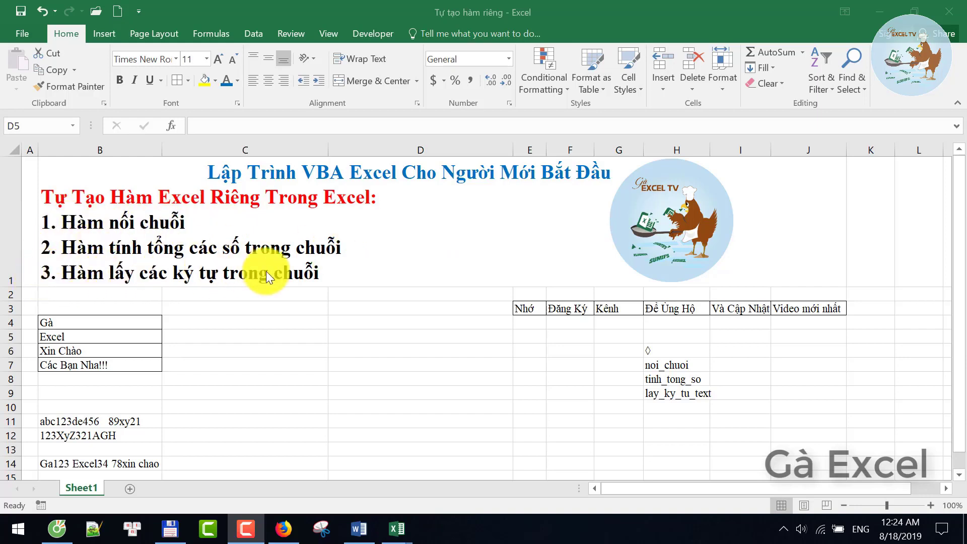
# Enter =noi_chuoi(B4:B7," ") in C4 to join the four words with spaces
pyautogui.click(672, 368)
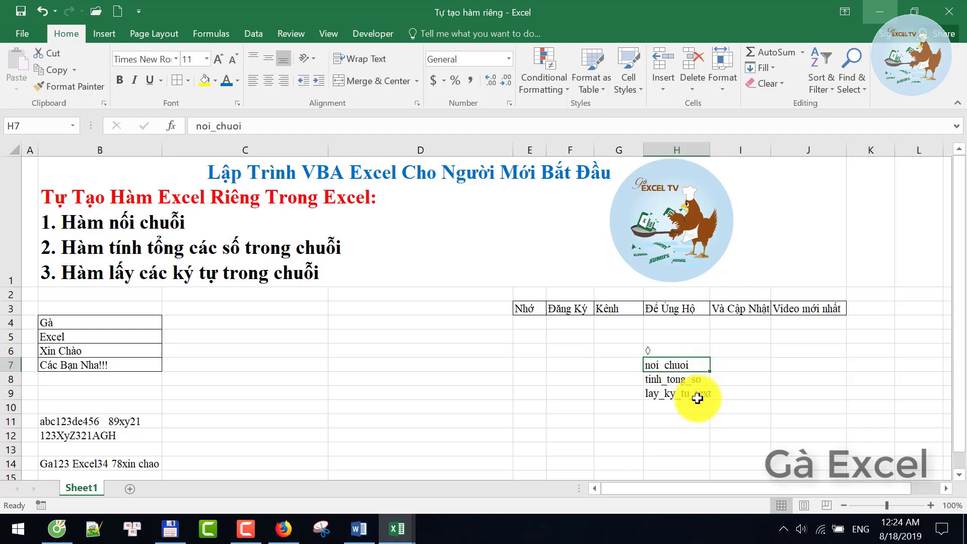
pyautogui.click(176, 323)
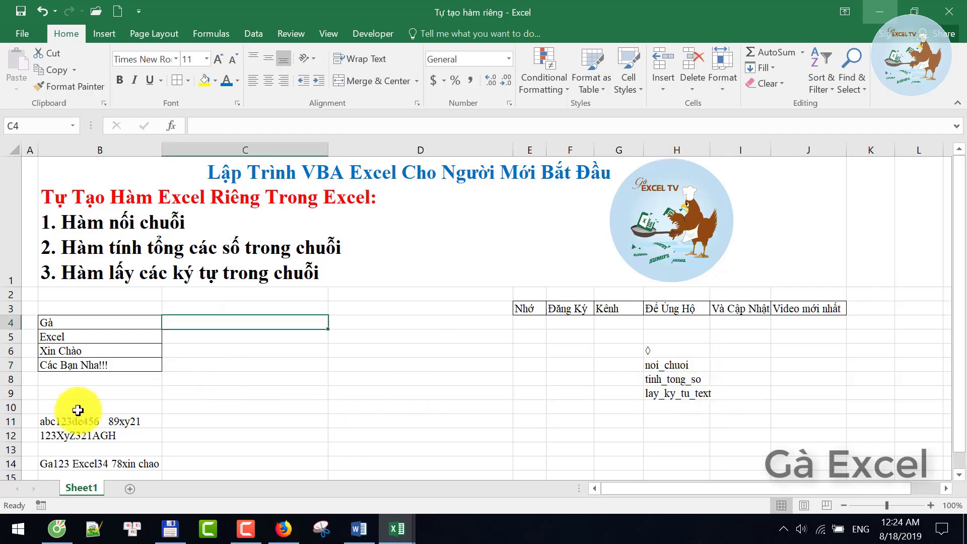
pyautogui.moveTo(81, 320)
pyautogui.mouseDown()
pyautogui.moveTo(82, 361)
pyautogui.moveTo(134, 347)
pyautogui.mouseUp()
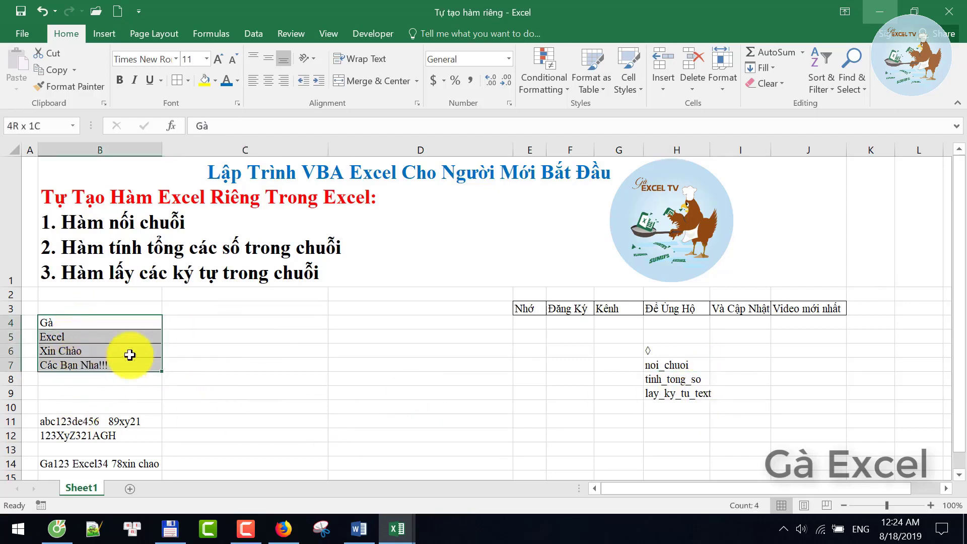
pyautogui.click(213, 327)
pyautogui.write('=noi')
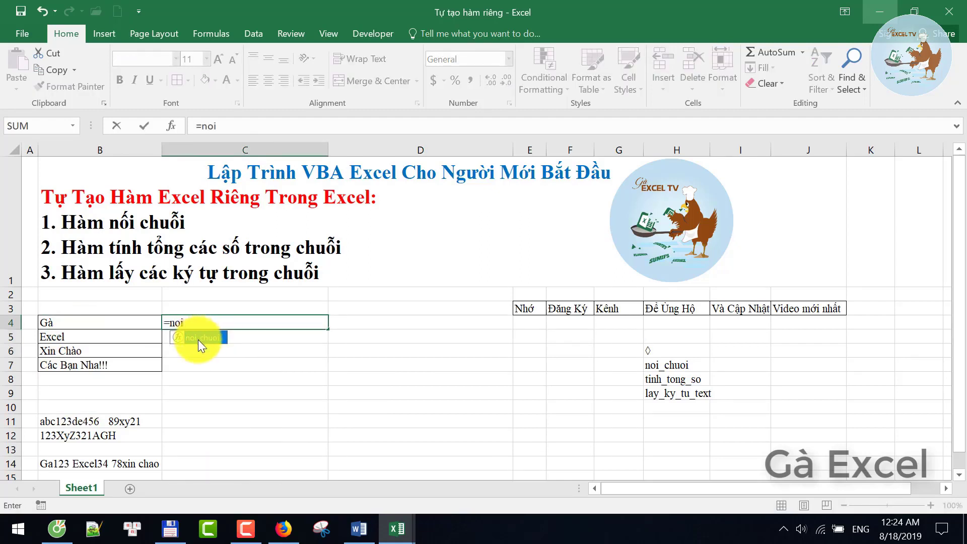
pyautogui.doubleClick(199, 341)
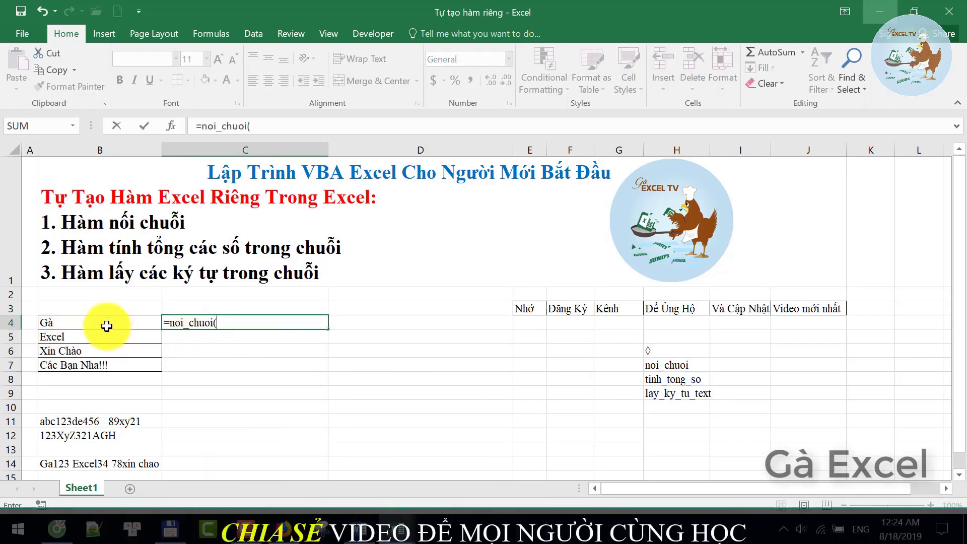
pyautogui.moveTo(103, 322); pyautogui.dragTo(104, 363)
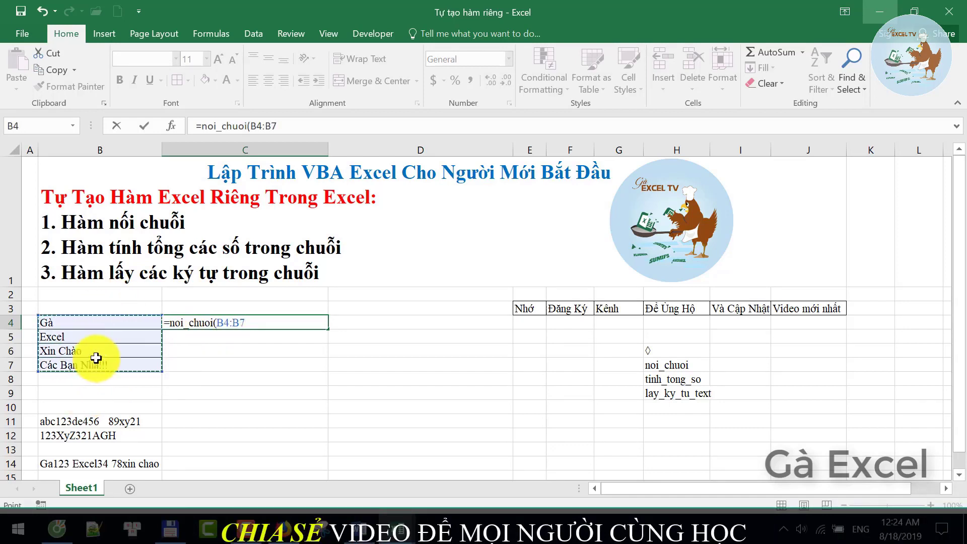
pyautogui.write('"')
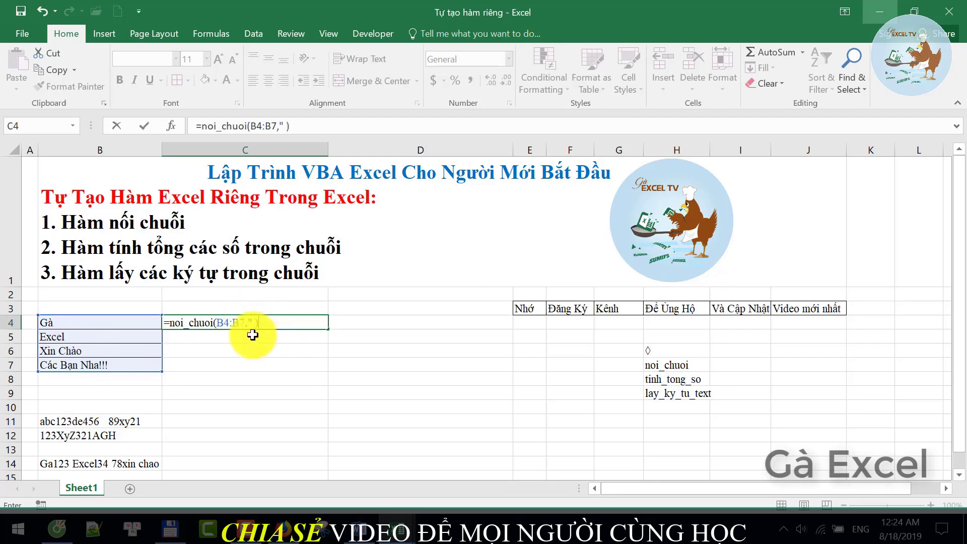
pyautogui.press('BackSpace')
pyautogui.press('BackSpace')
pyautogui.write('"')
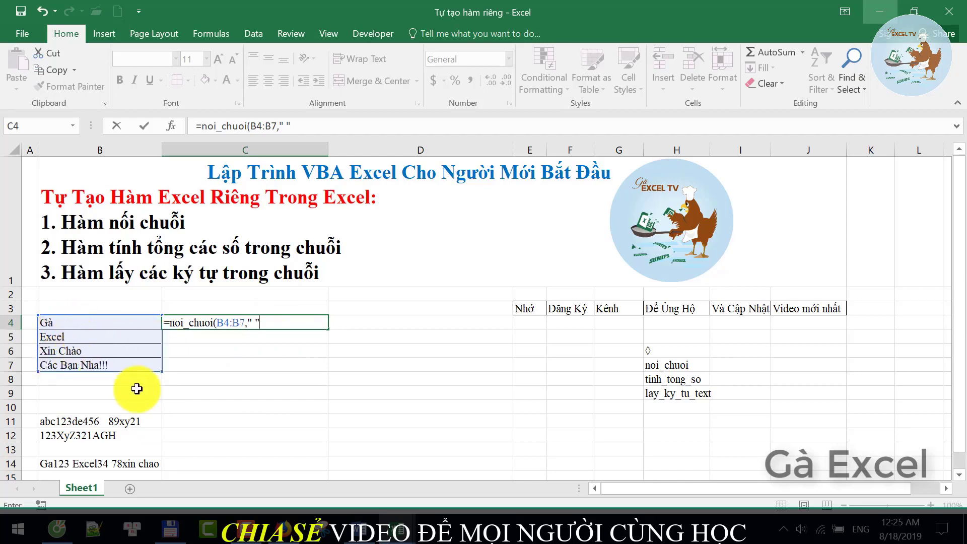
pyautogui.press('Return')
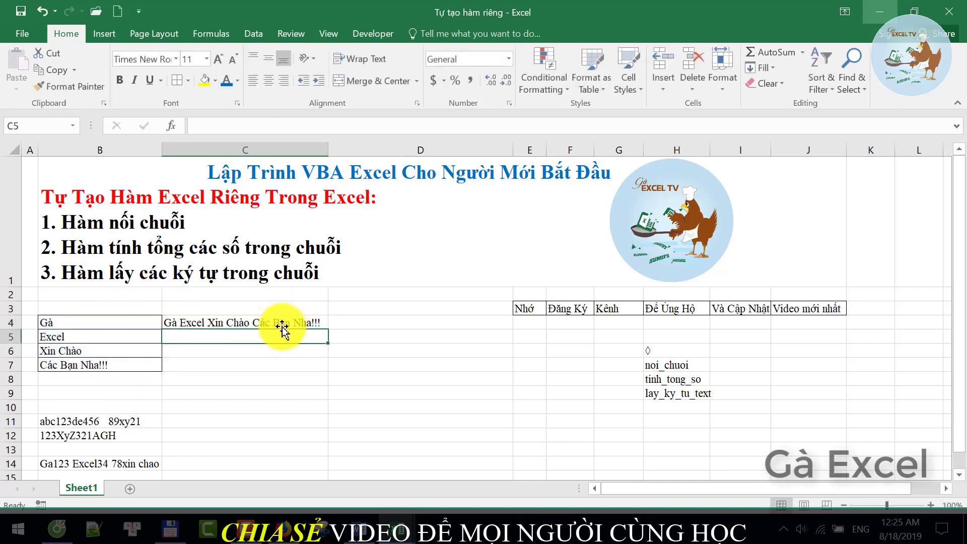
# Change the C4 formula's separator to "$"
pyautogui.click(272, 320)
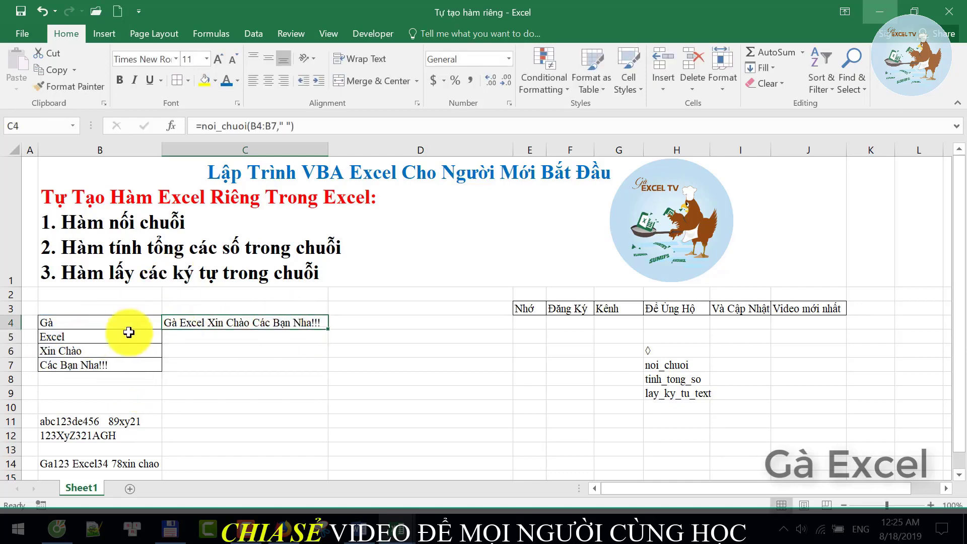
pyautogui.doubleClick(244, 323)
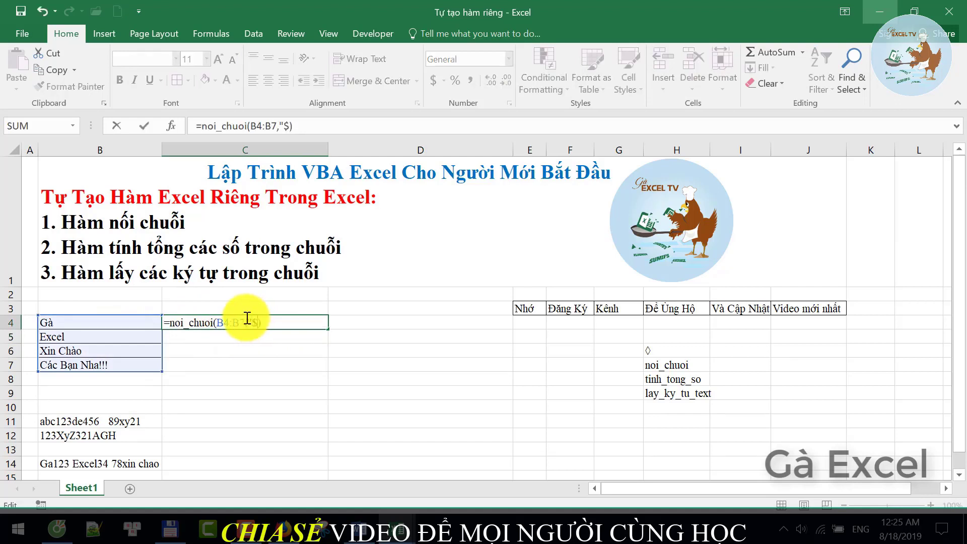
pyautogui.press('Return')
# Delete the $ so C4 joins B4:B7 with an empty separator
pyautogui.click(83, 325)
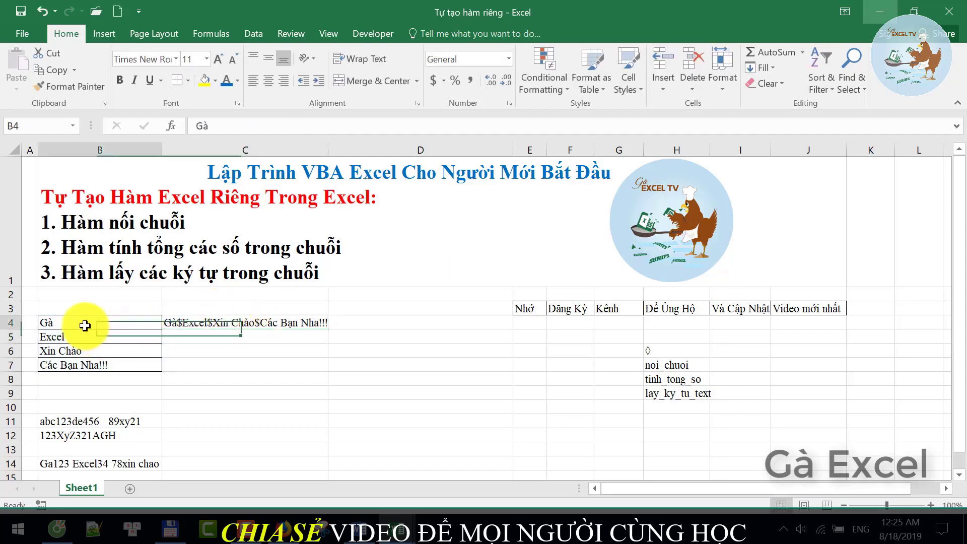
pyautogui.click(95, 368)
pyautogui.click(190, 321)
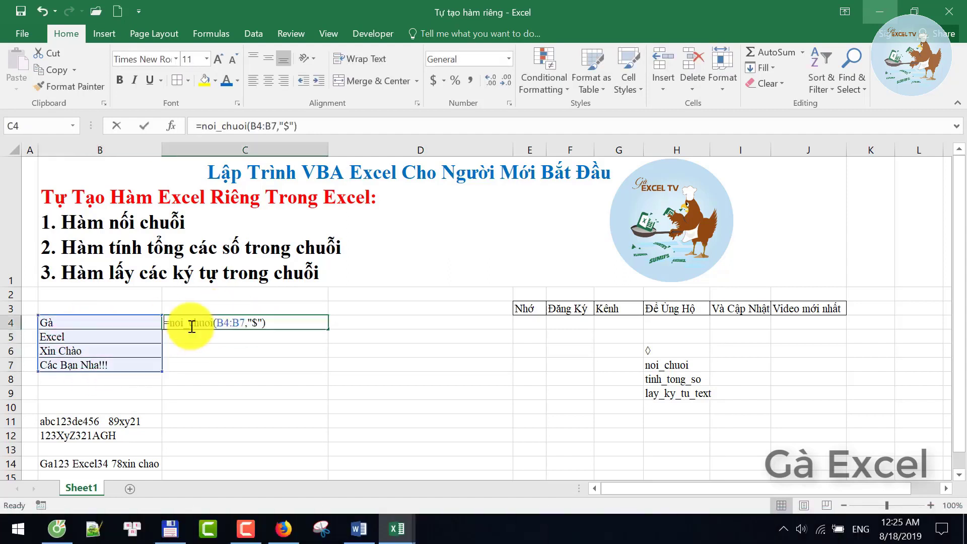
pyautogui.doubleClick(190, 323)
pyautogui.doubleClick(253, 322)
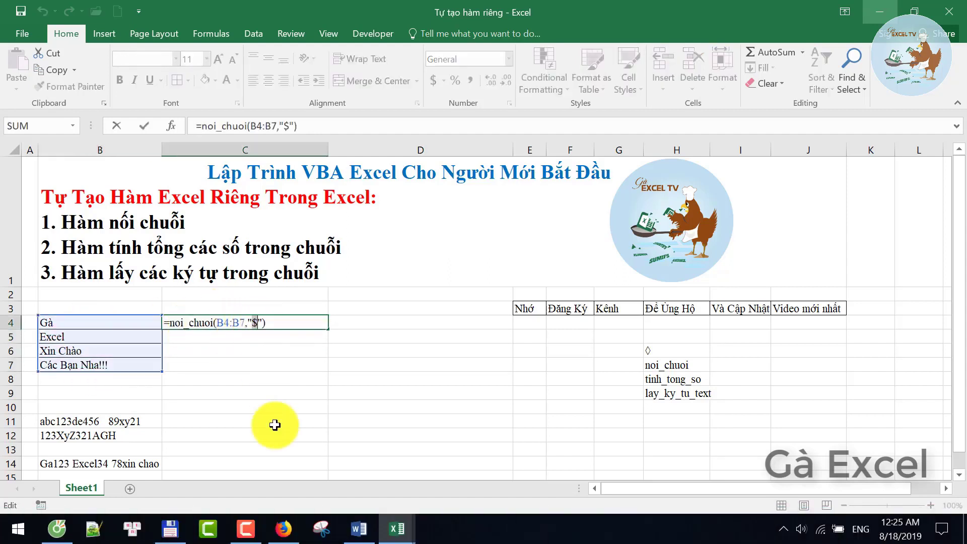
pyautogui.press('Return')
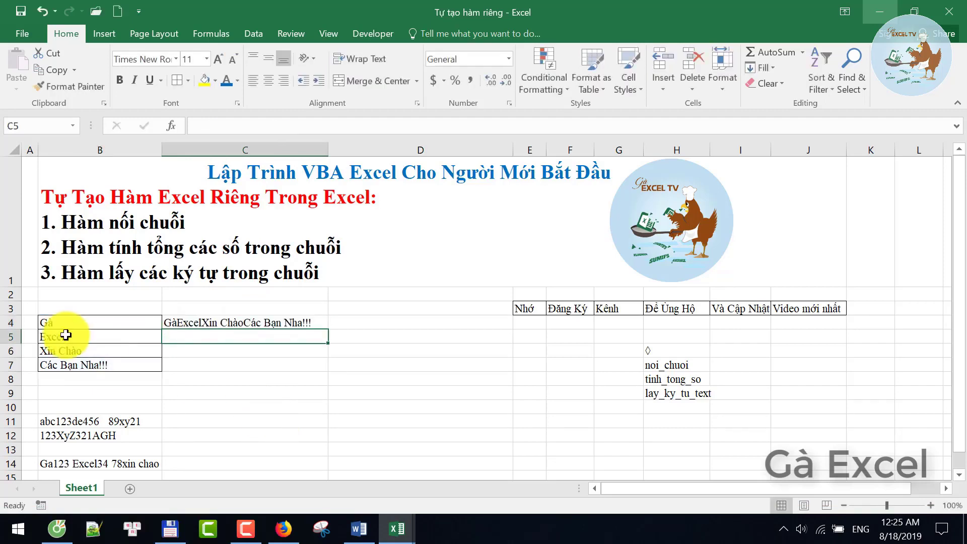
# Rewrite C4 as =noi_chuoi(B4:B7,C3) so the separator comes from C3
pyautogui.click(80, 325)
pyautogui.moveTo(77, 338); pyautogui.dragTo(80, 367)
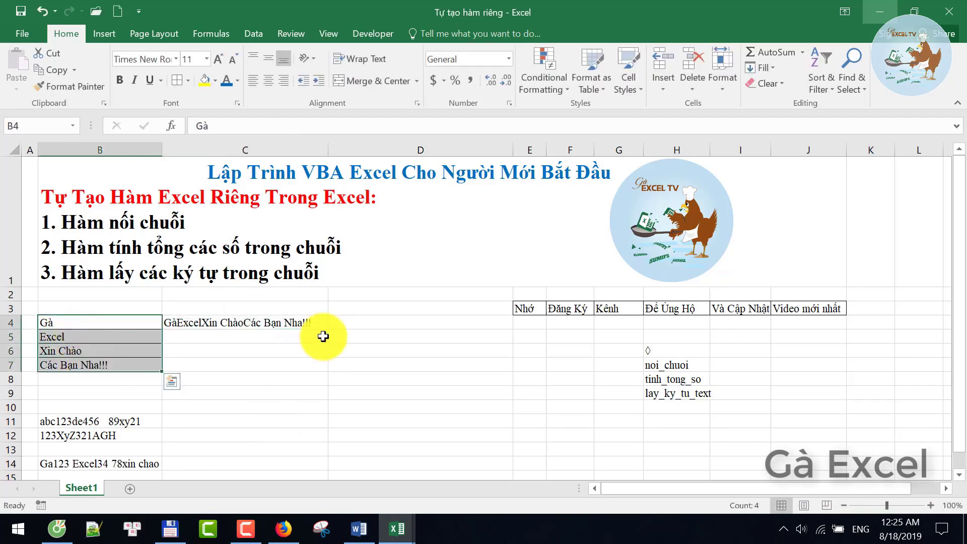
pyautogui.click(240, 319)
pyautogui.click(214, 305)
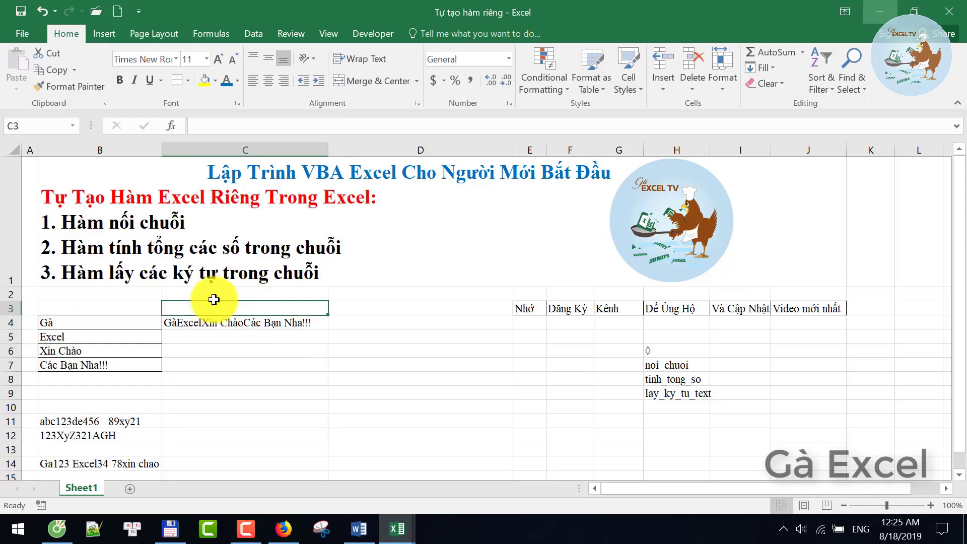
pyautogui.click(252, 323)
pyautogui.write('=noi')
pyautogui.press('Tab')
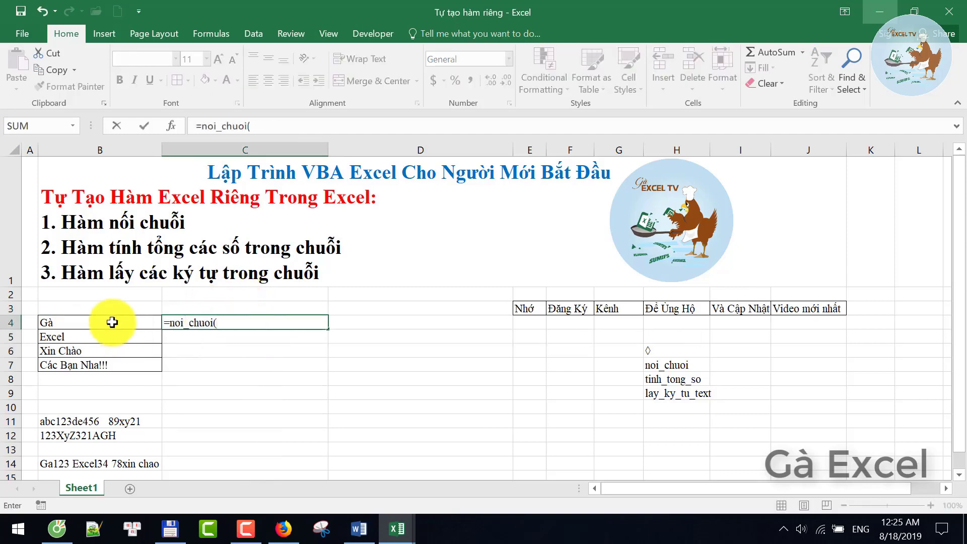
pyautogui.moveTo(112, 323); pyautogui.dragTo(108, 365)
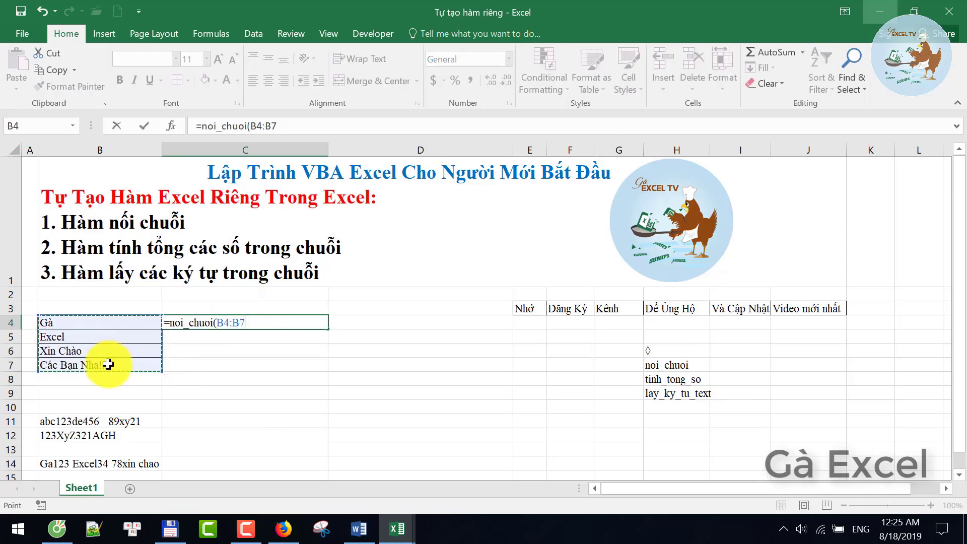
pyautogui.click(251, 306)
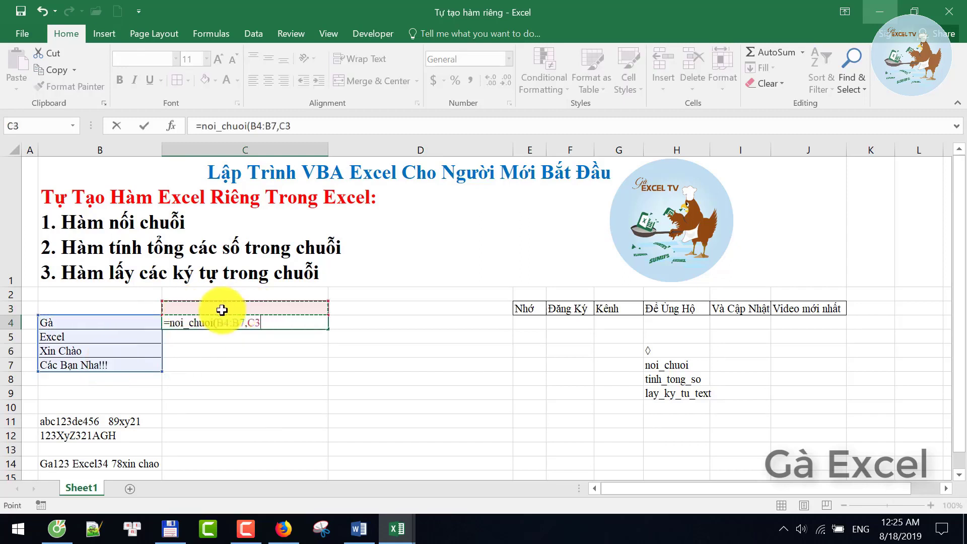
pyautogui.press('Return')
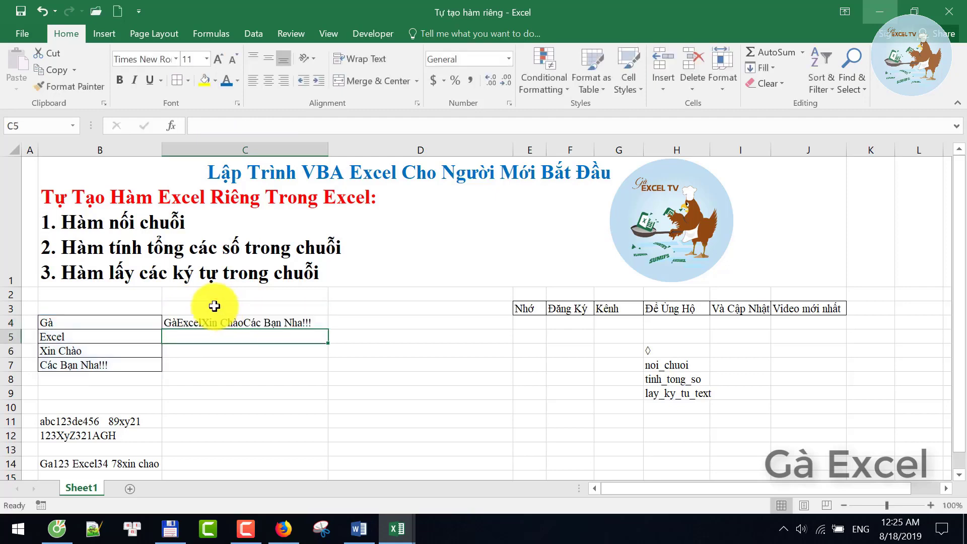
# Enter a separator in C3, then change it to $$$
pyautogui.click(217, 307)
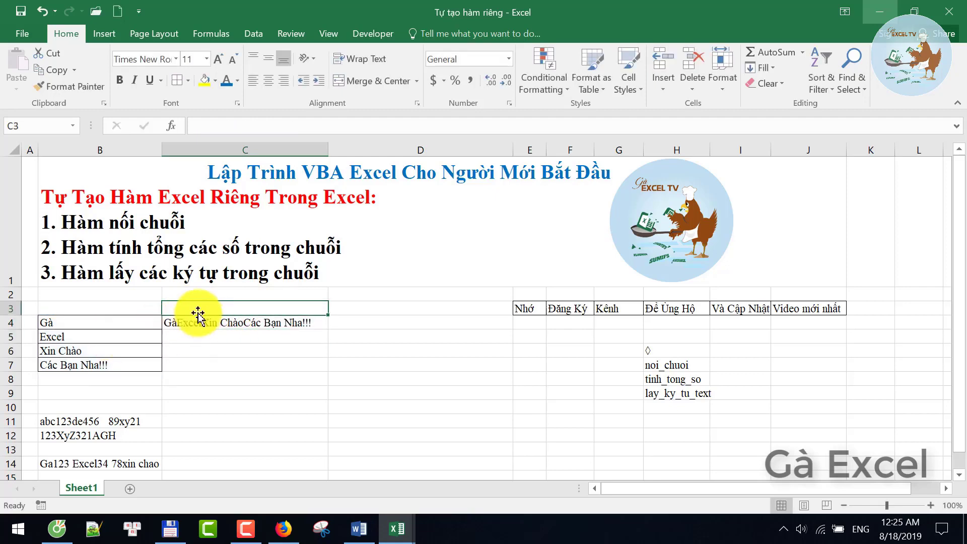
pyautogui.write('=')
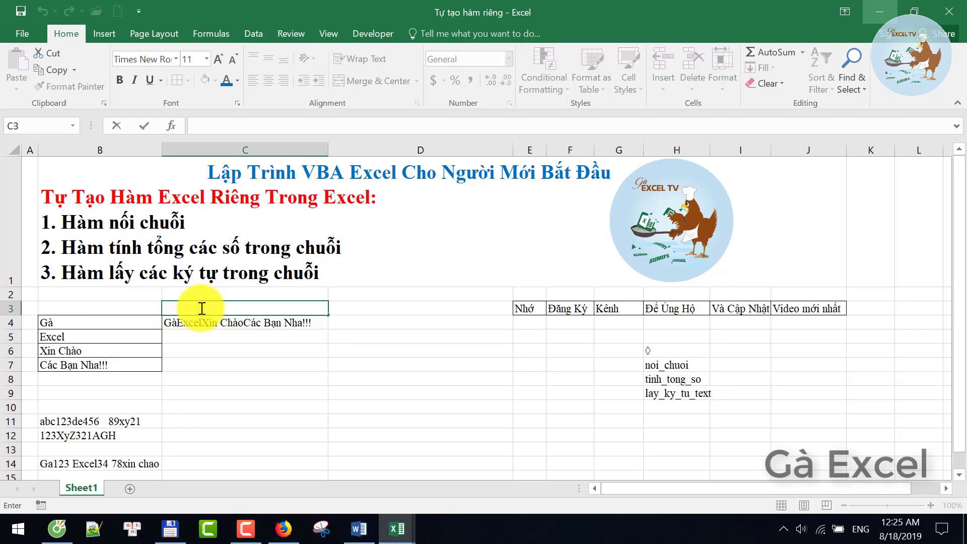
pyautogui.press('Return')
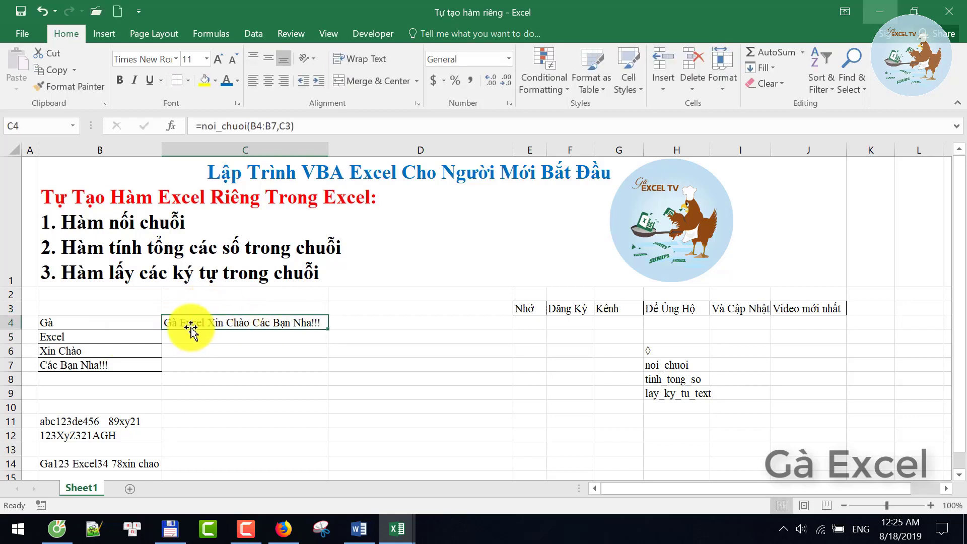
pyautogui.doubleClick(195, 309)
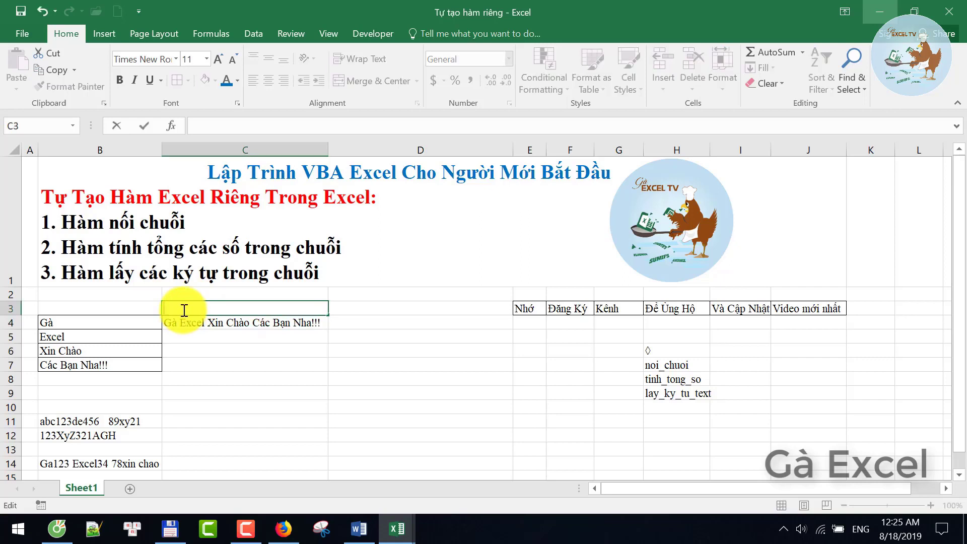
pyautogui.write('$$$')
pyautogui.press('Return')
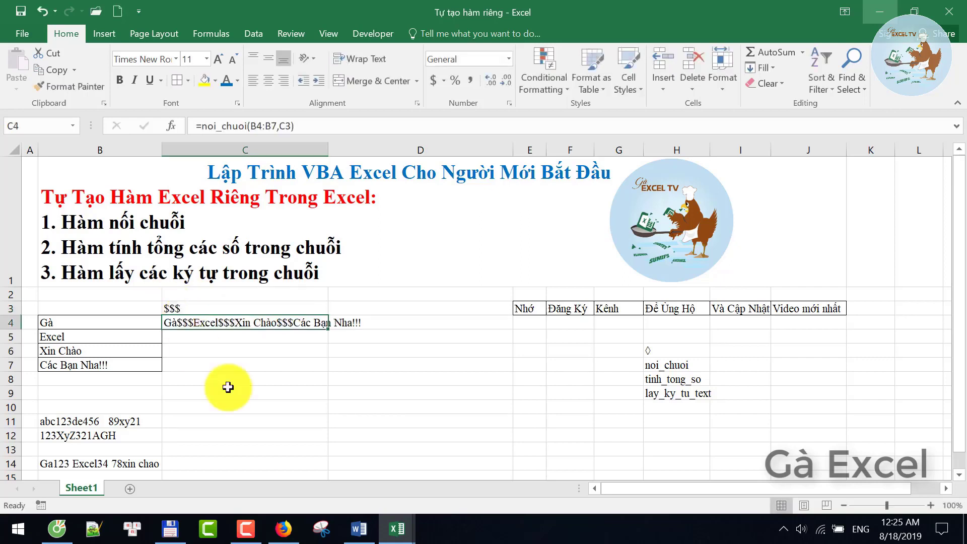
# Copy the ◊ character from H6 into C3 as the separator
pyautogui.click(661, 350)
pyautogui.hotkey('ctrl', 'c')
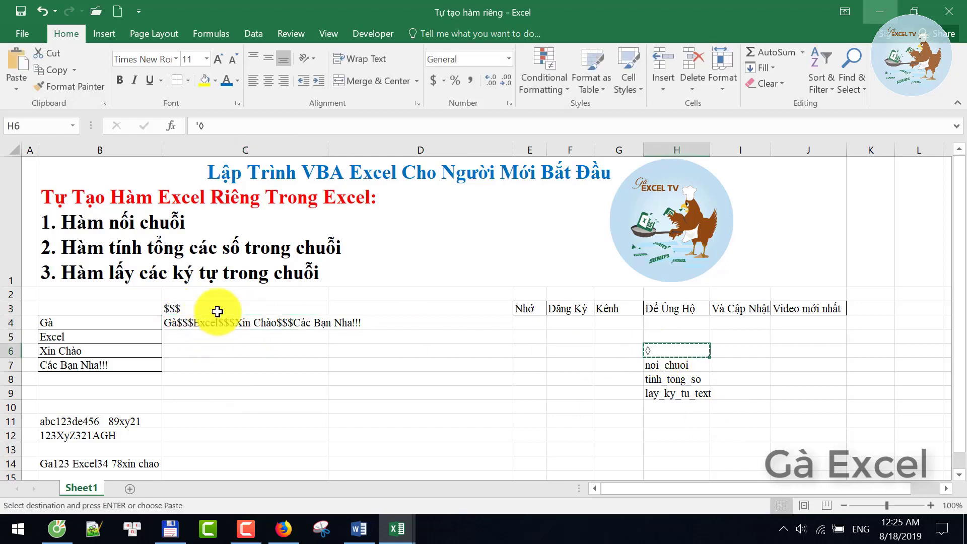
pyautogui.click(217, 309)
pyautogui.press('Return')
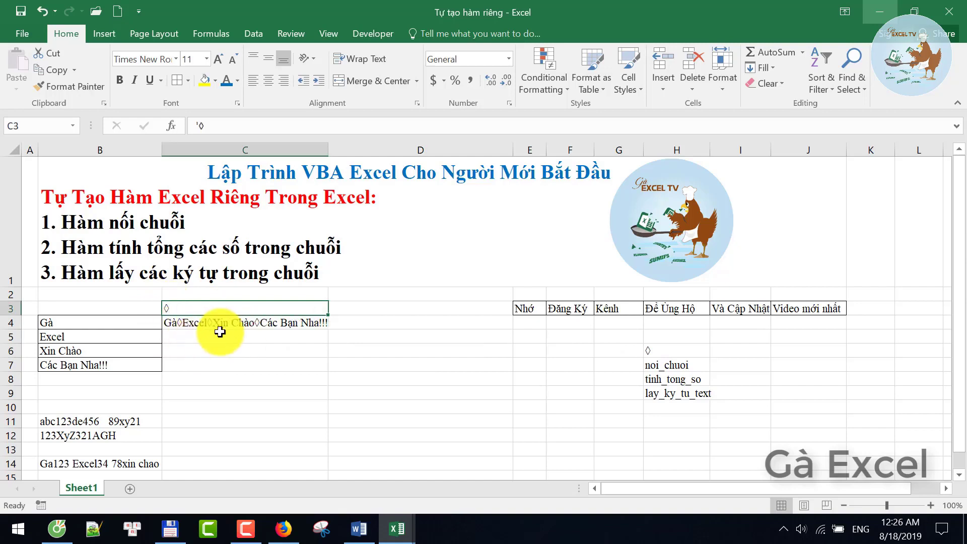
# Start a fresh noi_chuoi formula in C4 for the E3:J3 header row
pyautogui.moveTo(527, 313); pyautogui.dragTo(801, 309)
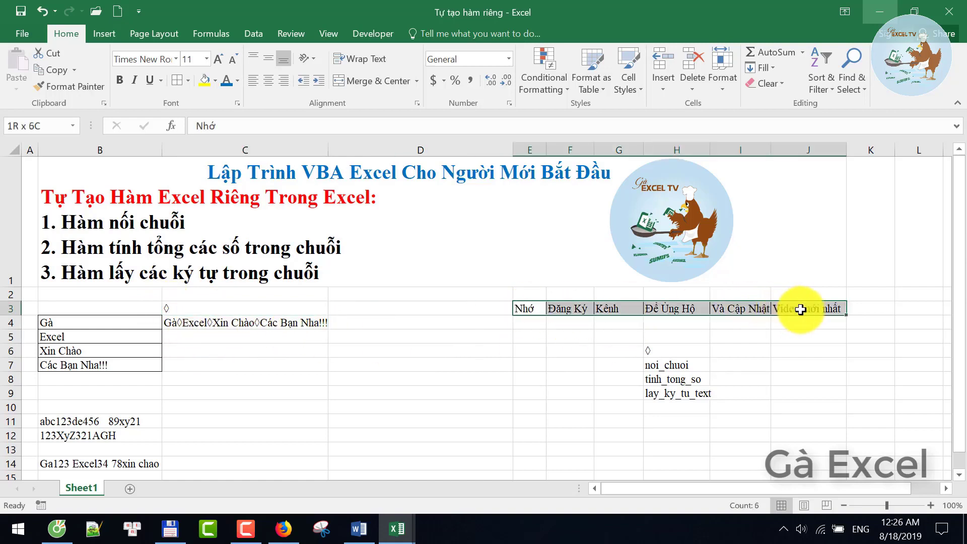
pyautogui.click(304, 327)
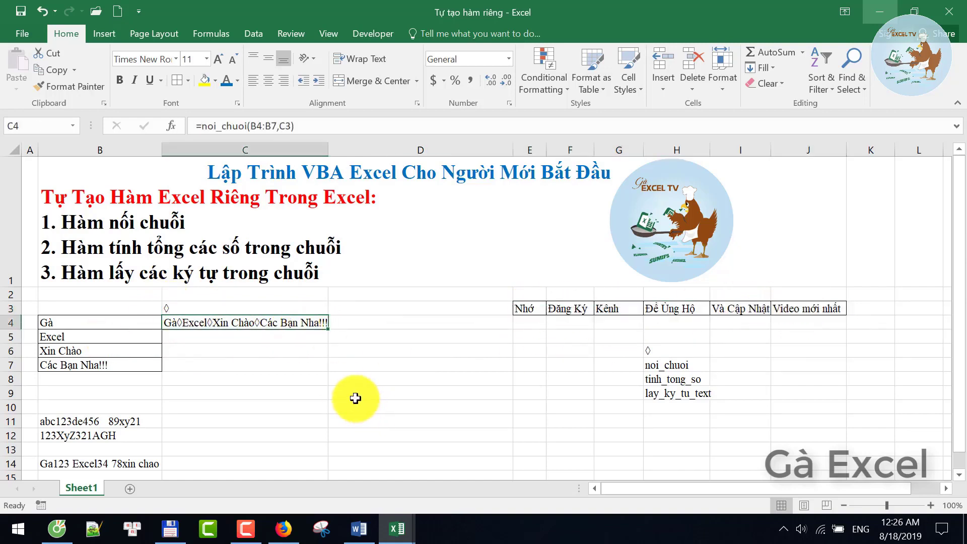
pyautogui.write('=noi')
pyautogui.press('Tab')
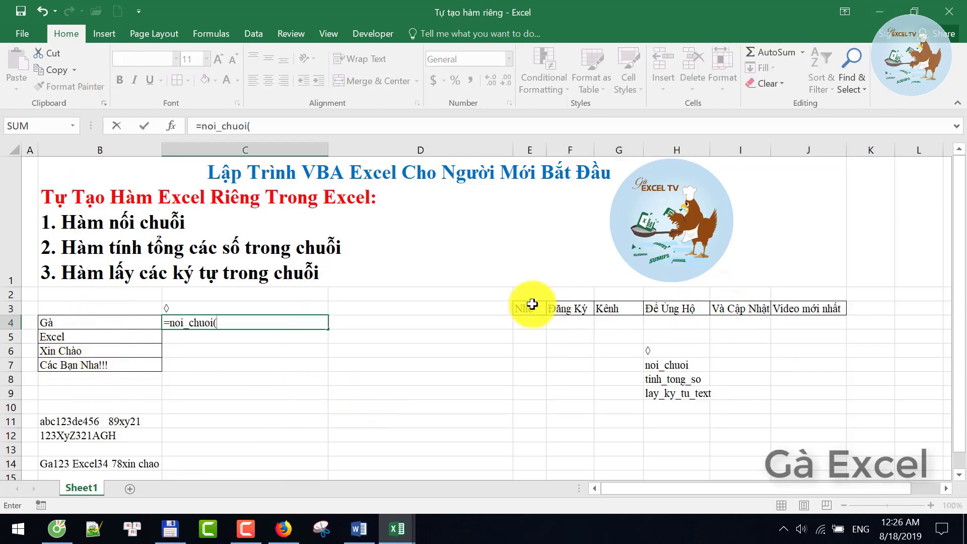
# Complete C4 as =noi_chuoi(E3:J3,C3)
pyautogui.moveTo(524, 308); pyautogui.dragTo(803, 304)
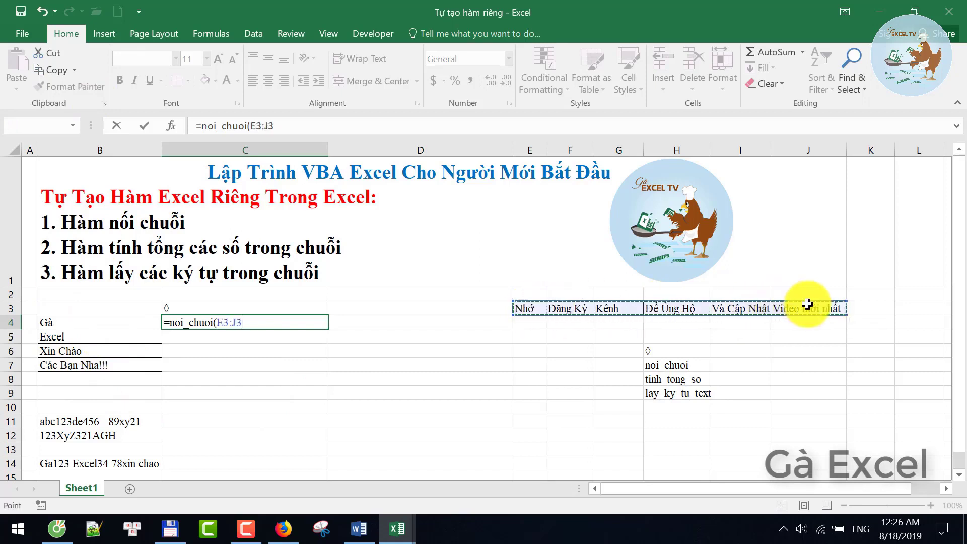
pyautogui.write(',')
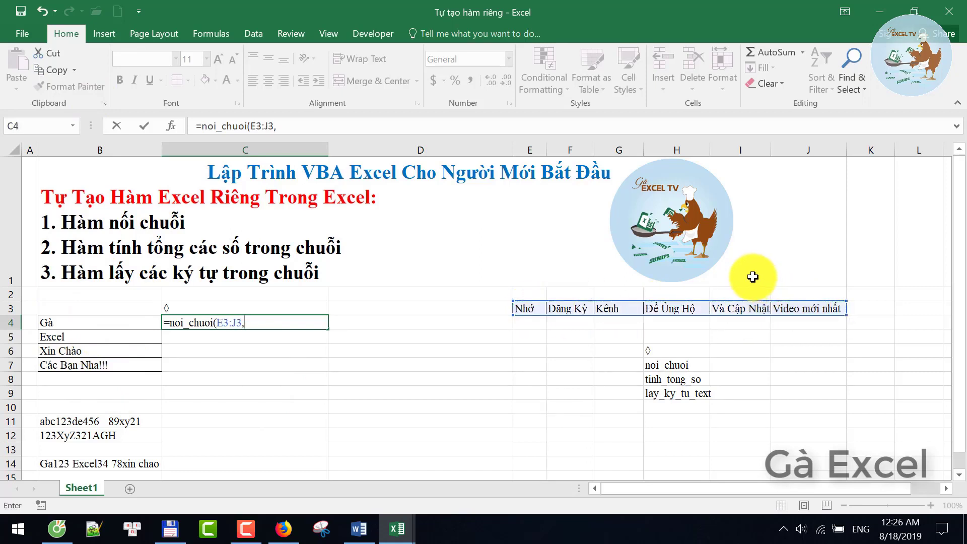
pyautogui.click(273, 305)
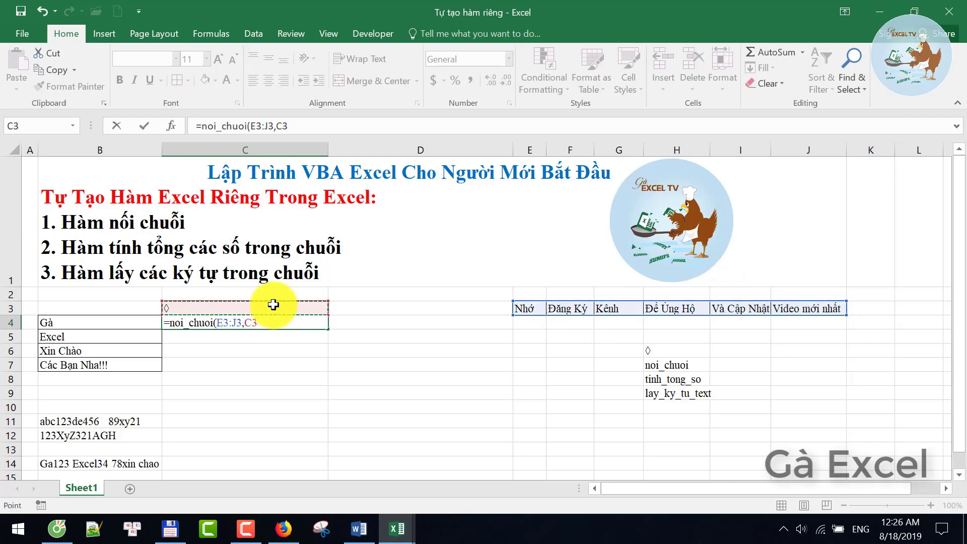
pyautogui.press('Return')
# Replace the C3 reference with "***" so the headings are joined by ***
pyautogui.click(252, 321)
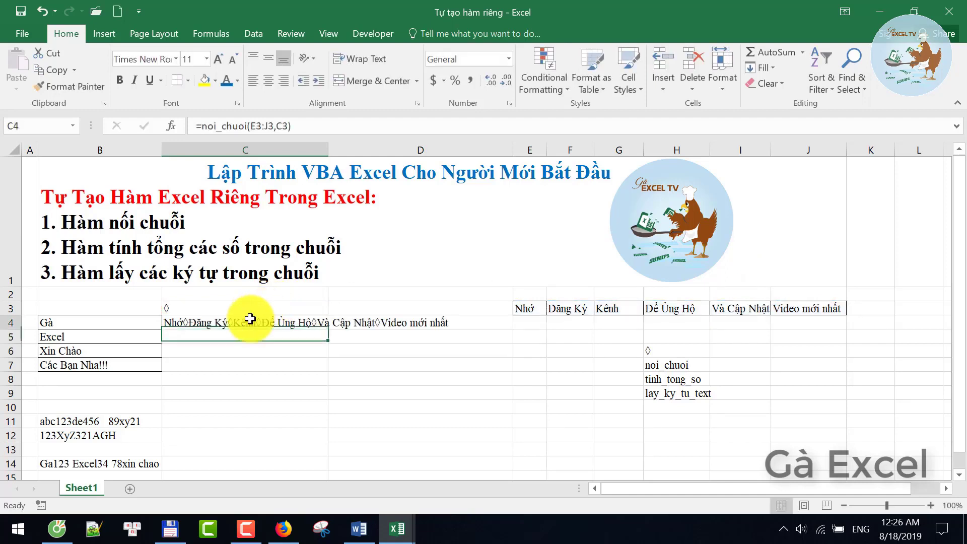
pyautogui.doubleClick(268, 323)
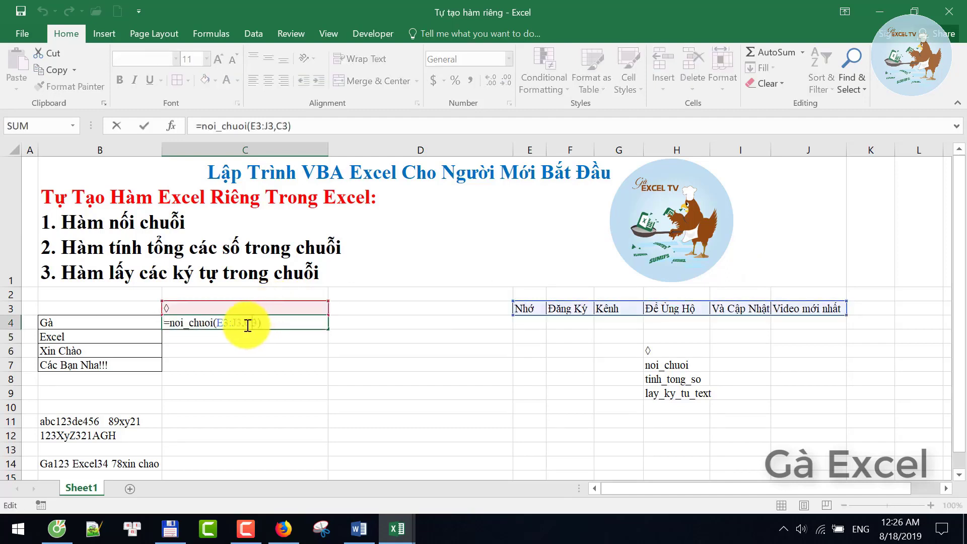
pyautogui.doubleClick(251, 323)
pyautogui.write('"***"')
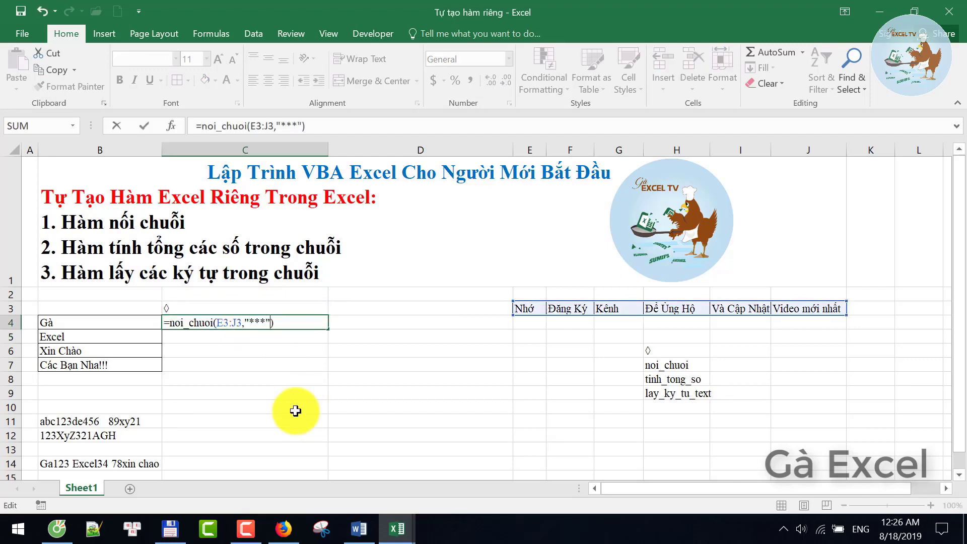
pyautogui.hotkey('ctrl', 'Return')
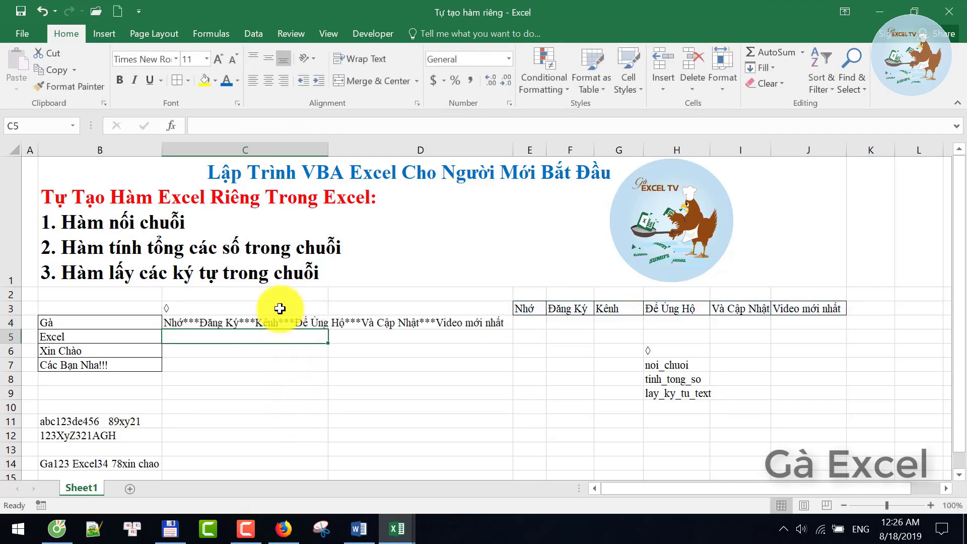
pyautogui.click(521, 308)
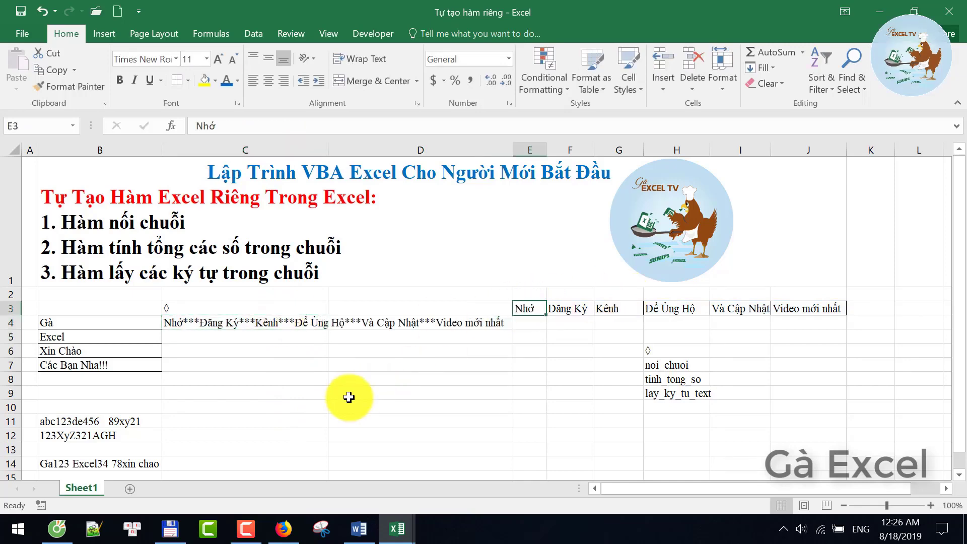
pyautogui.scroll(-1, 201, 409)
pyautogui.scroll(1, 181, 409)
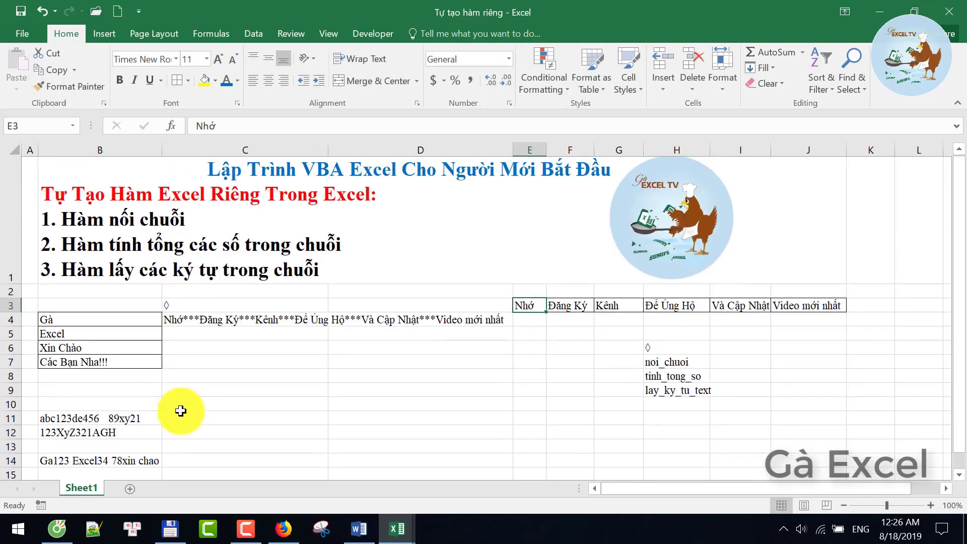
pyautogui.scroll(-1, 180, 402)
pyautogui.click(50, 260)
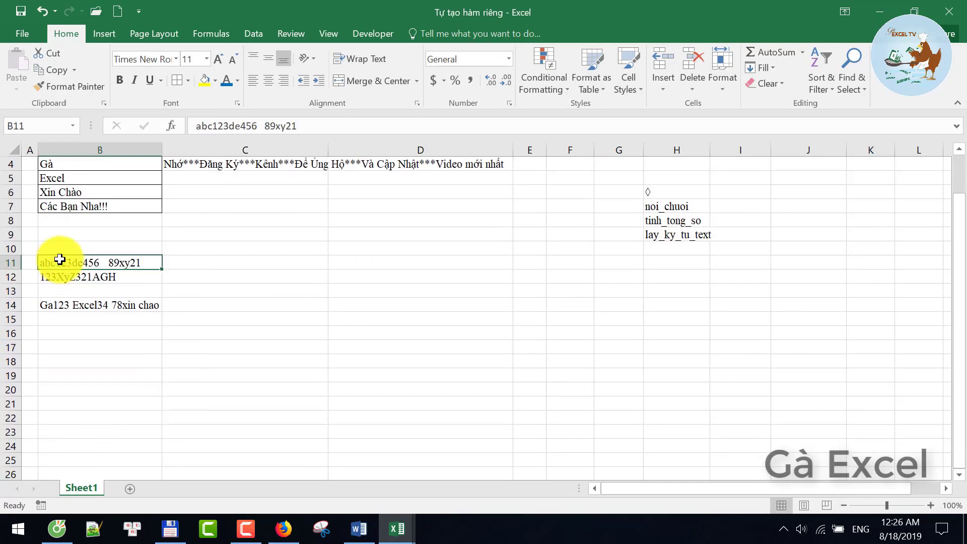
# Enter =tinh_tong_so(B11) in C11 to sum the digits in B11
pyautogui.click(215, 268)
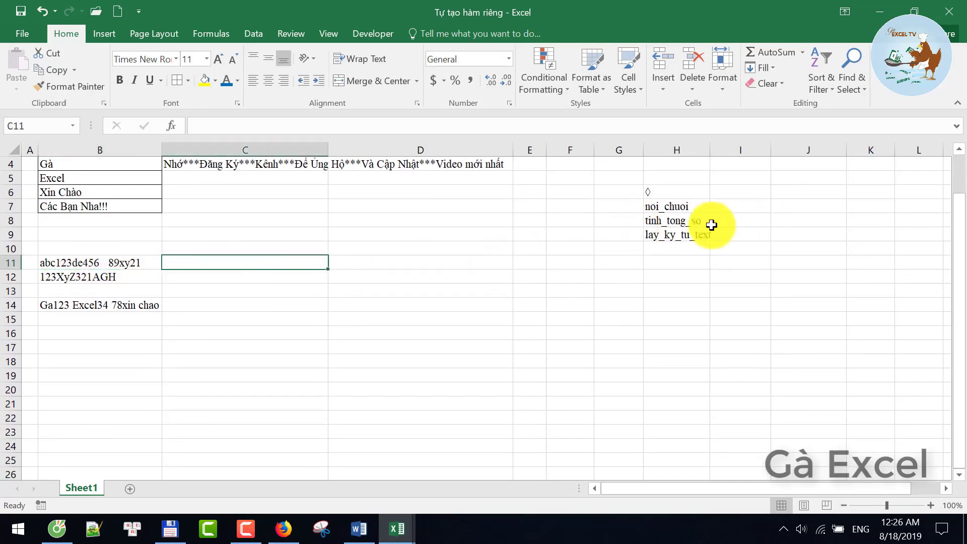
pyautogui.write('=tin')
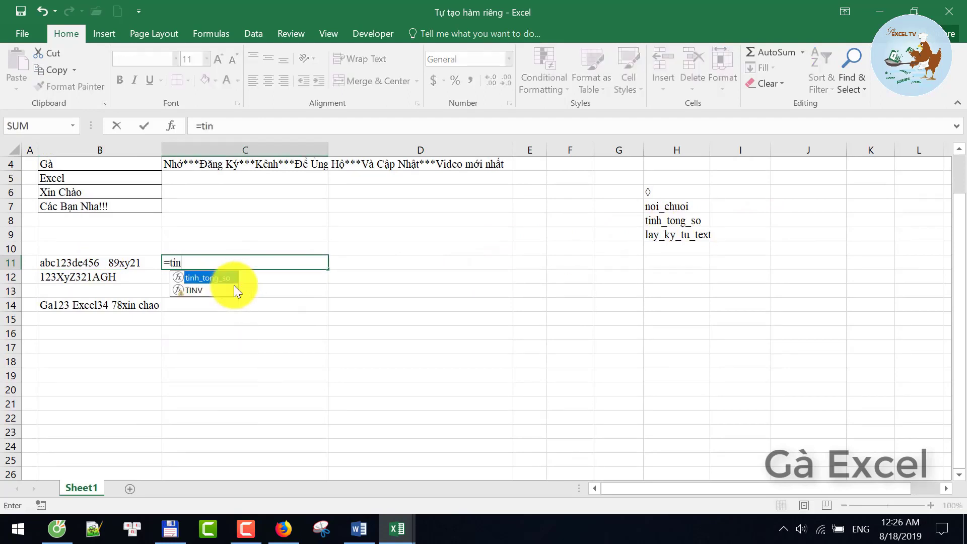
pyautogui.write('h')
pyautogui.press('Tab')
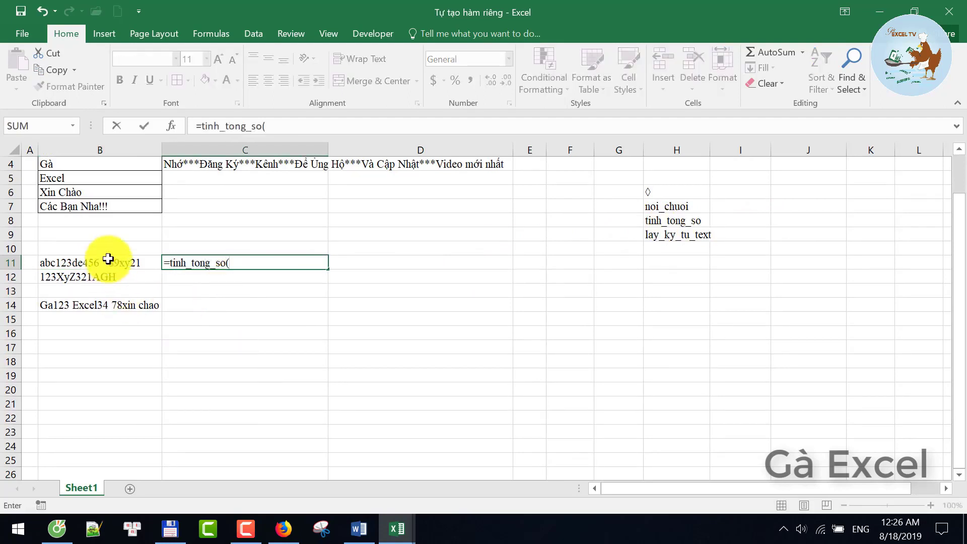
pyautogui.click(107, 258)
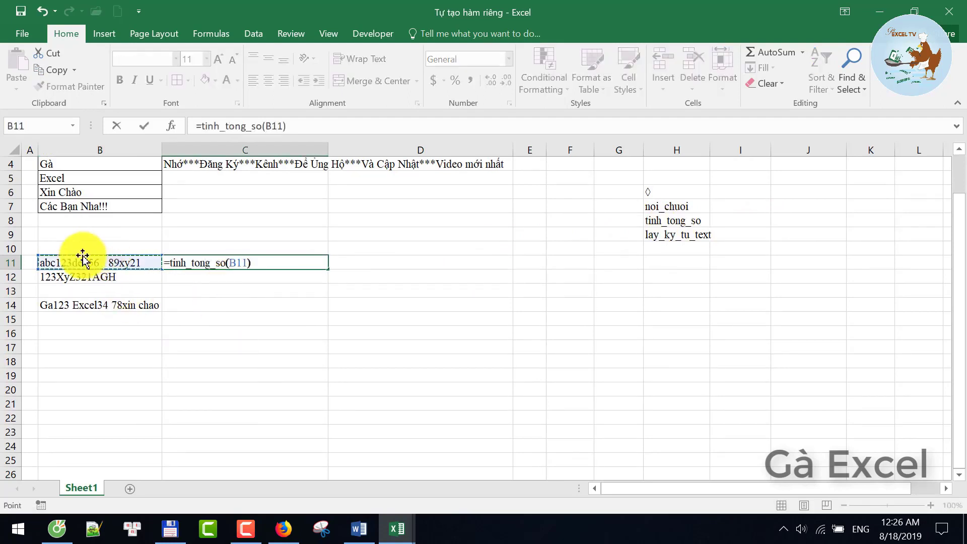
pyautogui.press('Return')
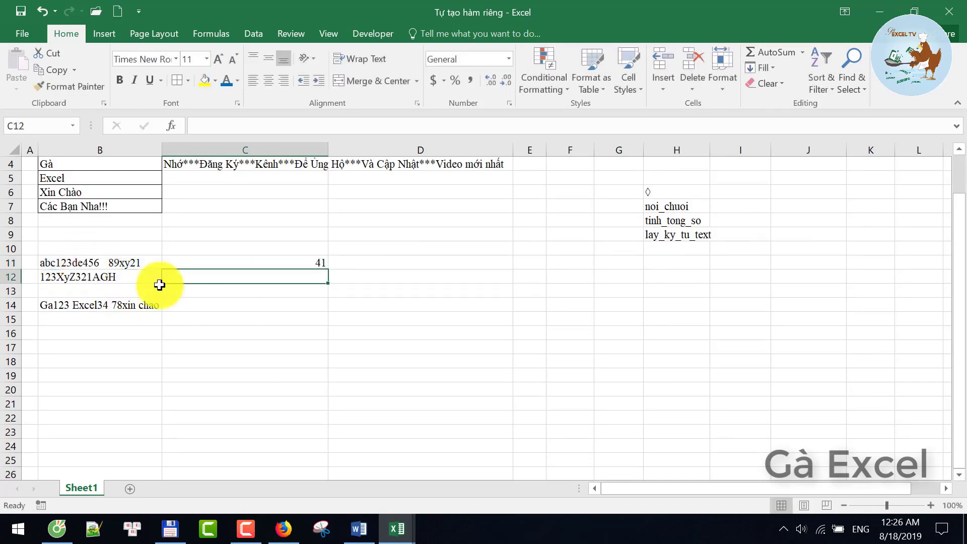
pyautogui.click(265, 263)
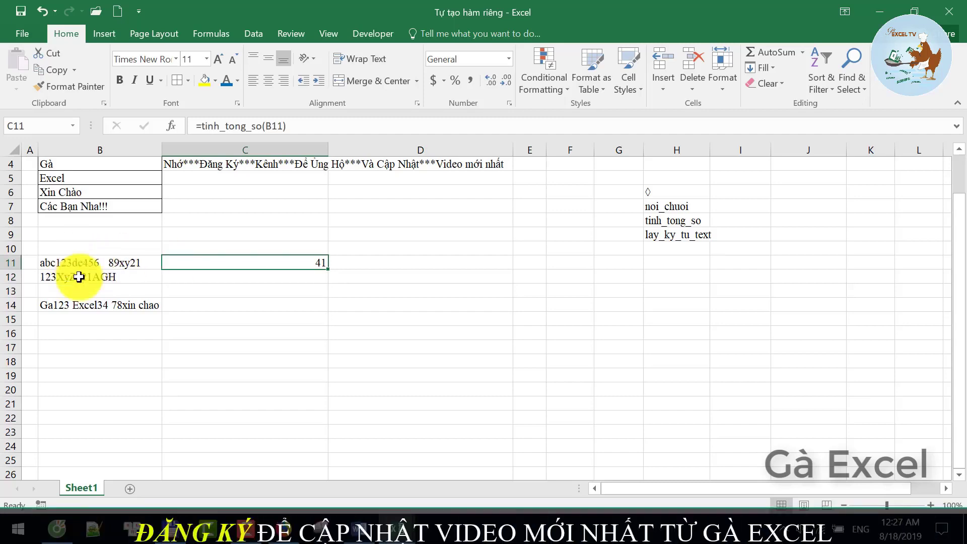
# Retype B11's mixed text, e.g. abc12, to test that the digit sum updates
pyautogui.click(109, 260)
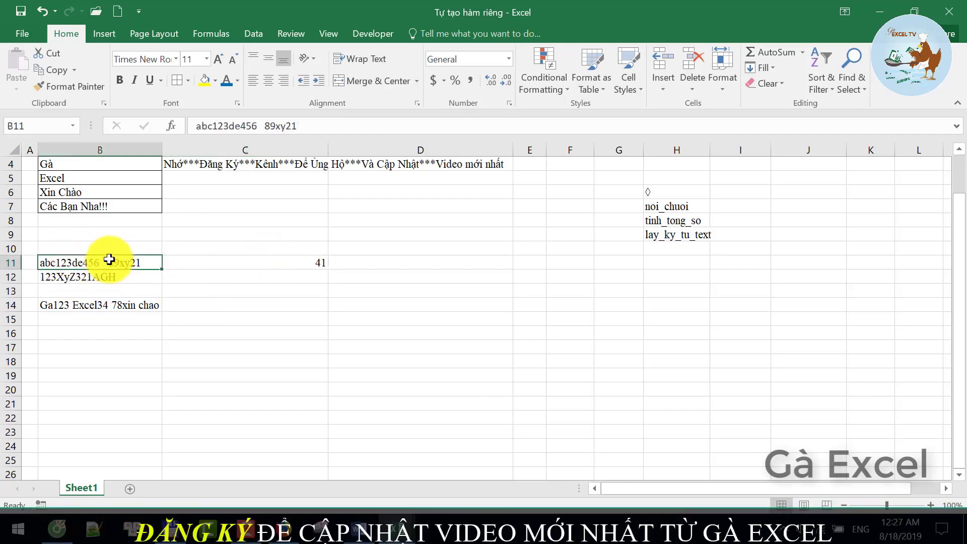
pyautogui.write('abc12')
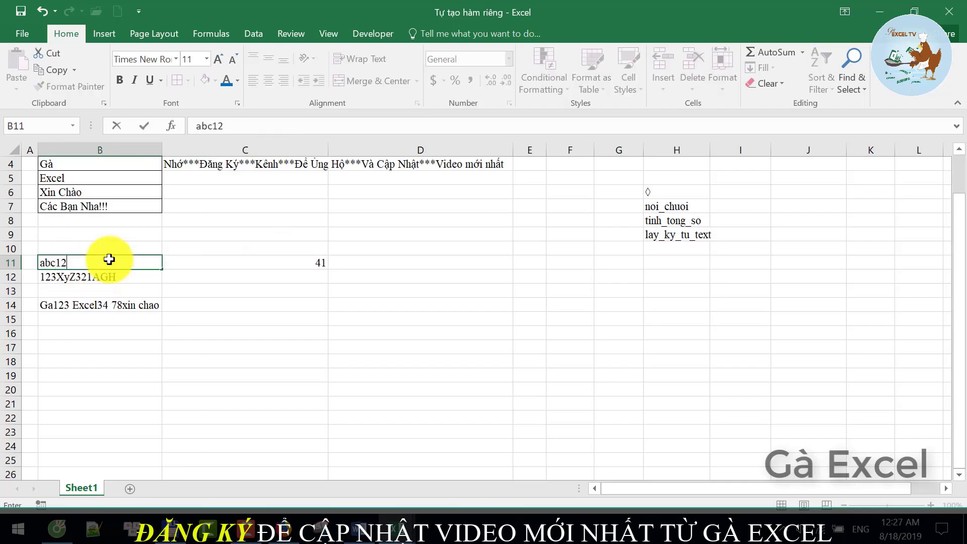
pyautogui.press('Return')
pyautogui.click(125, 263)
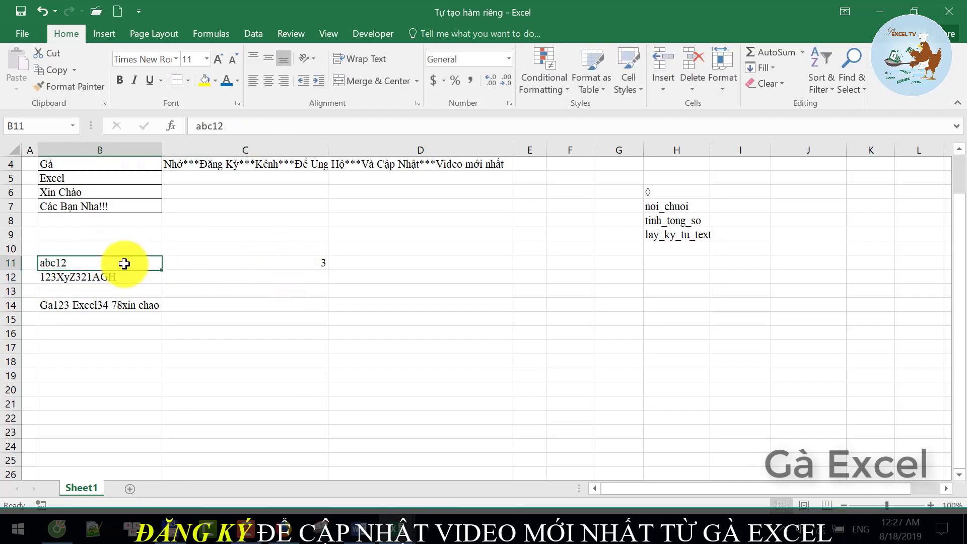
pyautogui.write('12bcd  34kjlfdg')
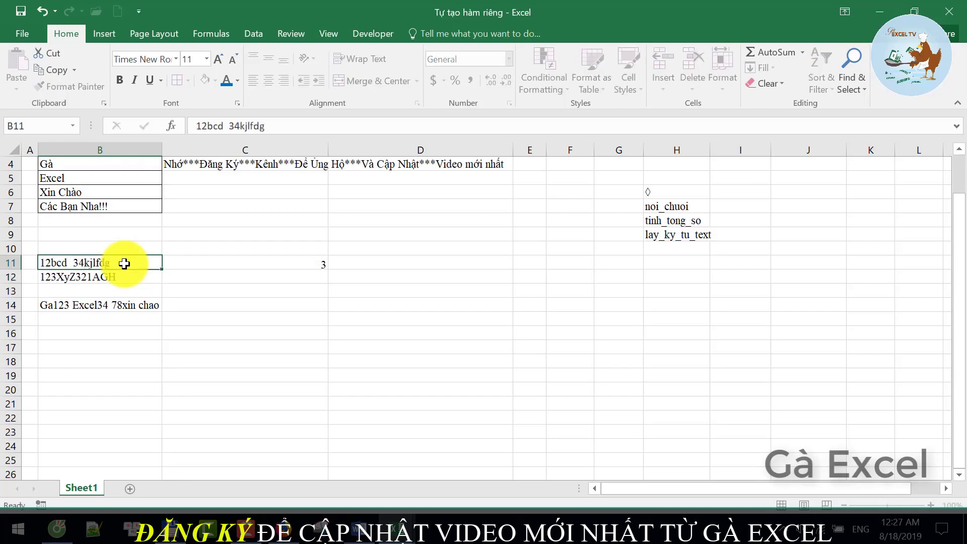
pyautogui.press('Return')
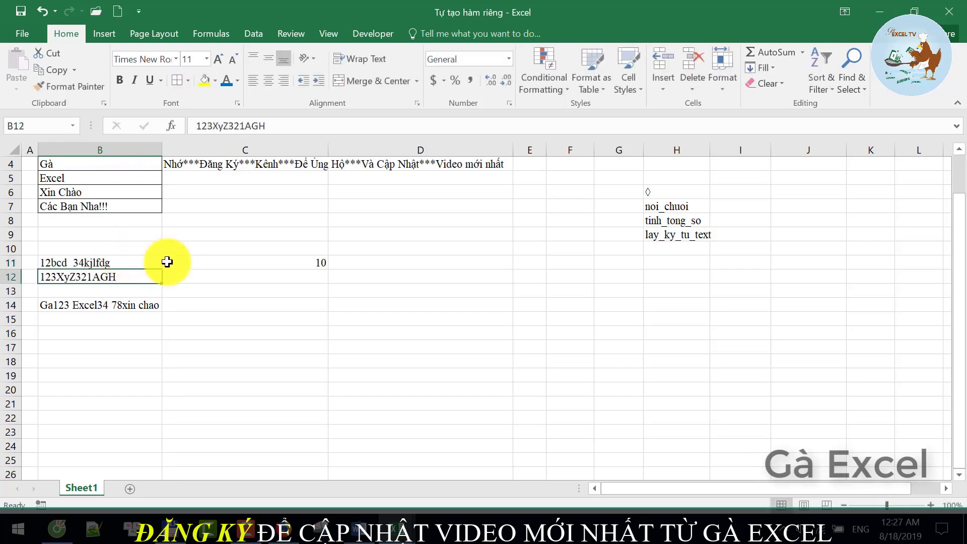
pyautogui.click(135, 263)
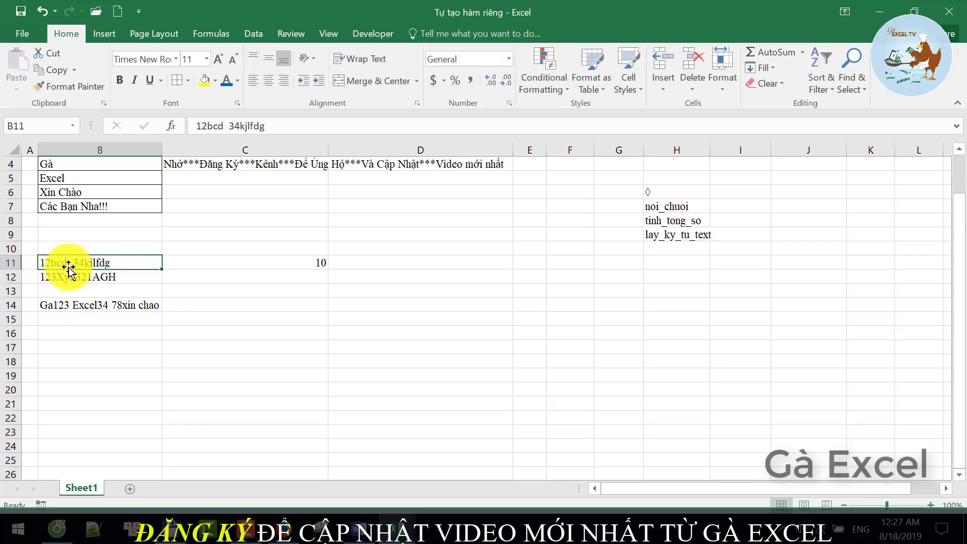
# Fill the digit-sum formula down into C12 for the text in B12
pyautogui.click(289, 272)
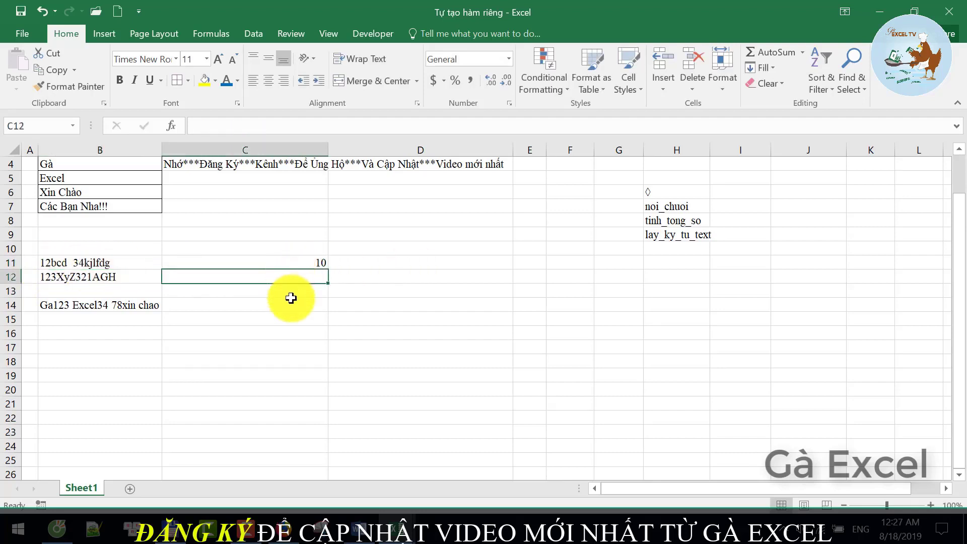
pyautogui.hotkey('ctrl', 'd')
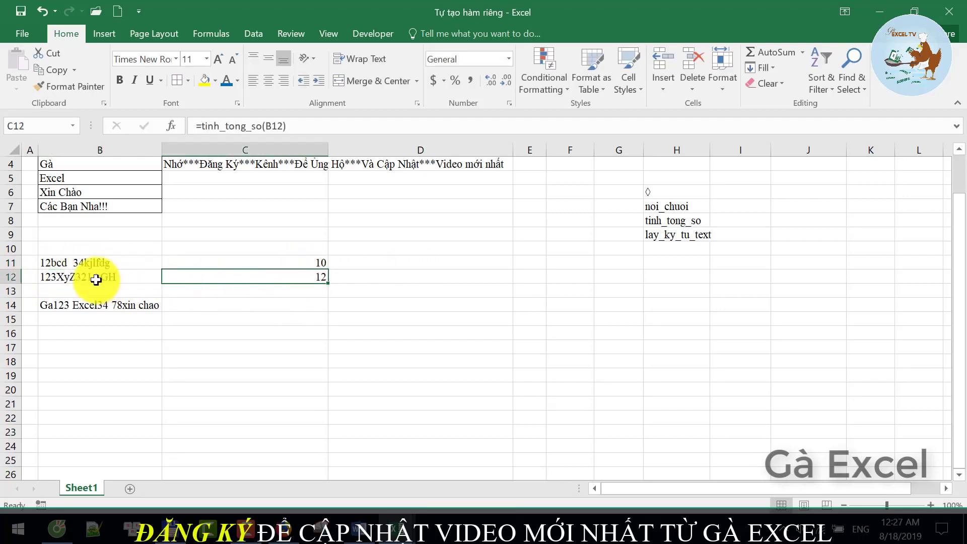
pyautogui.click(96, 280)
pyautogui.click(252, 304)
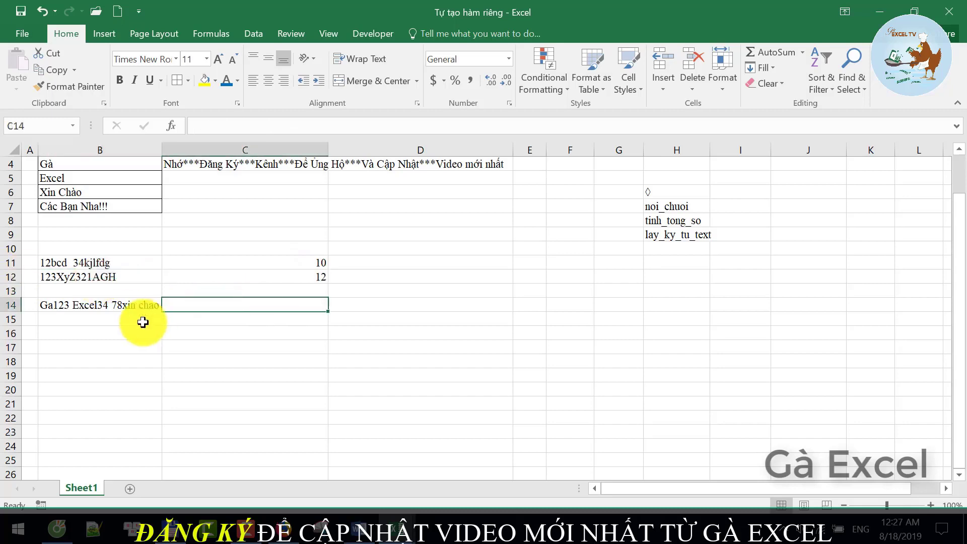
pyautogui.click(49, 308)
# Enter =tinh_tong_so(B14) in C14, then clear the digit-sum results in C10:C14
pyautogui.click(228, 307)
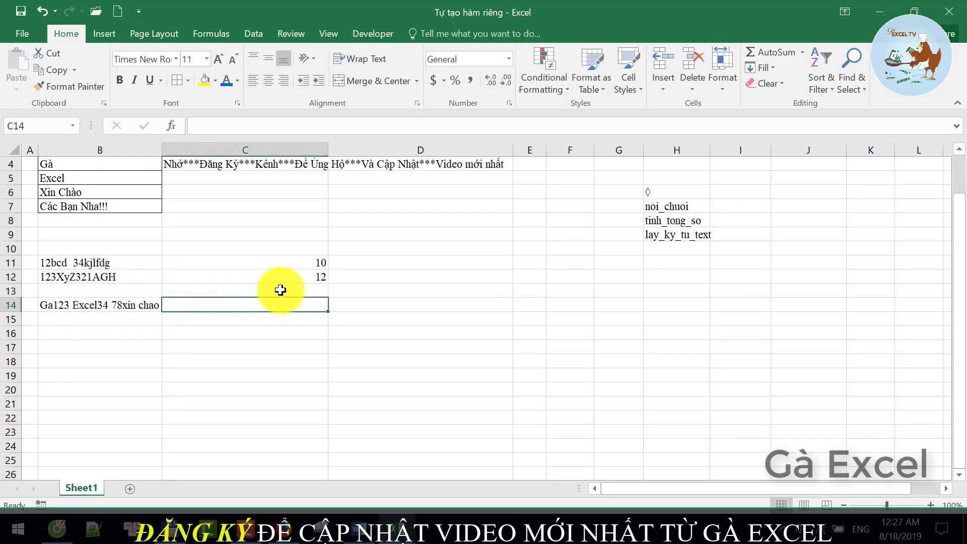
pyautogui.write('=tinh')
pyautogui.press('Tab')
pyautogui.press('Left')
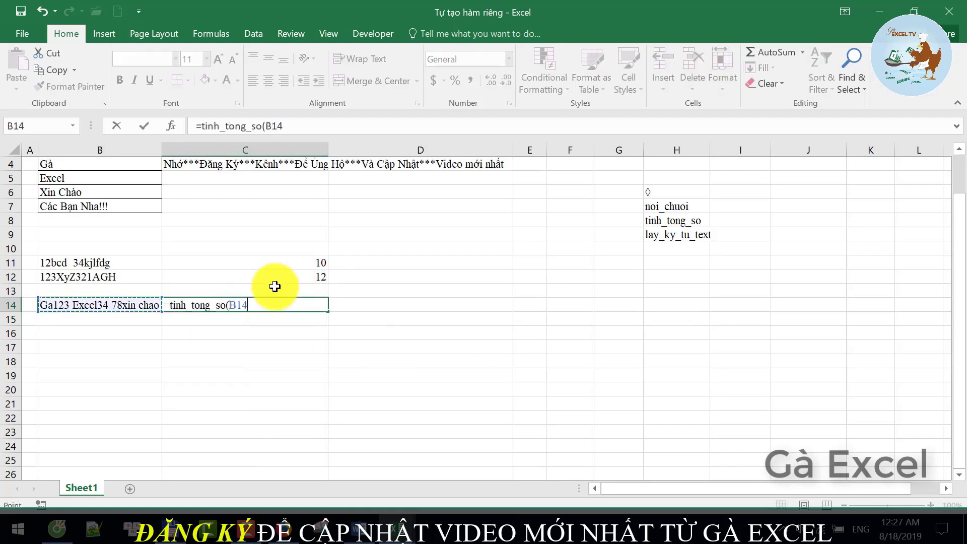
pyautogui.press('Return')
pyautogui.press('Up')
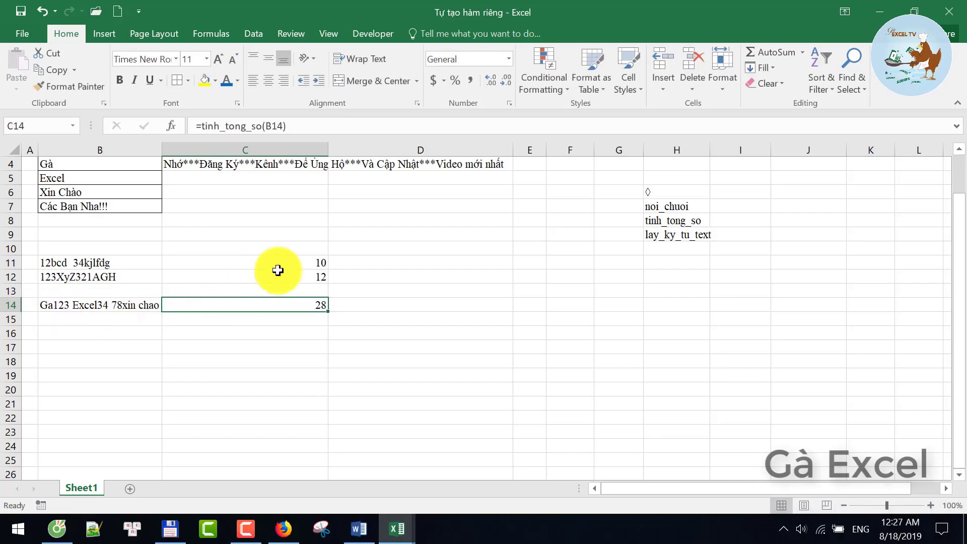
pyautogui.moveTo(277, 248); pyautogui.dragTo(277, 302)
pyautogui.press('Delete')
# Try =lay_ky_tu_text(B11) in C11, then delete it
pyautogui.click(257, 248)
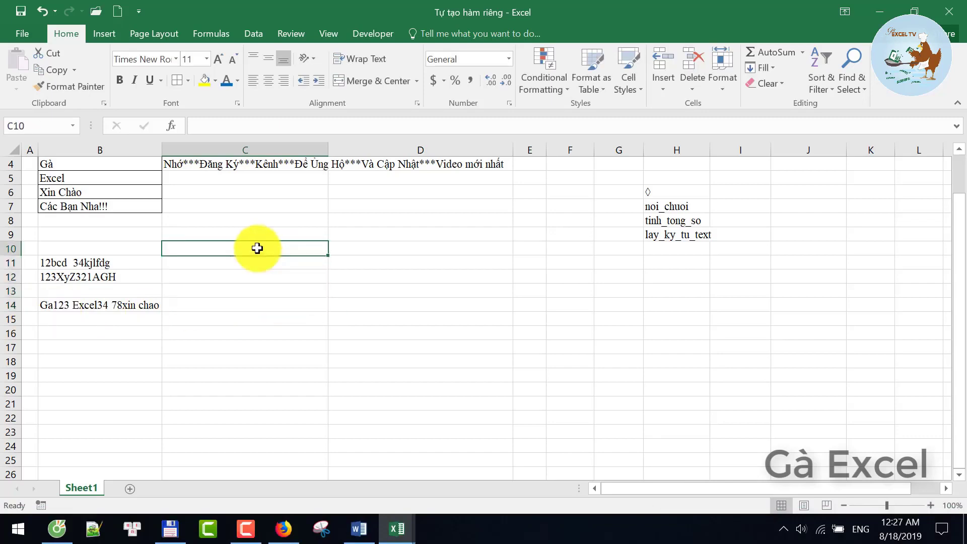
pyautogui.click(217, 263)
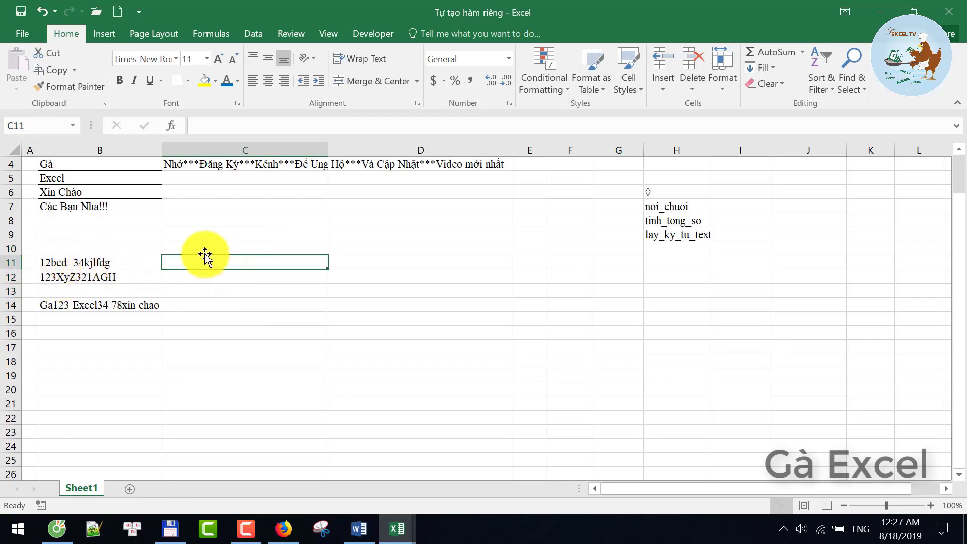
pyautogui.write('=lay')
pyautogui.press('Tab')
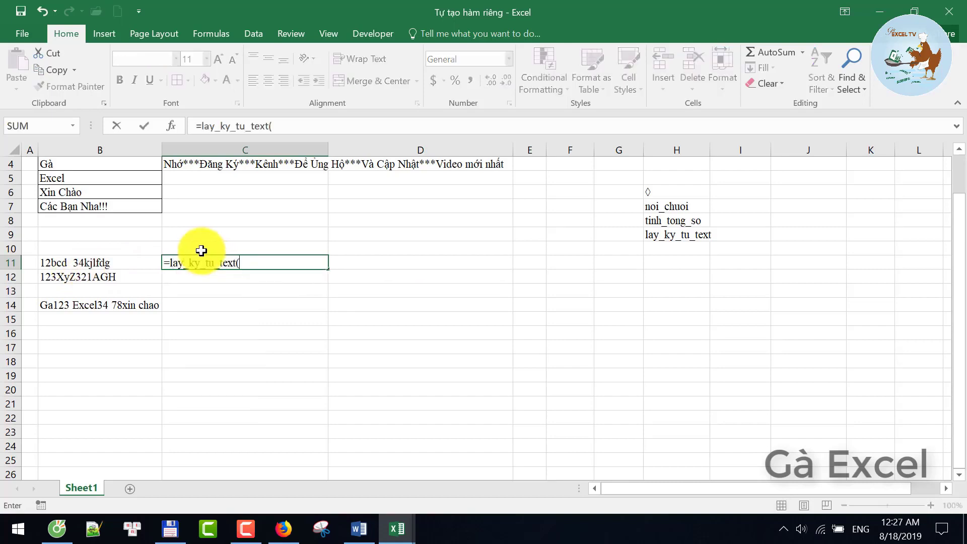
pyautogui.click(113, 262)
pyautogui.press('Return')
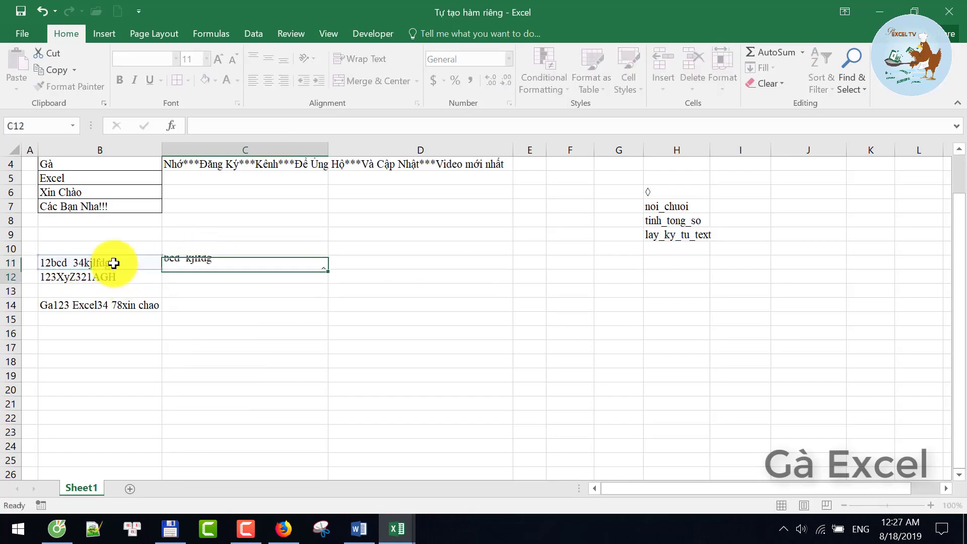
pyautogui.press('Up')
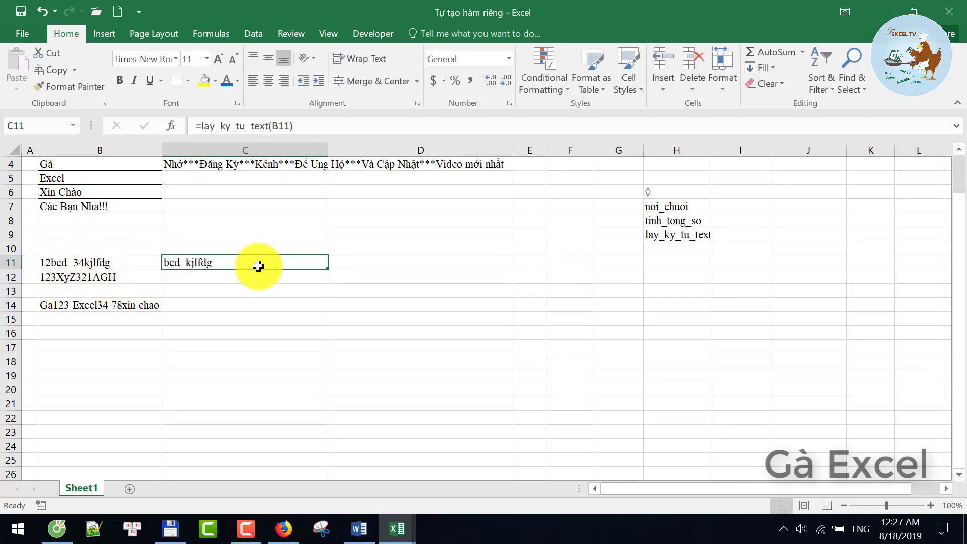
pyautogui.press('Delete')
# Enter =lay_ky_tu_text(B12) in C9 to extract the letters XyZAGH
pyautogui.click(271, 236)
pyautogui.write('=')
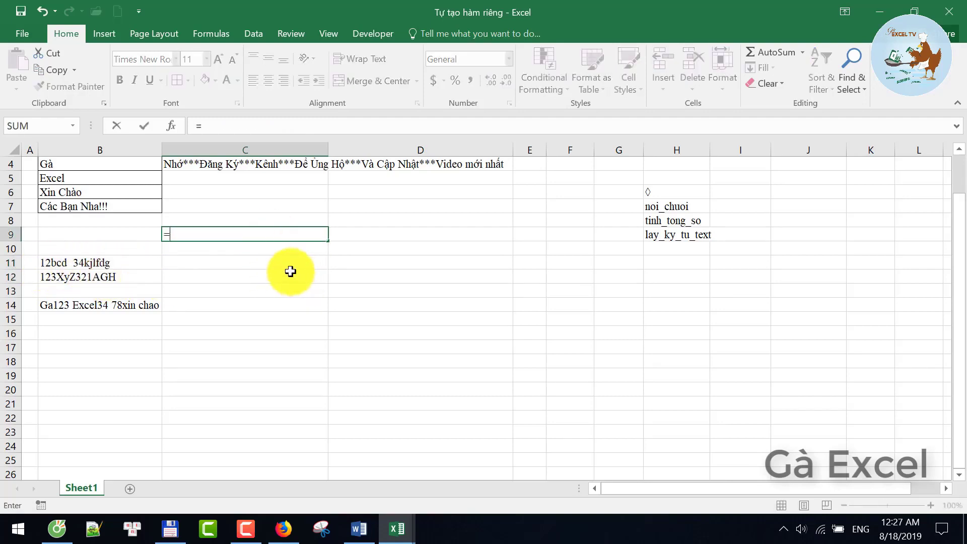
pyautogui.write('la')
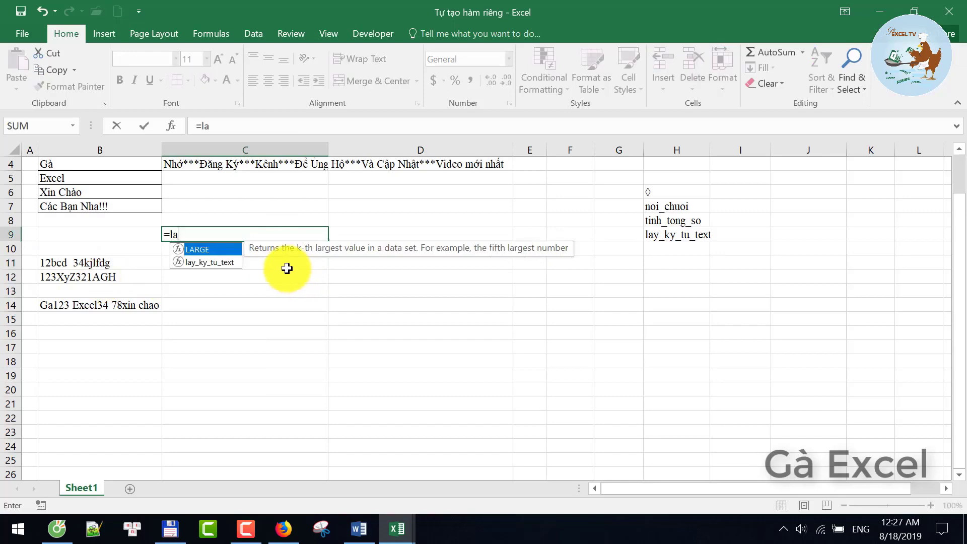
pyautogui.press('Down')
pyautogui.press('Tab')
pyautogui.click(126, 278)
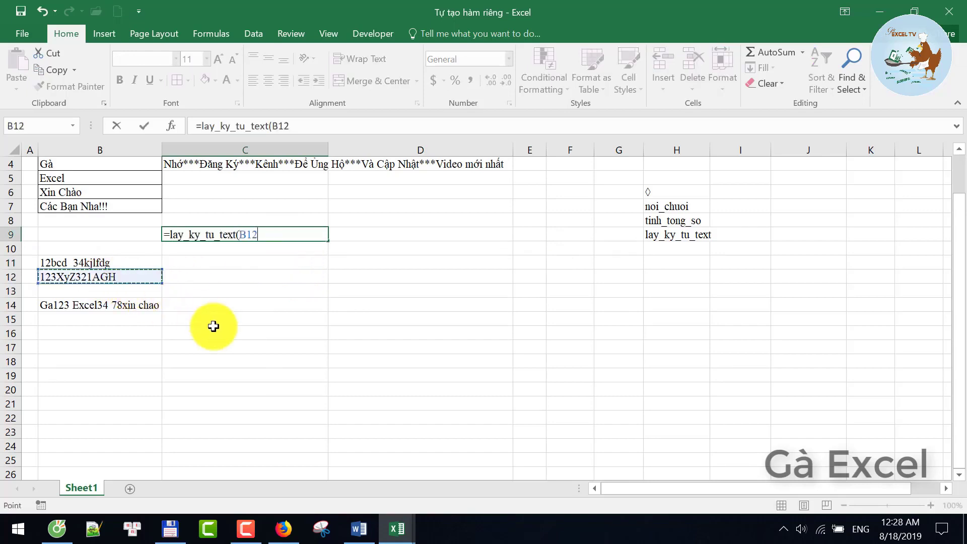
pyautogui.press('Return')
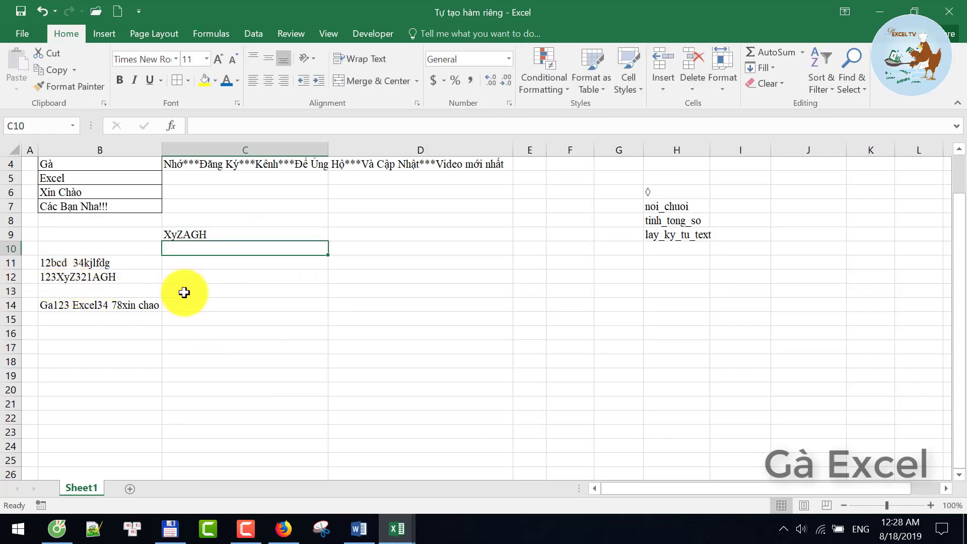
# Save the workbook on the Desktop as Excel Macro-Enabled Workbook 'Tao Ham Rieng'
pyautogui.scroll(1, 279, 287)
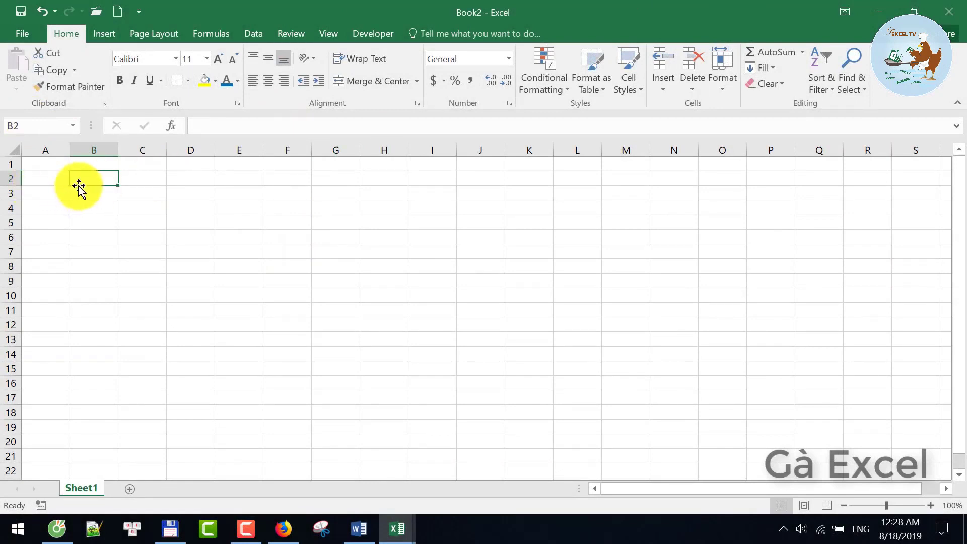
pyautogui.hotkey('ctrl', 's')
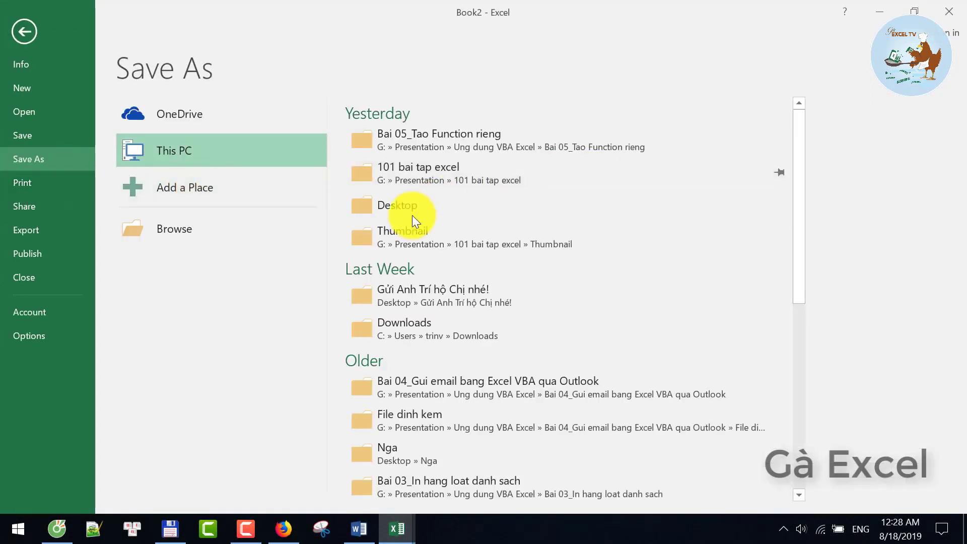
pyautogui.click(415, 210)
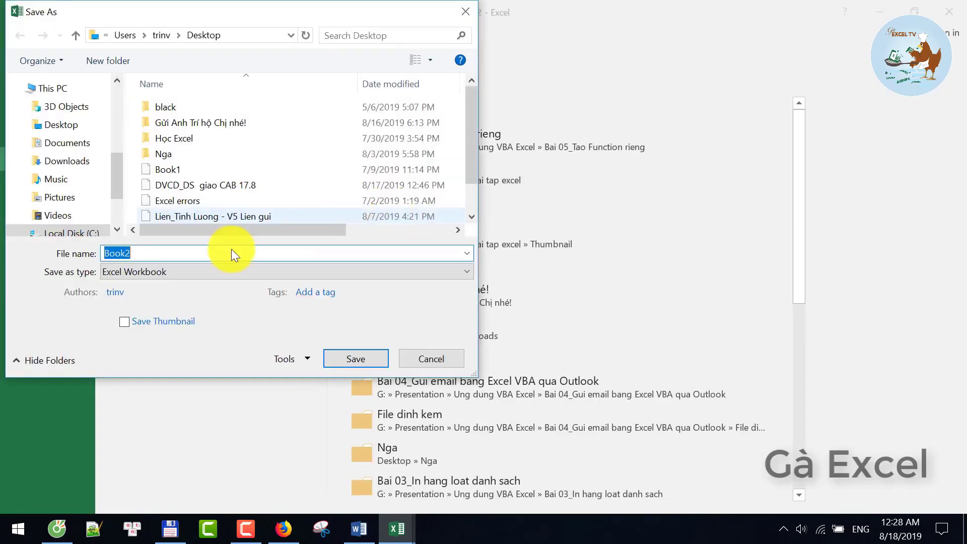
pyautogui.click(161, 270)
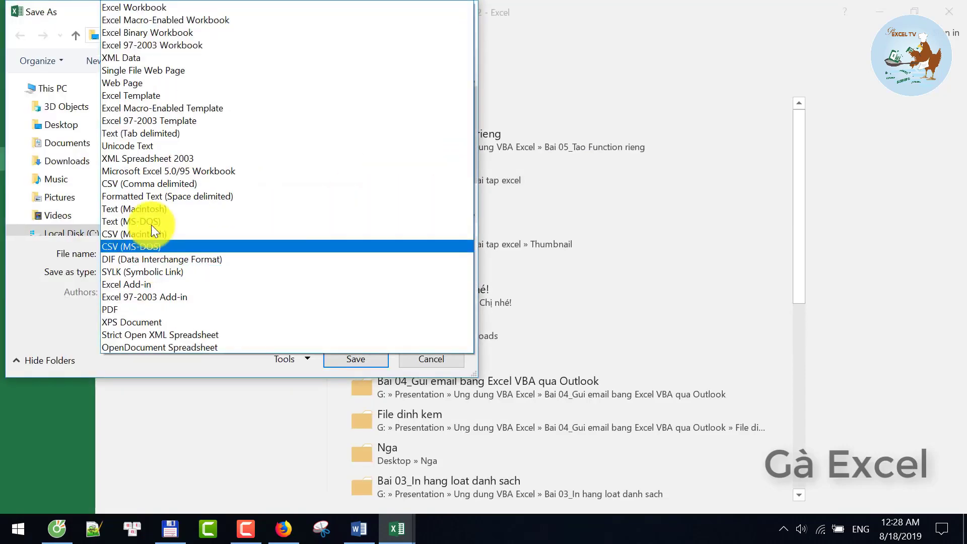
pyautogui.click(147, 20)
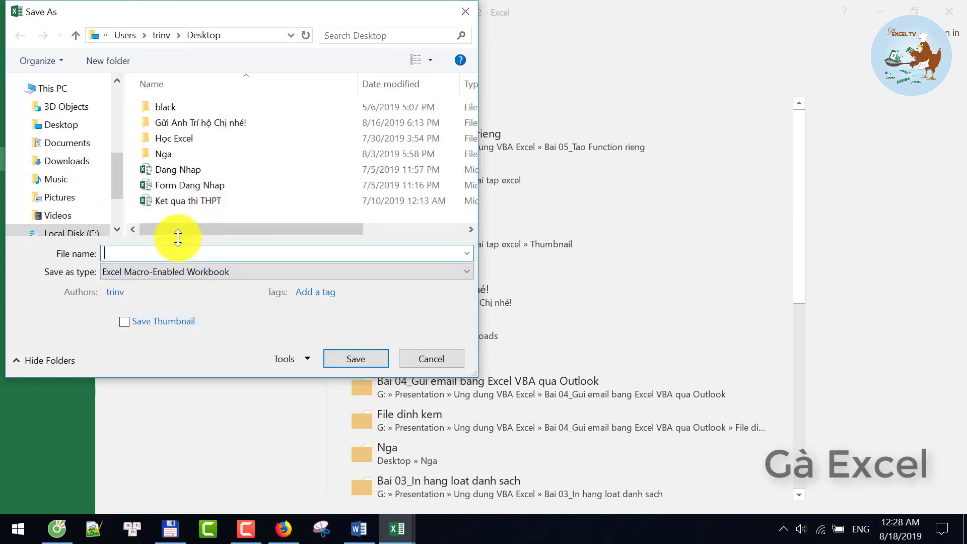
pyautogui.write('Tao Ham Rieng')
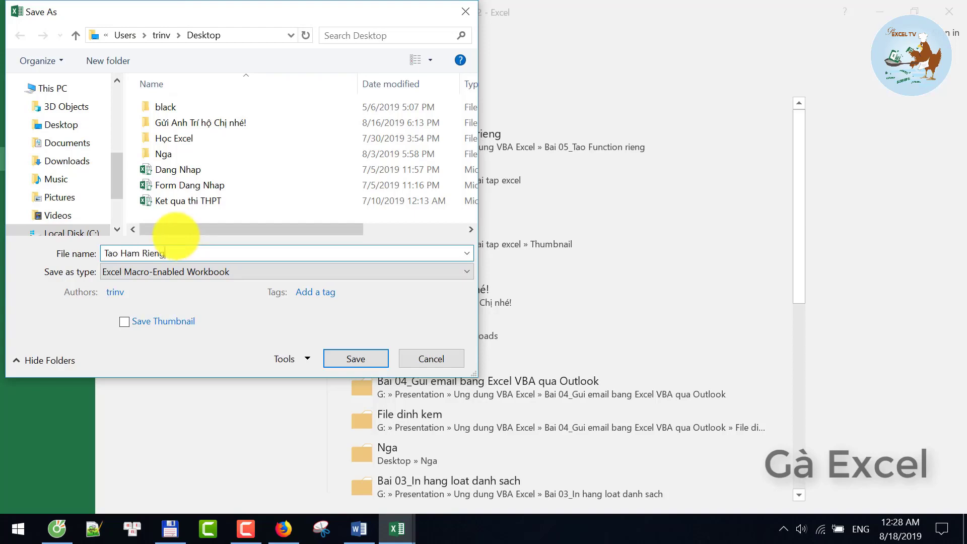
pyautogui.press('Return')
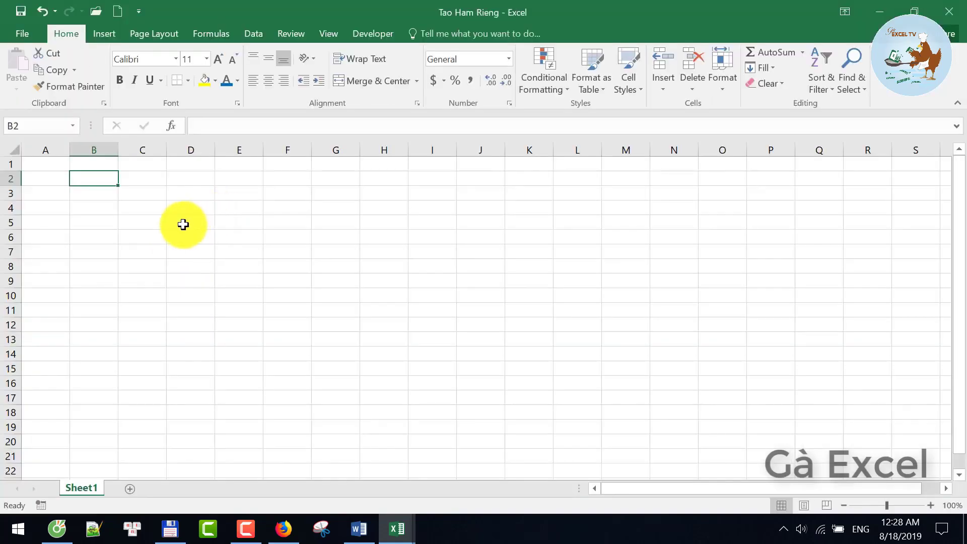
# Open the VBA editor from the Developer tab and insert a new Module1
pyautogui.click(379, 36)
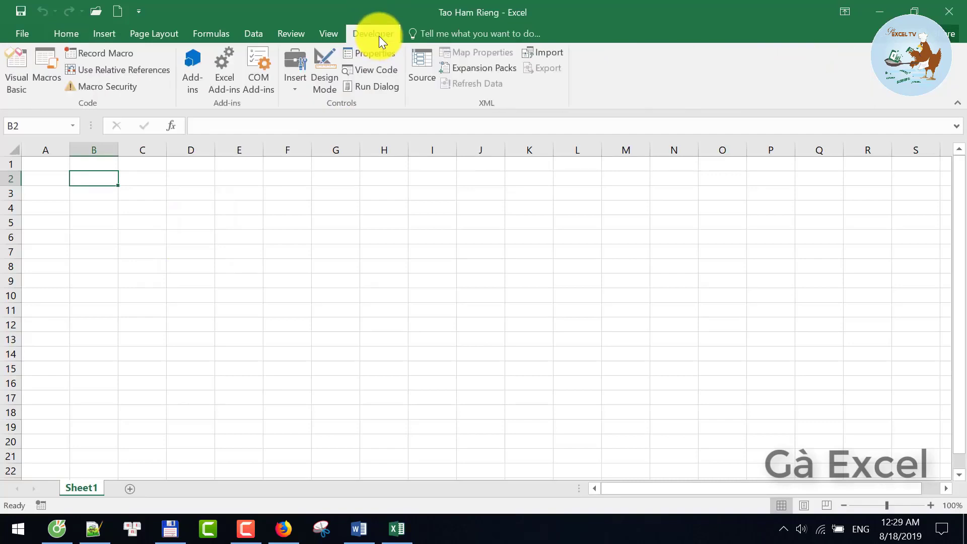
pyautogui.click(11, 70)
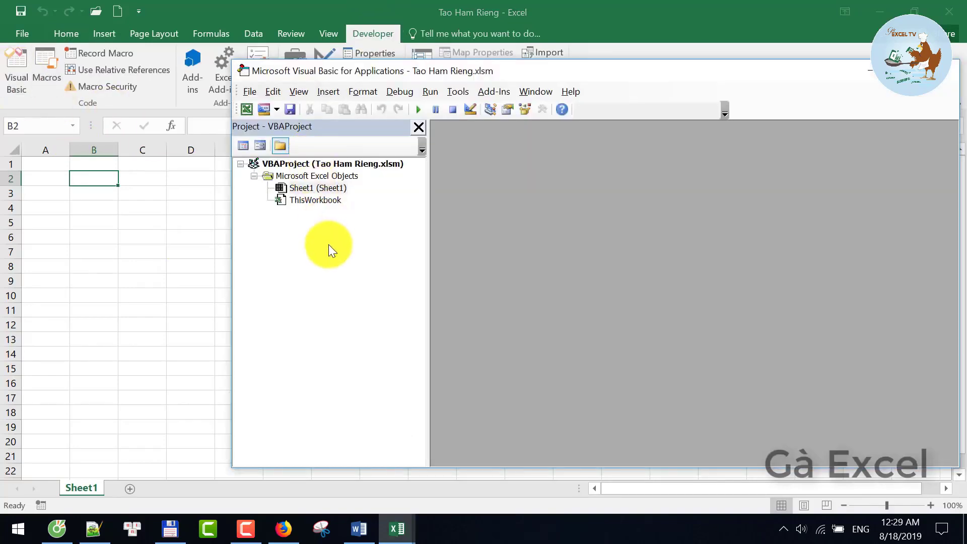
pyautogui.click(326, 93)
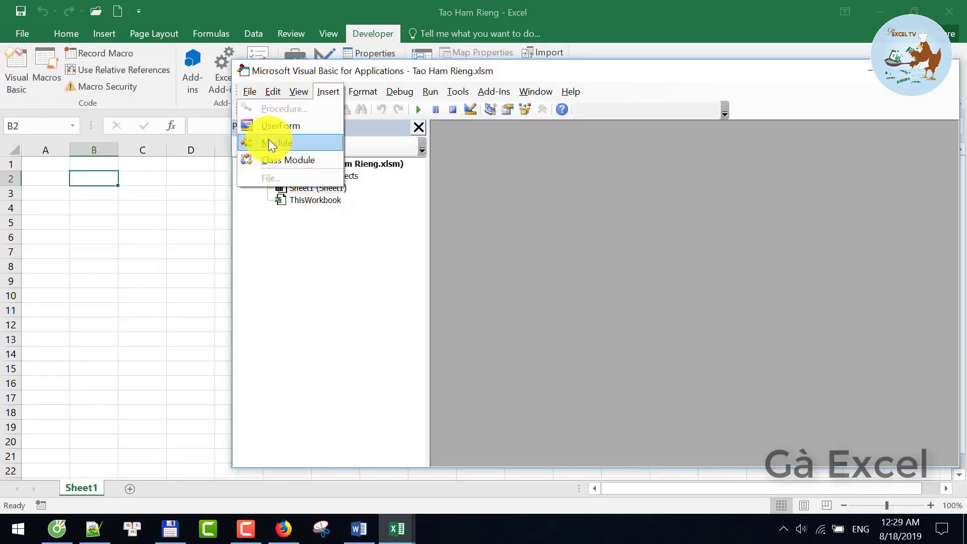
pyautogui.click(284, 144)
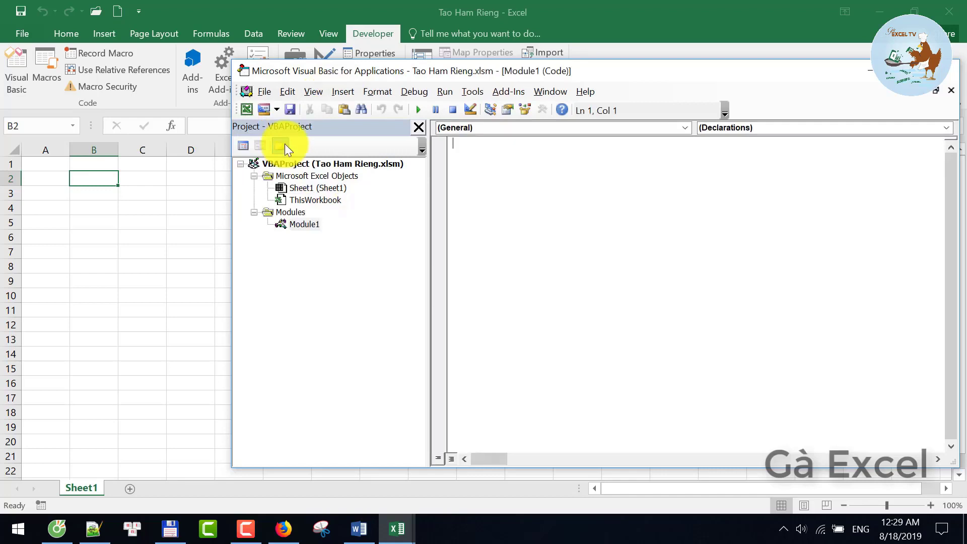
pyautogui.doubleClick(304, 225)
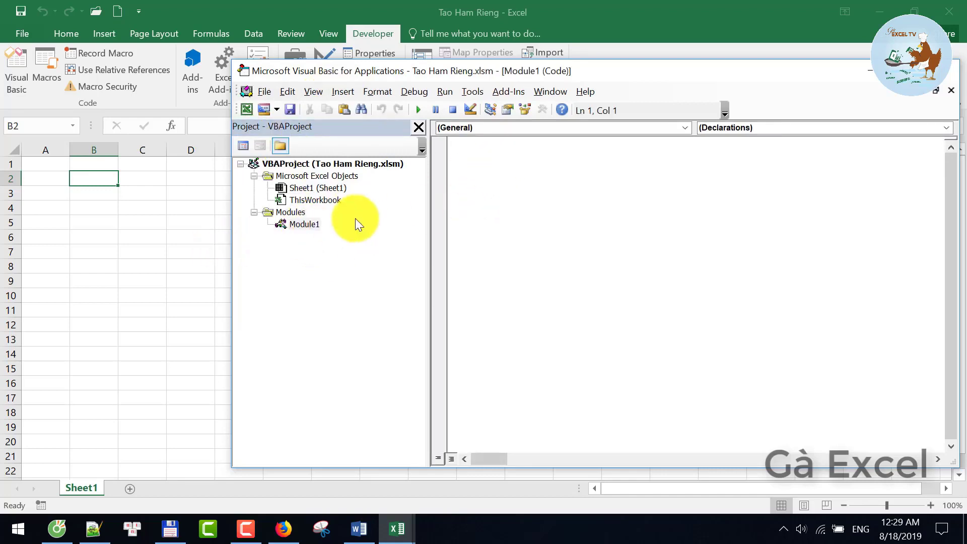
# Add the comment 'Tu tao ham rieng trong Excel bang' at the top of Module1
pyautogui.write("'")
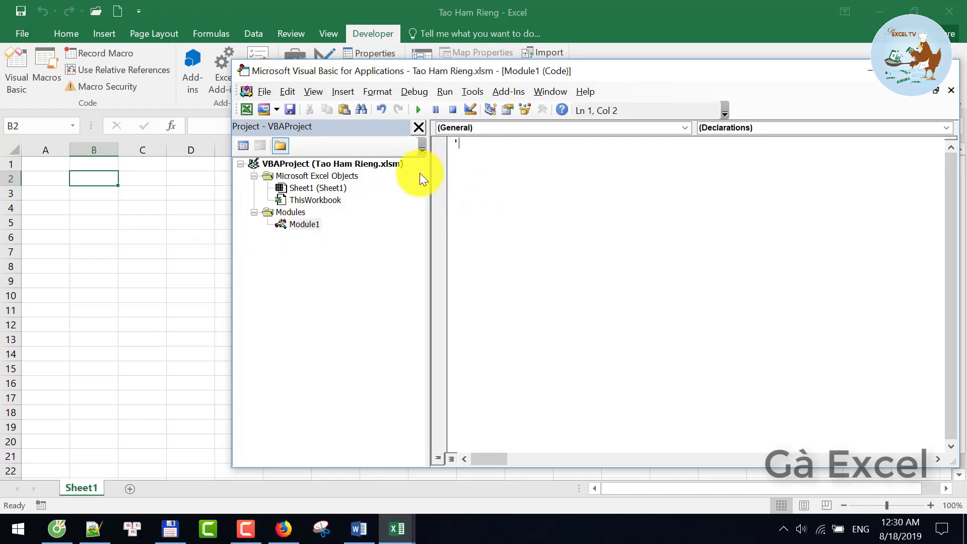
pyautogui.write('Tu tao ham')
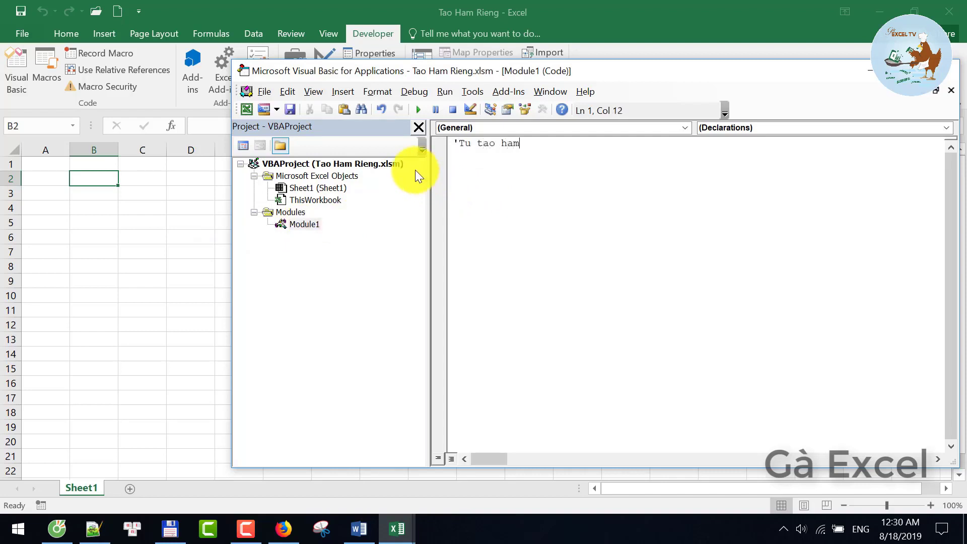
pyautogui.write(' riep')
pyautogui.press('BackSpace')
pyautogui.write('ng')
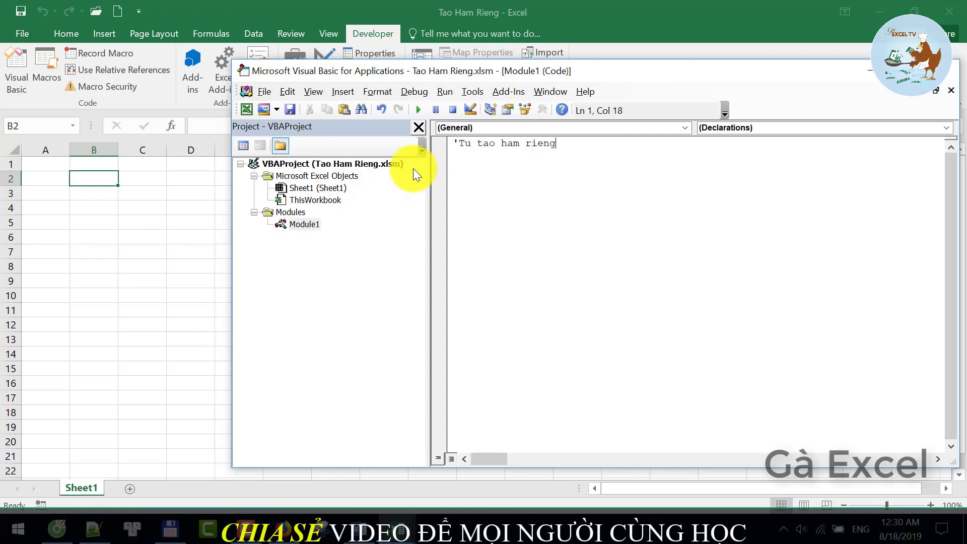
pyautogui.write(' trong Excel bang')
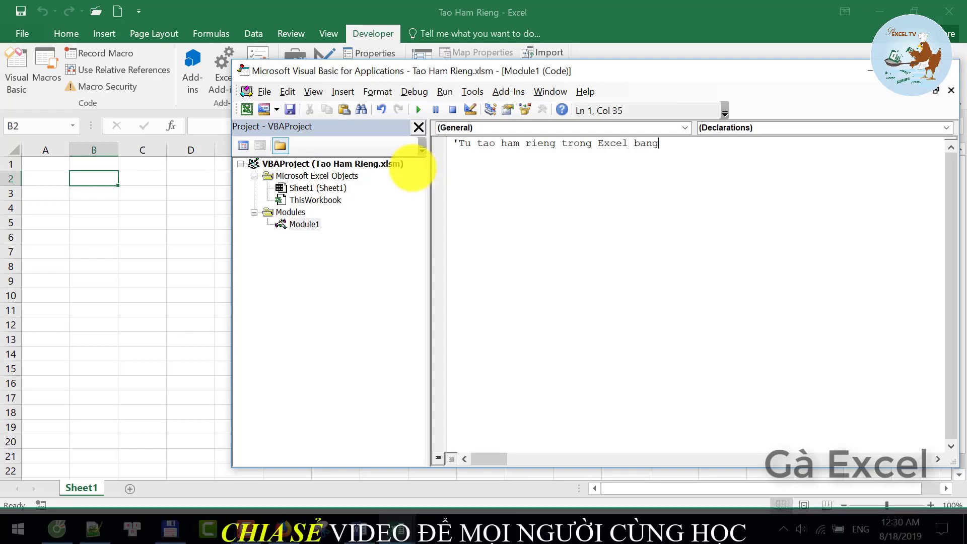
pyautogui.press('Return')
pyautogui.press('Return')
pyautogui.click(86, 180)
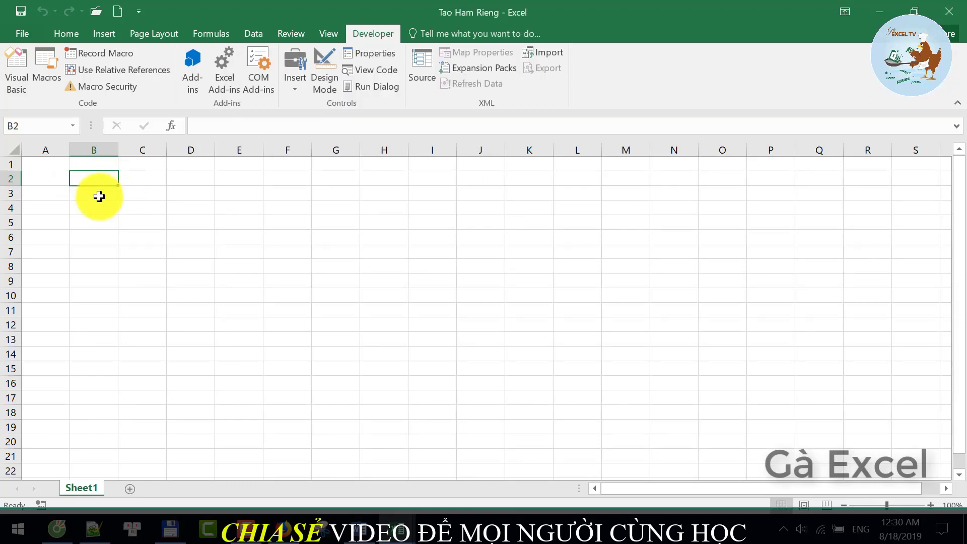
pyautogui.hotkey('alt', 'F11')
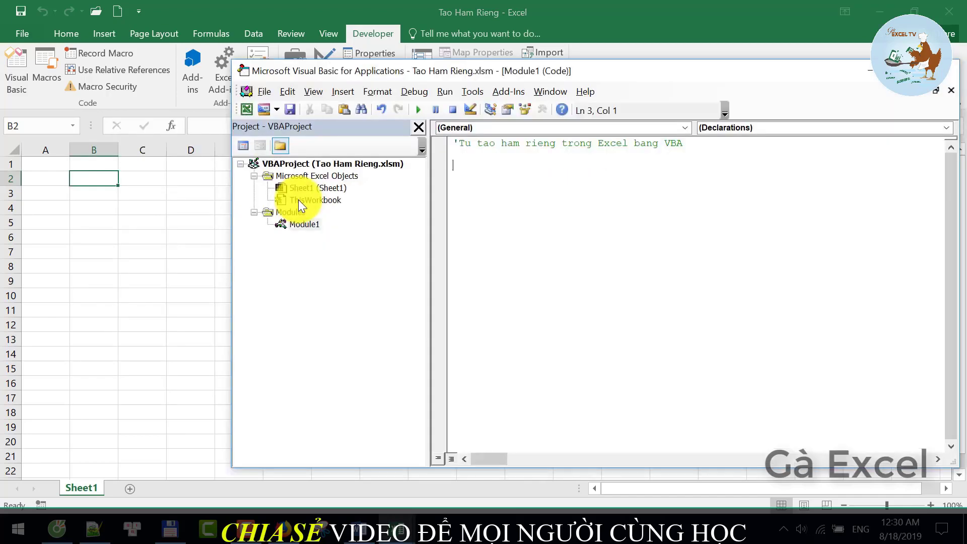
pyautogui.moveTo(440, 74); pyautogui.dragTo(517, 52)
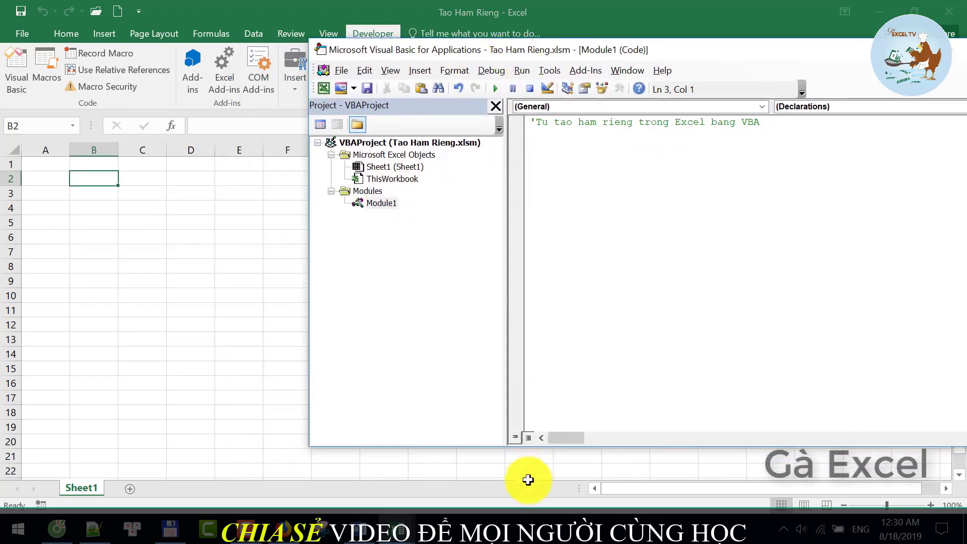
pyautogui.moveTo(538, 448); pyautogui.dragTo(539, 474)
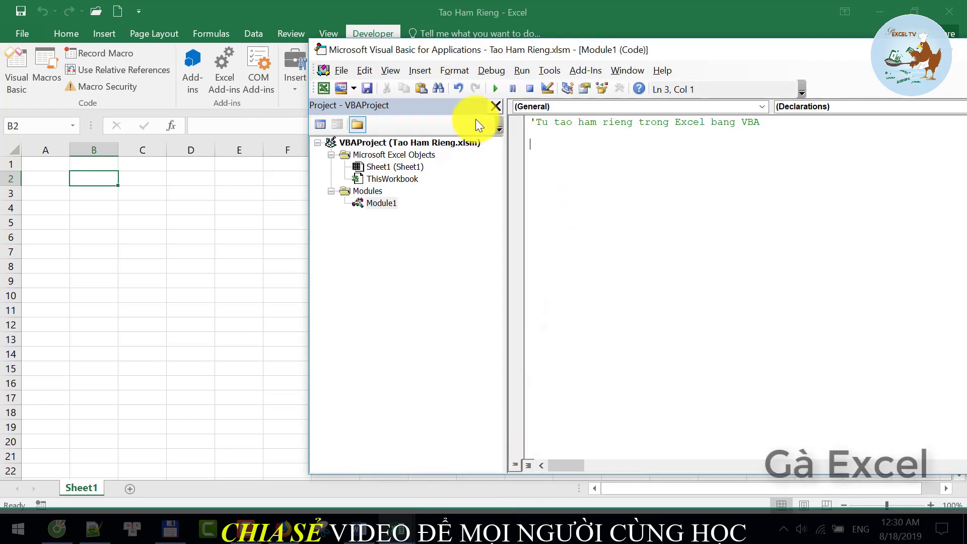
# Declare Function noi_chuoi(chuoi As Range, ky_tu_giua_cac_chuoi As String) with blank body lines
pyautogui.write('functio')
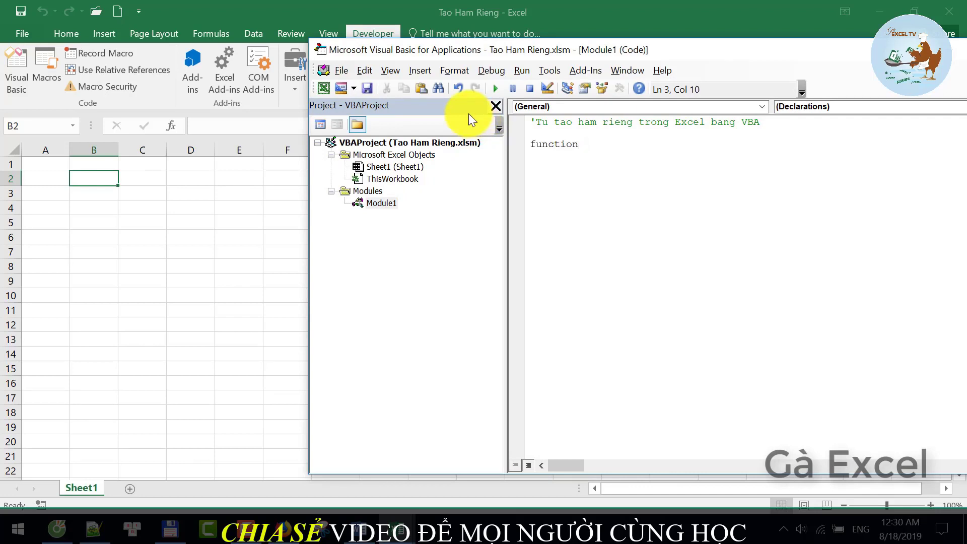
pyautogui.write('no')
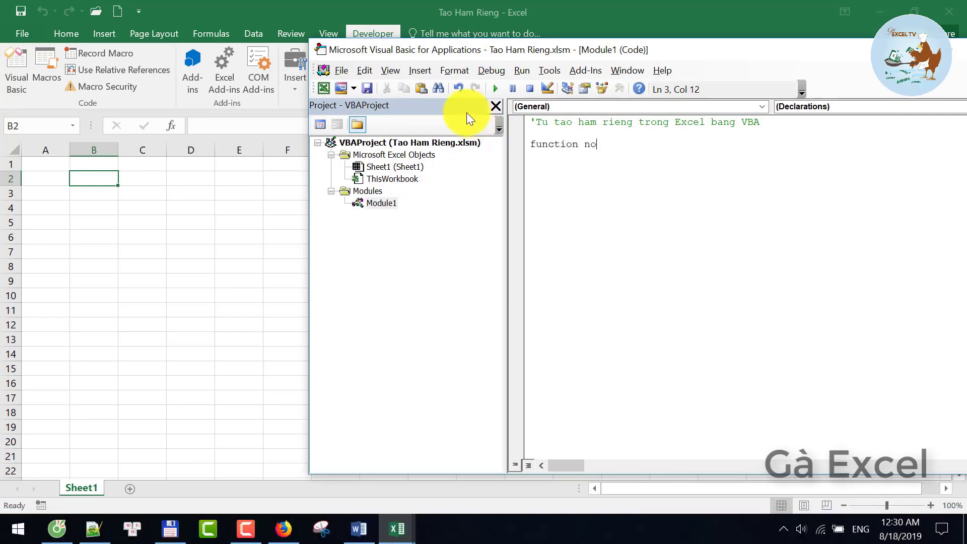
pyautogui.write('i_chuoi(chuo')
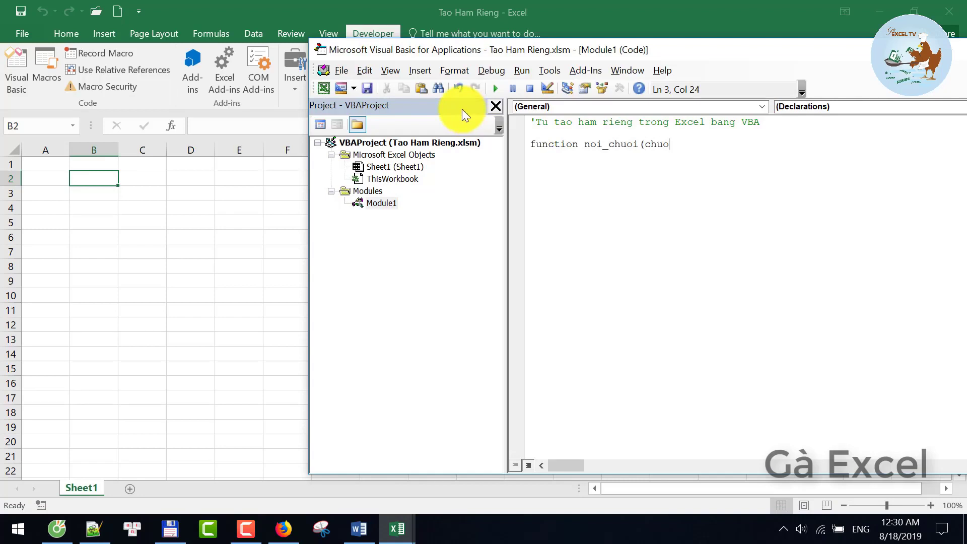
pyautogui.write('i as ')
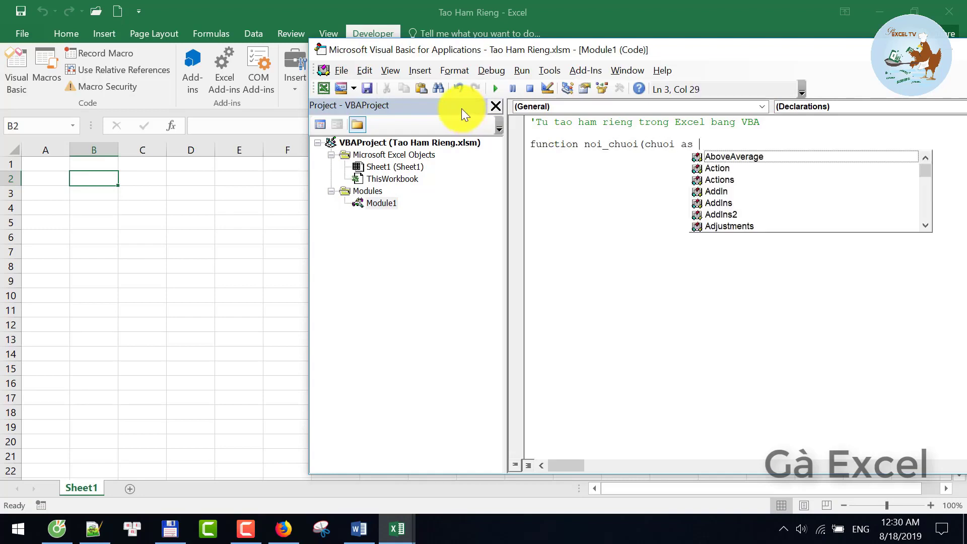
pyautogui.write('rang')
pyautogui.press('Tab')
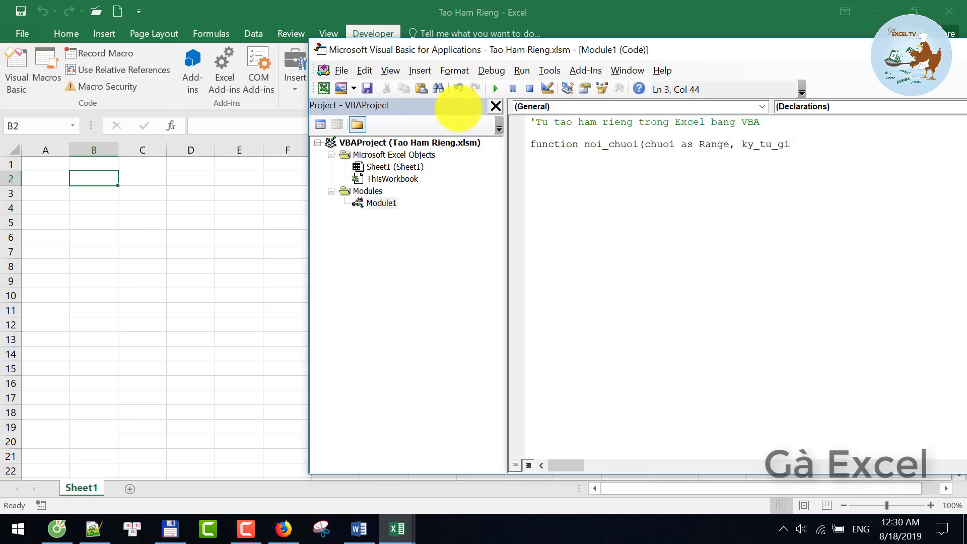
pyautogui.write('uoi as')
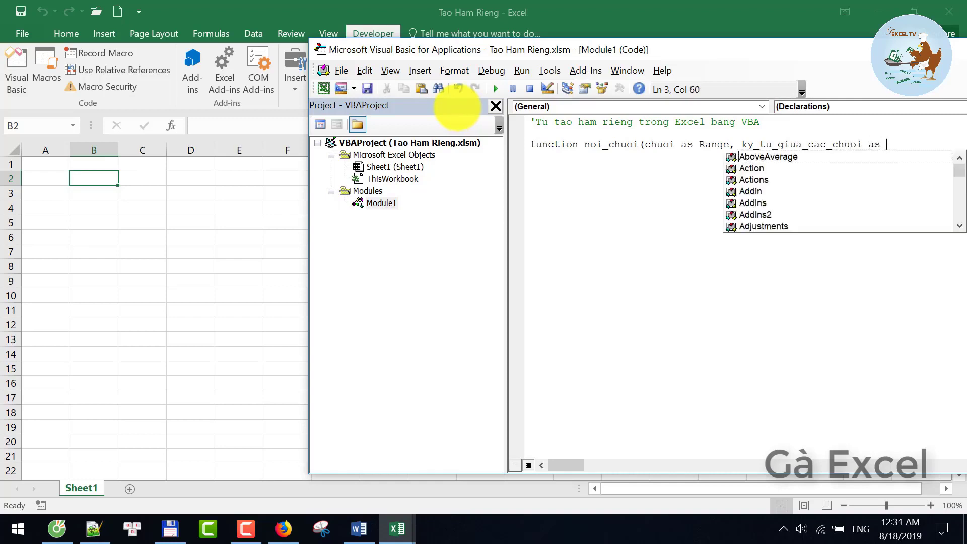
pyautogui.write(' String)')
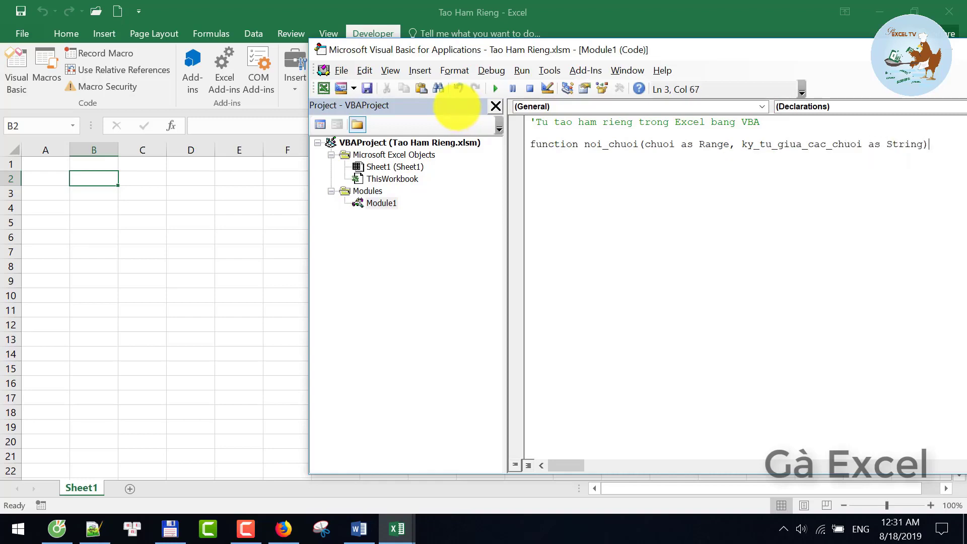
pyautogui.press('Return')
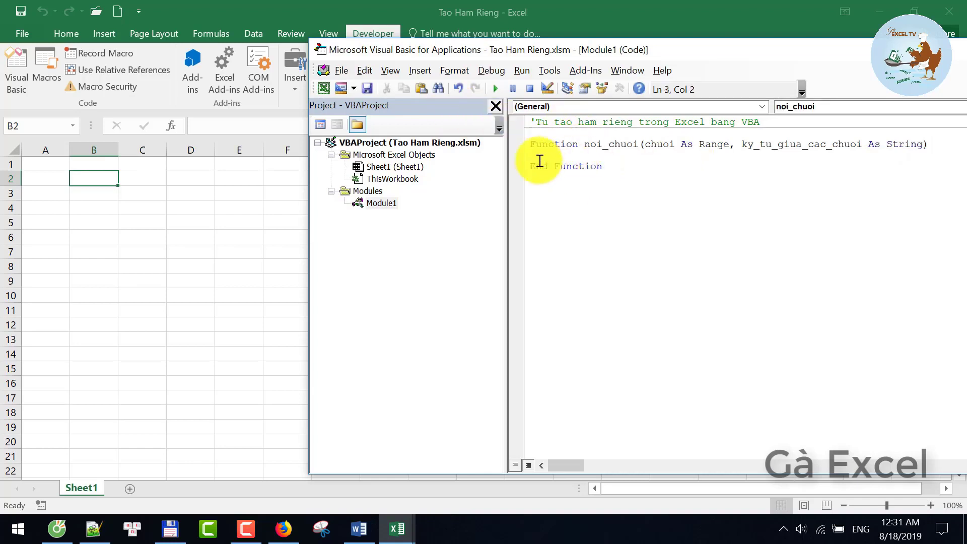
pyautogui.press('Return')
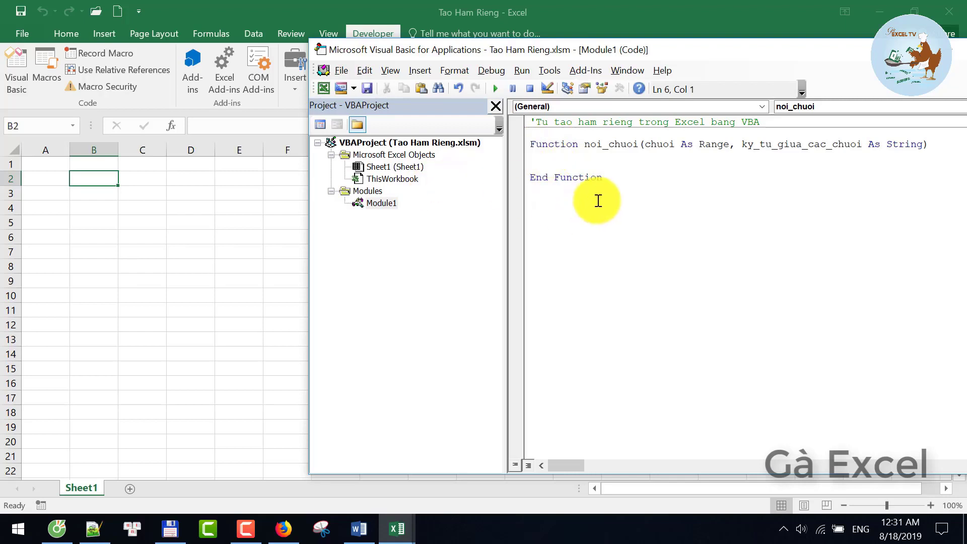
# Review the function header, then return to the worksheet at cell B3
pyautogui.click(576, 188)
pyautogui.moveTo(576, 189); pyautogui.dragTo(531, 172)
pyautogui.click(533, 149)
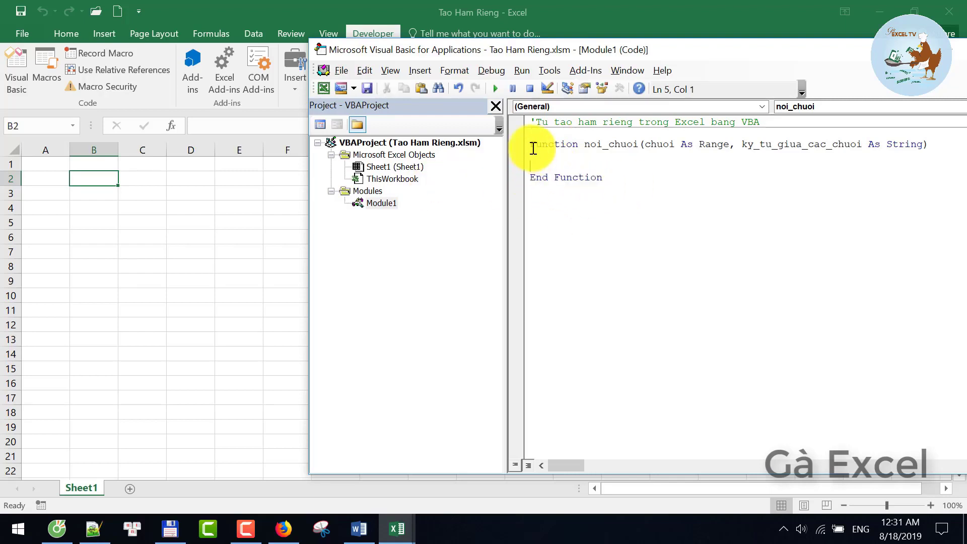
pyautogui.click(577, 145)
pyautogui.click(557, 155)
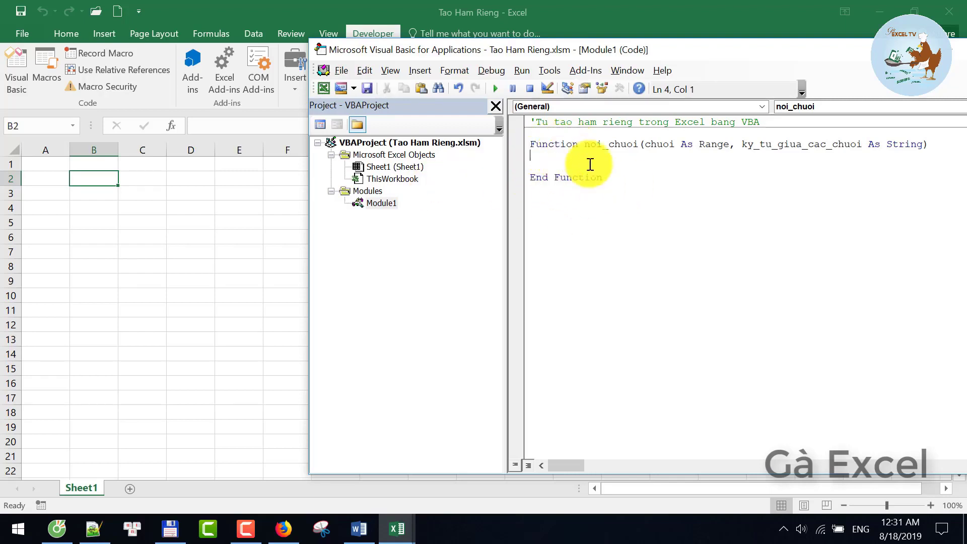
pyautogui.click(663, 145)
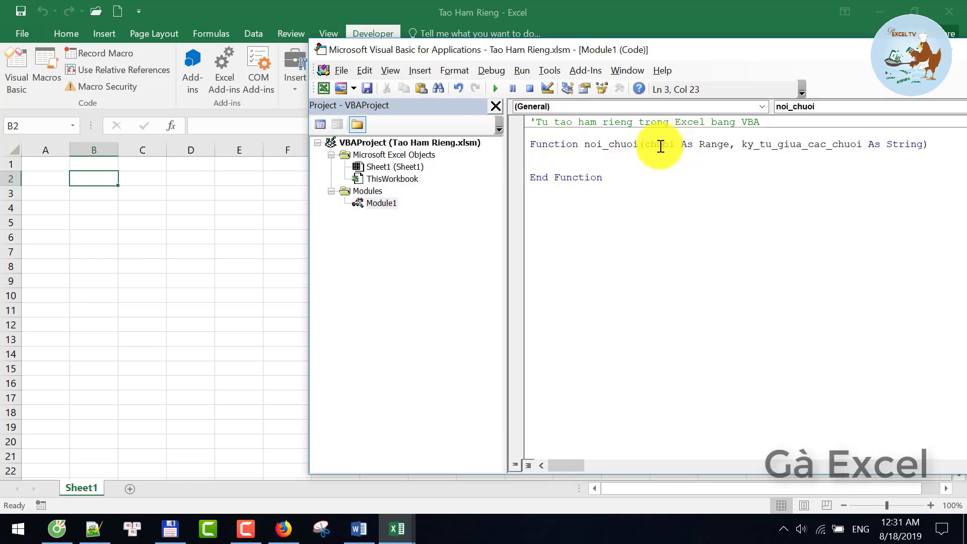
pyautogui.click(107, 196)
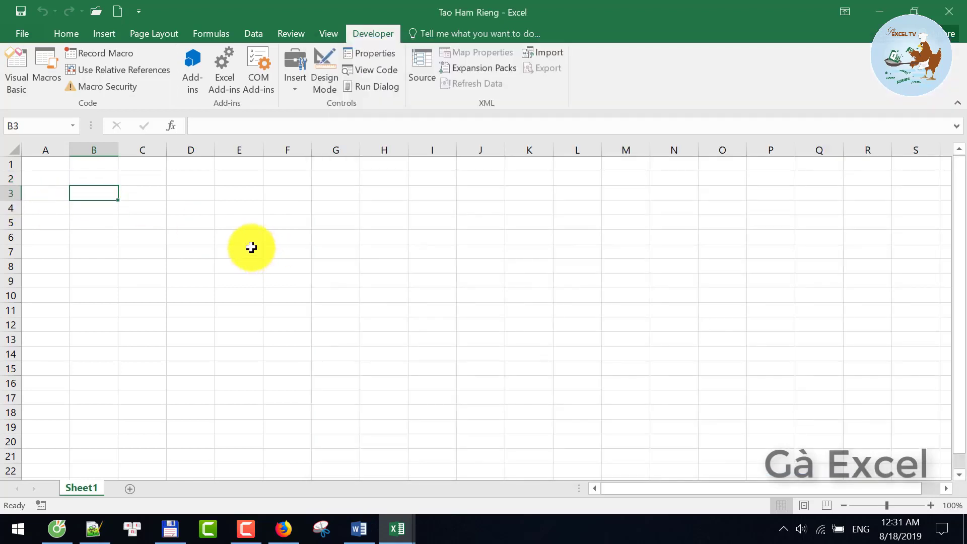
# Start a VLOOKUP in B3, cancel it, and go back to the VBA code
pyautogui.write('=vlo')
pyautogui.press('Tab')
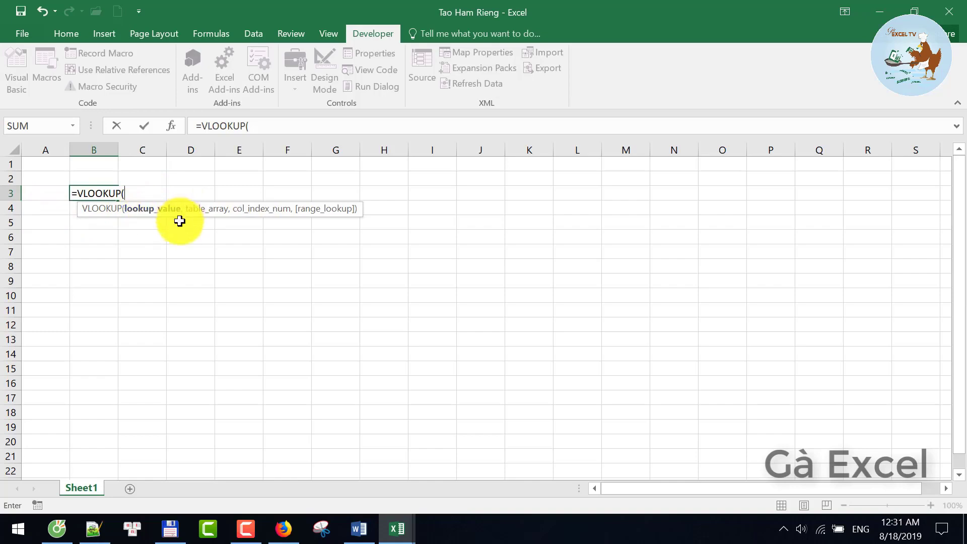
pyautogui.press('Escape')
pyautogui.hotkey('alt', 'F11')
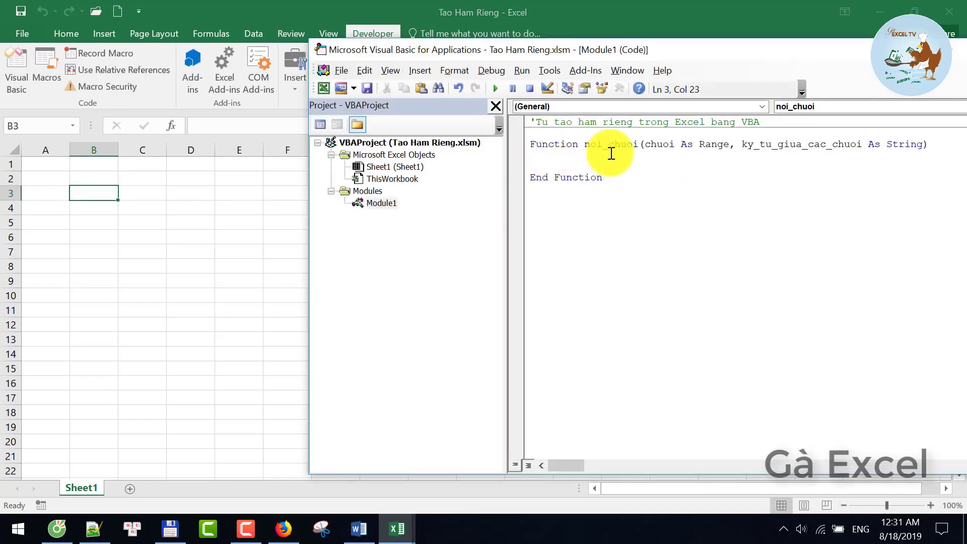
# Look over the header parameters chuoi and ky_tu, and add a blank body line
pyautogui.click(640, 145)
pyautogui.click(711, 145)
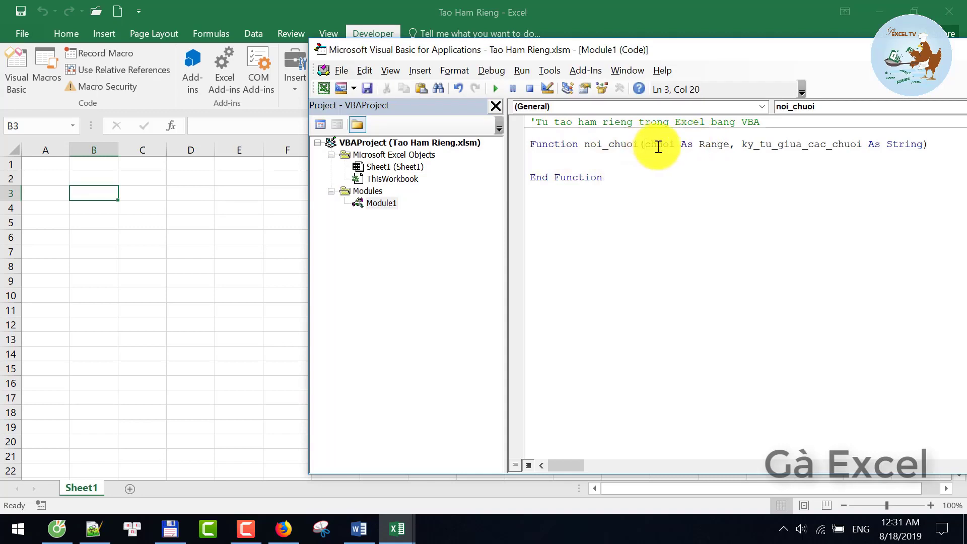
pyautogui.moveTo(646, 146); pyautogui.dragTo(719, 149)
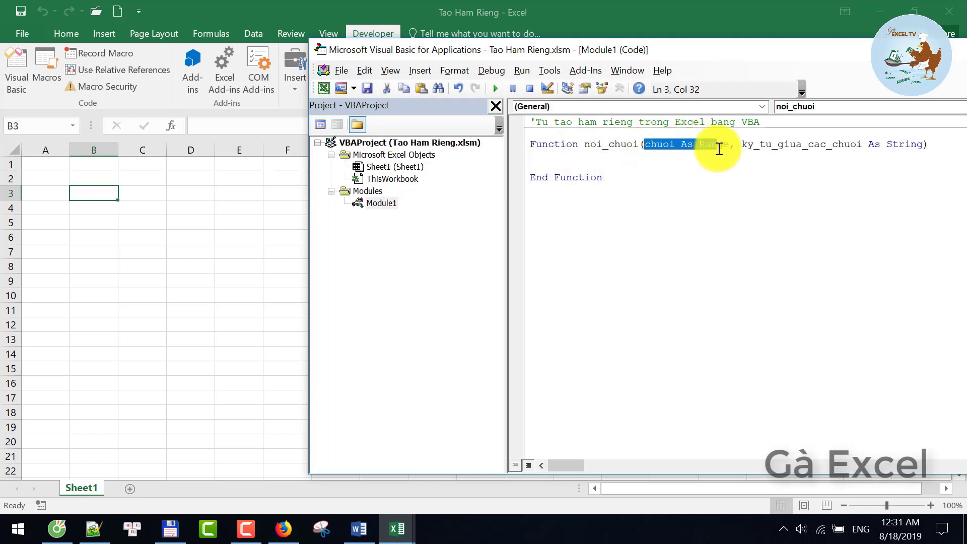
pyautogui.click(663, 144)
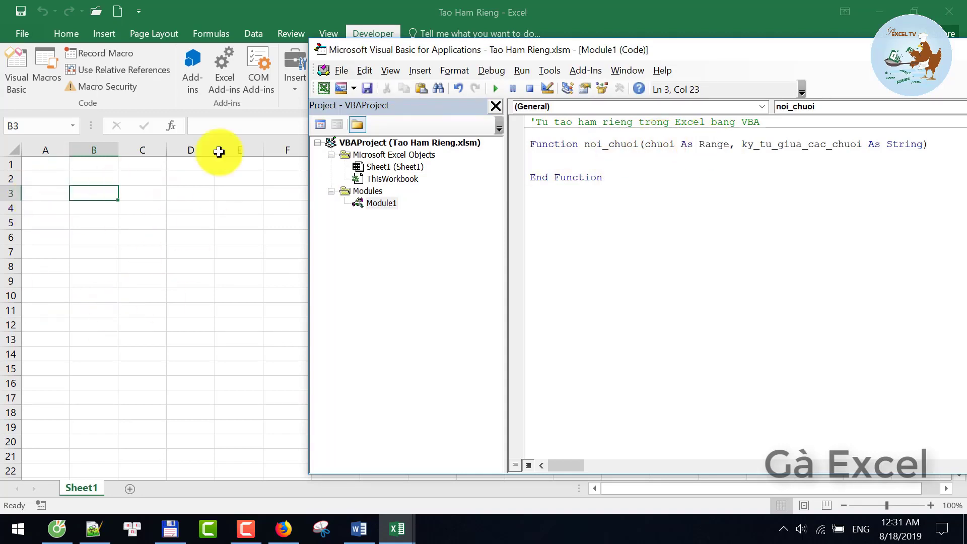
pyautogui.click(748, 146)
pyautogui.doubleClick(748, 146)
pyautogui.click(766, 146)
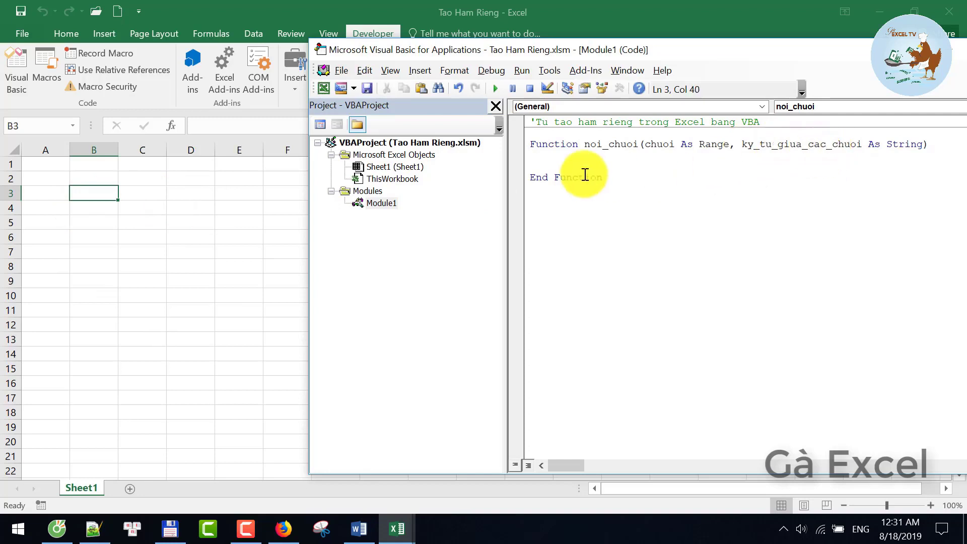
pyautogui.click(570, 164)
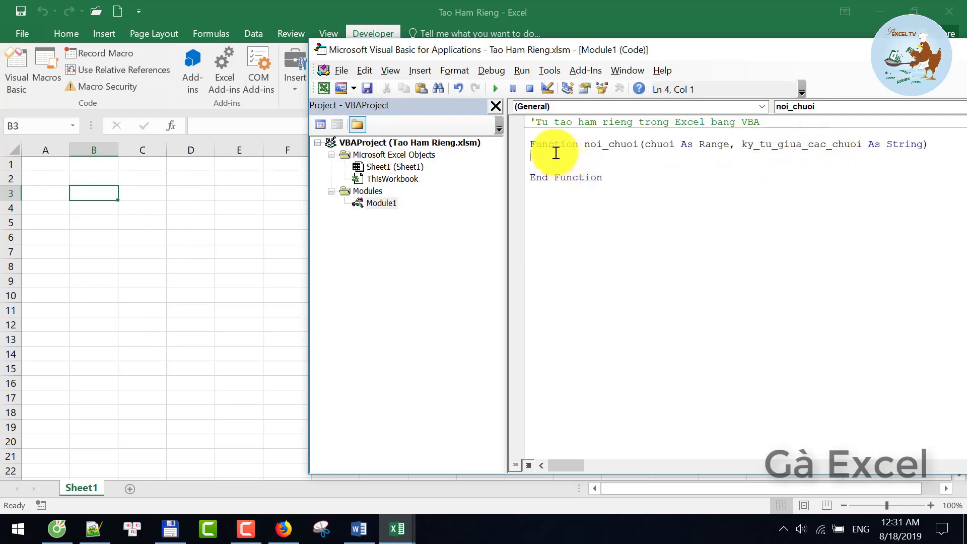
pyautogui.press('Return')
pyautogui.press('Up')
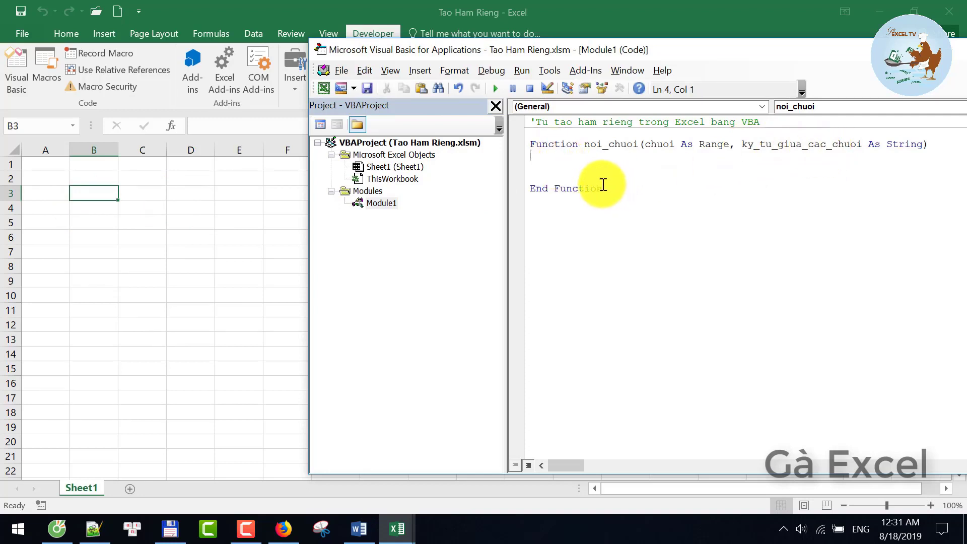
# Rename the first parameter chuoi to Pham_vi in the noi_chuoi header
pyautogui.moveTo(587, 145); pyautogui.dragTo(639, 144)
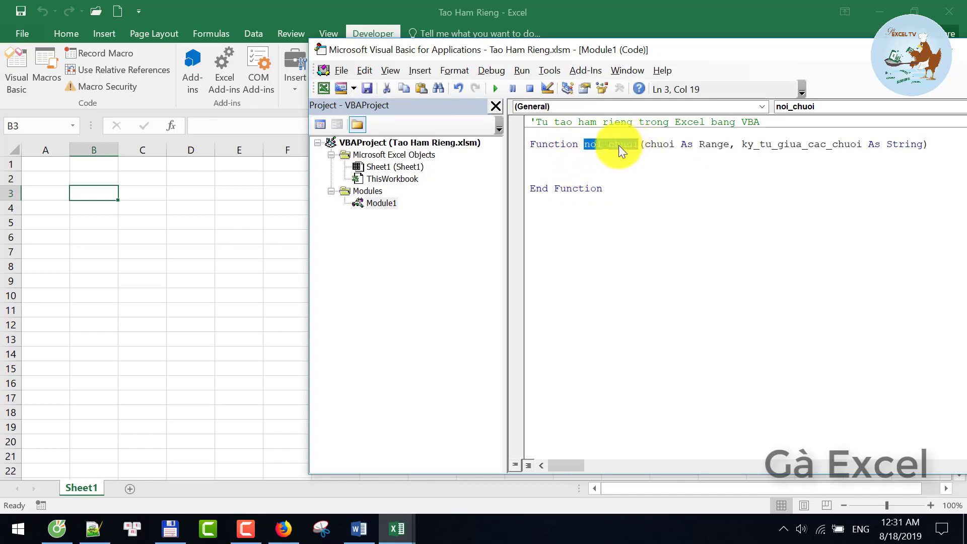
pyautogui.moveTo(584, 144); pyautogui.dragTo(637, 146)
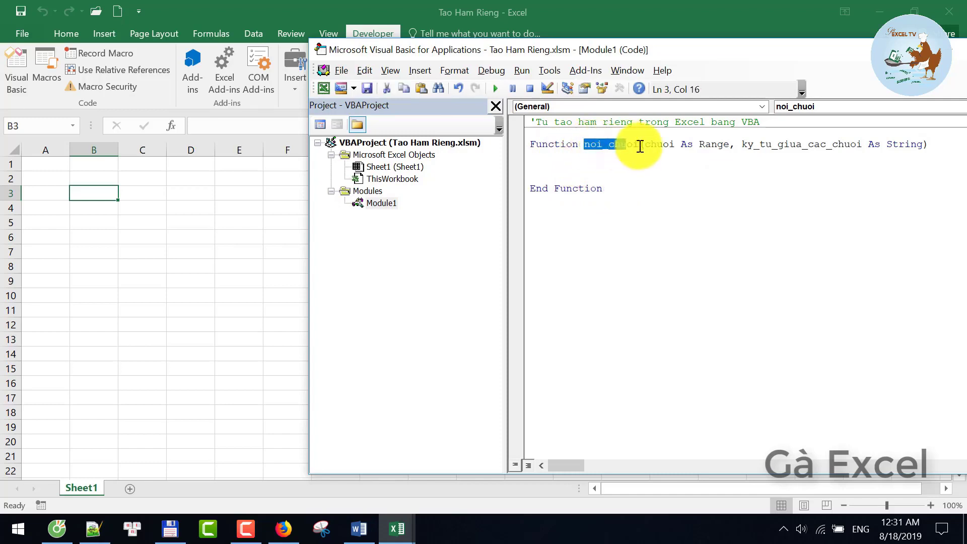
pyautogui.press('Down')
pyautogui.press('Down')
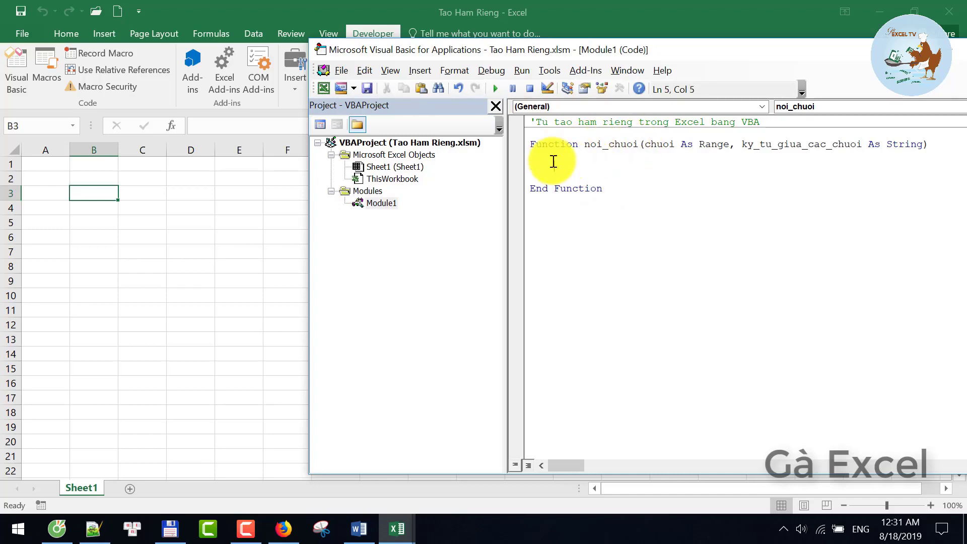
pyautogui.click(611, 145)
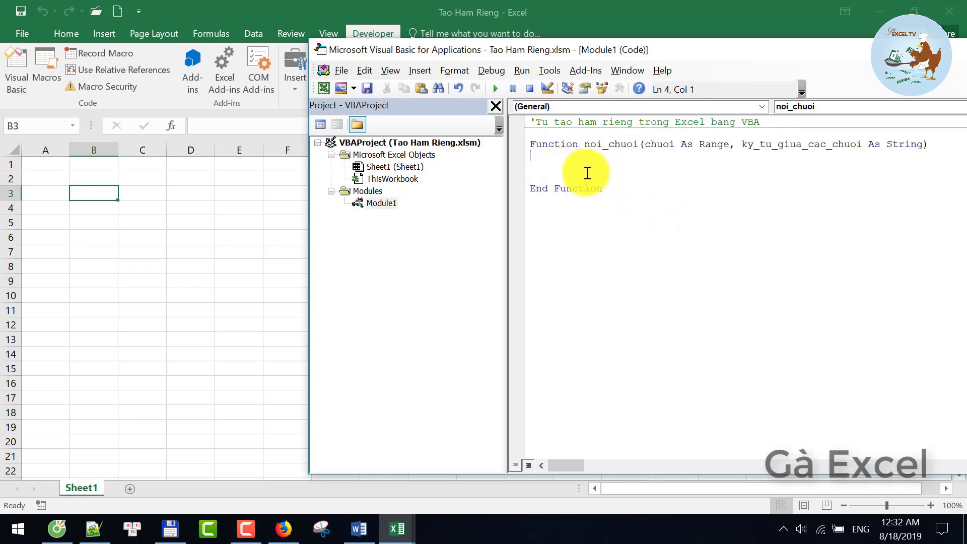
pyautogui.moveTo(583, 144); pyautogui.dragTo(625, 142)
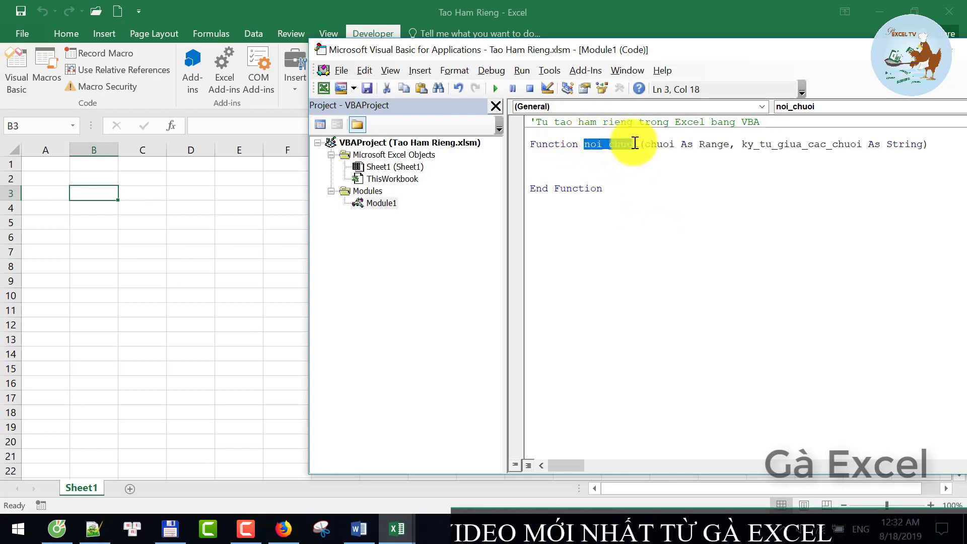
pyautogui.click(597, 142)
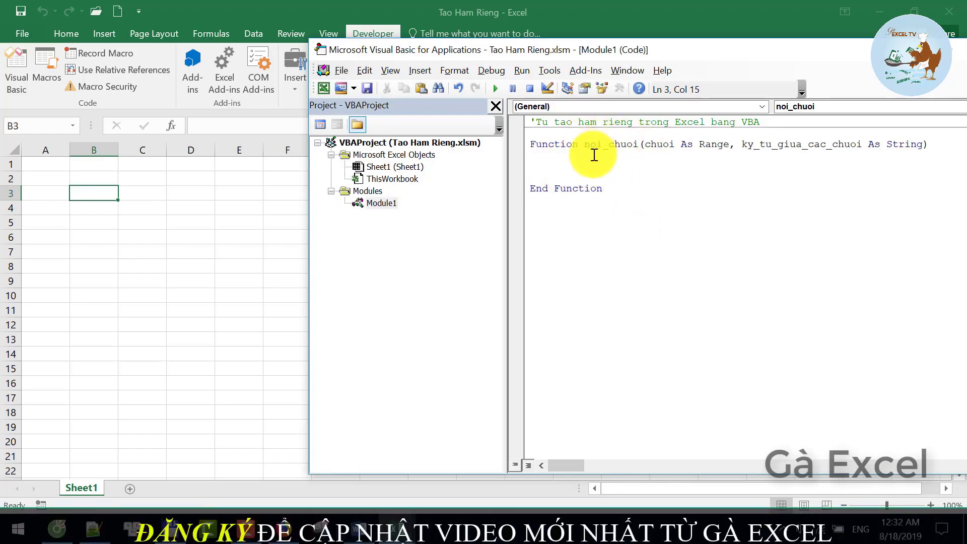
pyautogui.click(545, 164)
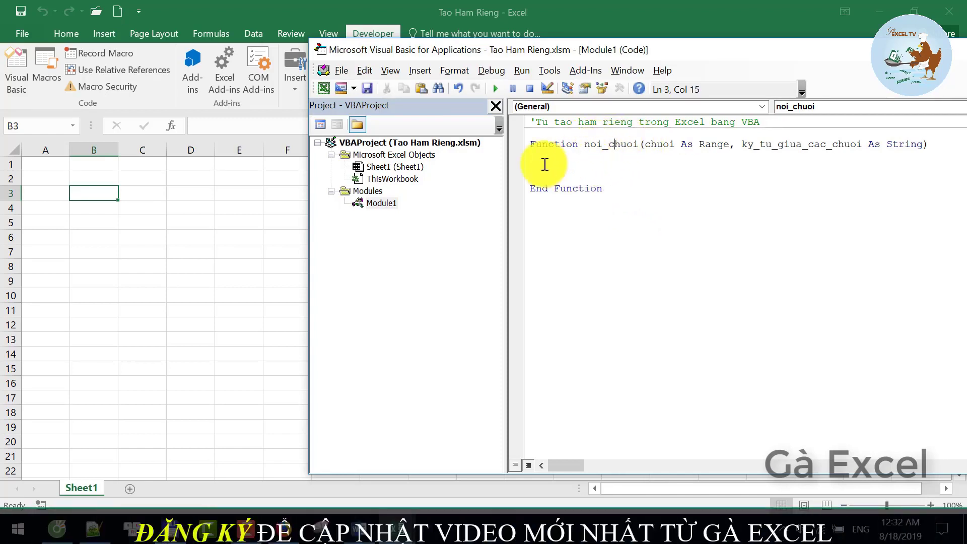
pyautogui.click(622, 145)
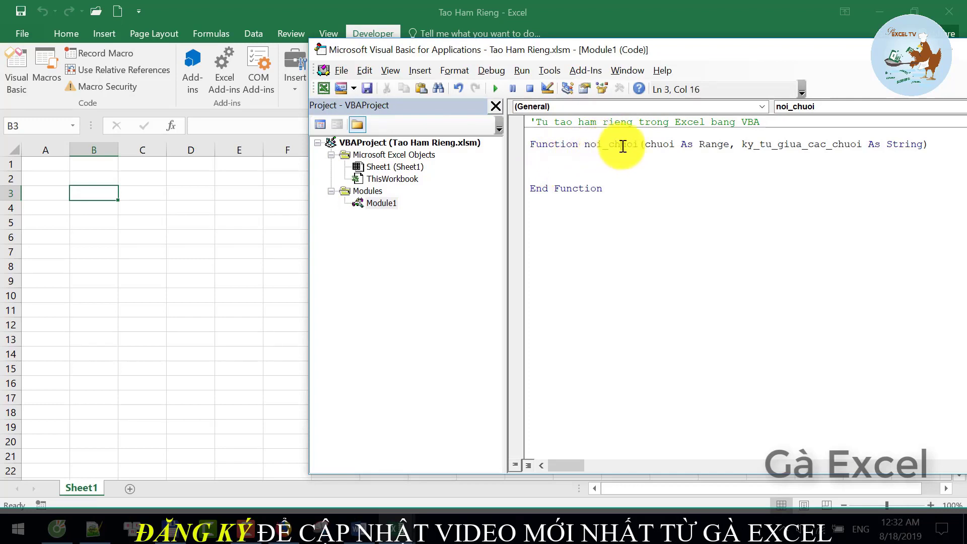
pyautogui.click(653, 146)
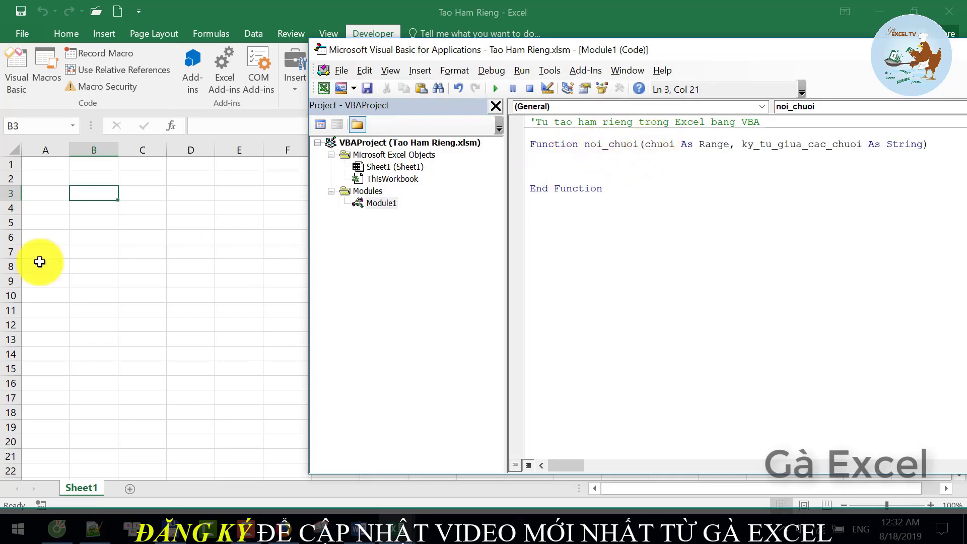
pyautogui.doubleClick(660, 144)
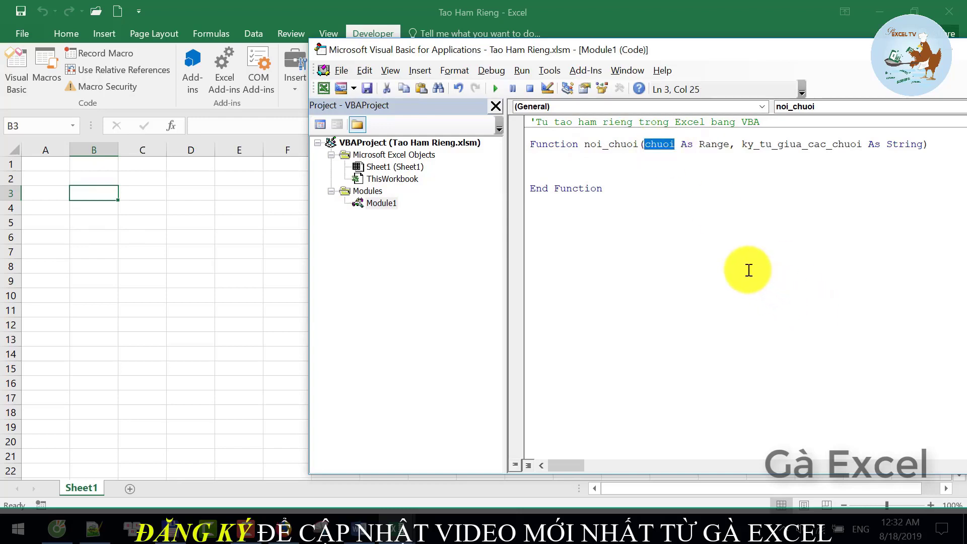
pyautogui.write('Pham')
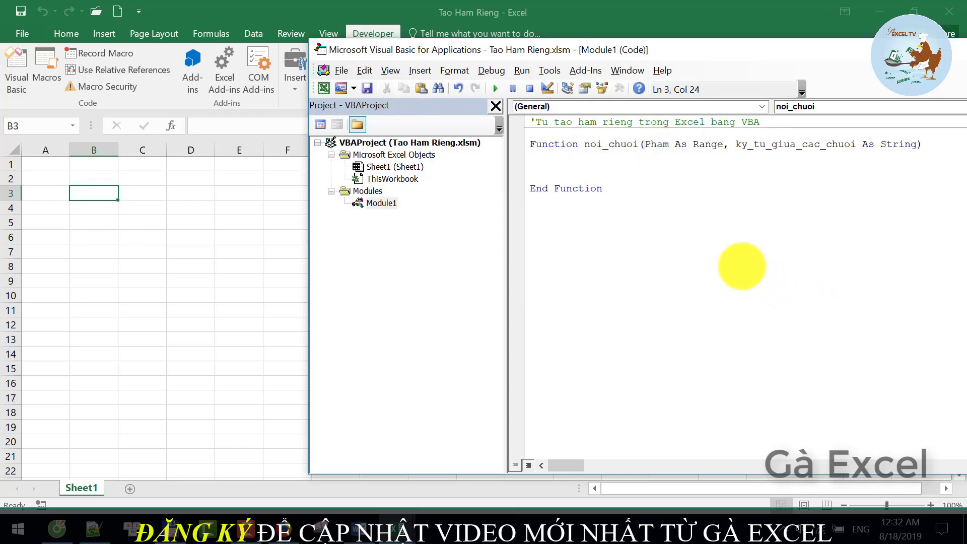
pyautogui.write('_vi')
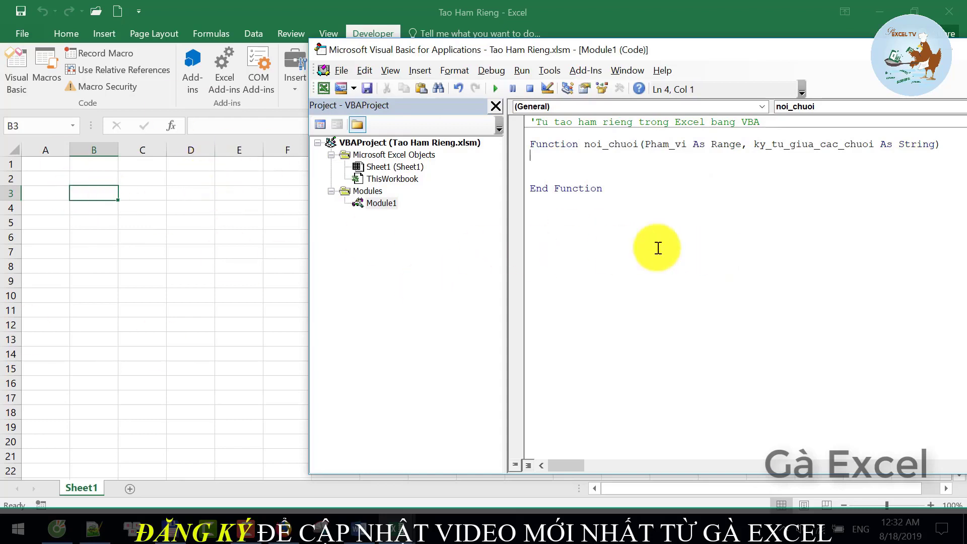
pyautogui.click(95, 194)
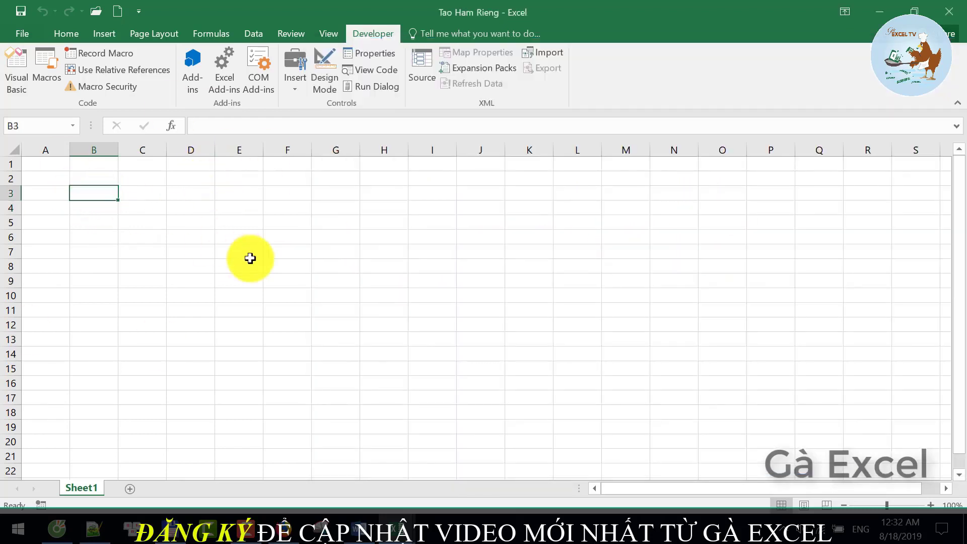
# Enter Gà, Excel and Xin Chao Cac bạn in B3:B5 and widen column B
pyautogui.write('Gà')
pyautogui.press('Return')
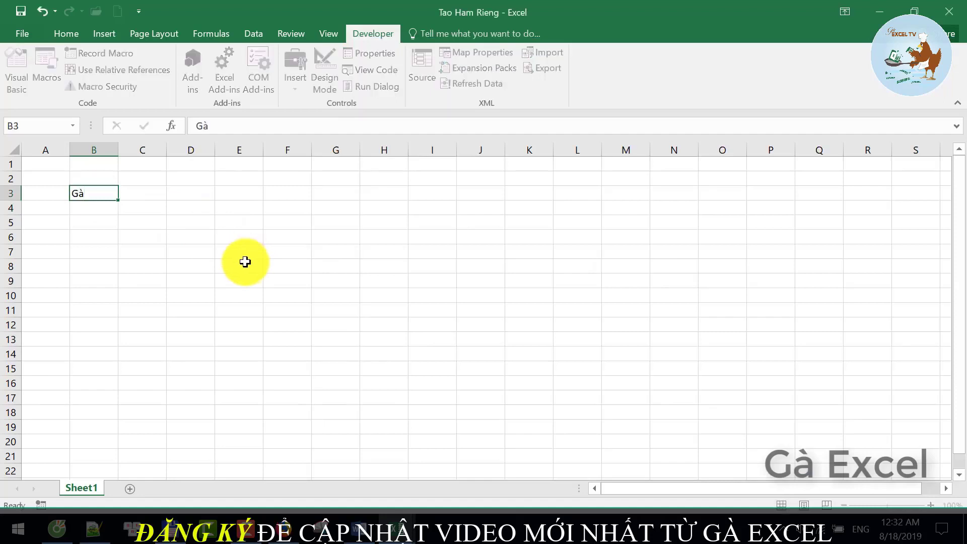
pyautogui.write('Excel')
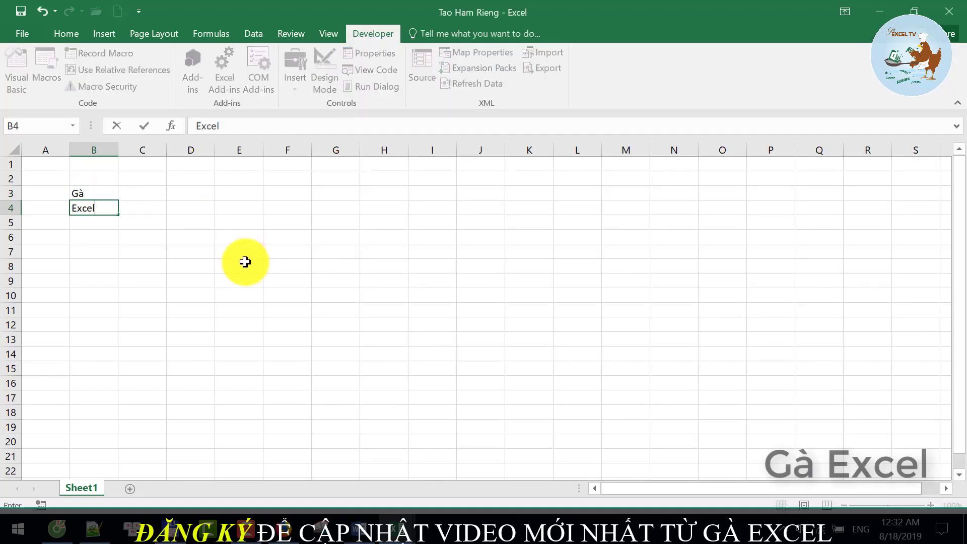
pyautogui.press('Return')
pyautogui.write('Xin C')
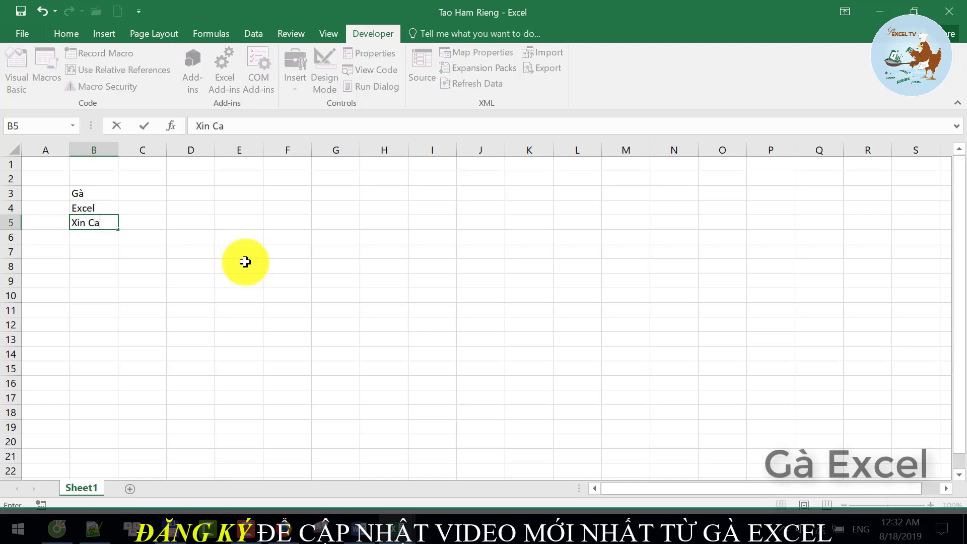
pyautogui.write('hao cac')
pyautogui.press('BackSpace')
pyautogui.write('Cac')
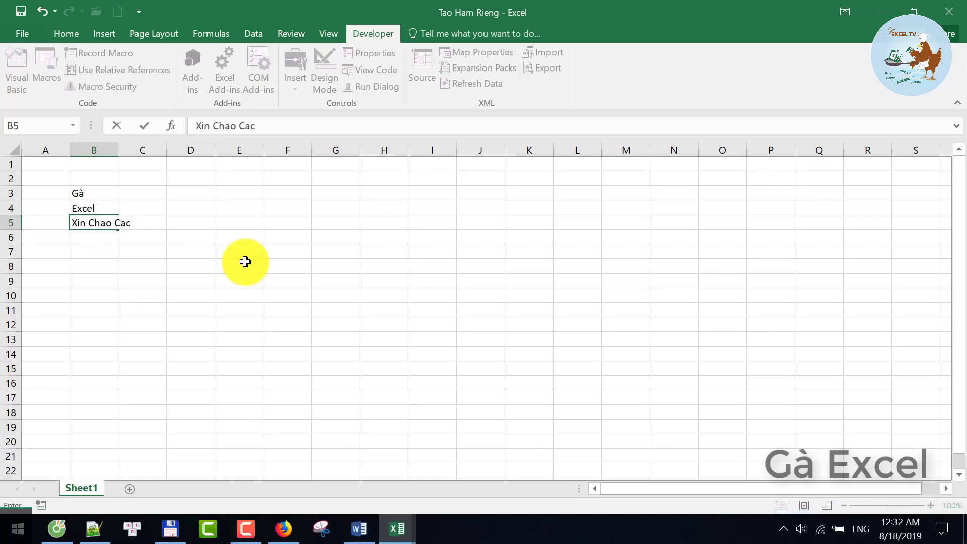
pyautogui.write(' ban')
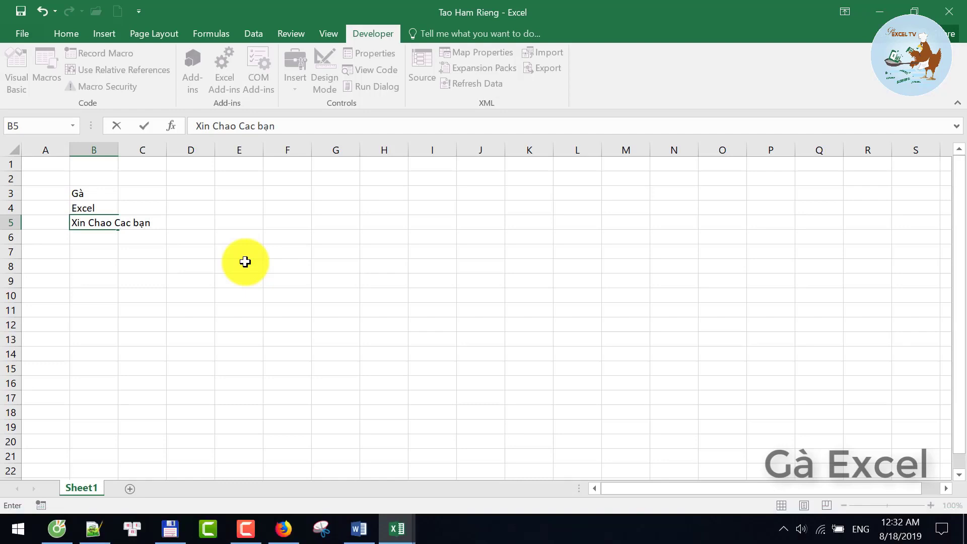
pyautogui.press('Return')
pyautogui.doubleClick(118, 150)
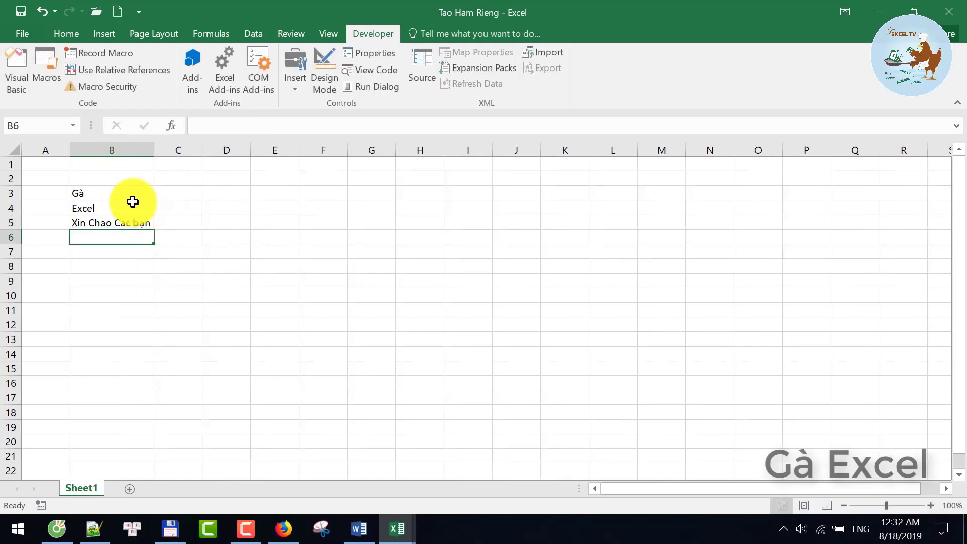
# Select the sample cells, then put the formula =B3 in C3
pyautogui.moveTo(130, 190); pyautogui.dragTo(129, 222)
pyautogui.click(122, 195)
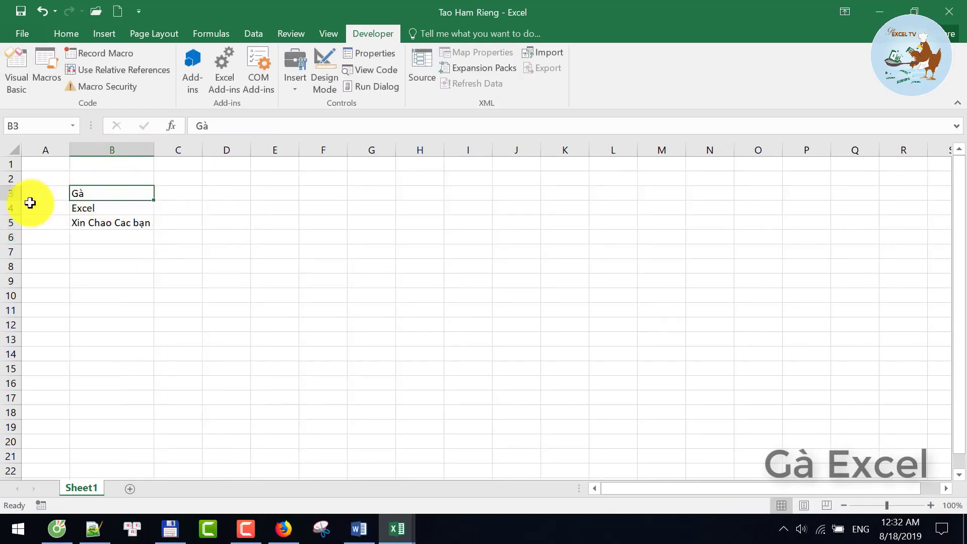
pyautogui.click(54, 192)
pyautogui.moveTo(54, 192); pyautogui.dragTo(51, 222)
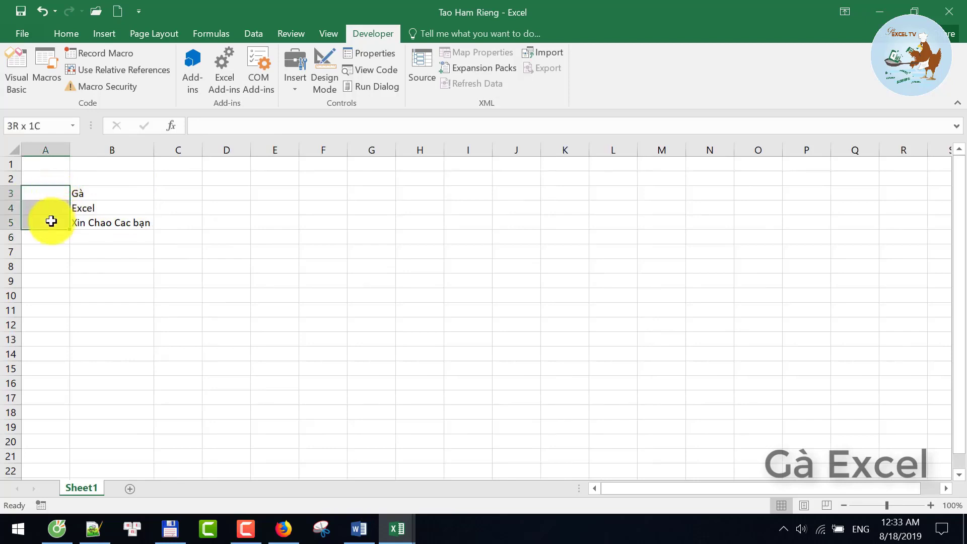
pyautogui.click(98, 191)
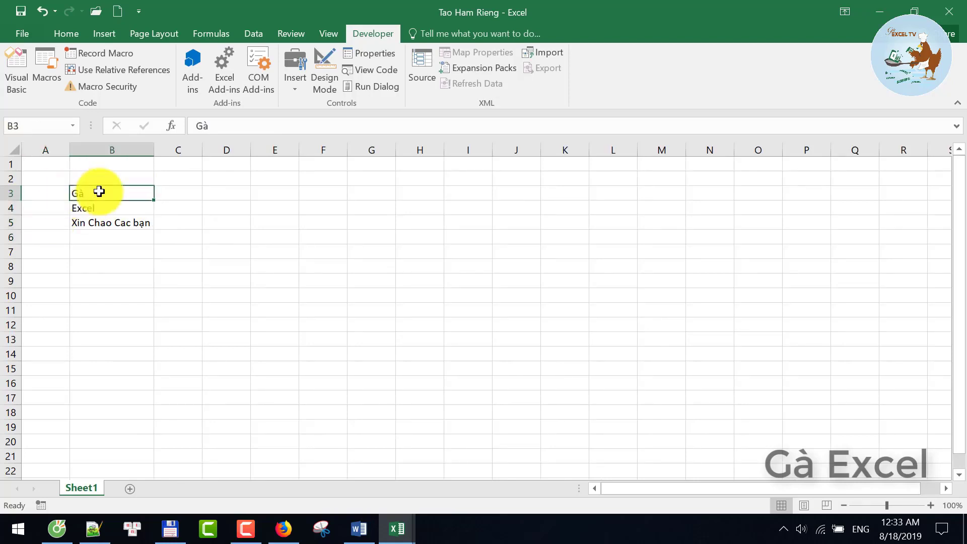
pyautogui.click(178, 194)
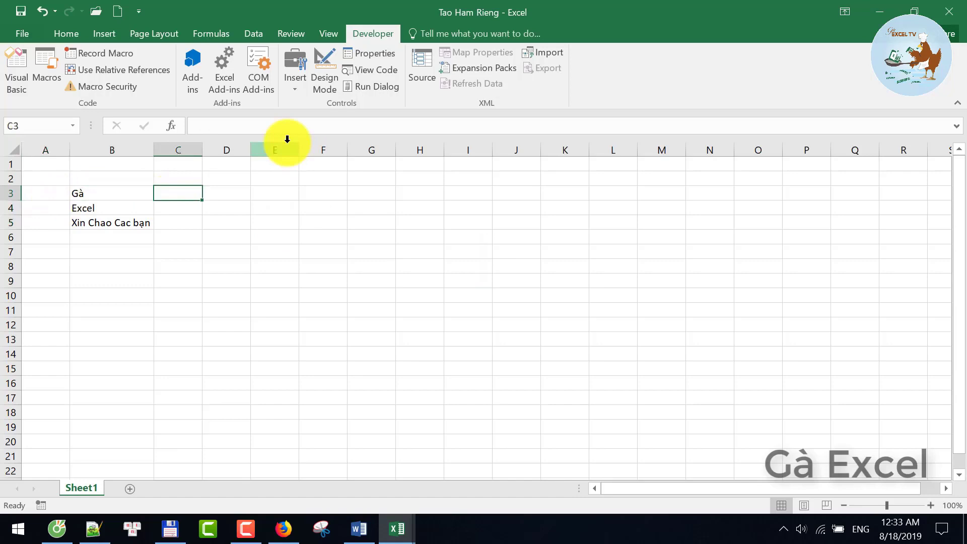
pyautogui.write('=')
pyautogui.press('Left')
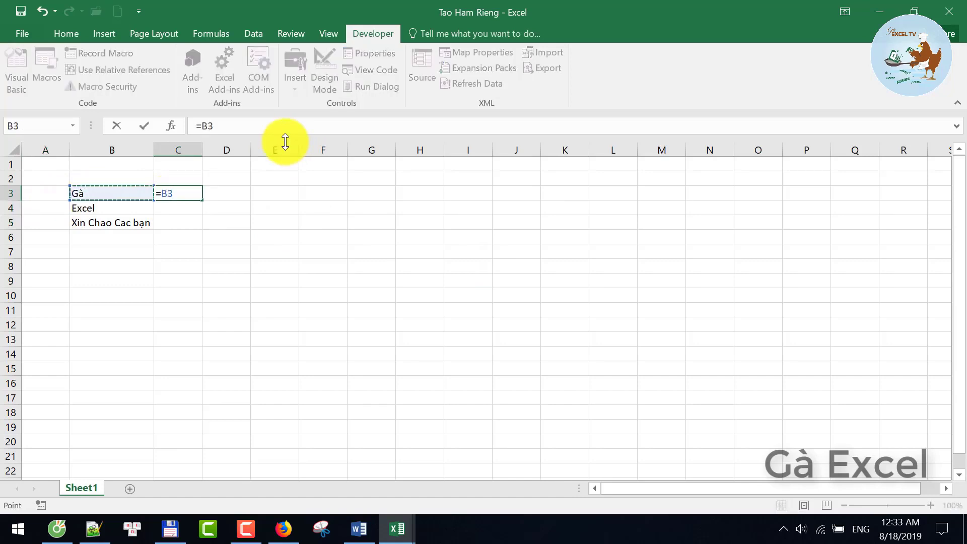
pyautogui.press('Return')
# Build the join formulas =C3&" "&B4 in C4 and =C4&" "&B5 in C5
pyautogui.write('=')
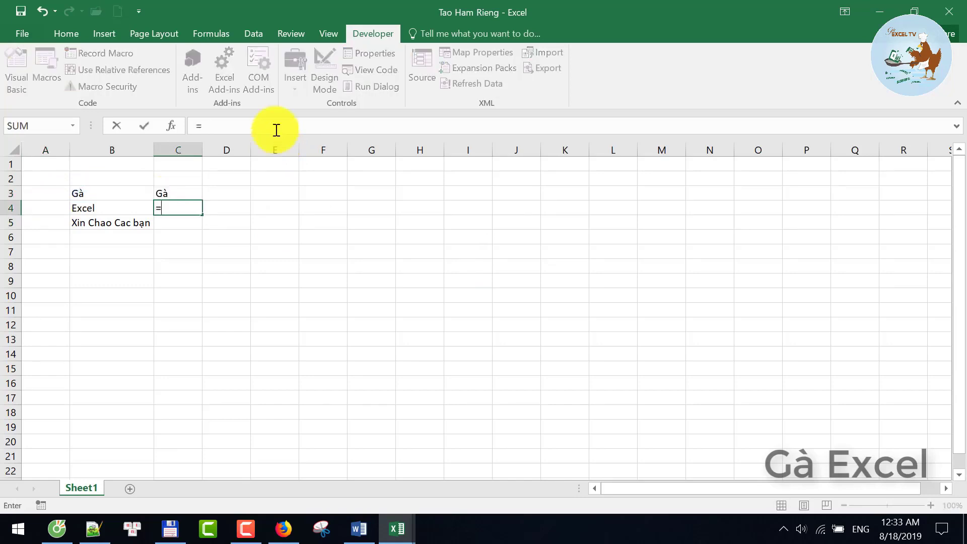
pyautogui.click(186, 191)
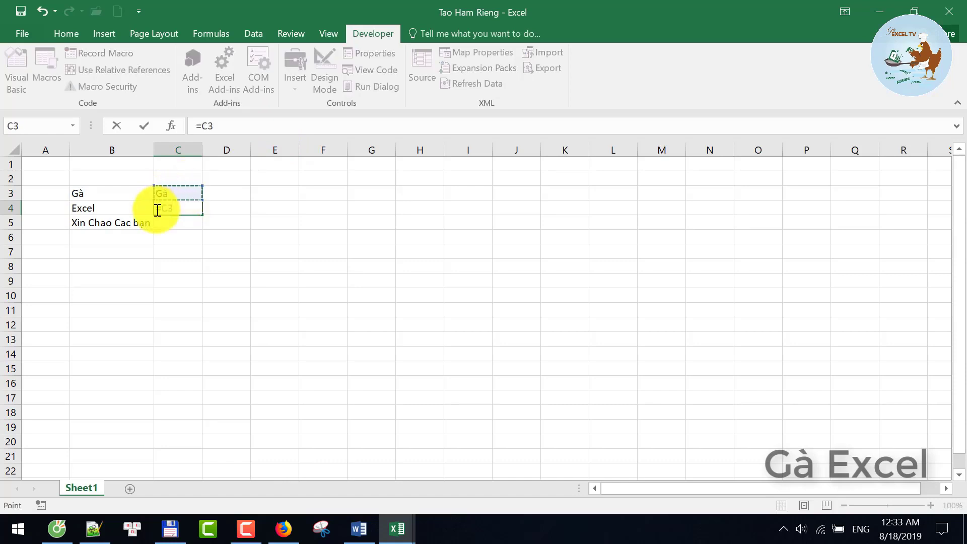
pyautogui.write('*')
pyautogui.write('&')
pyautogui.write('&')
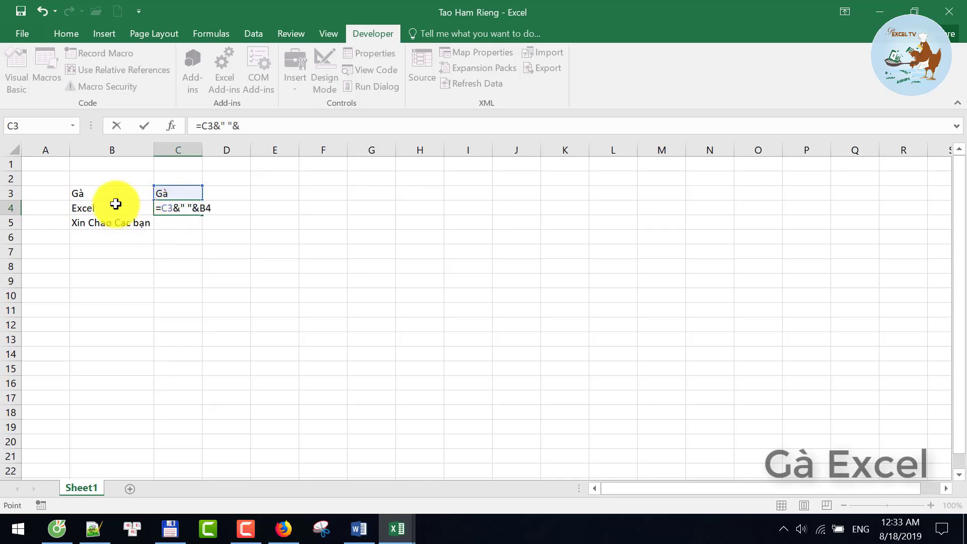
pyautogui.click(115, 204)
pyautogui.press('Return')
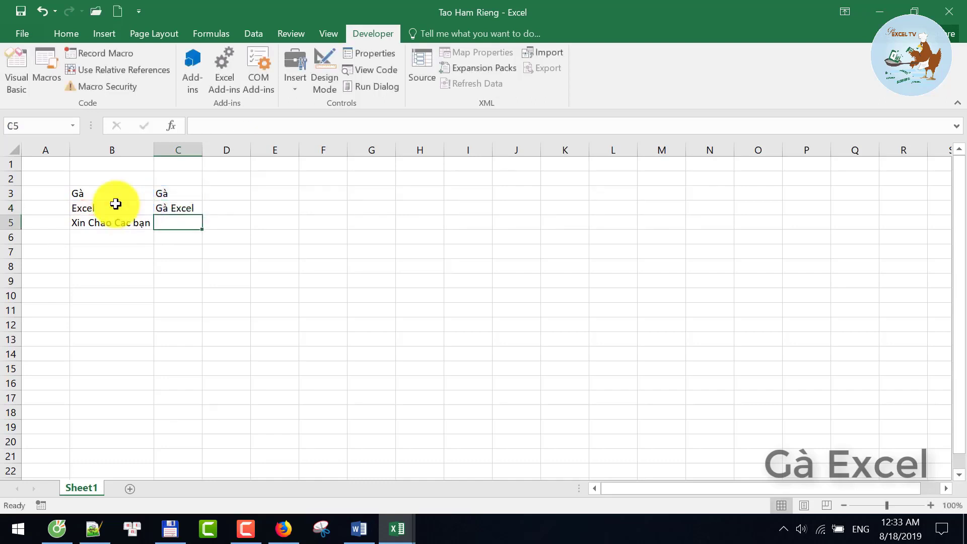
pyautogui.write('=')
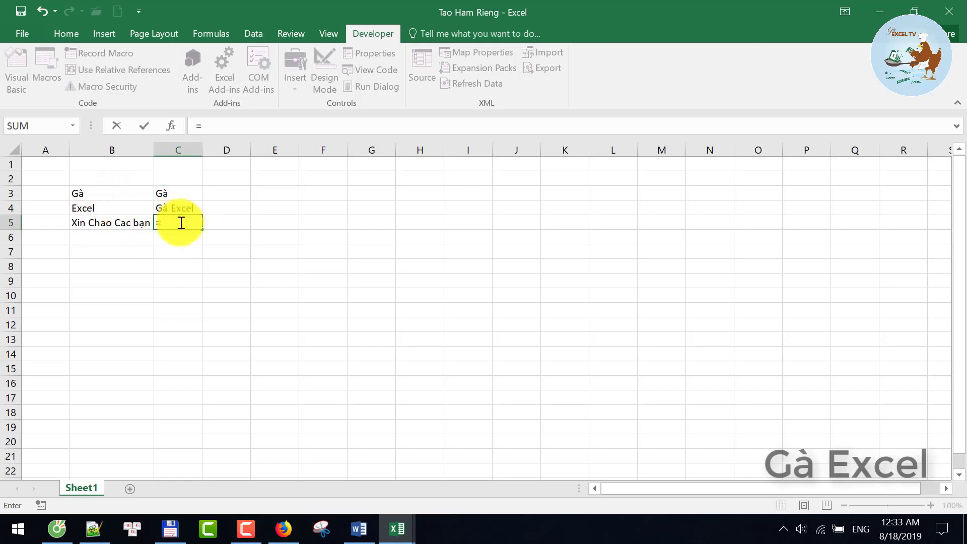
pyautogui.click(177, 208)
pyautogui.write('&')
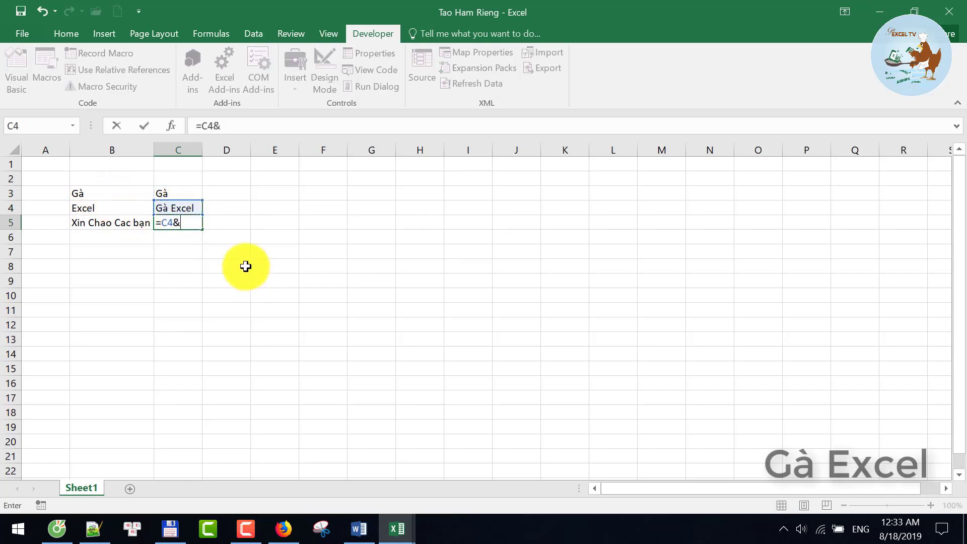
pyautogui.write('"')
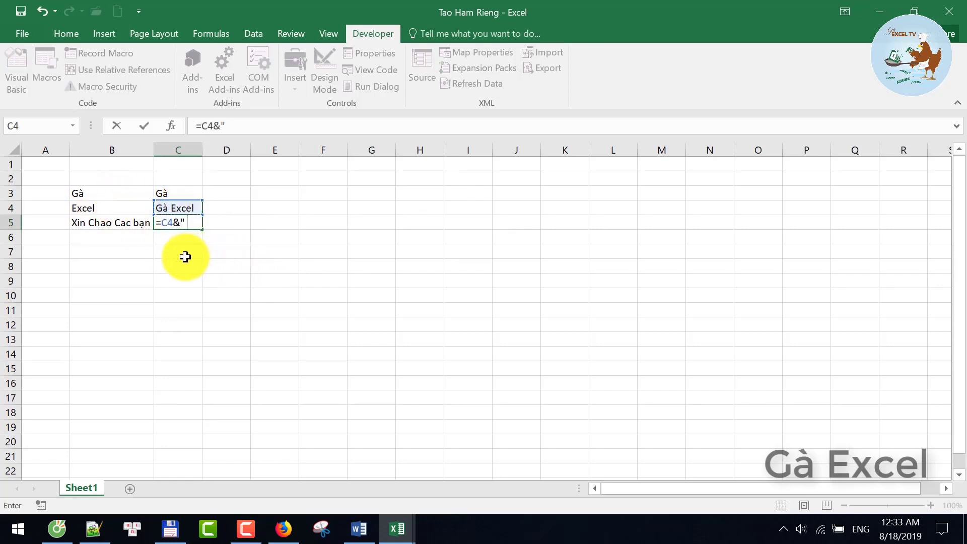
pyautogui.write(' "&')
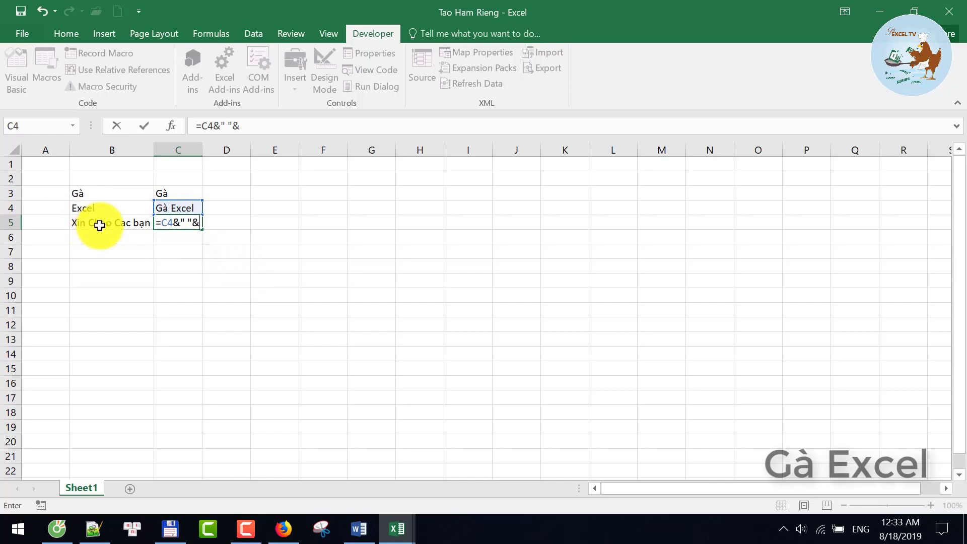
pyautogui.click(101, 223)
pyautogui.press('Return')
# Clear the join formulas from C3:C5 and bring the Module1 code back up
pyautogui.press('Up')
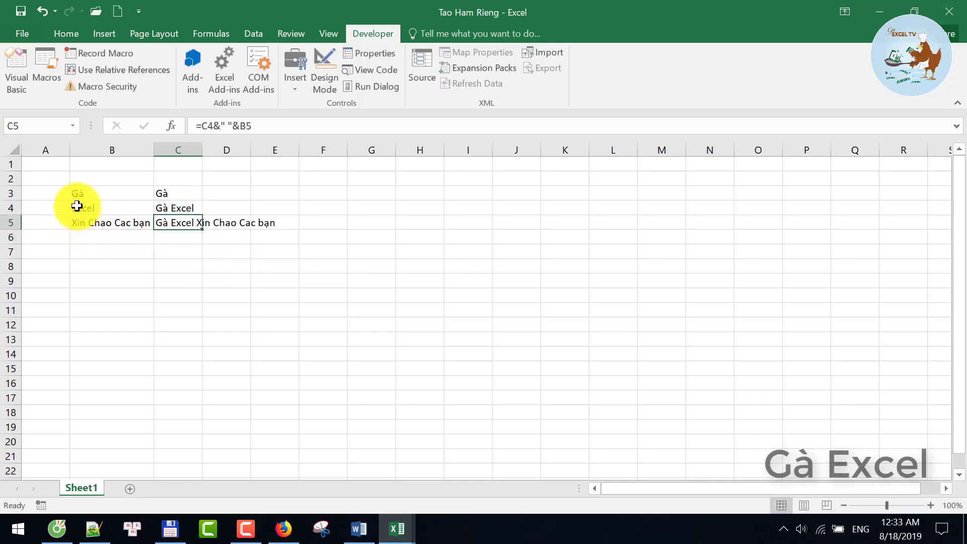
pyautogui.moveTo(179, 194); pyautogui.dragTo(177, 220)
pyautogui.click(183, 222)
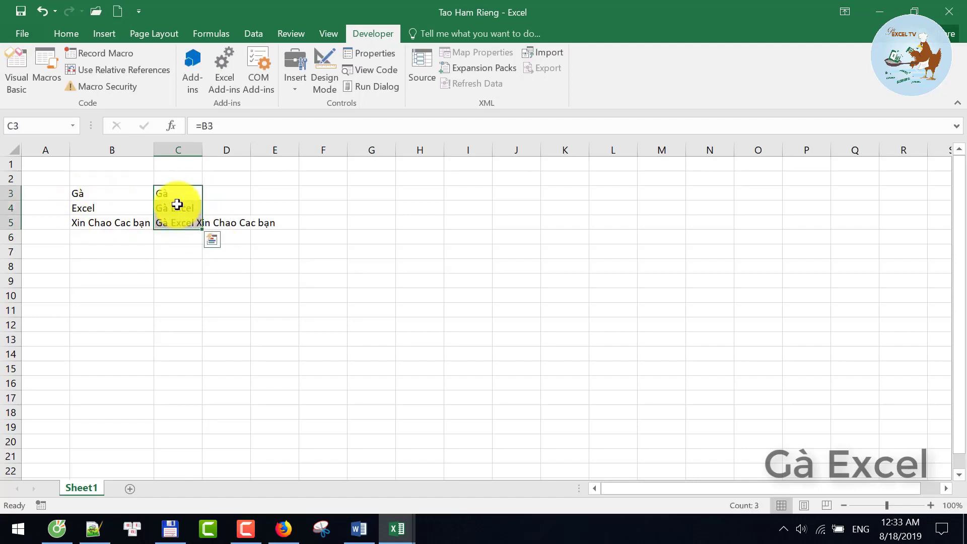
pyautogui.press('Delete')
pyautogui.hotkey('alt', 'F11')
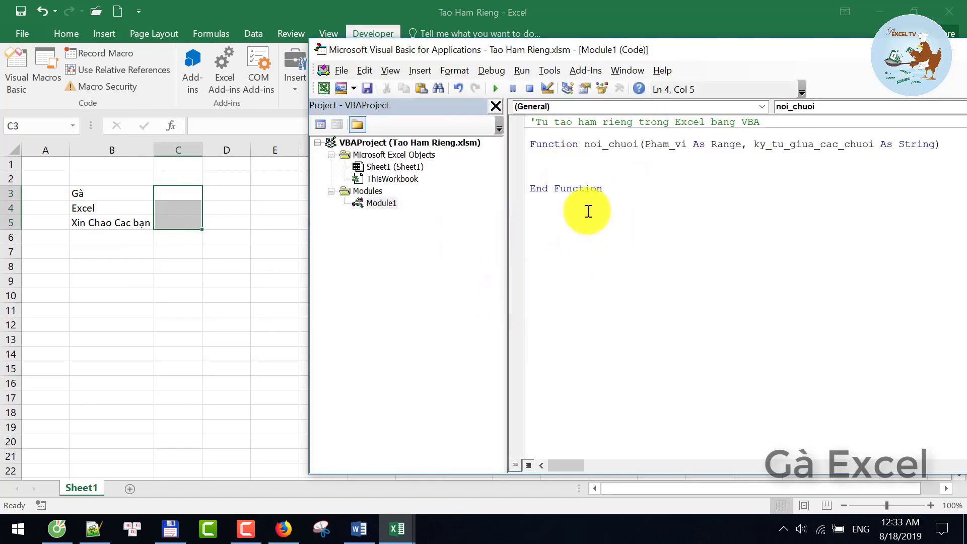
# Declare Dim moi_ky_tu As Range at the top of the noi_chuoi body
pyautogui.write('dim moi')
pyautogui.write('_ky_tu as')
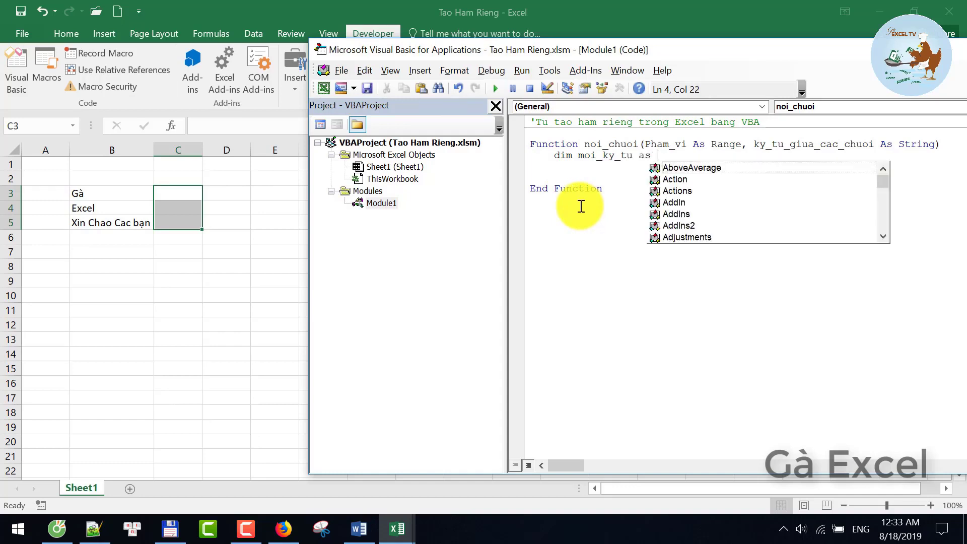
pyautogui.write('rang')
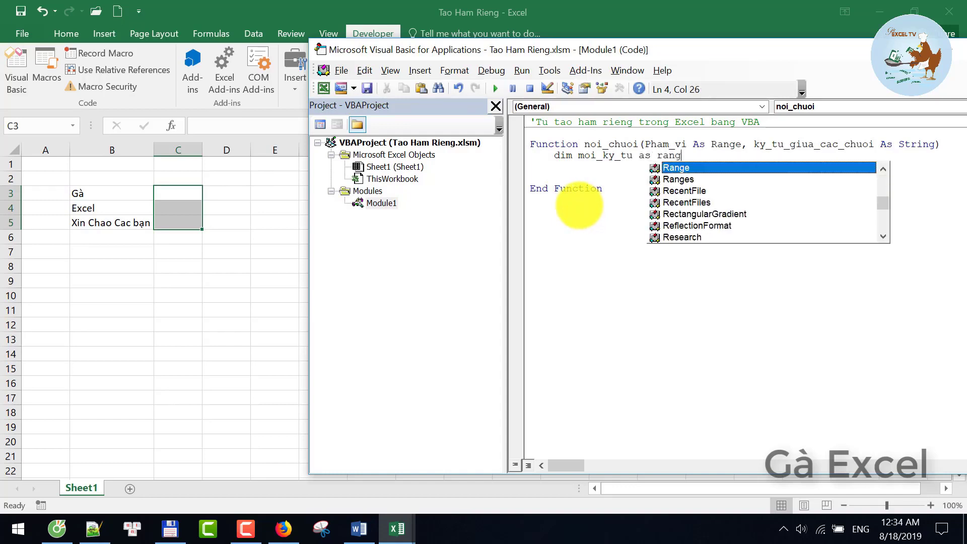
pyautogui.press('Tab')
pyautogui.press('Return')
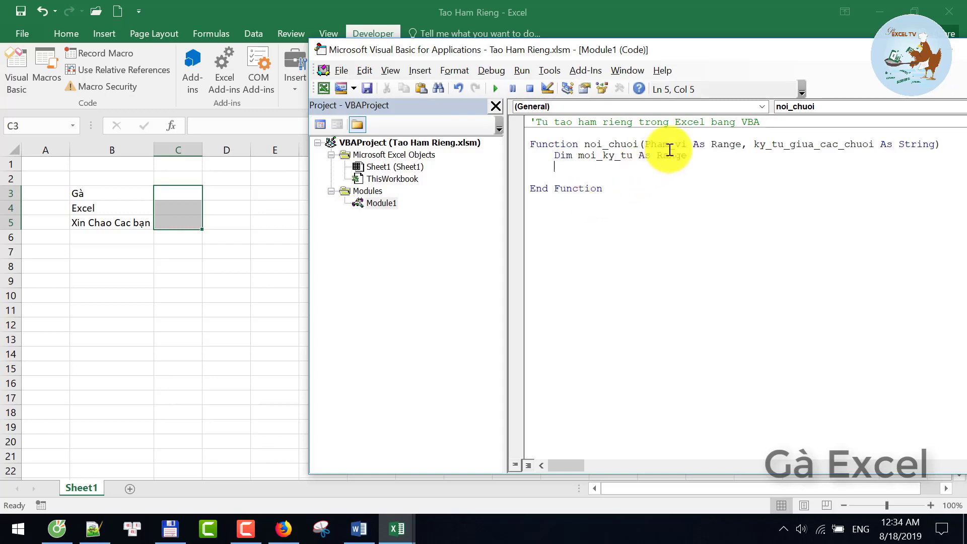
pyautogui.doubleClick(663, 146)
pyautogui.click(659, 145)
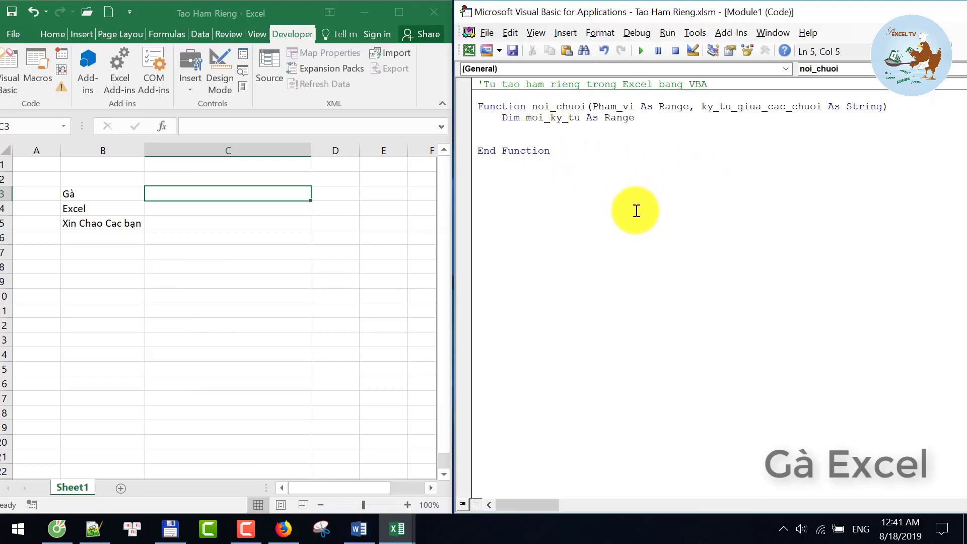
# Write the line For Each moi_ky_tu In Pham_vi and its closing Next
pyautogui.write('for each')
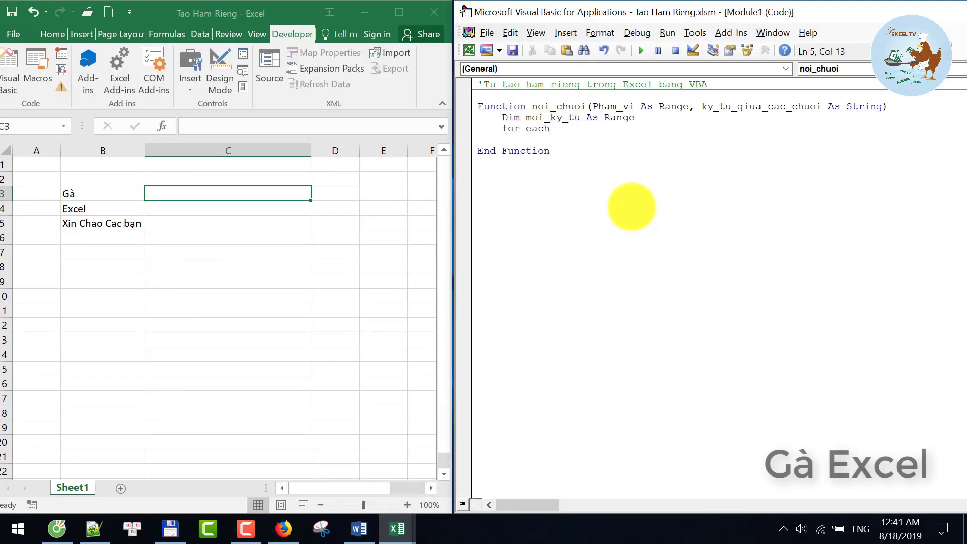
pyautogui.write(' moi')
pyautogui.hotkey('ctrl', 'space')
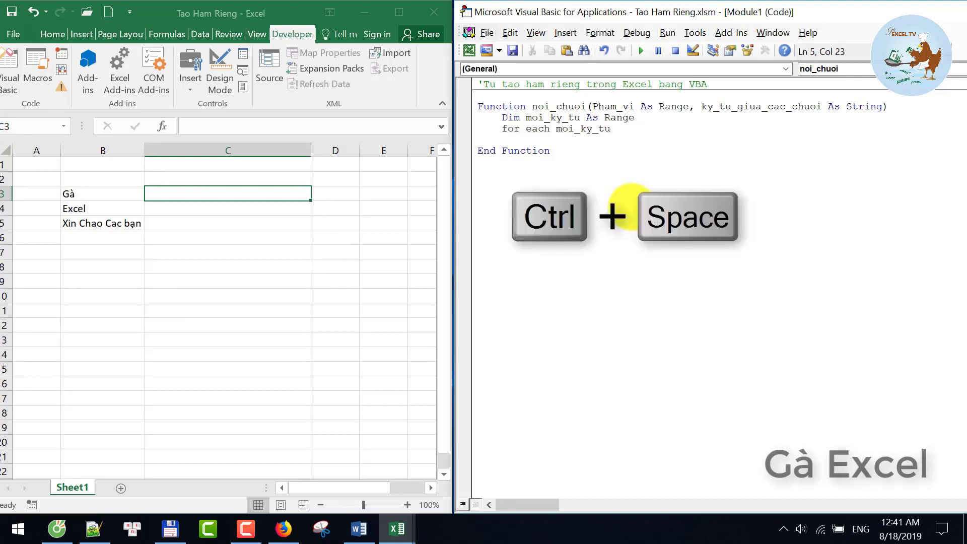
pyautogui.write('in P')
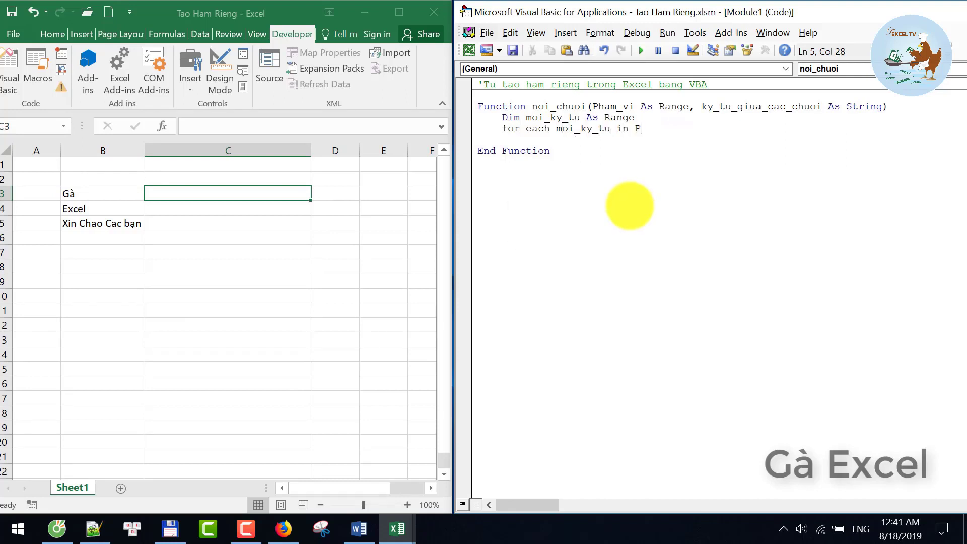
pyautogui.write('ham')
pyautogui.hotkey('ctrl', 'space')
pyautogui.press('Return')
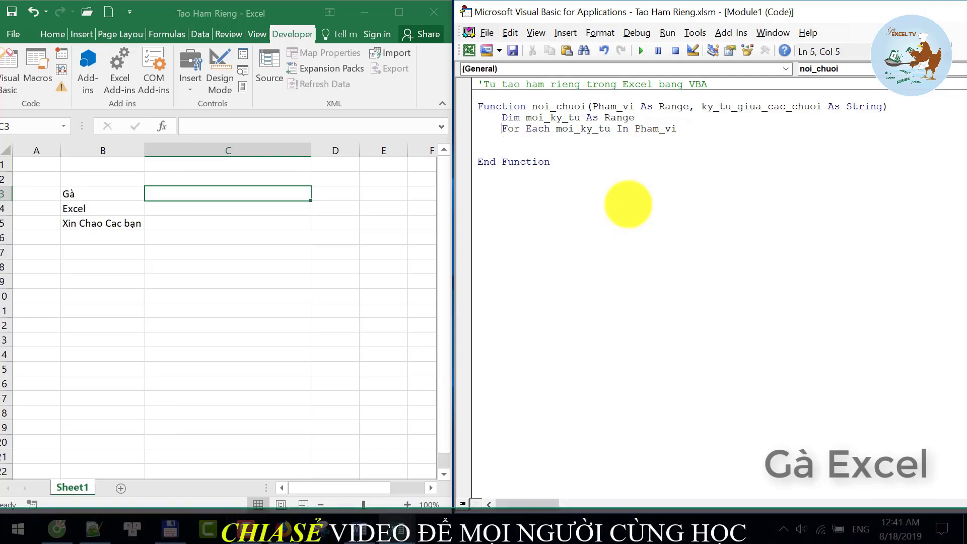
pyautogui.press('Return')
pyautogui.press('Down')
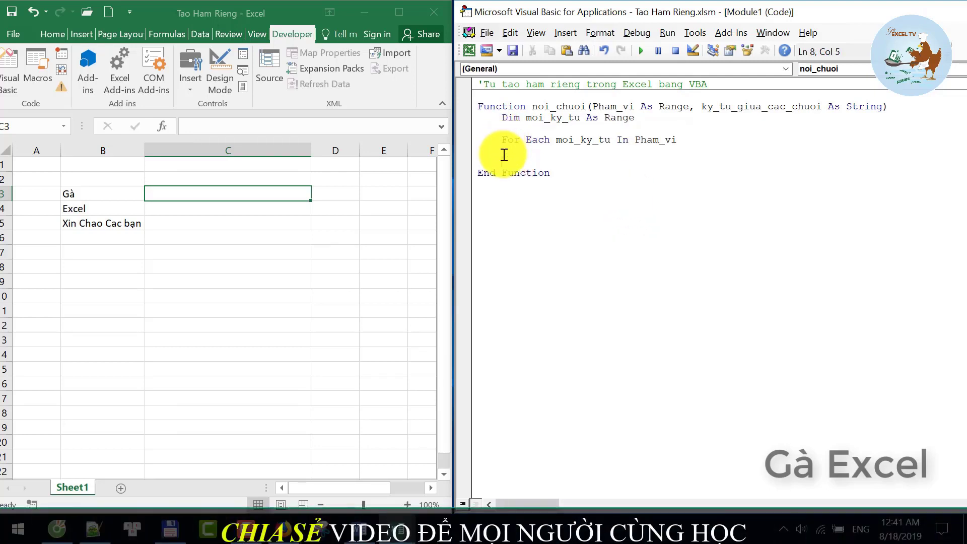
pyautogui.write('Next')
pyautogui.press('Return')
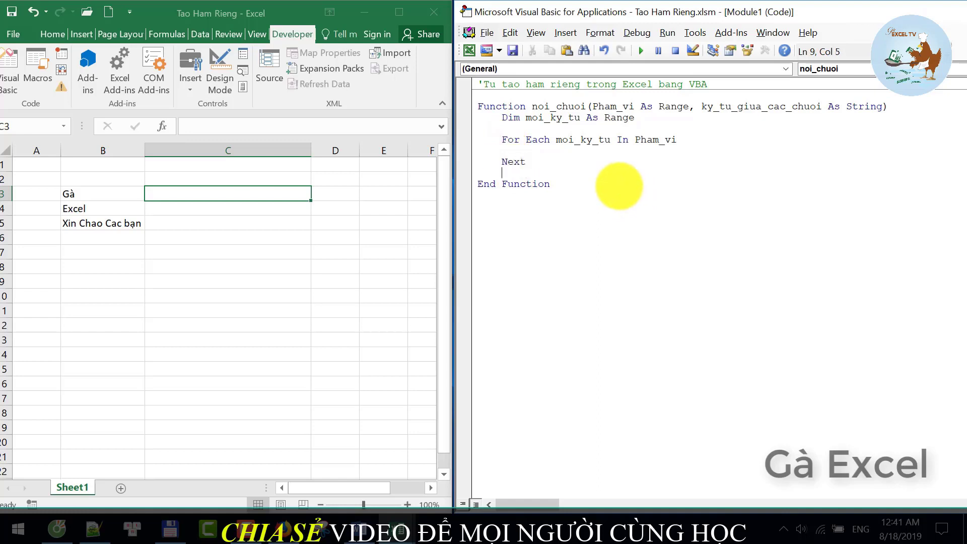
# Indent the empty line inside the For Each loop body
pyautogui.click(507, 139)
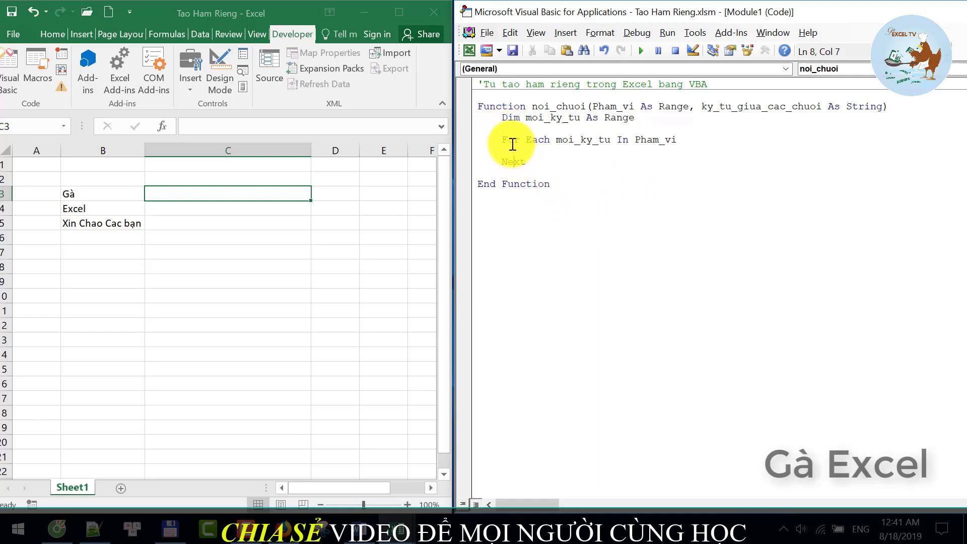
pyautogui.click(512, 151)
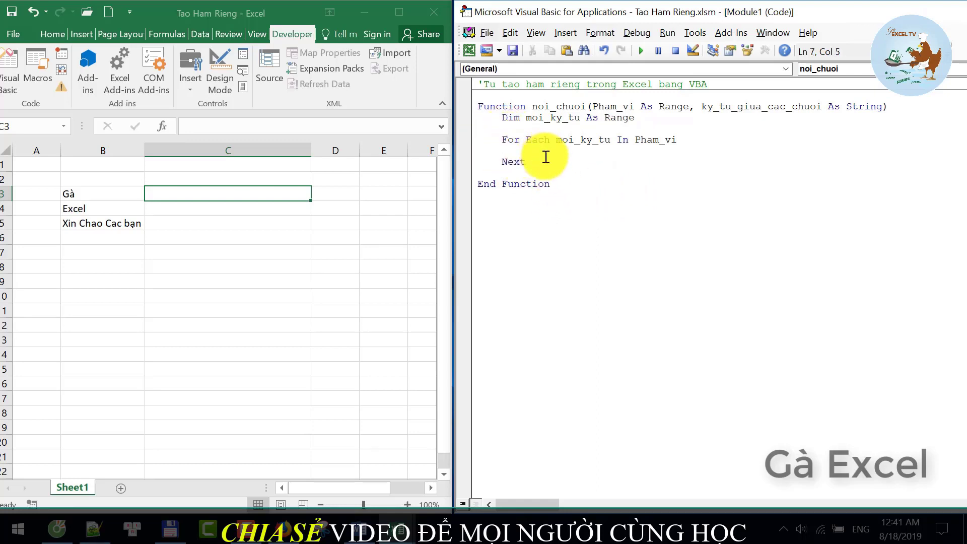
pyautogui.press('Tab')
pyautogui.moveTo(556, 141); pyautogui.dragTo(599, 141)
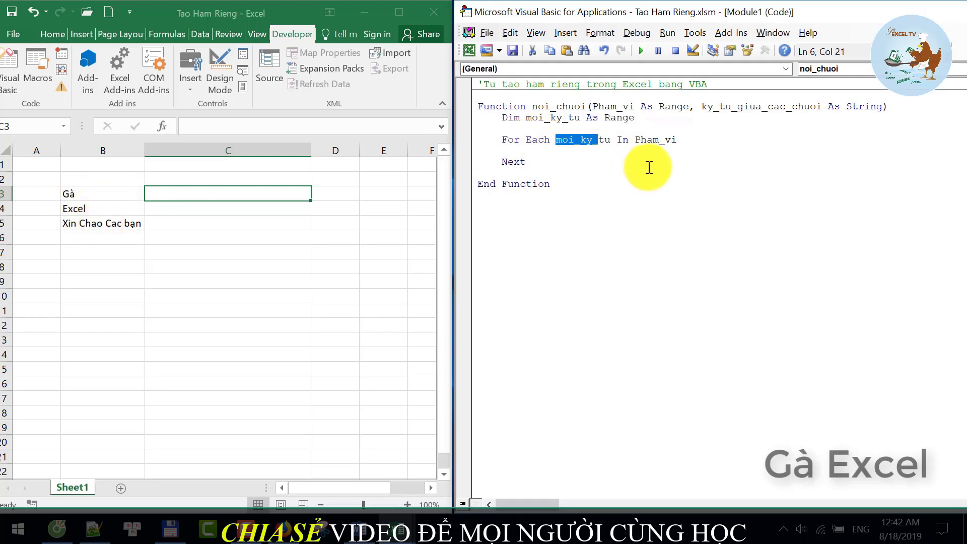
pyautogui.click(648, 139)
pyautogui.click(551, 152)
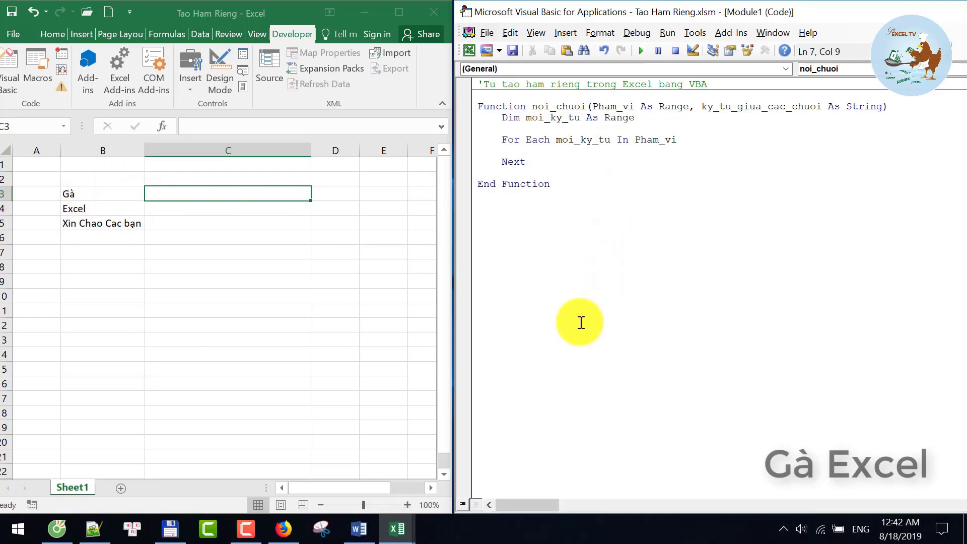
# Write noi_chuoi = noi_chuoi & moi_ky_tu & ky_tu_giua_cac_chuoi inside the loop
pyautogui.write('noi_ch')
pyautogui.hotkey('ctrl', 'space')
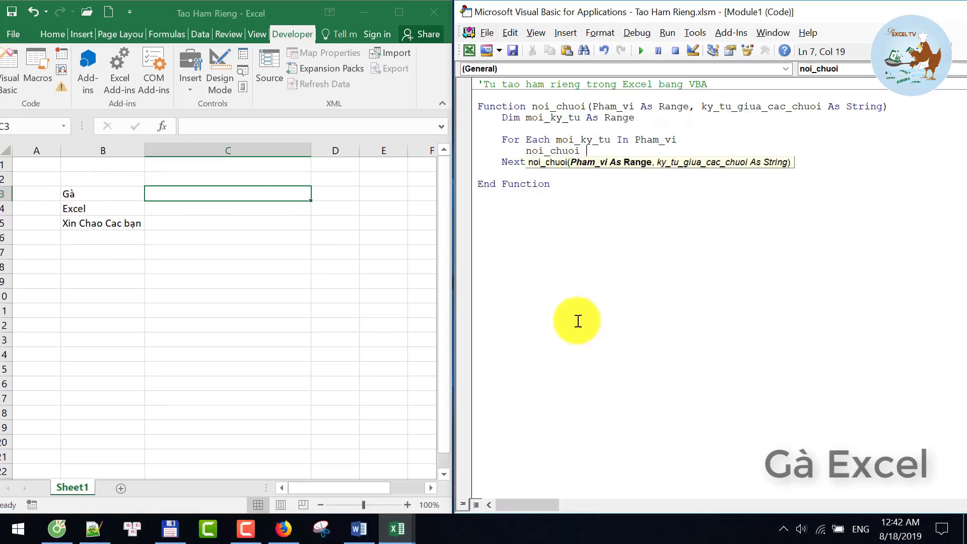
pyautogui.write('= noi')
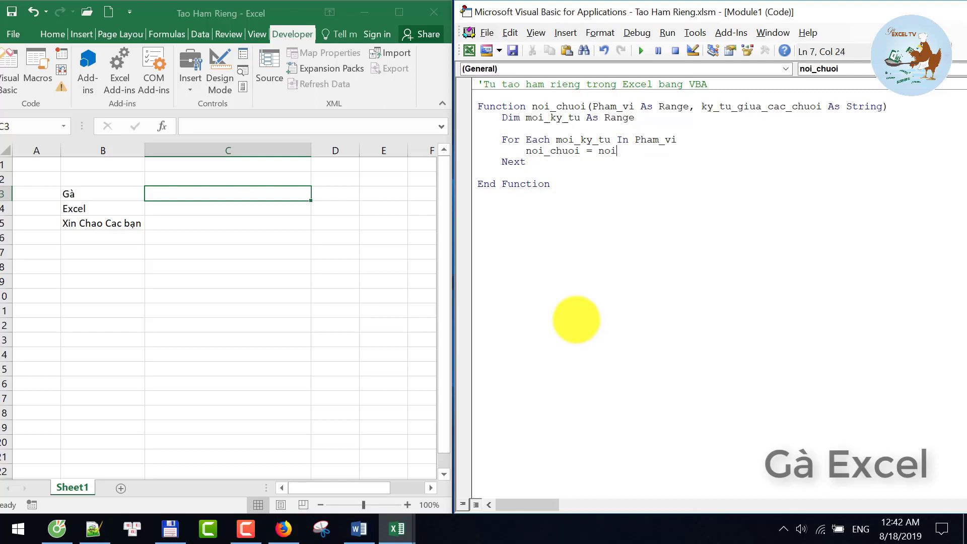
pyautogui.hotkey('ctrl', 'space')
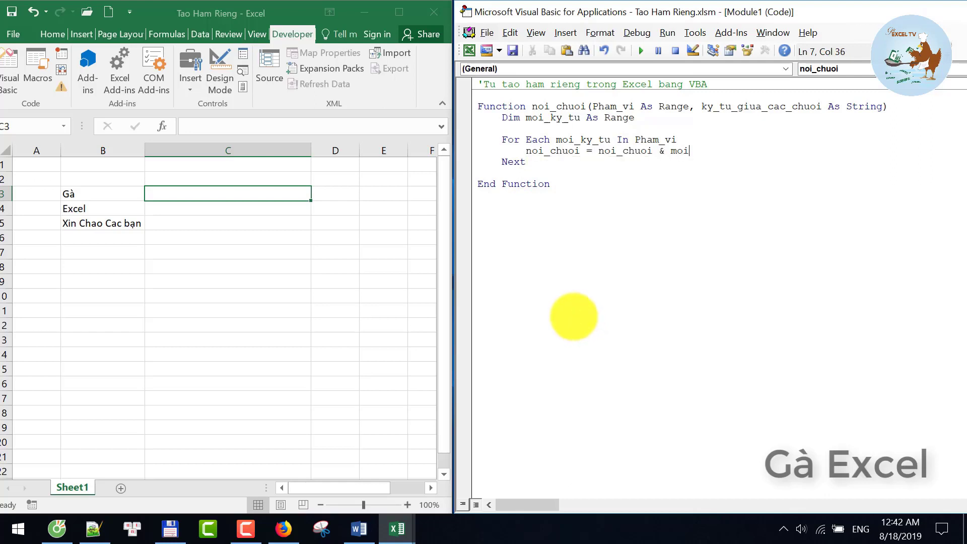
pyautogui.hotkey('ctrl', 'space')
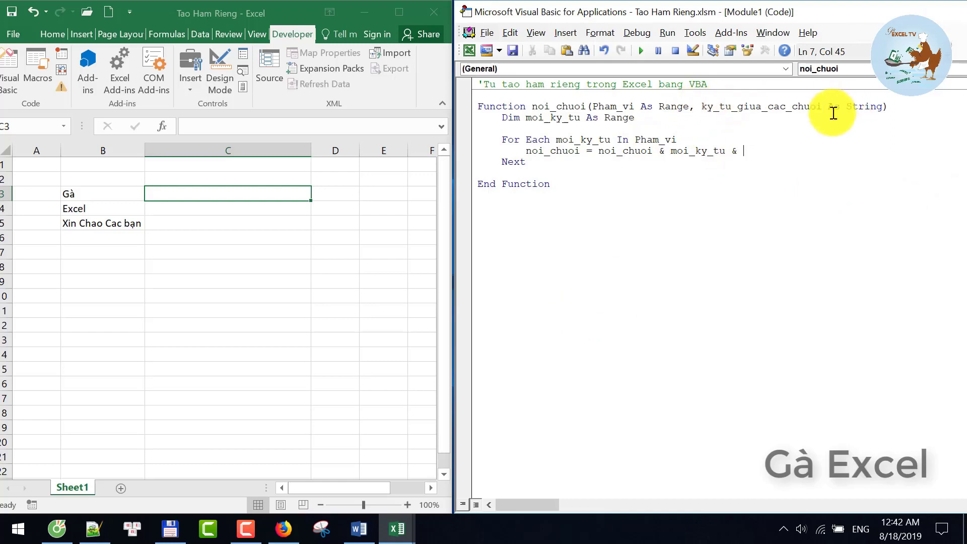
pyautogui.write('k')
pyautogui.hotkey('ctrl', 'space')
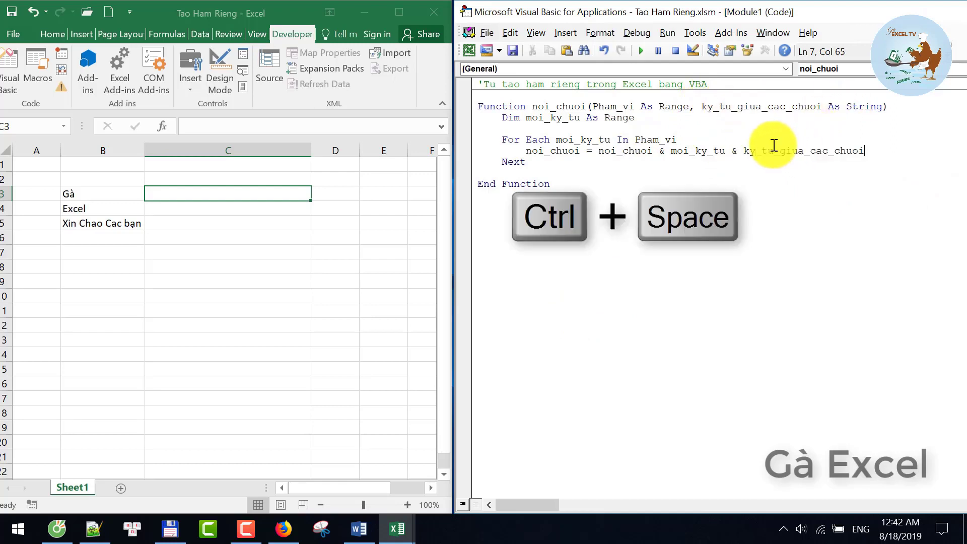
pyautogui.press('Return')
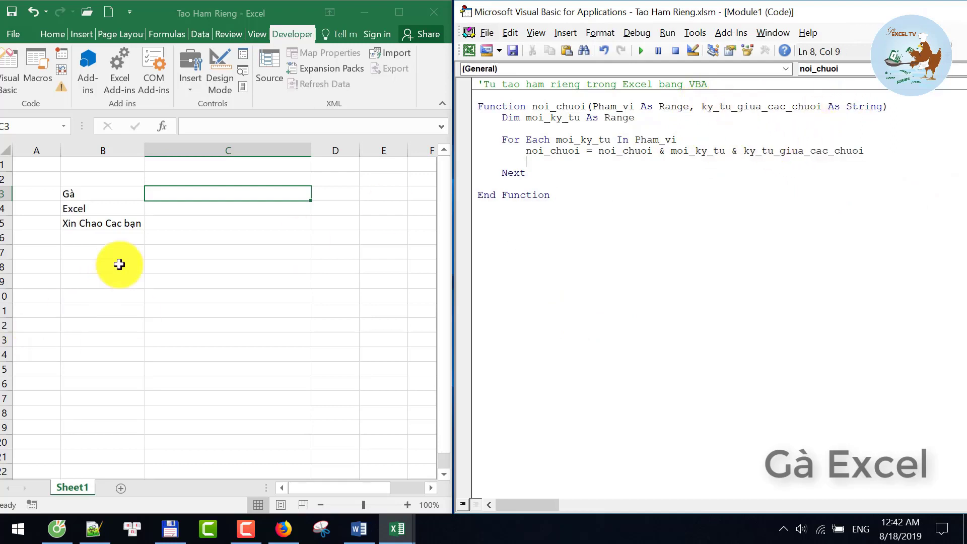
# Review the noi_chuoi and separator parts of the assignment line
pyautogui.click(581, 150)
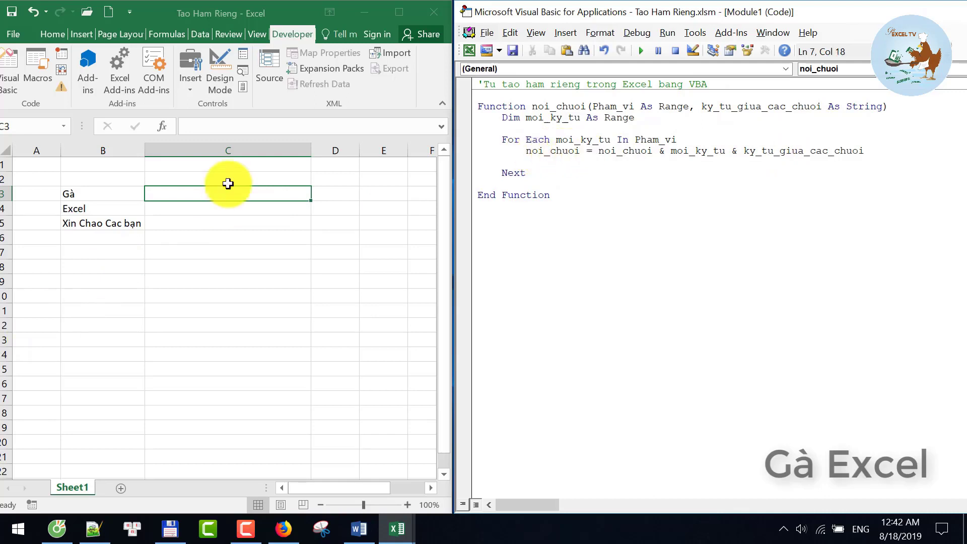
pyautogui.moveTo(526, 150); pyautogui.dragTo(575, 151)
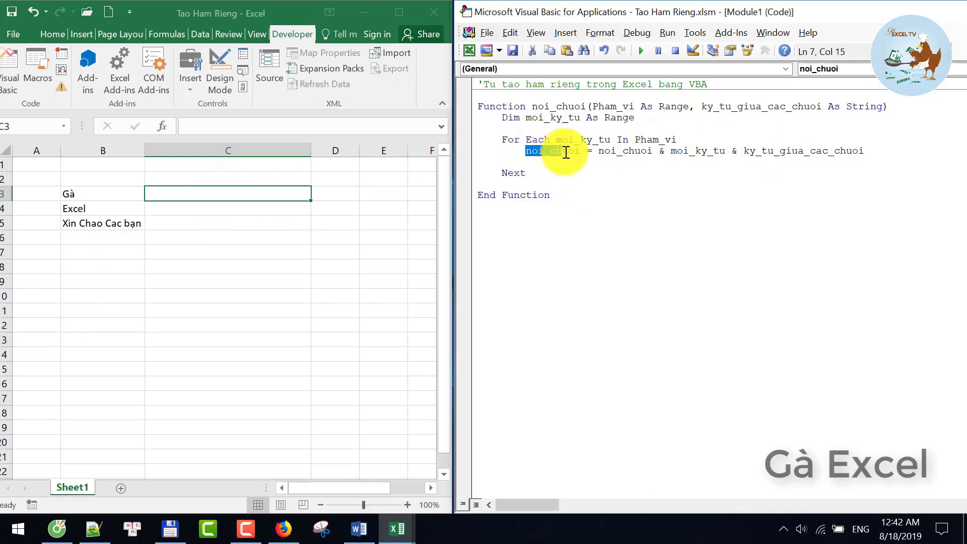
pyautogui.click(575, 152)
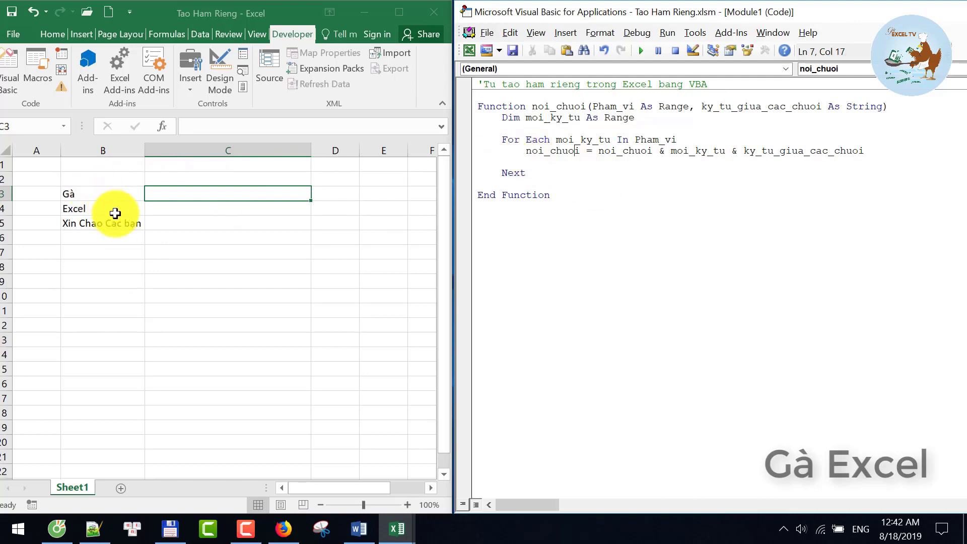
pyautogui.moveTo(865, 151)
pyautogui.mouseDown()
pyautogui.moveTo(704, 153)
pyautogui.moveTo(744, 154)
pyautogui.mouseUp()
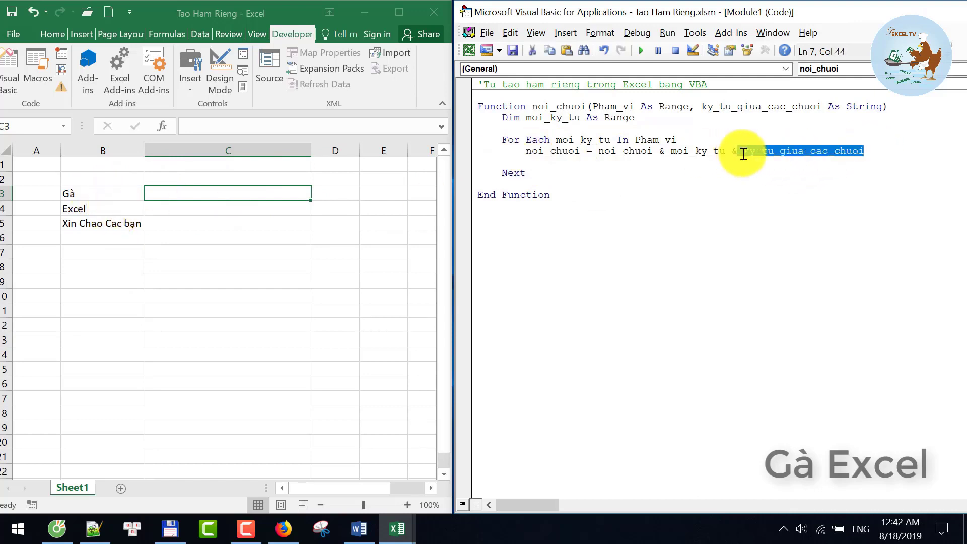
pyautogui.click(852, 151)
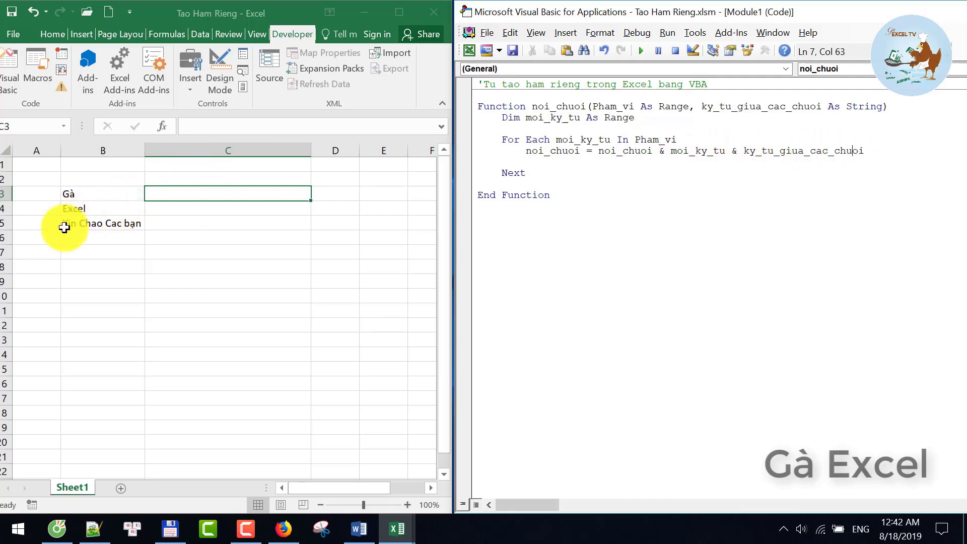
pyautogui.click(545, 162)
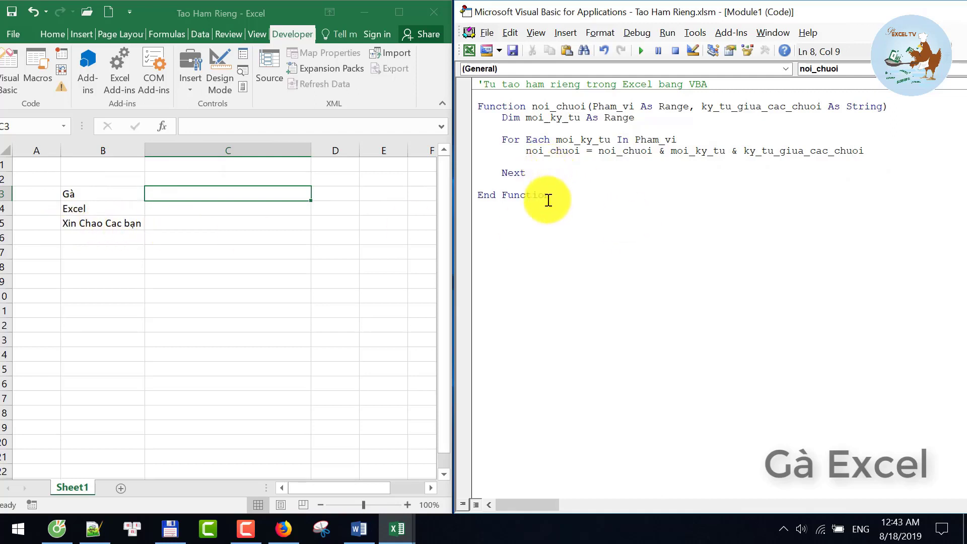
pyautogui.press('Home')
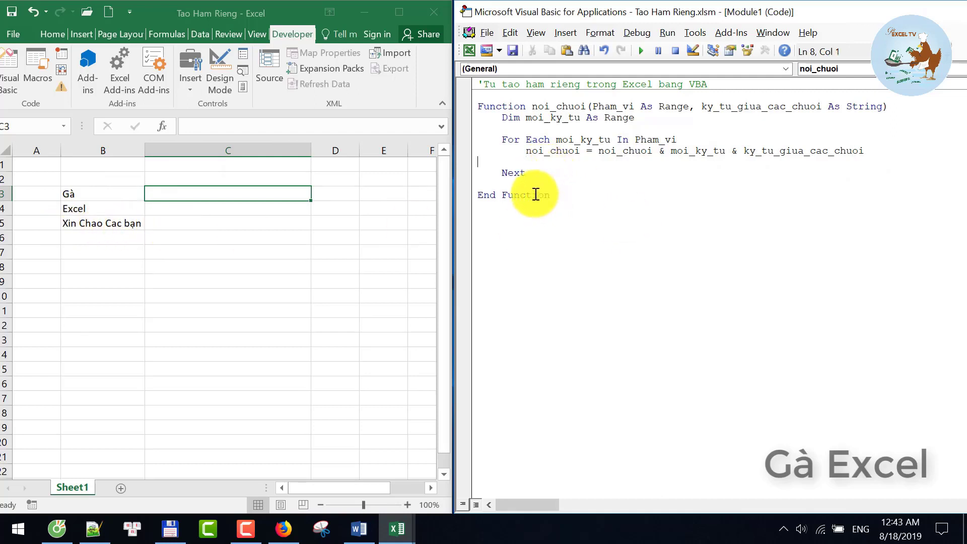
# Set breakpoints on the For Each, assignment and Next lines
pyautogui.click(464, 142)
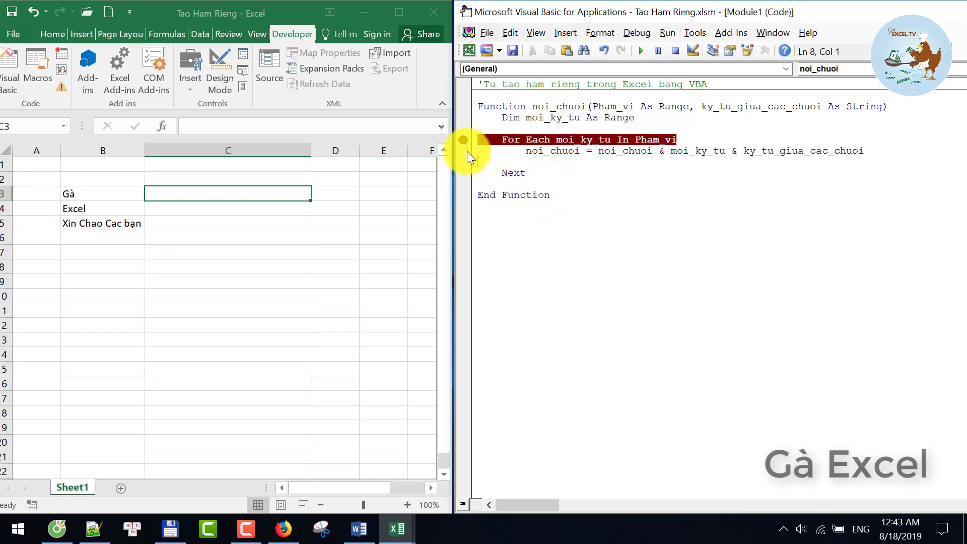
pyautogui.click(467, 151)
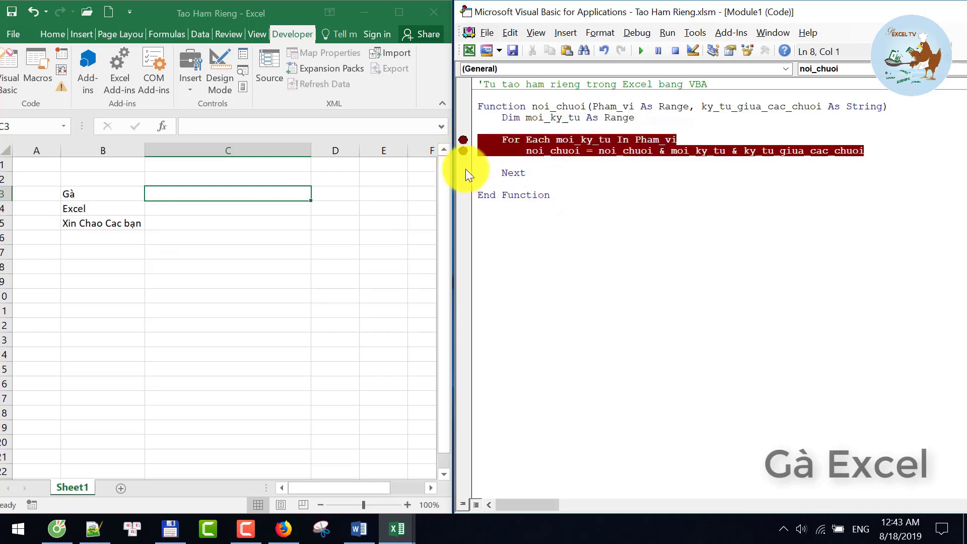
pyautogui.click(464, 173)
pyautogui.click(184, 197)
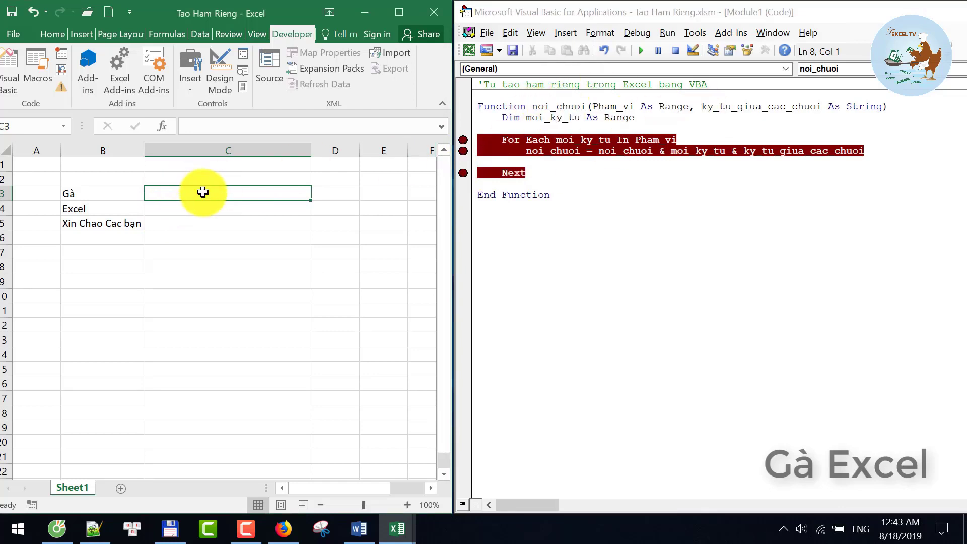
# Enter =noi_chuoi(B3:B5," ") in C3 to run the function into the breakpoint
pyautogui.write('=n')
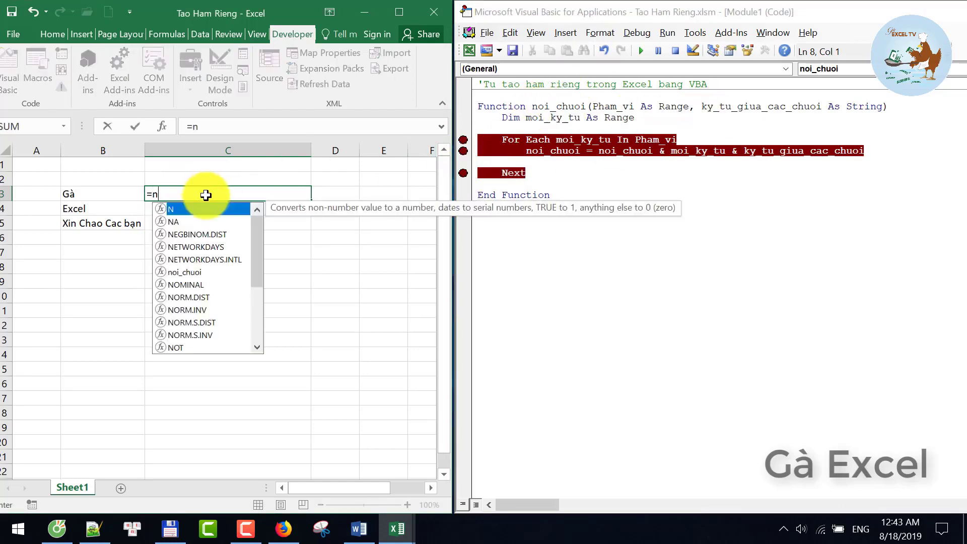
pyautogui.write('oi')
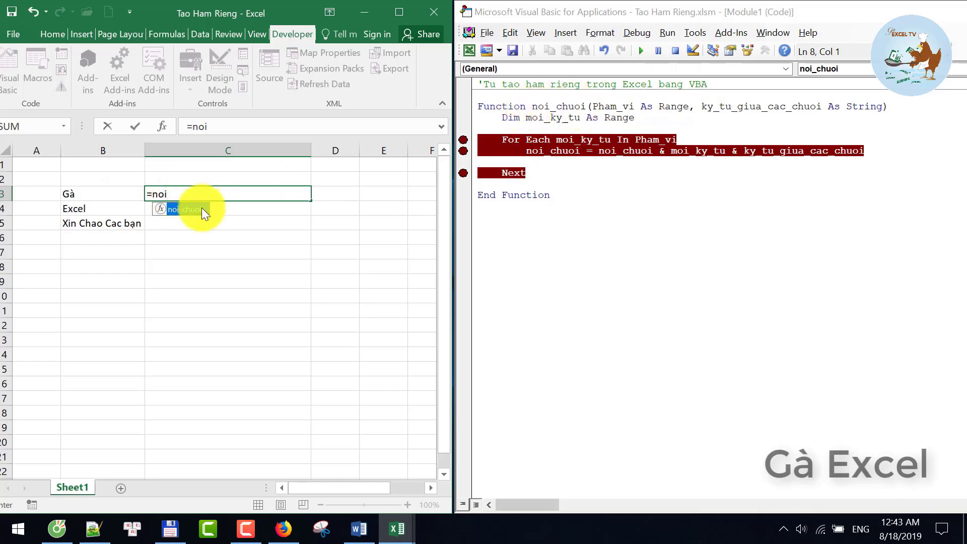
pyautogui.press('Tab')
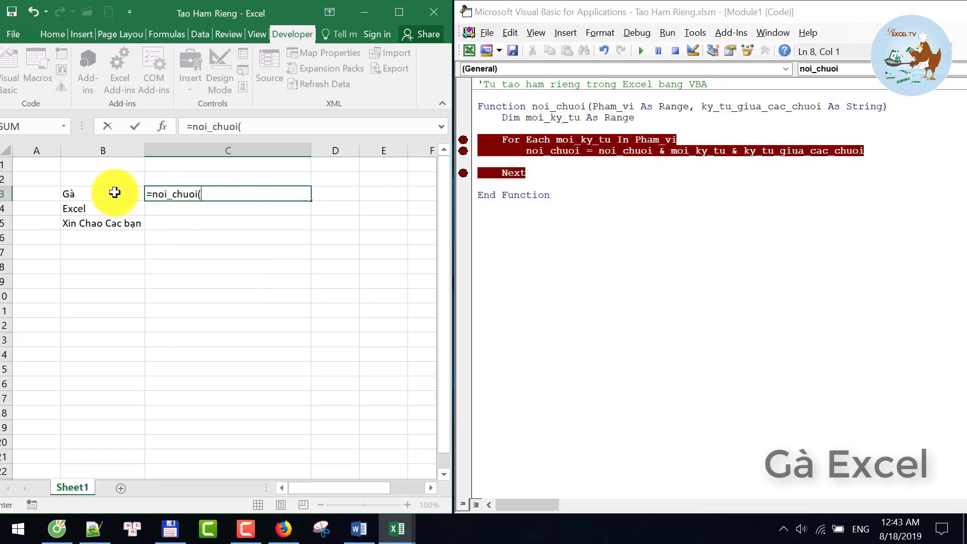
pyautogui.moveTo(121, 194); pyautogui.dragTo(117, 224)
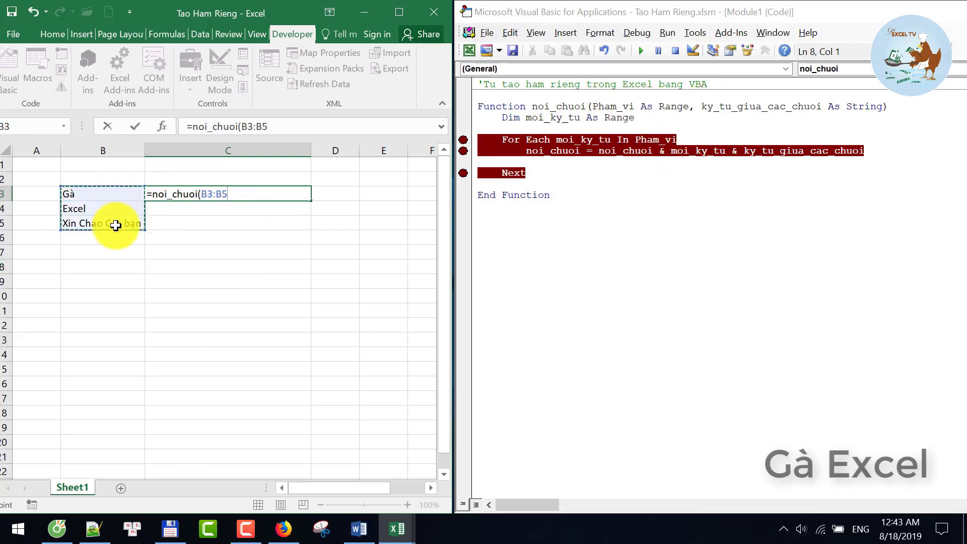
pyautogui.write(',')
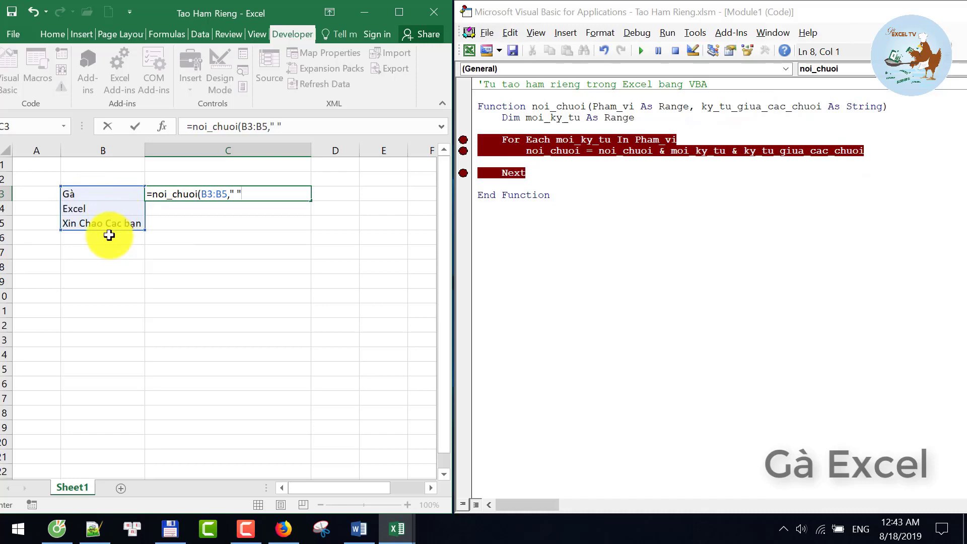
pyautogui.press('Return')
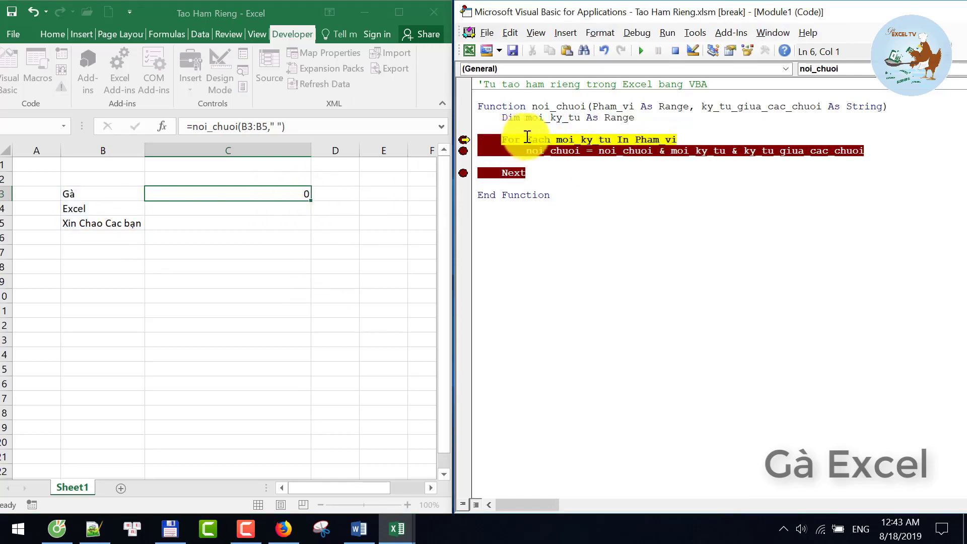
# Step through the loop as it appends Gà, Excel and Xin Chao Cac bạn
pyautogui.click(643, 50)
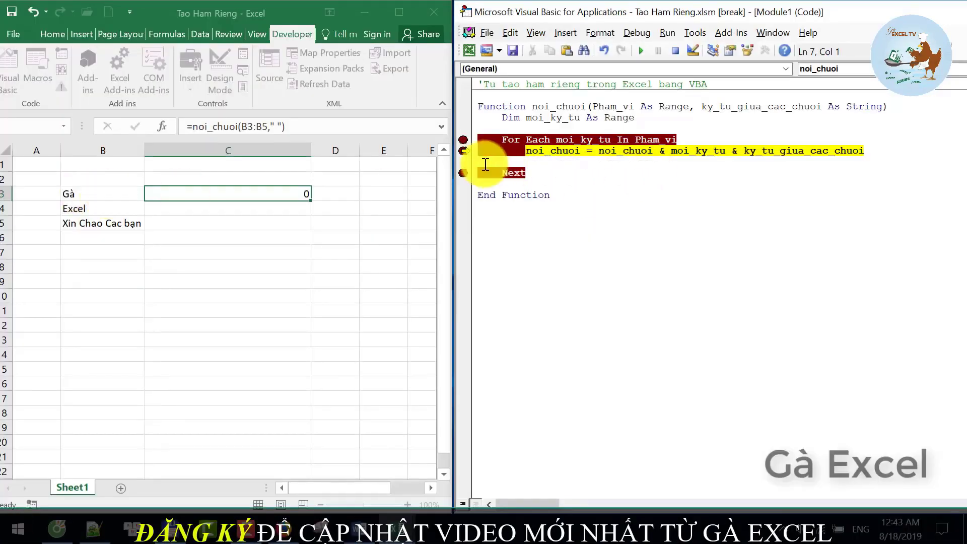
pyautogui.moveTo(550, 150)
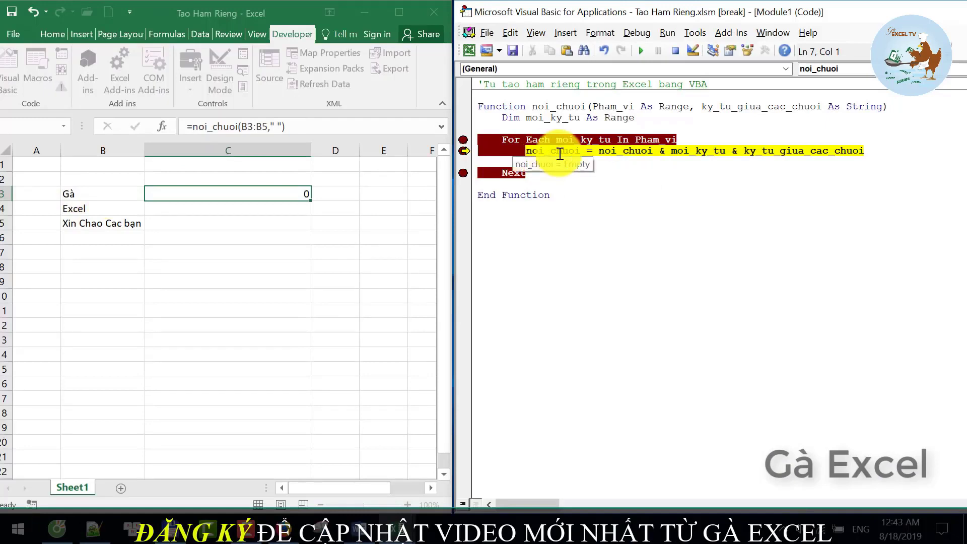
pyautogui.click(641, 50)
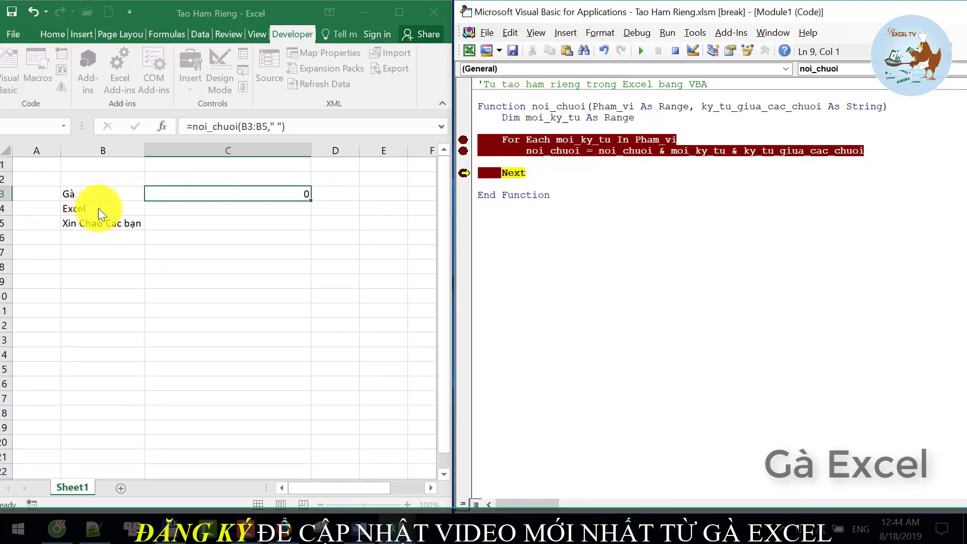
pyautogui.click(641, 50)
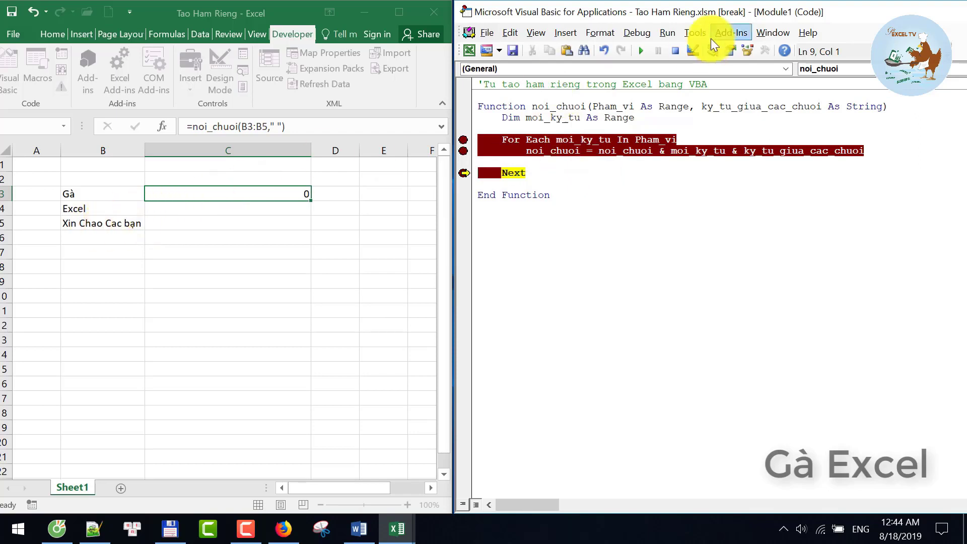
pyautogui.click(641, 50)
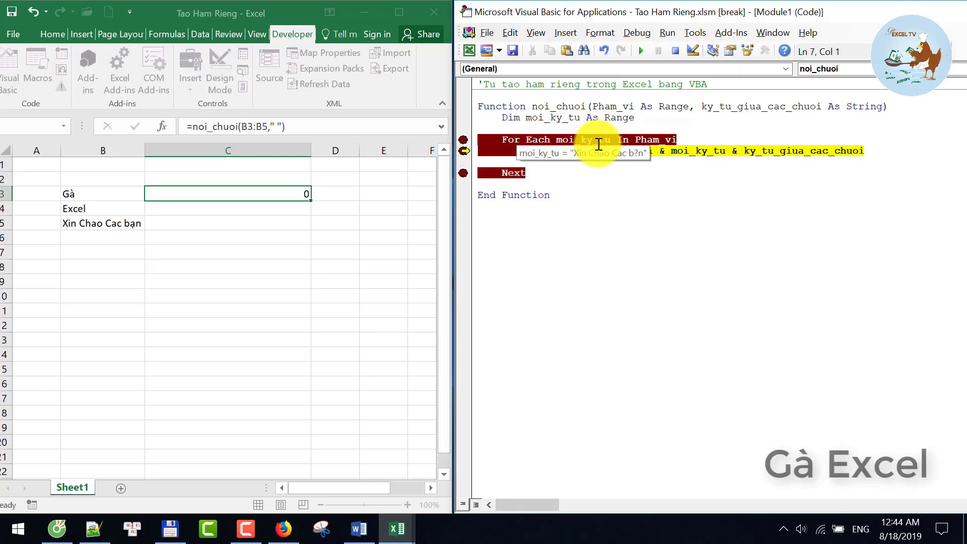
pyautogui.click(641, 51)
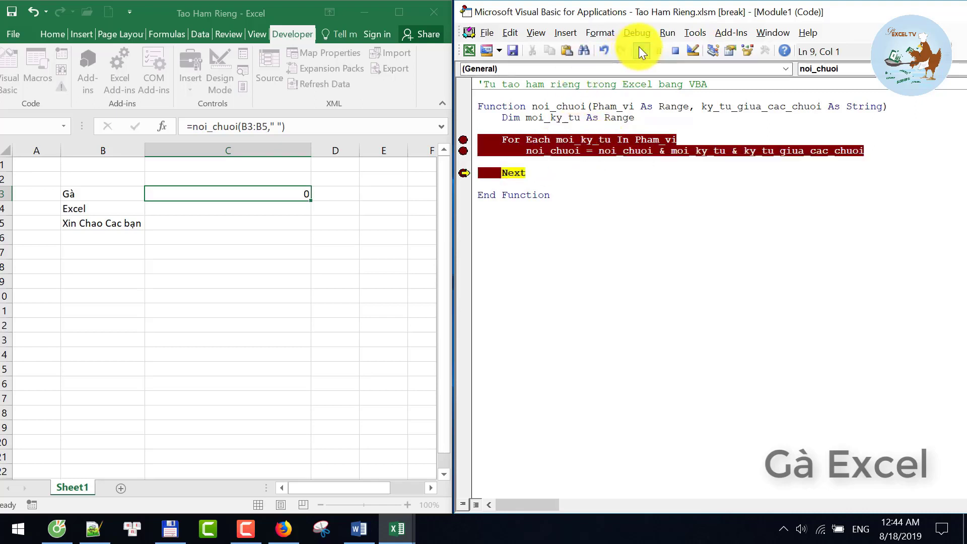
pyautogui.moveTo(563, 152)
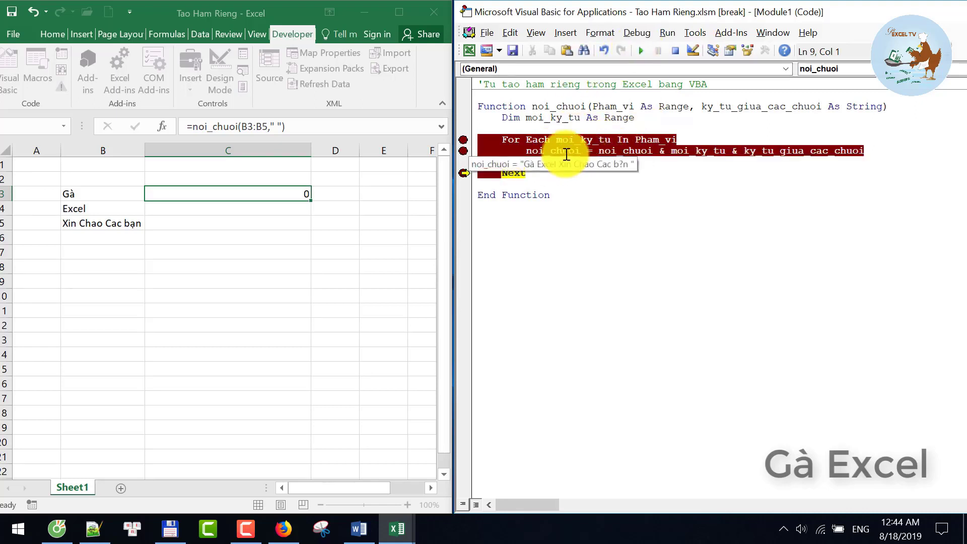
# Finish the run and recommit C3's formula to show the joined text
pyautogui.click(647, 52)
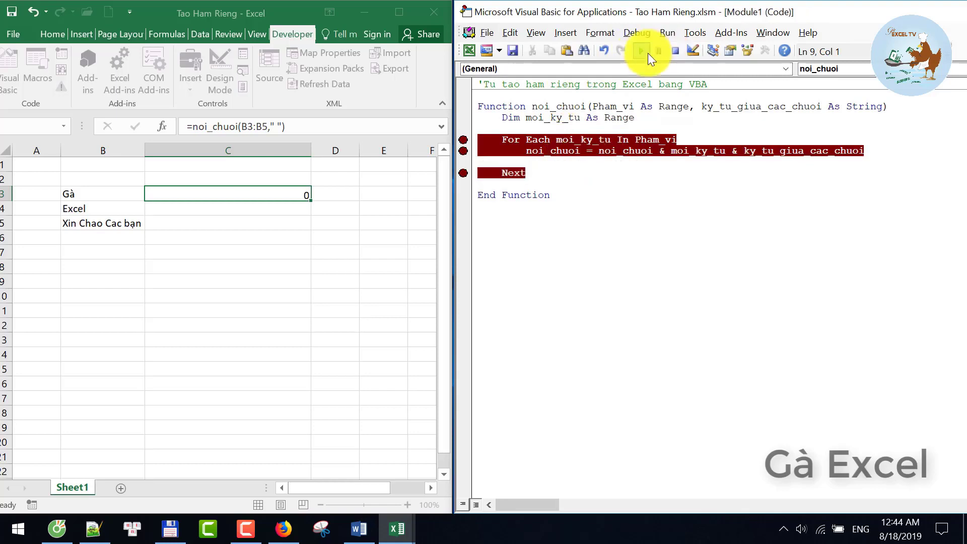
pyautogui.click(276, 194)
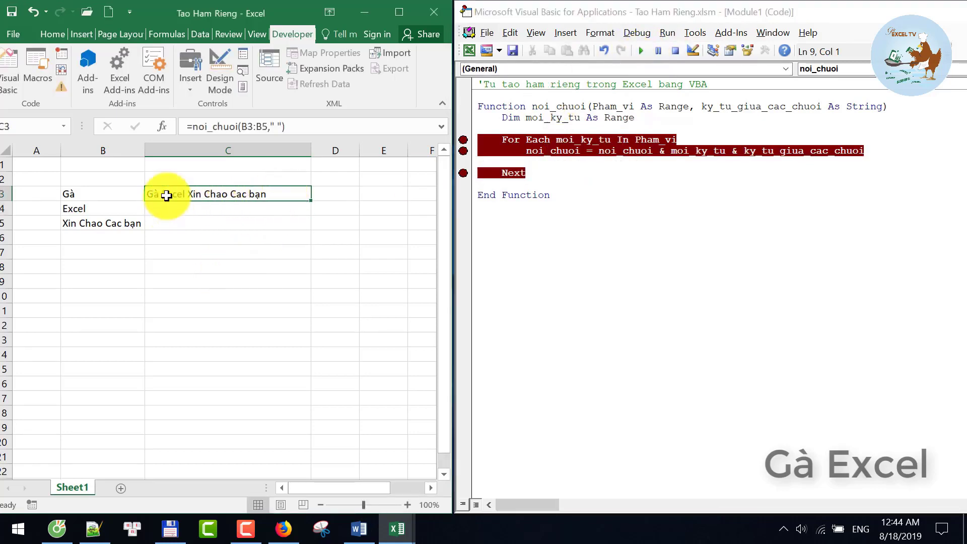
pyautogui.doubleClick(292, 196)
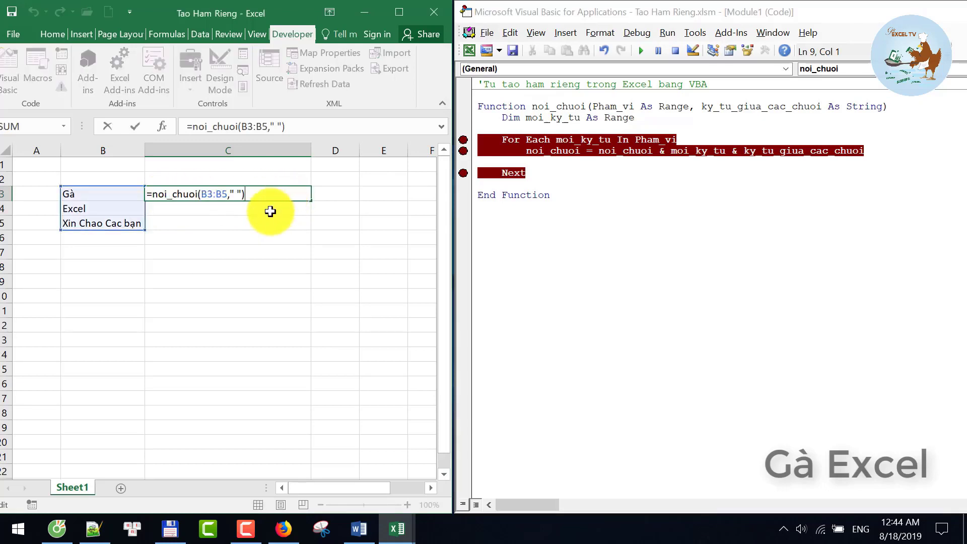
pyautogui.hotkey('ctrl', 'Return')
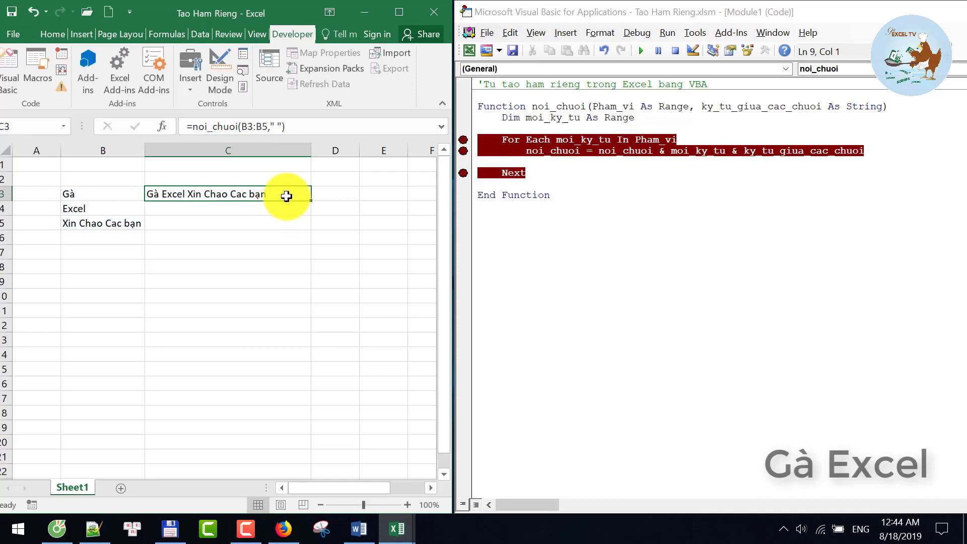
# Copy C3 and paste it into C8 as values only
pyautogui.rightClick(289, 193)
pyautogui.click(337, 224)
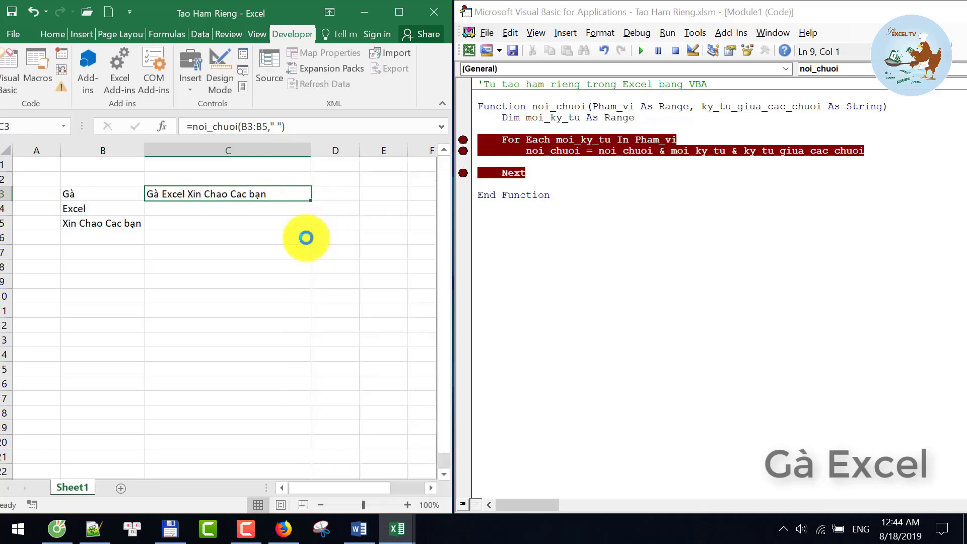
pyautogui.click(236, 267)
pyautogui.rightClick(239, 267)
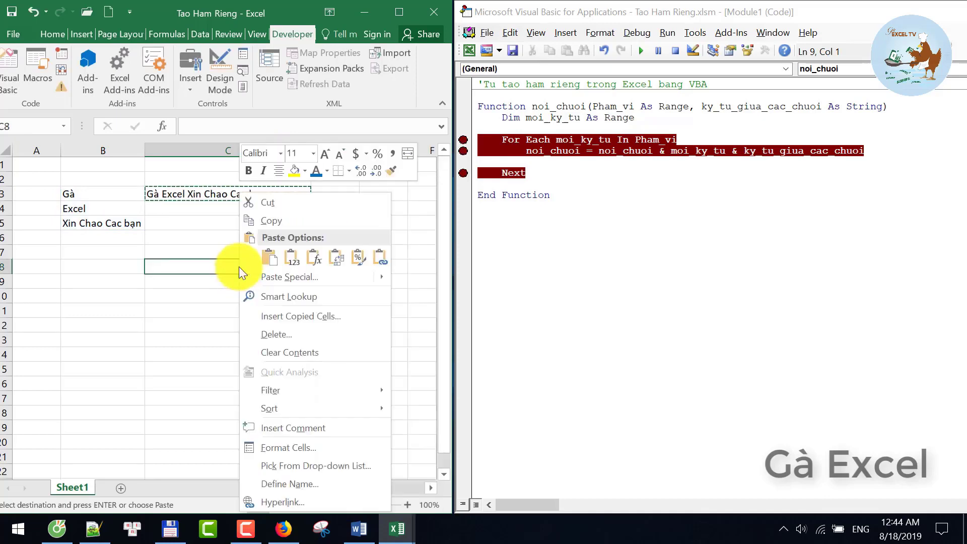
pyautogui.click(285, 278)
pyautogui.click(177, 217)
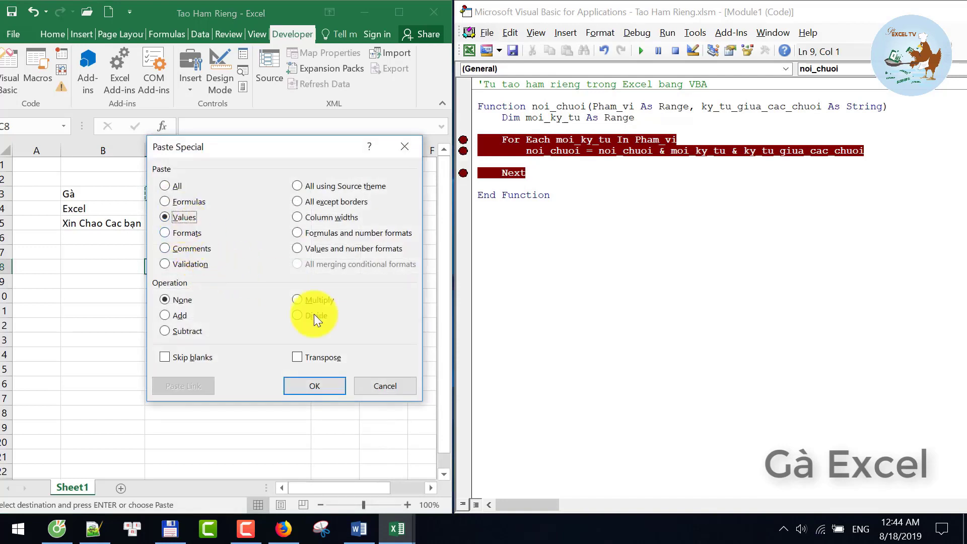
pyautogui.click(331, 385)
pyautogui.doubleClick(300, 269)
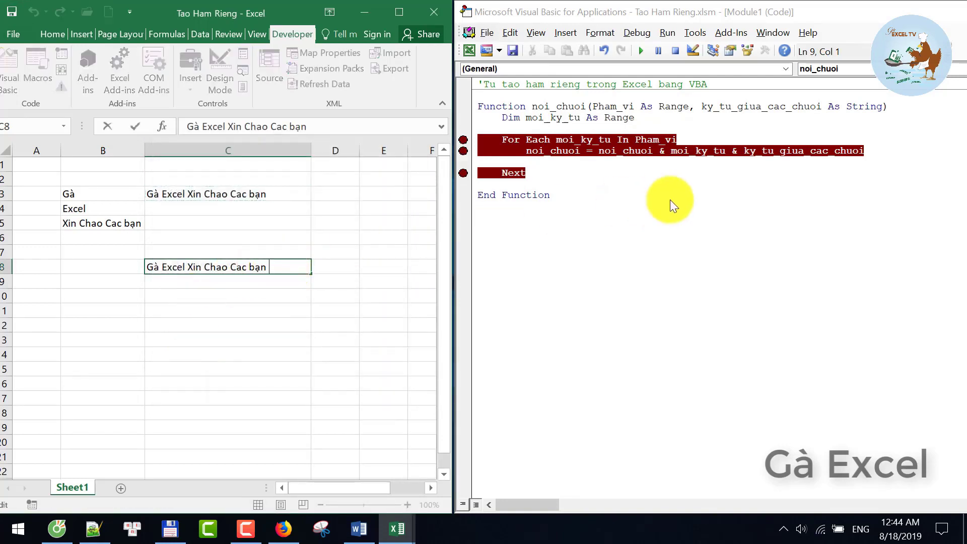
# Clear the three loop breakpoints and add a blank line after Next
pyautogui.click(840, 144)
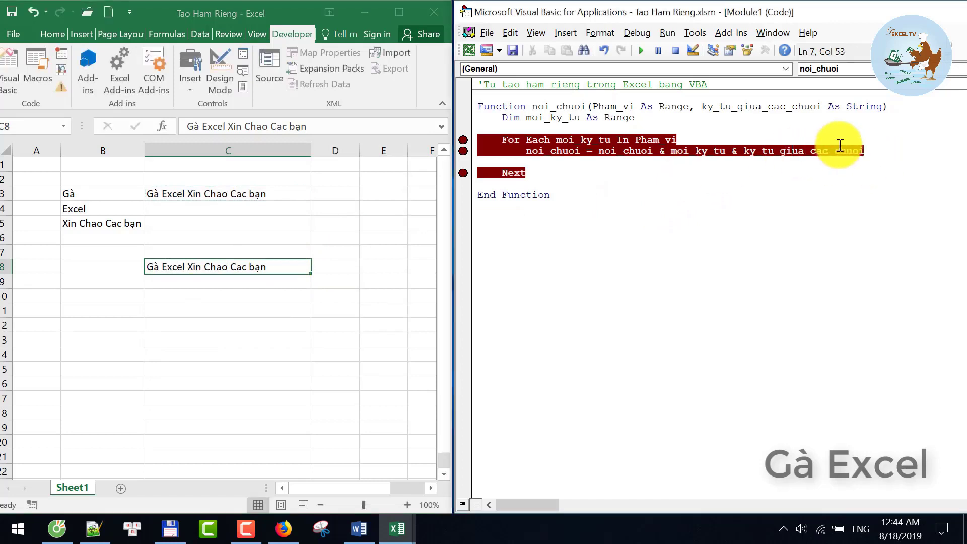
pyautogui.click(463, 150)
pyautogui.click(463, 140)
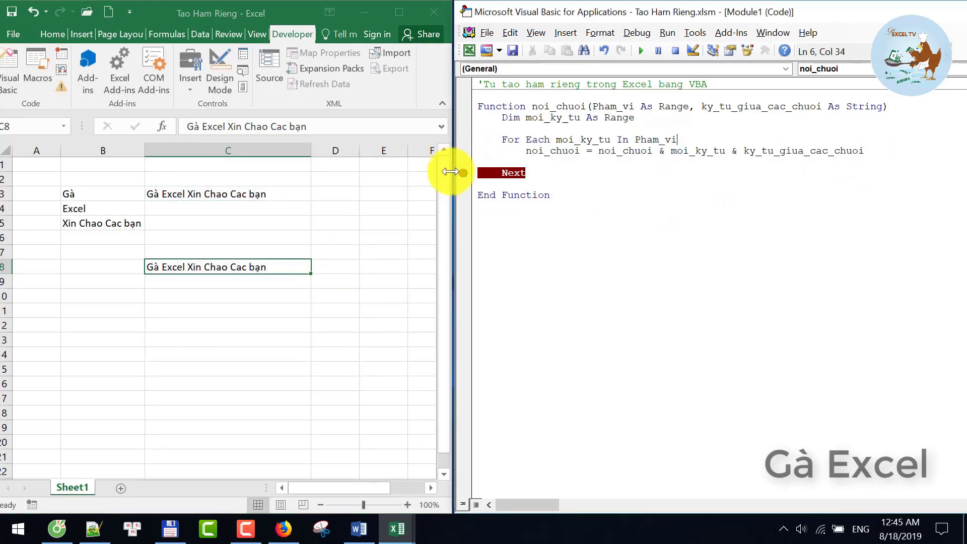
pyautogui.click(463, 173)
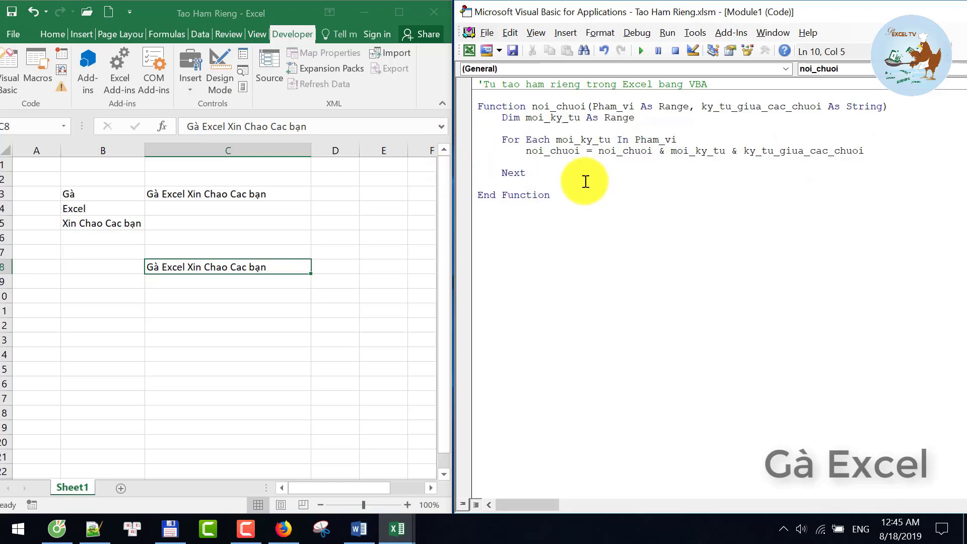
pyautogui.press('Return')
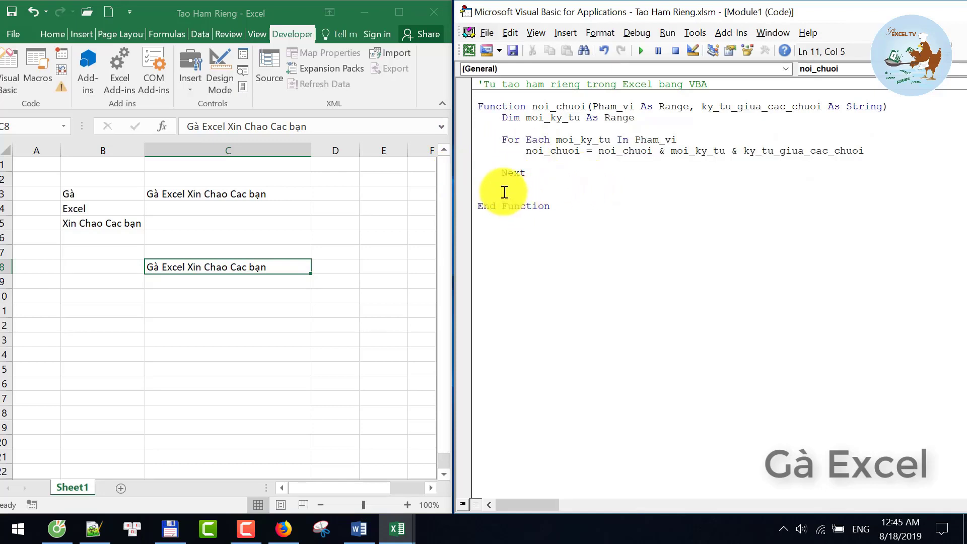
pyautogui.click(503, 194)
pyautogui.write('noi_chuoi=')
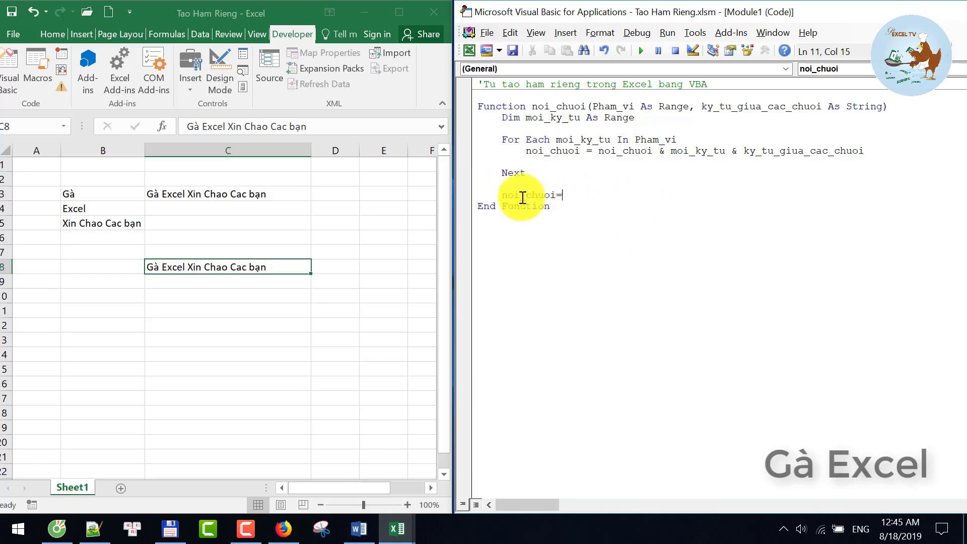
# Open C3's noi_chuoi formula on the worksheet for editing
pyautogui.click(291, 279)
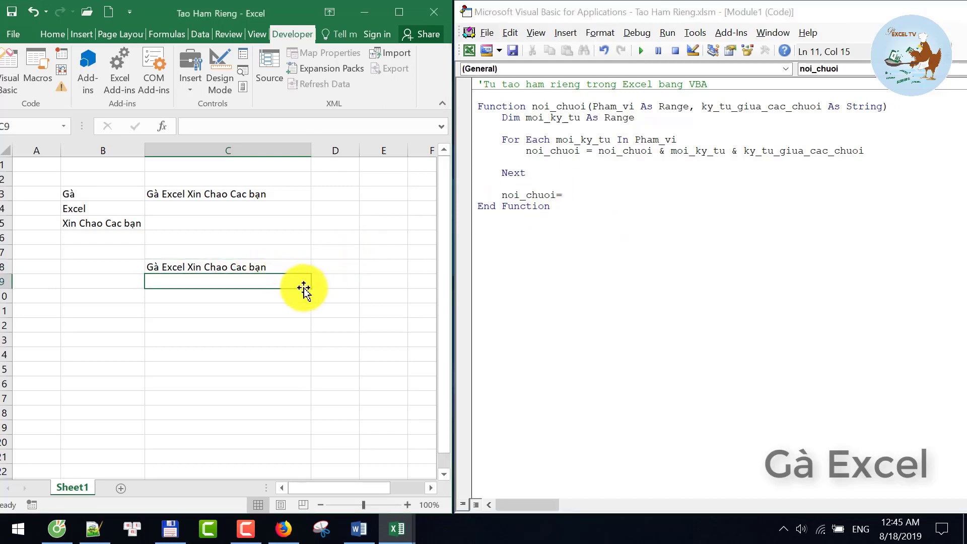
pyautogui.click(288, 194)
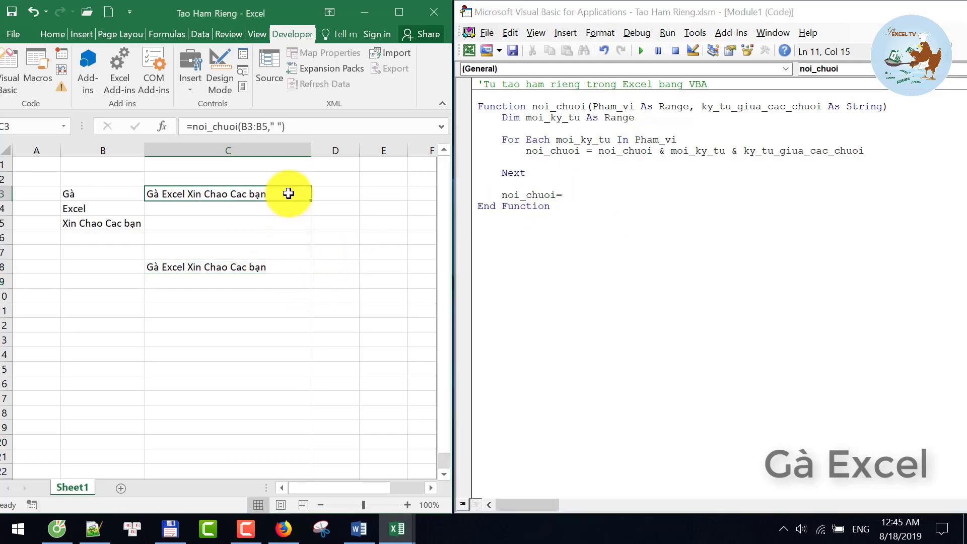
pyautogui.doubleClick(289, 194)
# Commit C3 with the "&&&" separator, then comment out the broken noi_chuoi= line and reset the macro
pyautogui.click(234, 194)
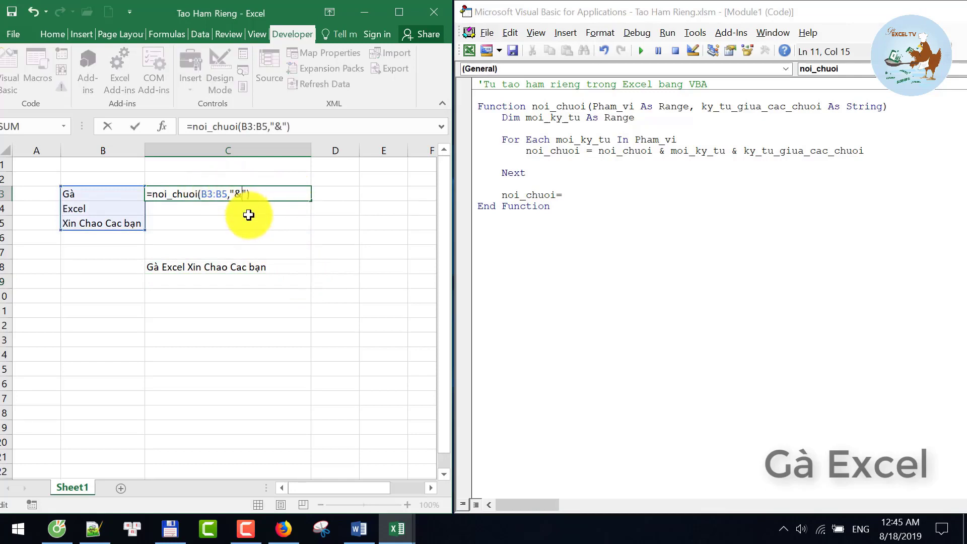
pyautogui.write('&&')
pyautogui.press('Return')
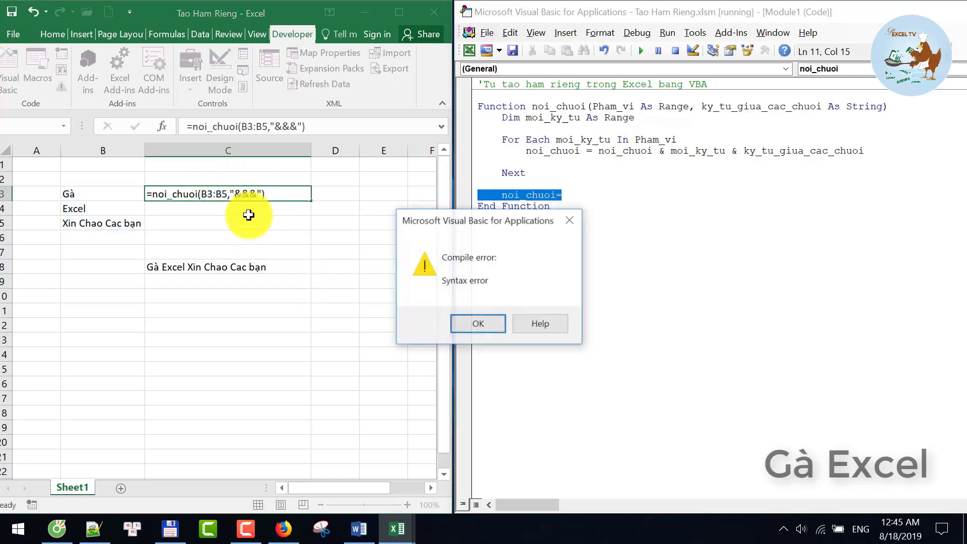
pyautogui.press('Return')
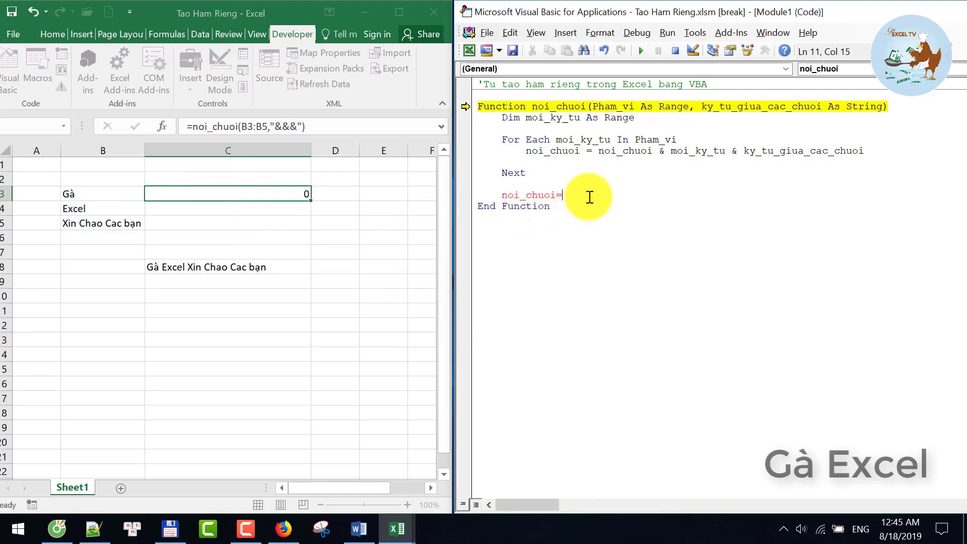
pyautogui.moveTo(562, 195); pyautogui.dragTo(512, 195)
pyautogui.click(502, 195)
pyautogui.write("'")
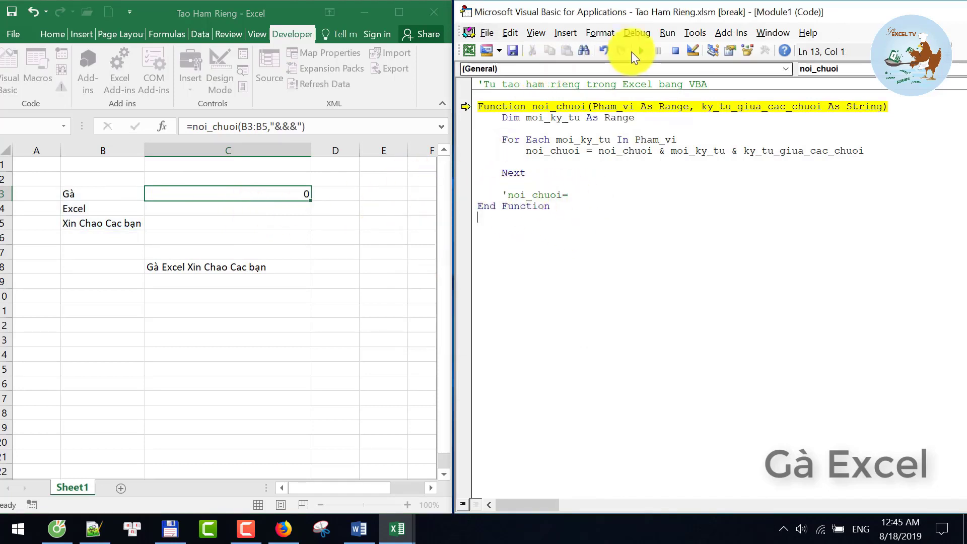
pyautogui.click(642, 51)
pyautogui.click(272, 212)
# Recalculate C3 to show Gà&&&Excel&&&Xin Chao Cac bạn&&& and autofit column C
pyautogui.doubleClick(282, 191)
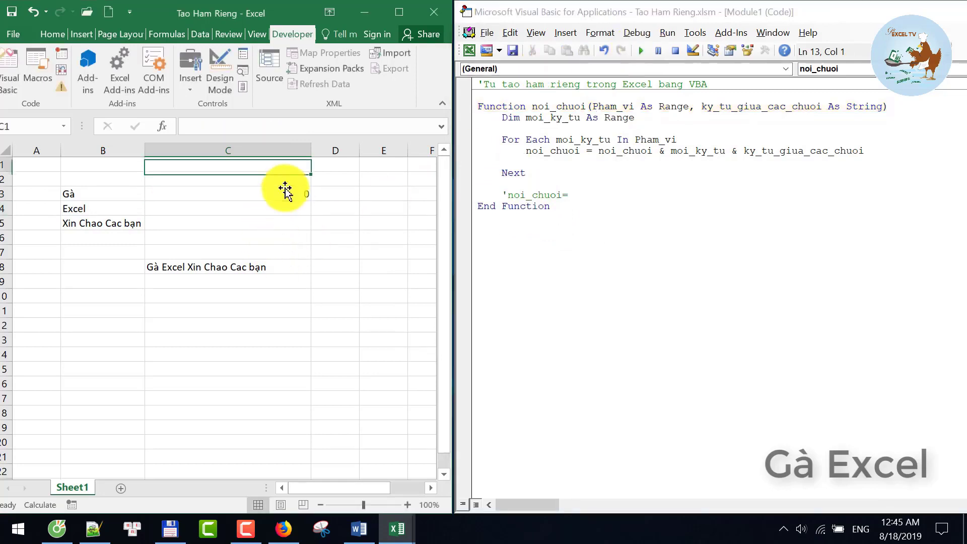
pyautogui.press('Return')
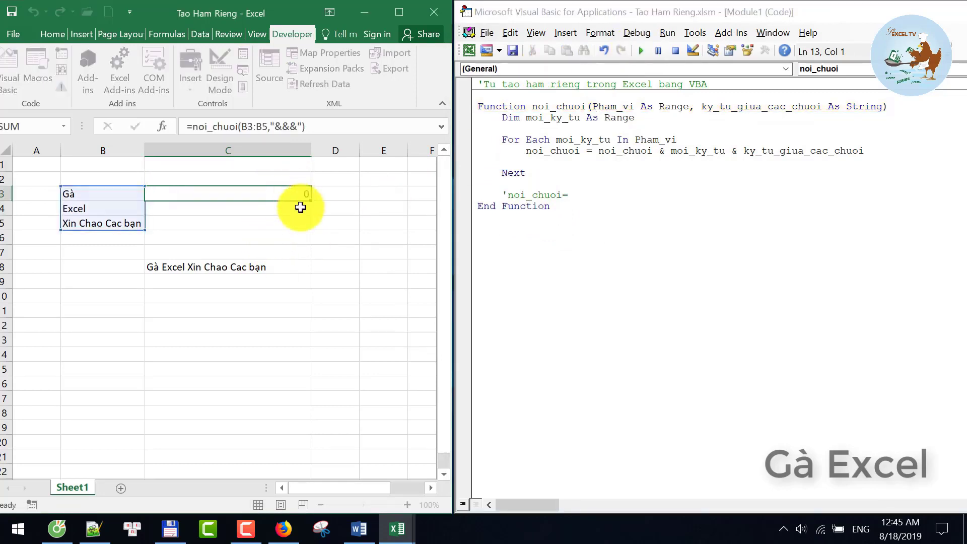
pyautogui.doubleClick(313, 155)
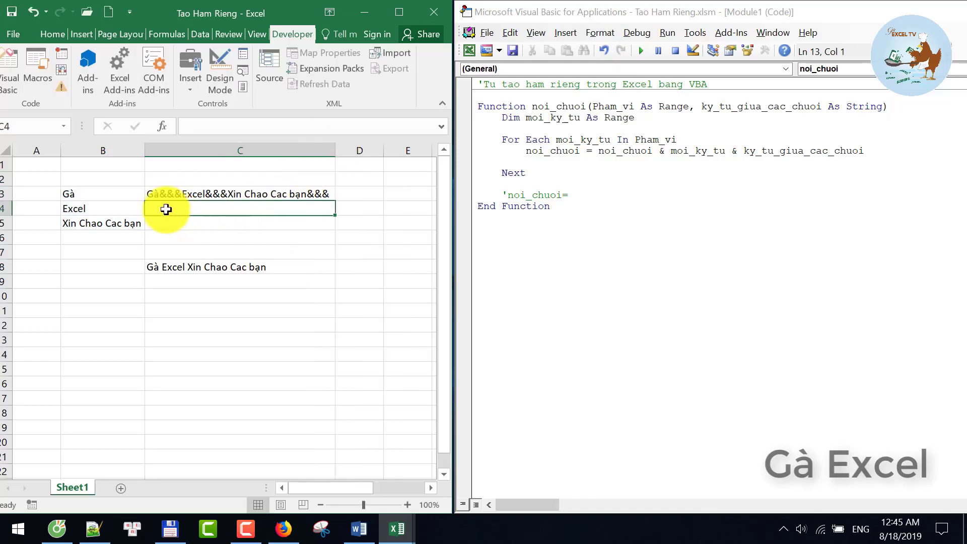
pyautogui.click(174, 198)
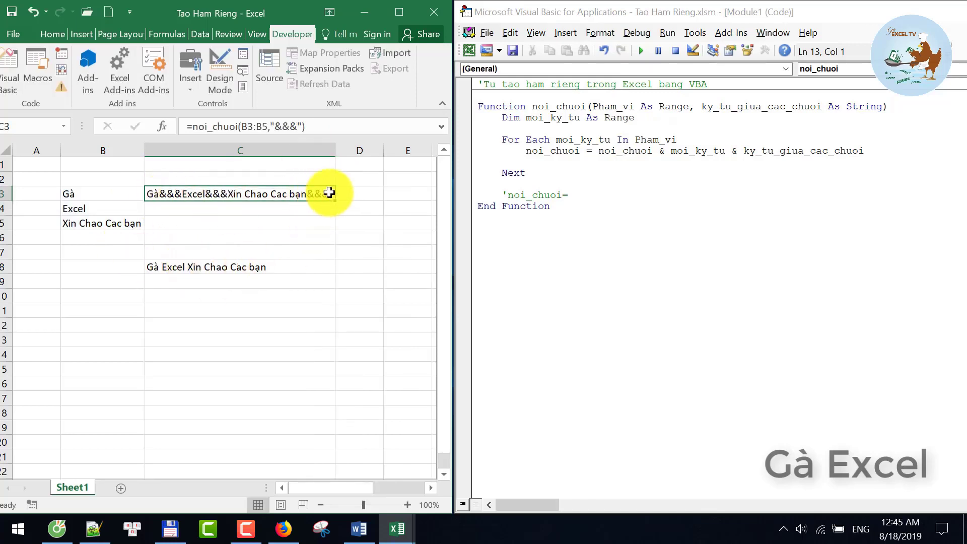
pyautogui.click(288, 268)
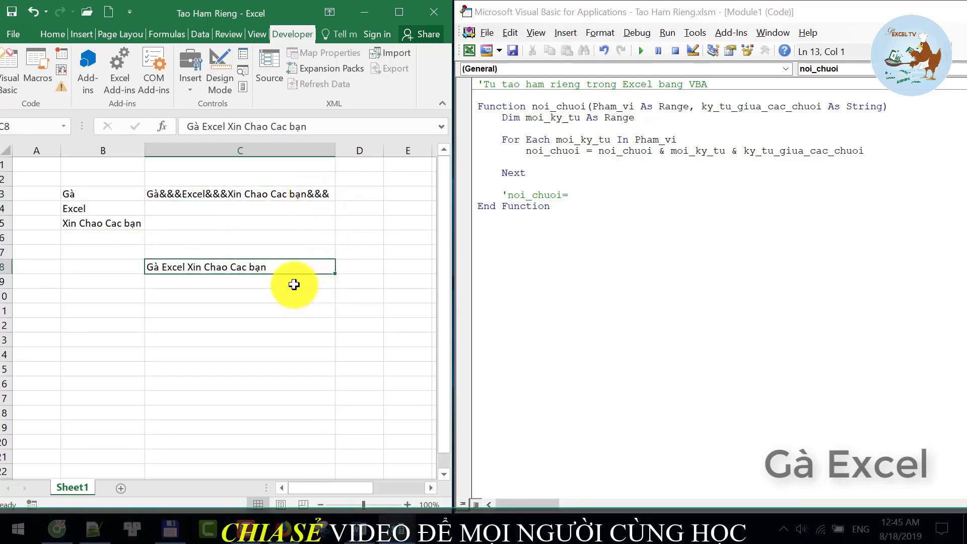
# Enter =LEFT(C3,LEN(C3)-3) in C8 to strip the trailing &&& from C3's text
pyautogui.write('=le')
pyautogui.press('Tab')
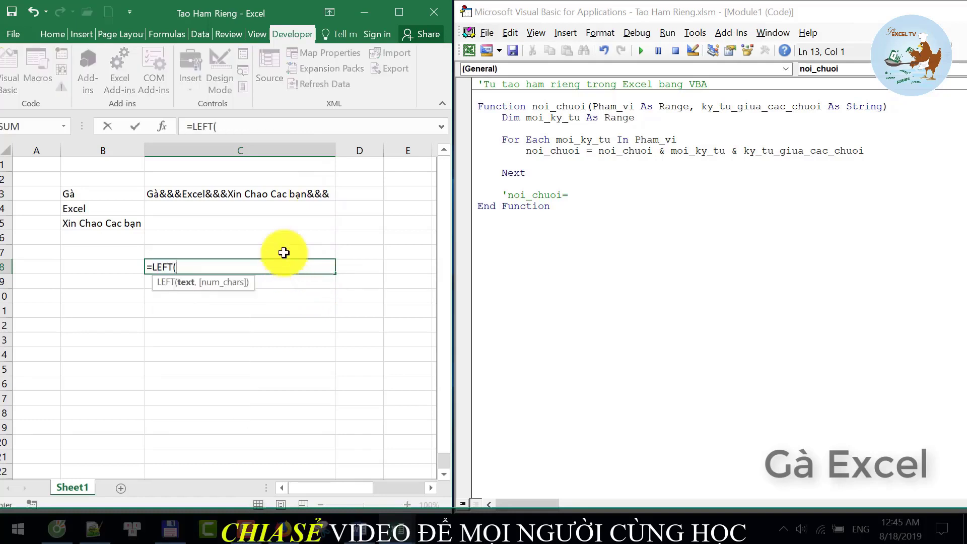
pyautogui.click(235, 194)
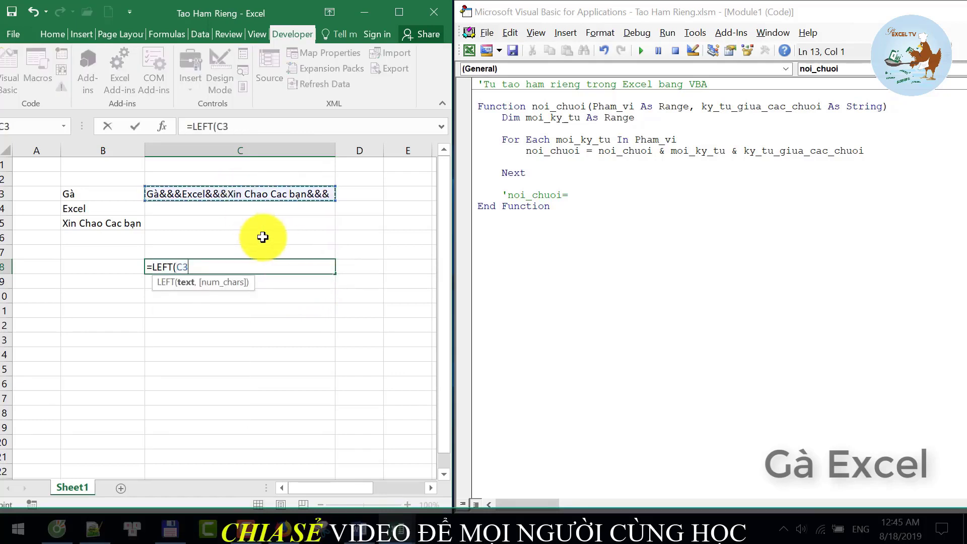
pyautogui.write(',LEN')
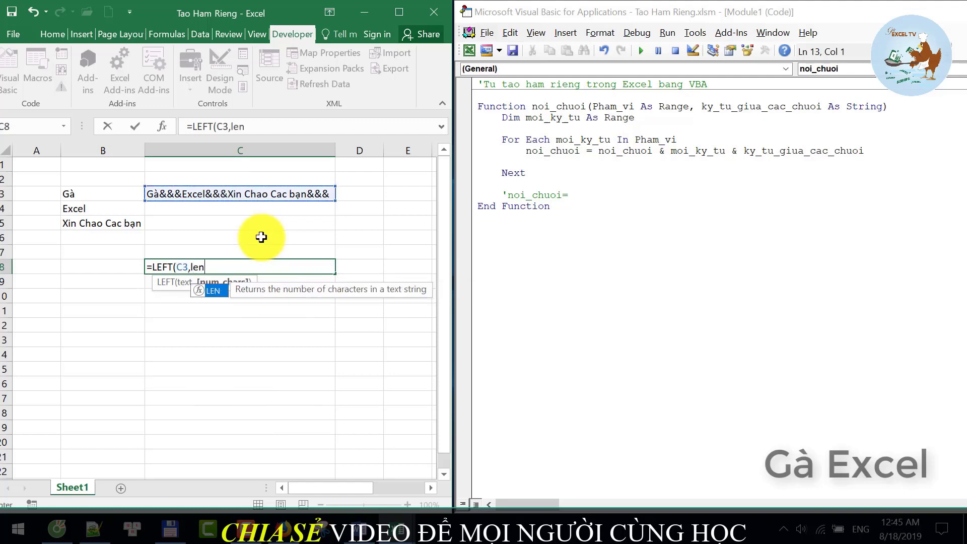
pyautogui.press('Tab')
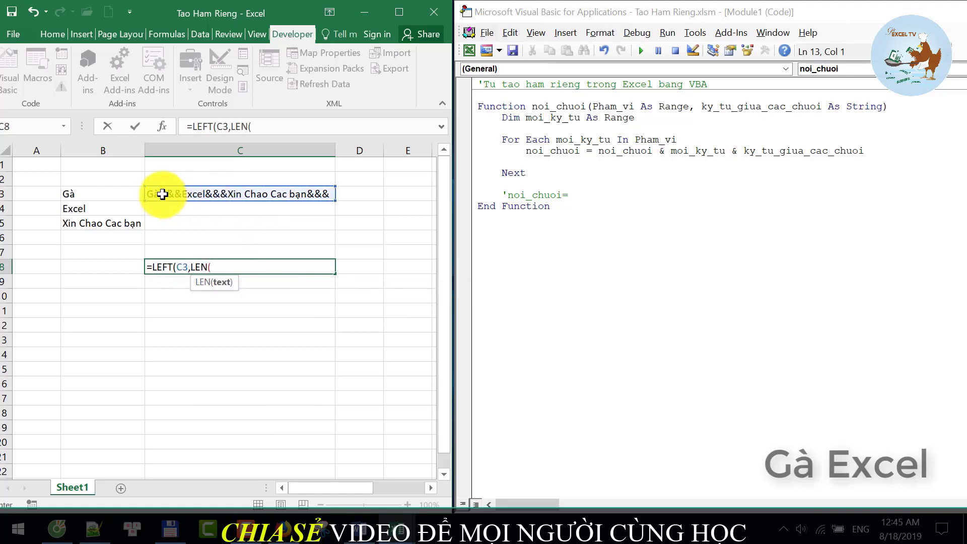
pyautogui.click(195, 196)
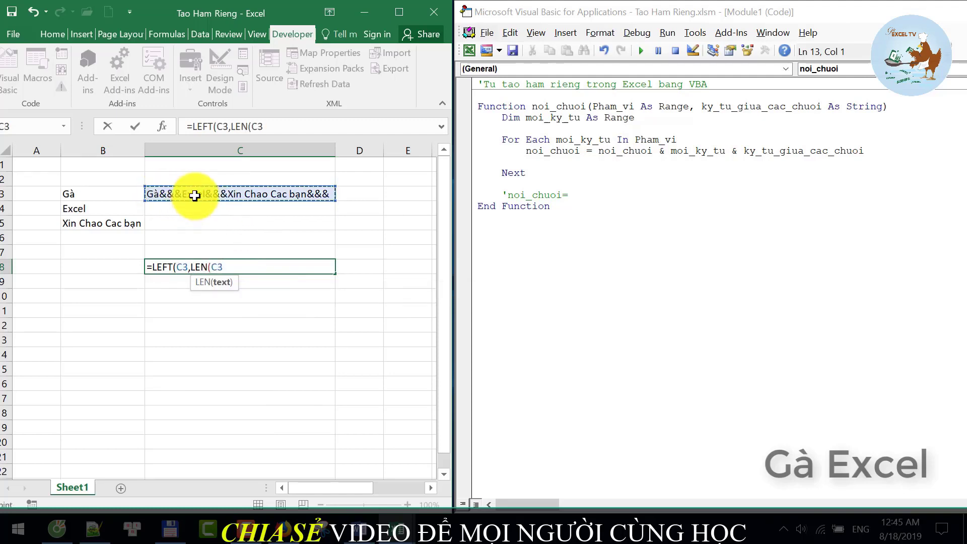
pyautogui.write(')-')
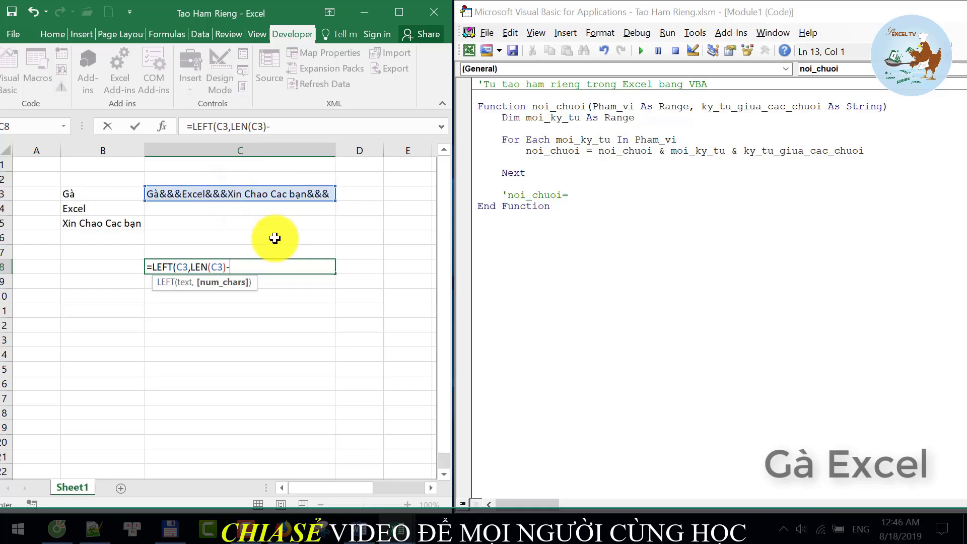
pyautogui.write('len')
pyautogui.press('Tab')
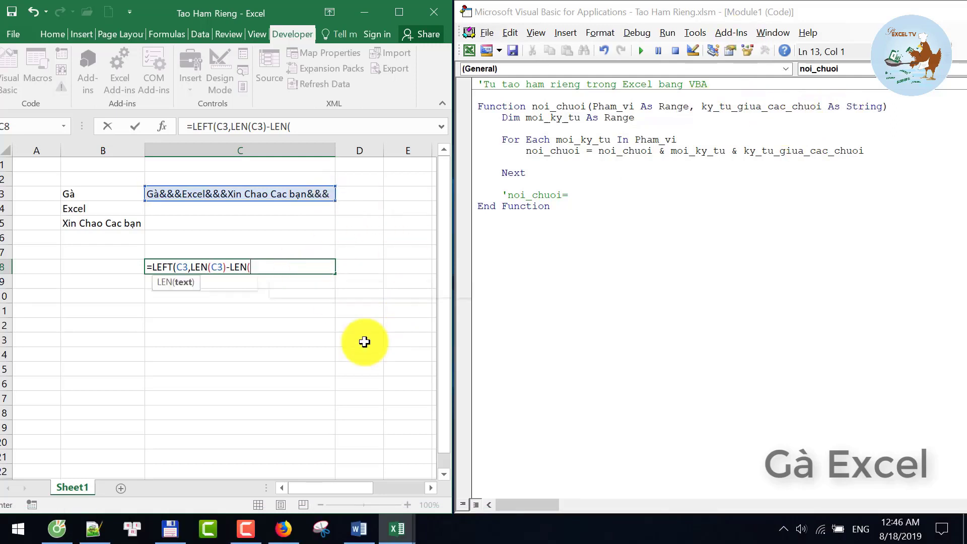
pyautogui.press('BackSpace')
pyautogui.press('BackSpace')
pyautogui.press('BackSpace')
pyautogui.press('BackSpace')
pyautogui.write('2')
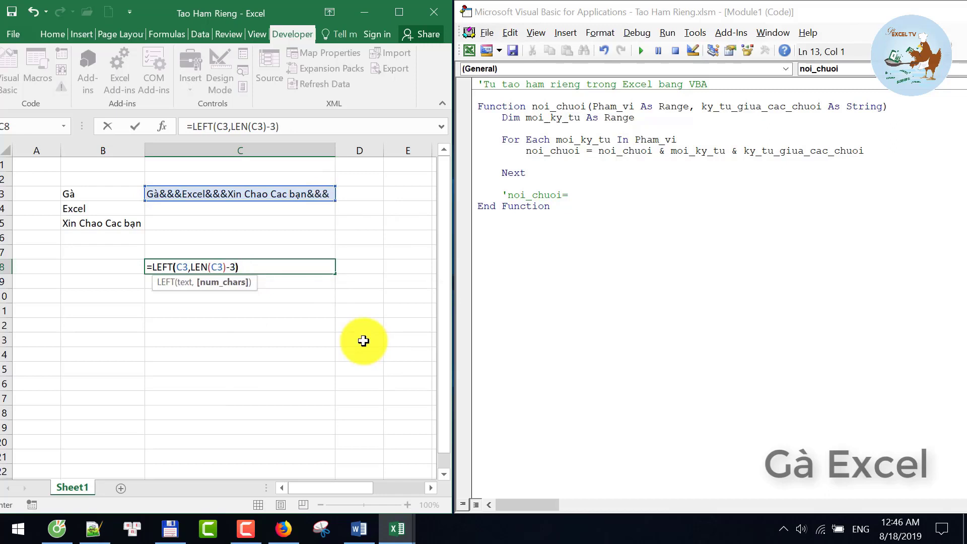
pyautogui.press('Return')
pyautogui.press('Up')
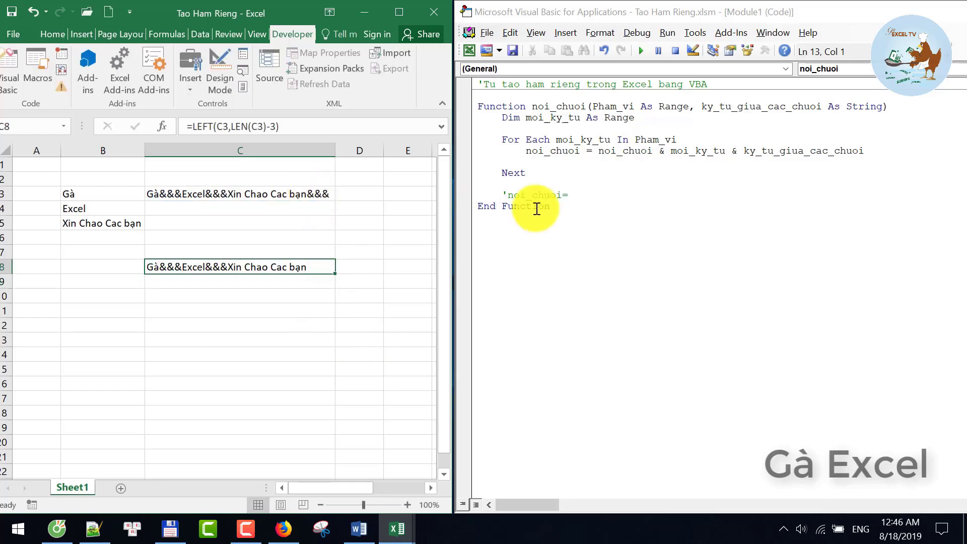
# Uncomment line 11 as noi_chuoi = Left(noi_chuoi, Len(noi_chuoi) - Len(ky_tu_giua_cac_chuoi))
pyautogui.click(509, 196)
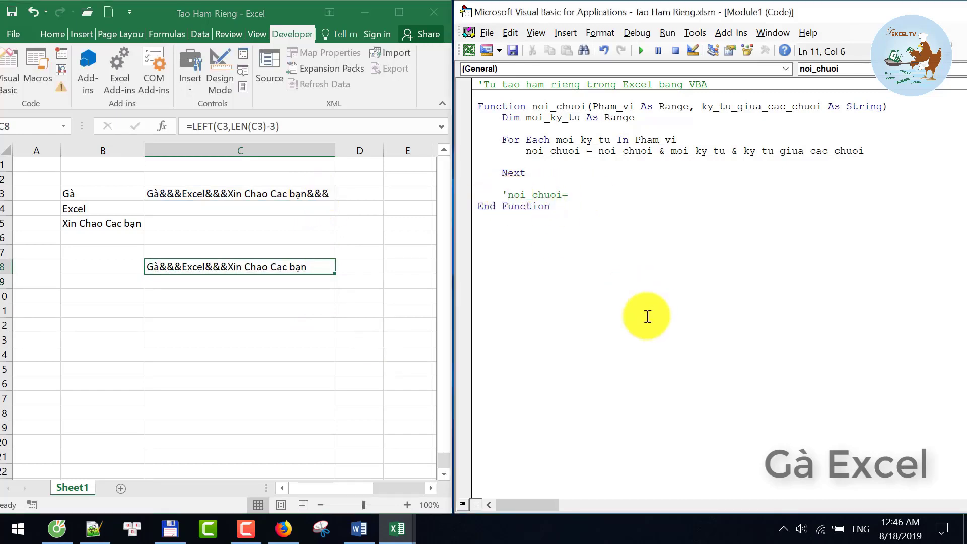
pyautogui.press('BackSpace')
pyautogui.press('End')
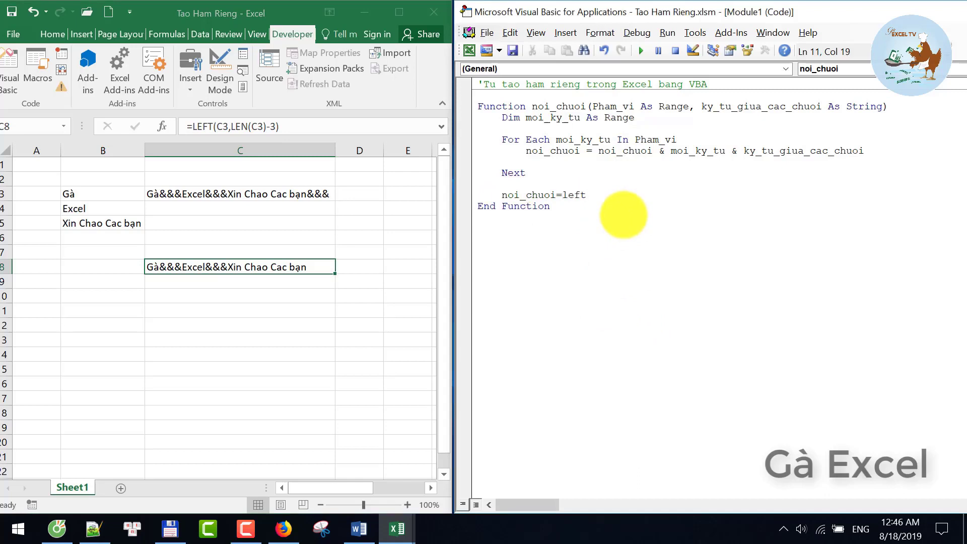
pyautogui.write('(noi_')
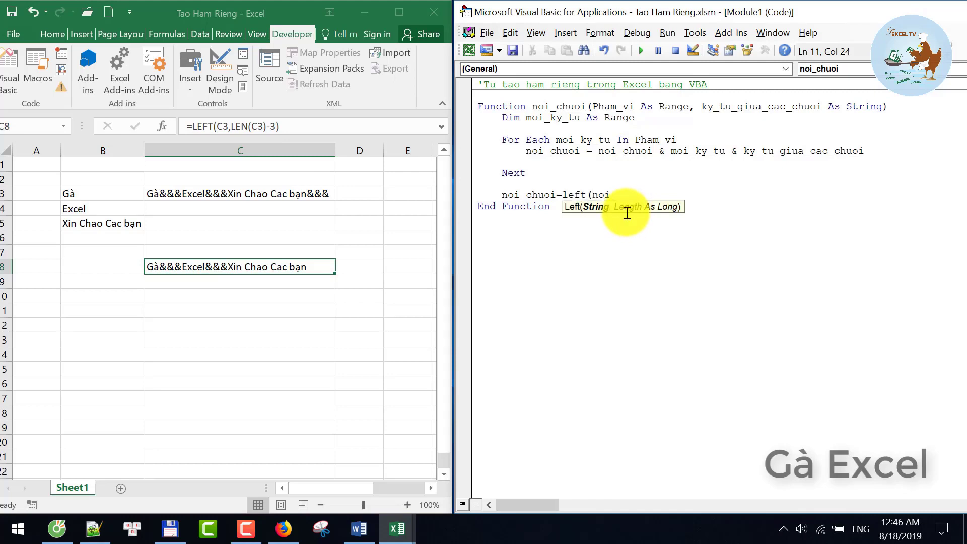
pyautogui.write('chuoi,l')
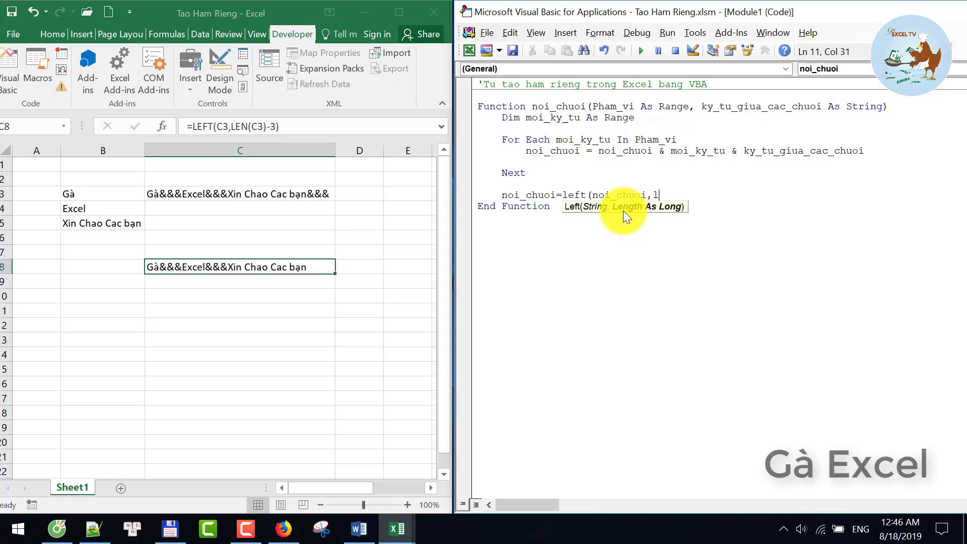
pyautogui.write('en(noi')
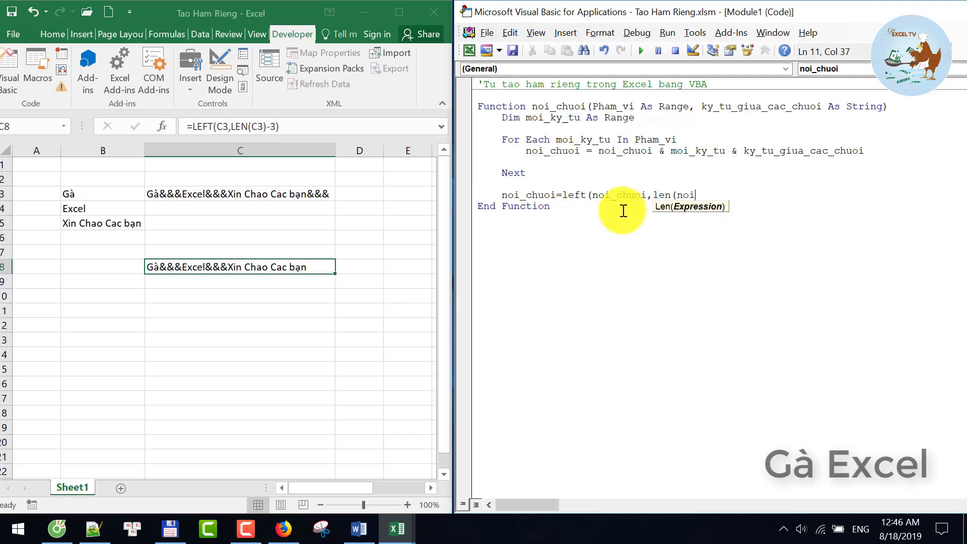
pyautogui.write('_chuoi)')
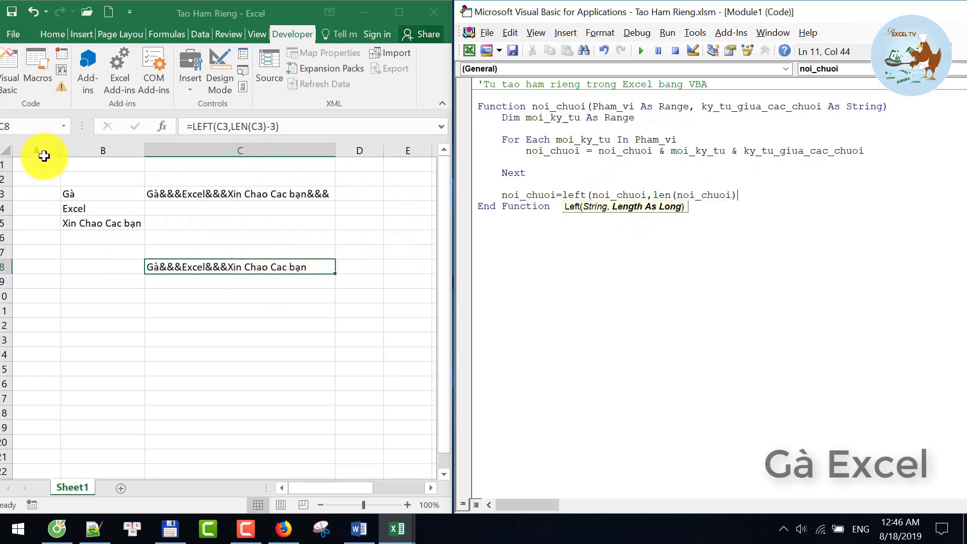
pyautogui.moveTo(292, 5); pyautogui.dragTo(299, 5)
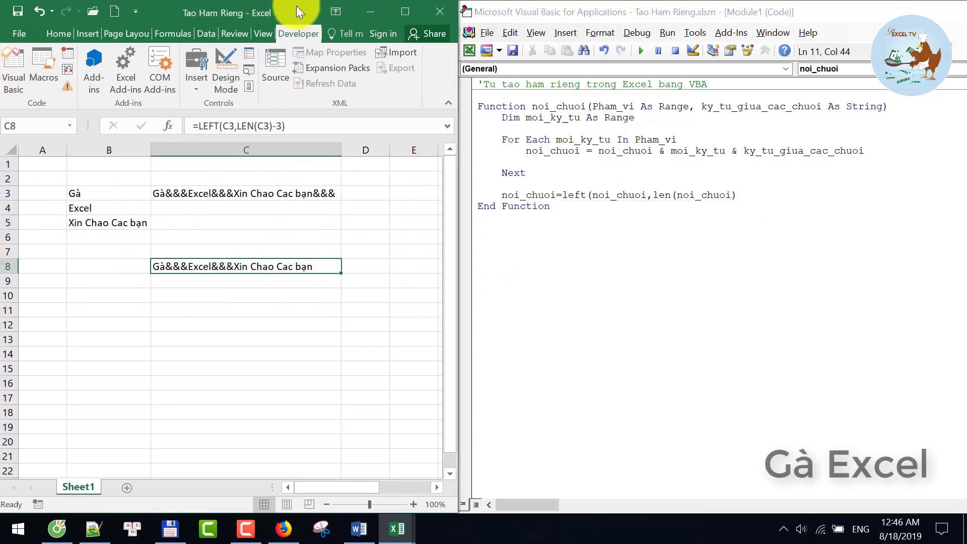
pyautogui.moveTo(579, 11); pyautogui.dragTo(587, 12)
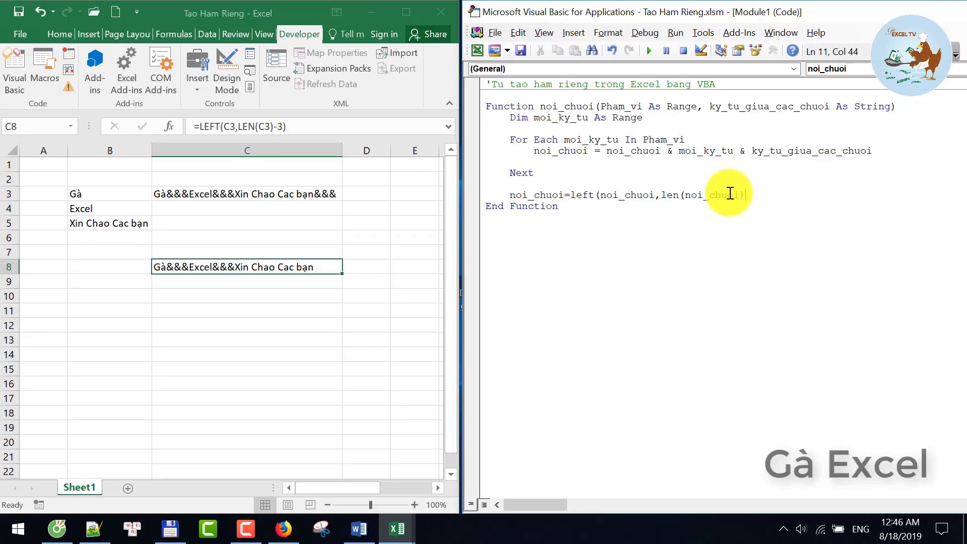
pyautogui.press('BackSpace')
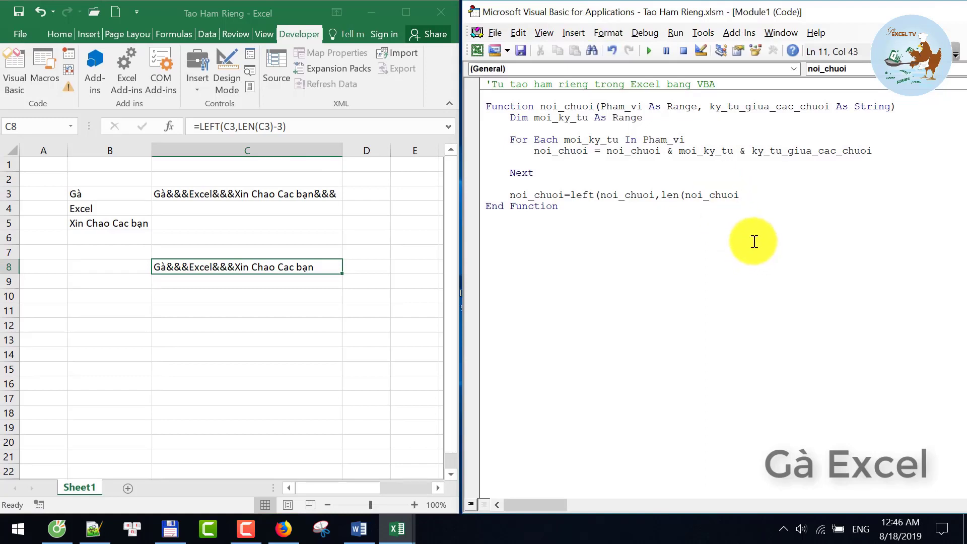
pyautogui.write(')-len')
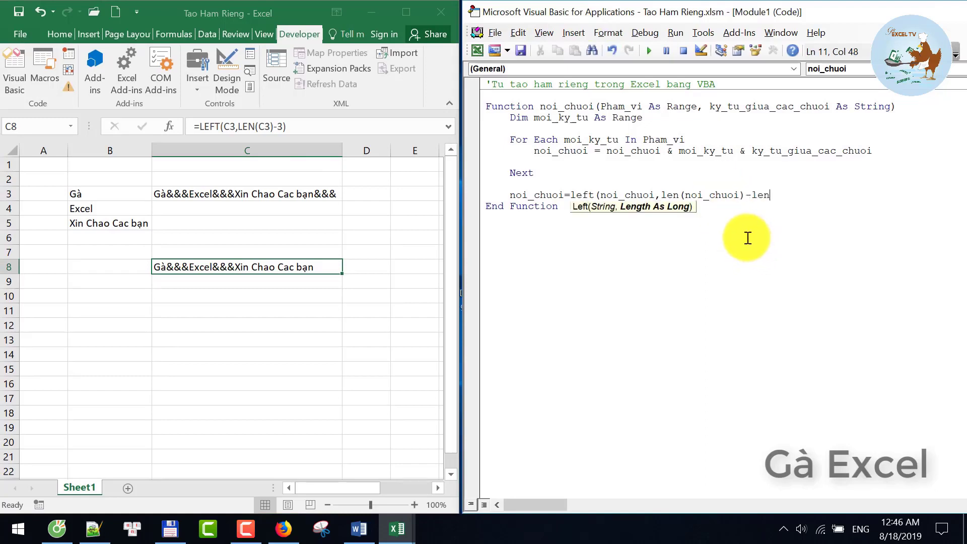
pyautogui.write('(k')
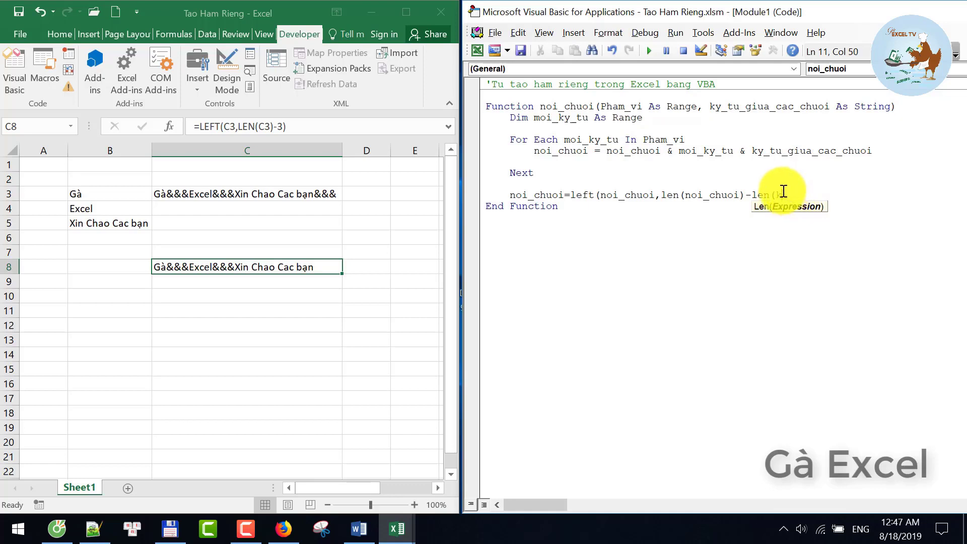
pyautogui.write('y_tu_giua_cac_chuoi)')
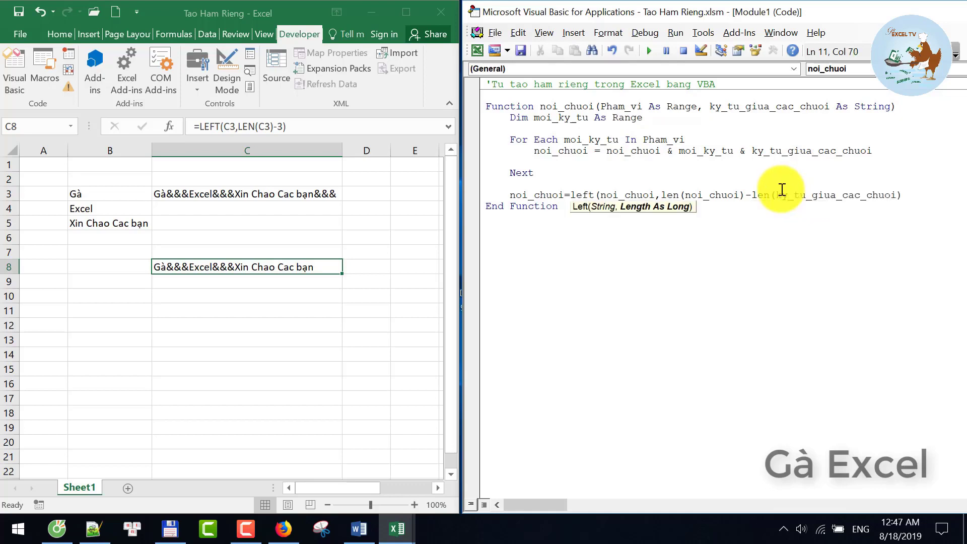
pyautogui.write(')')
pyautogui.press('Down')
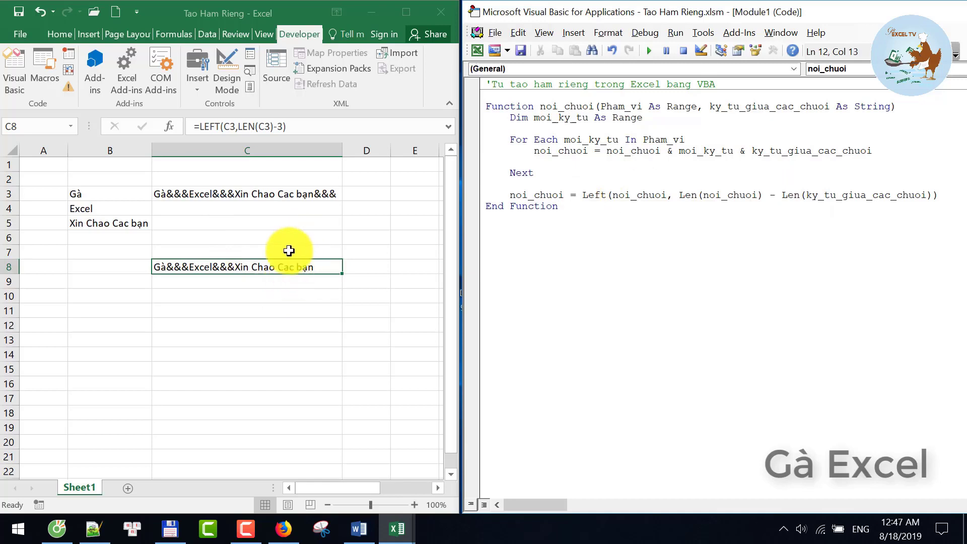
# Recalculate C3, then replace its "&&&" separator argument with cell C1
pyautogui.click(304, 192)
pyautogui.doubleClick(305, 193)
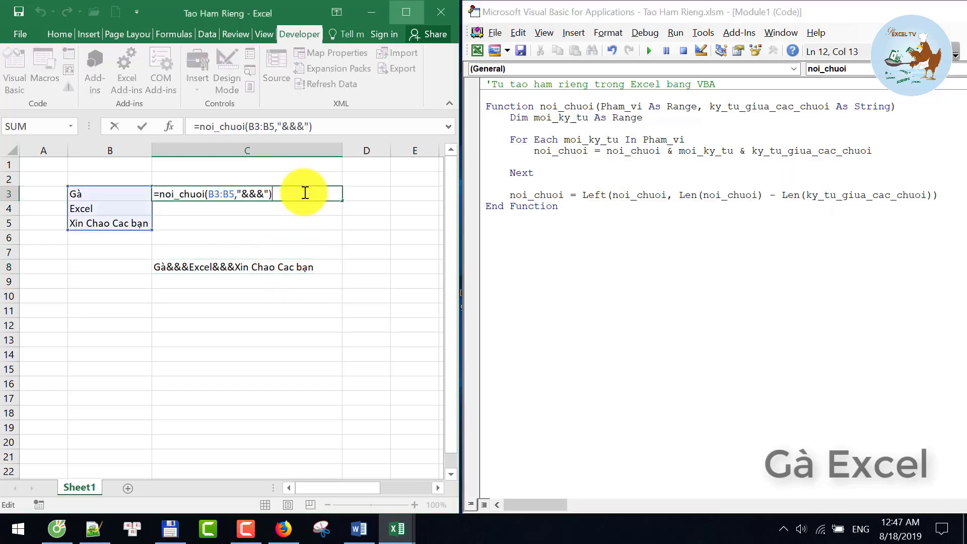
pyautogui.press('Return')
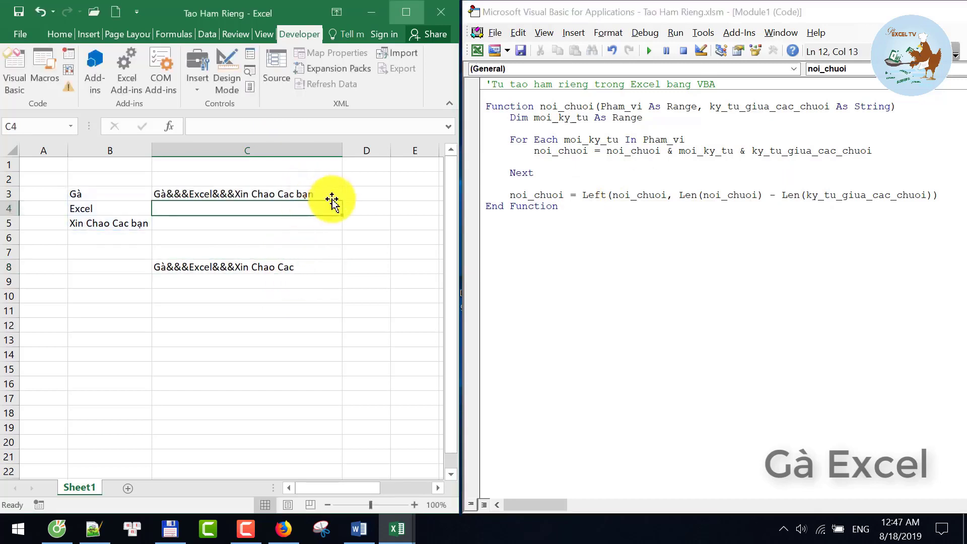
pyautogui.click(191, 194)
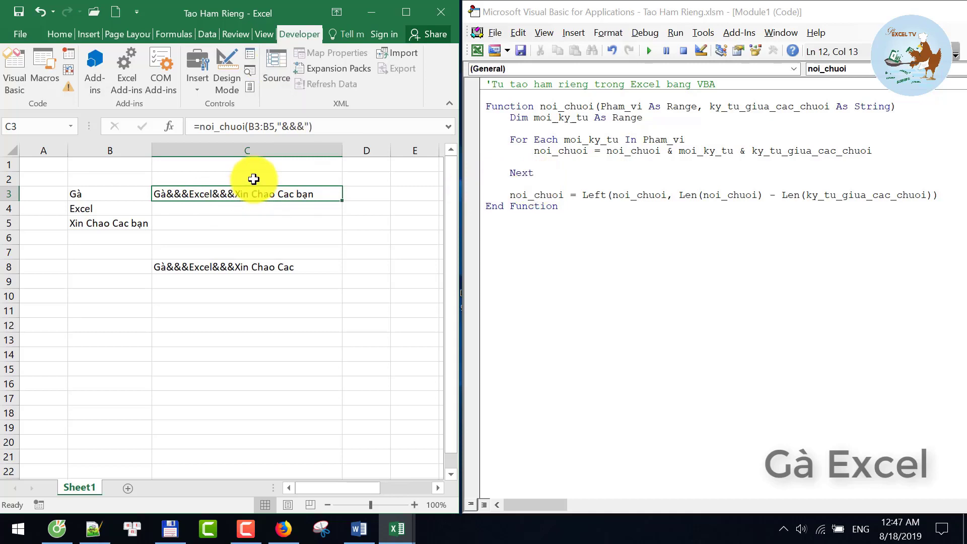
pyautogui.moveTo(279, 126); pyautogui.dragTo(305, 128)
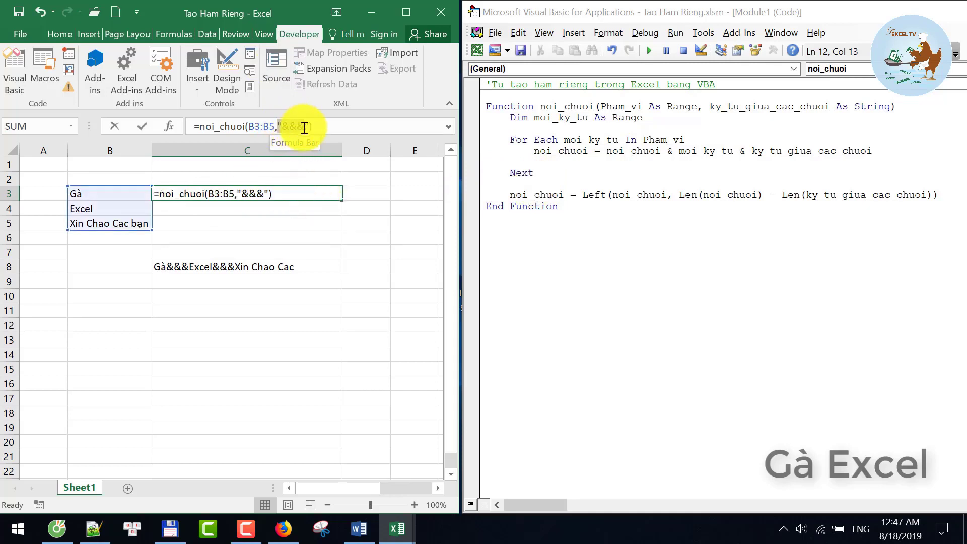
pyautogui.press('Delete')
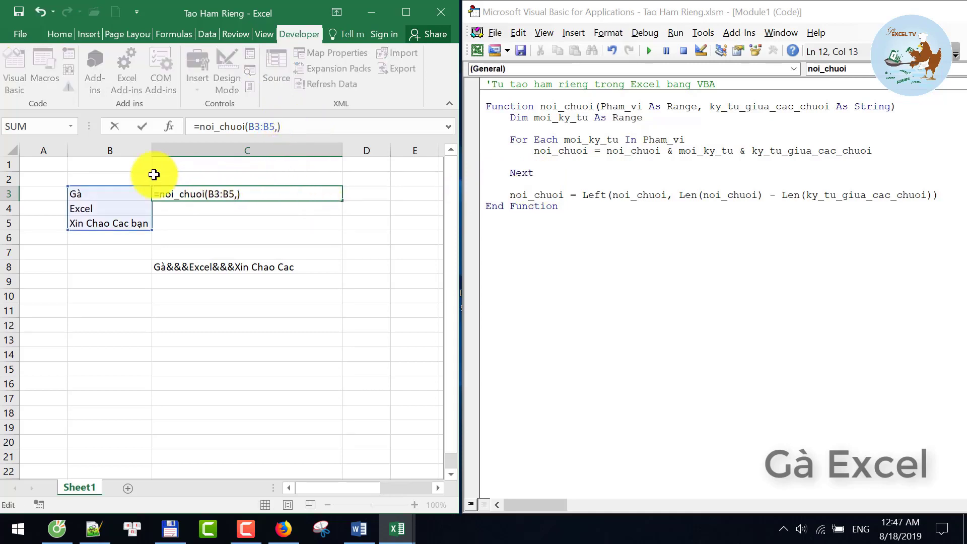
pyautogui.click(195, 163)
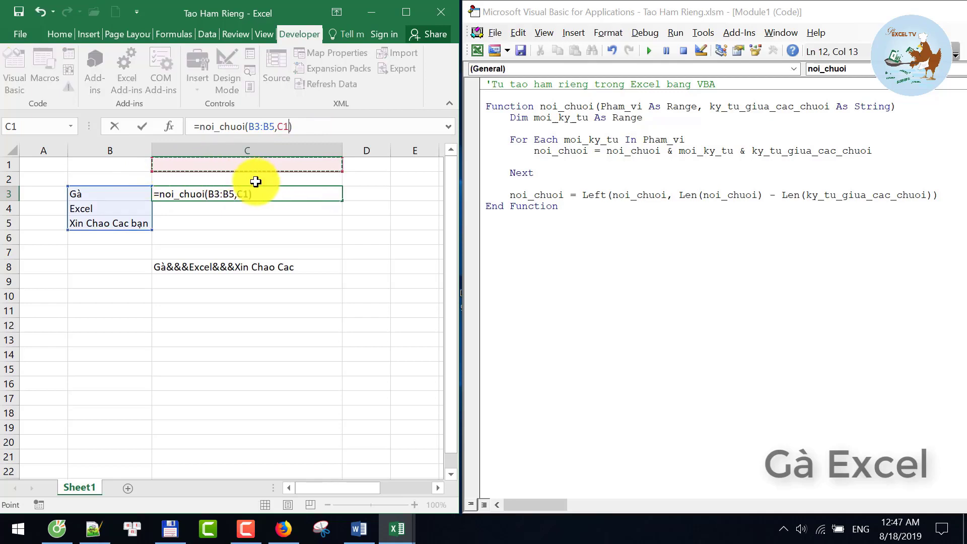
pyautogui.press('Return')
# Clear the LEFT test formula from C8
pyautogui.click(224, 166)
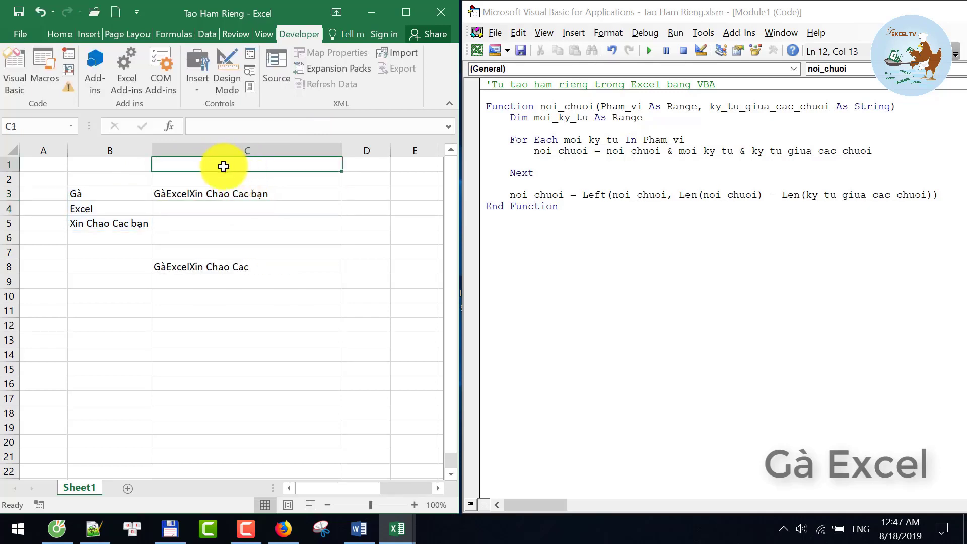
pyautogui.click(255, 267)
pyautogui.press('Delete')
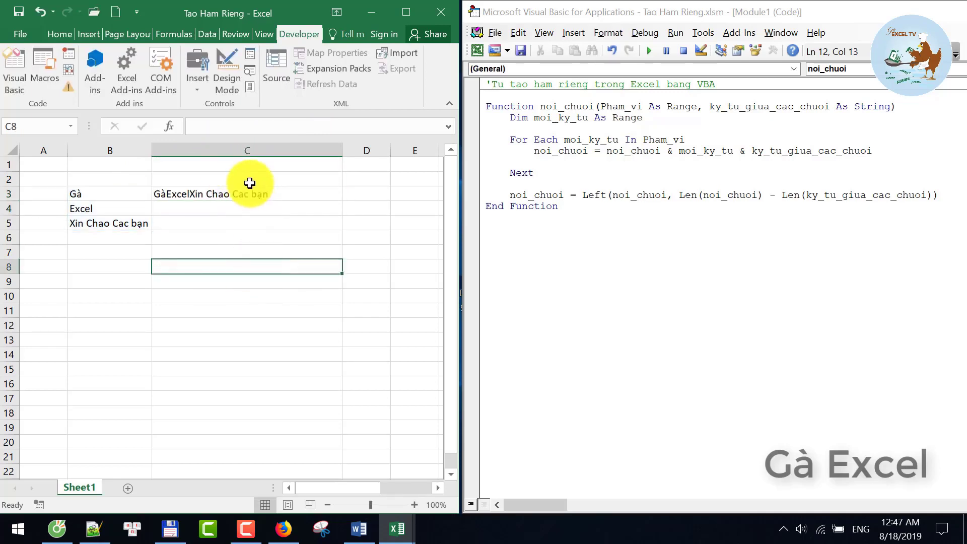
pyautogui.click(250, 167)
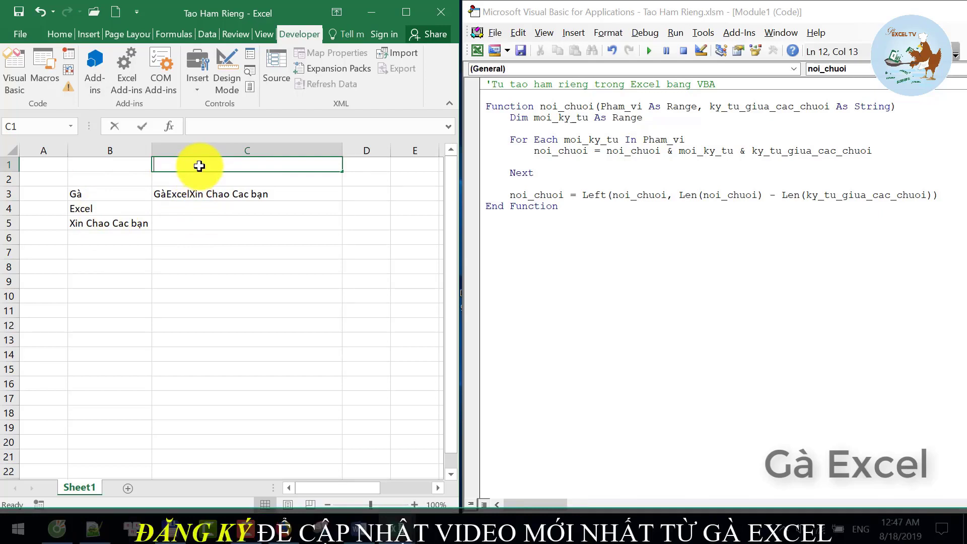
# Try *** and a space in C1, settling on ; so C3 reads Gà;Excel;Xin Chao Cac bạn
pyautogui.write('***')
pyautogui.press('Return')
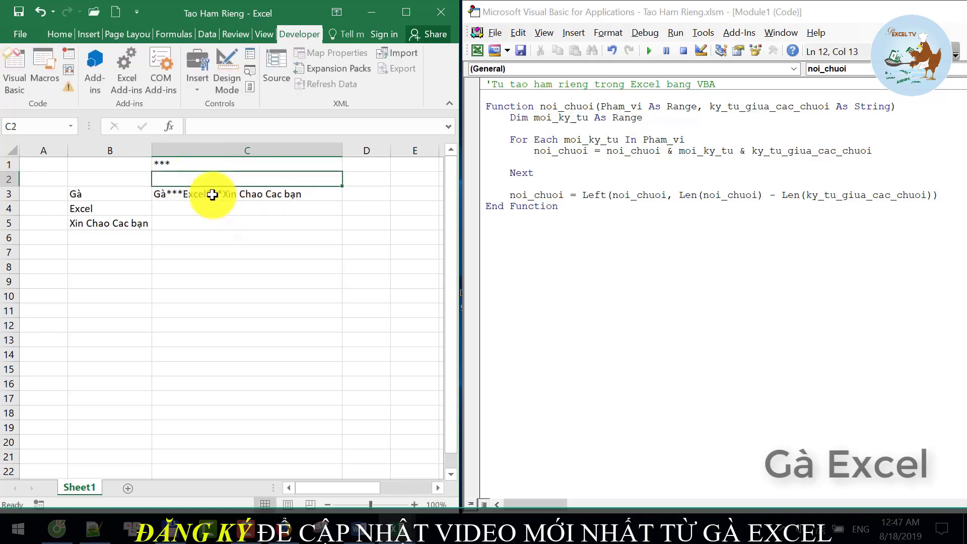
pyautogui.click(210, 193)
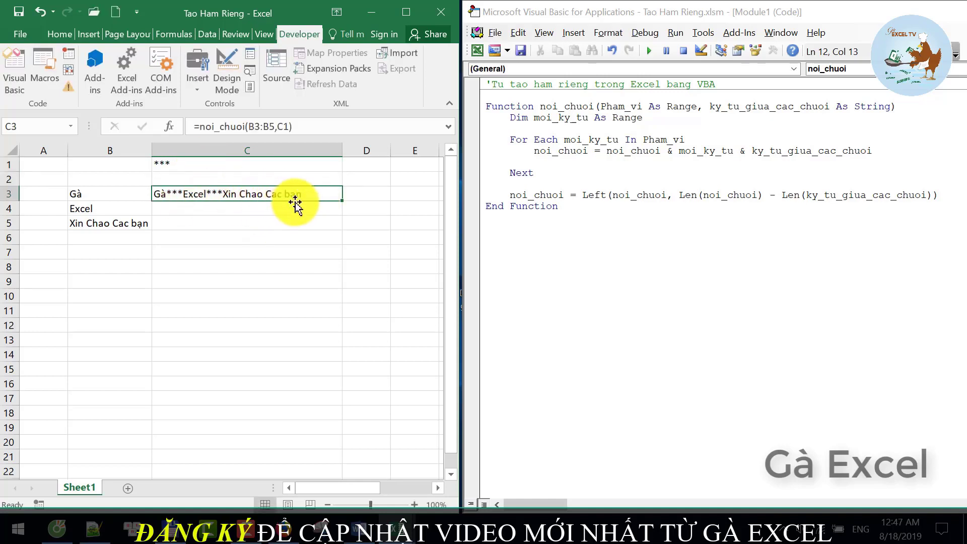
pyautogui.click(205, 165)
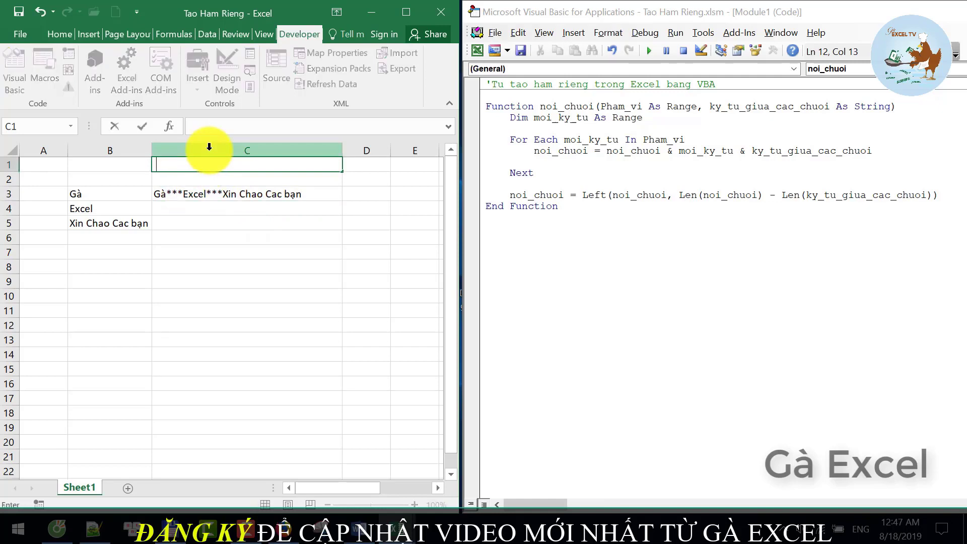
pyautogui.press('Return')
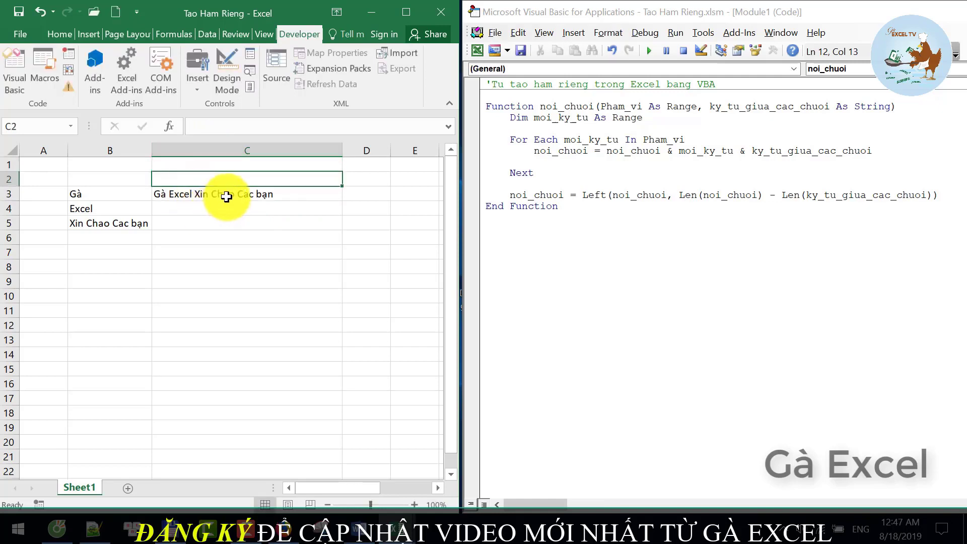
pyautogui.click(222, 195)
pyautogui.click(225, 169)
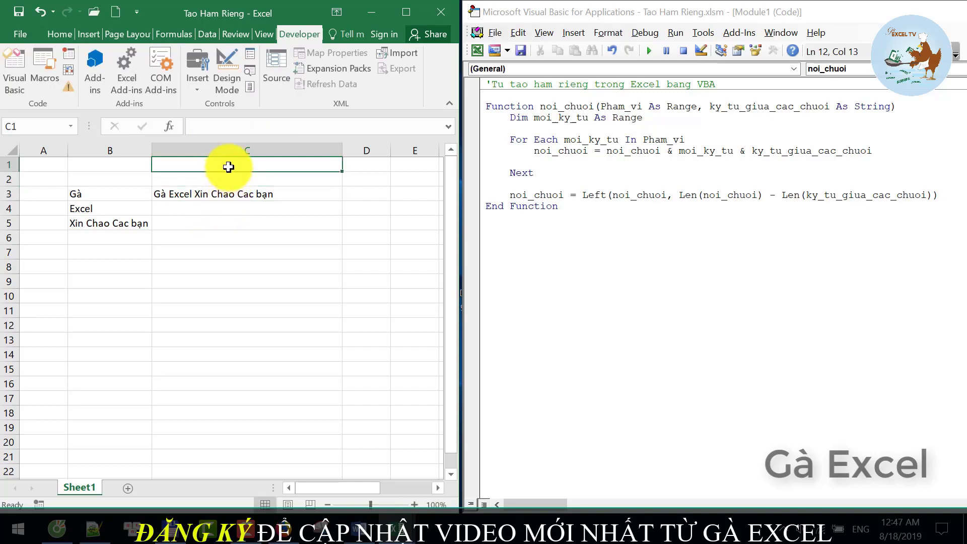
pyautogui.doubleClick(230, 167)
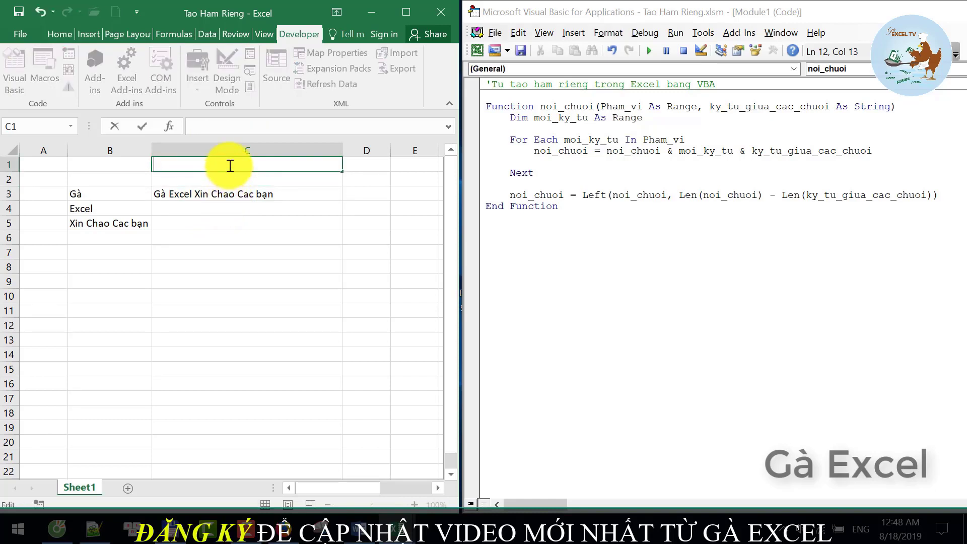
pyautogui.press('BackSpace')
pyautogui.write(';')
pyautogui.press('Return')
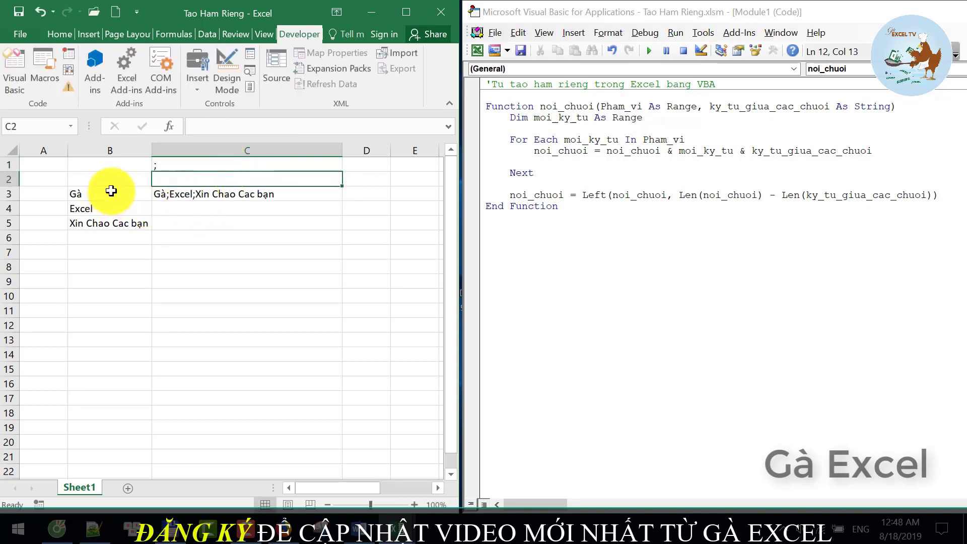
pyautogui.click(261, 196)
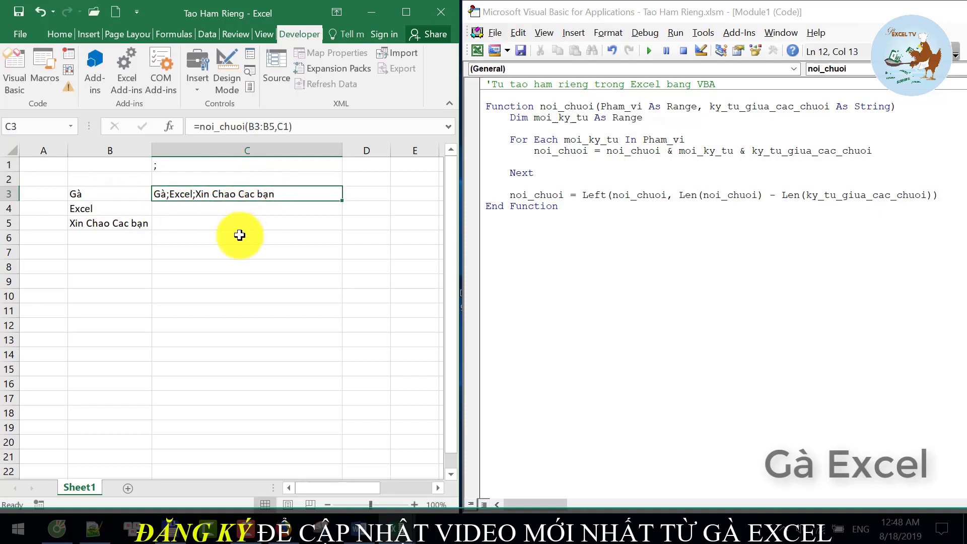
# Copy the three words in B3:B5
pyautogui.moveTo(76, 194); pyautogui.dragTo(95, 224)
pyautogui.click(108, 236)
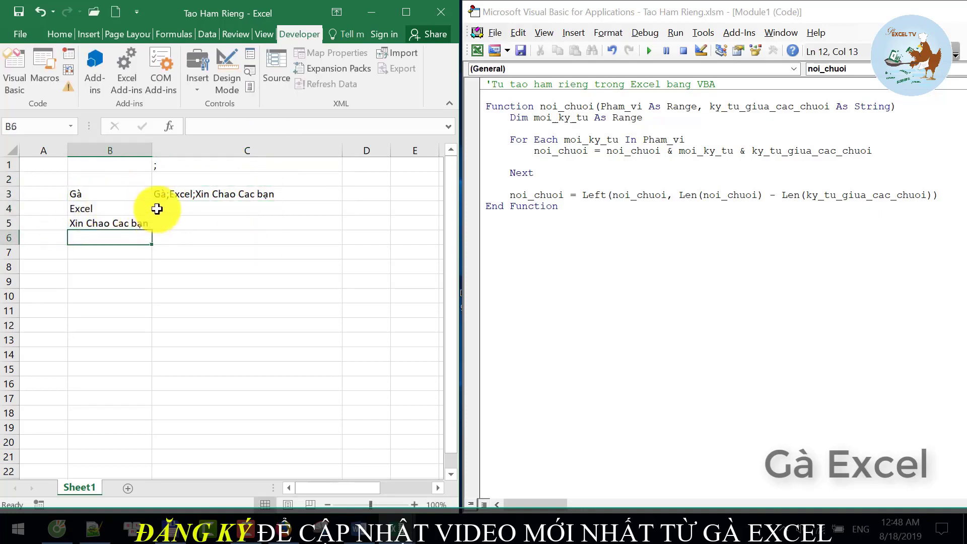
pyautogui.moveTo(124, 195); pyautogui.dragTo(125, 229)
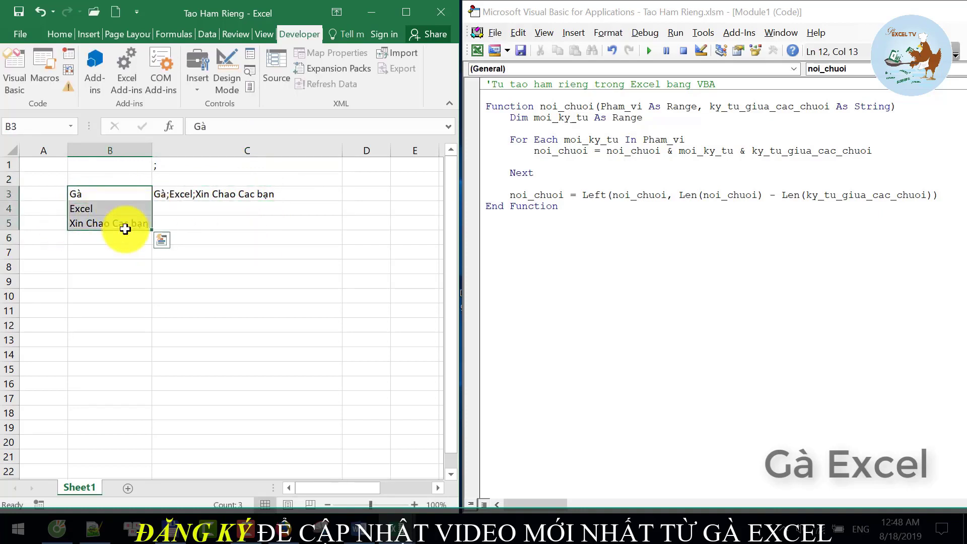
pyautogui.hotkey('ctrl', 'c')
# Paste B3:B5 transposed into D2:F2 using Paste Special with Transpose
pyautogui.click(383, 179)
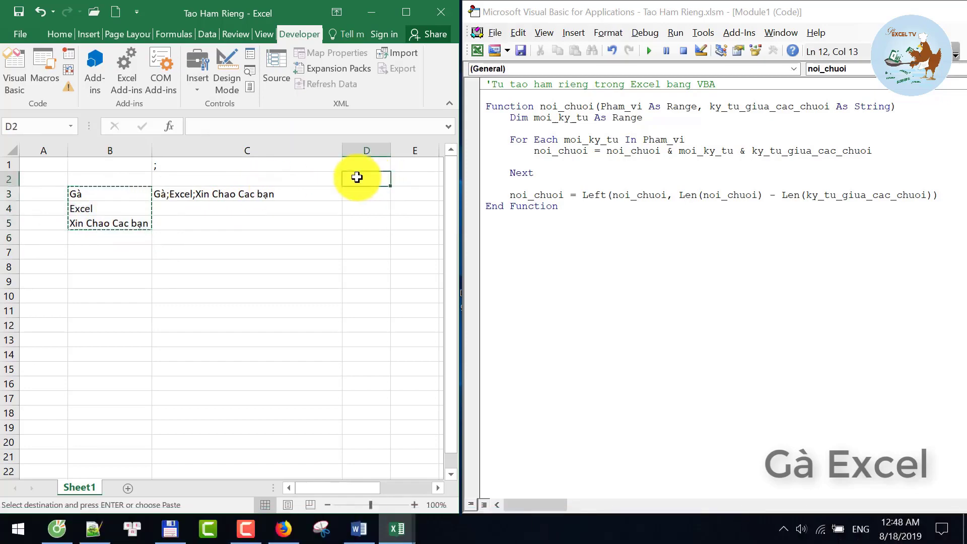
pyautogui.rightClick(358, 178)
pyautogui.click(410, 265)
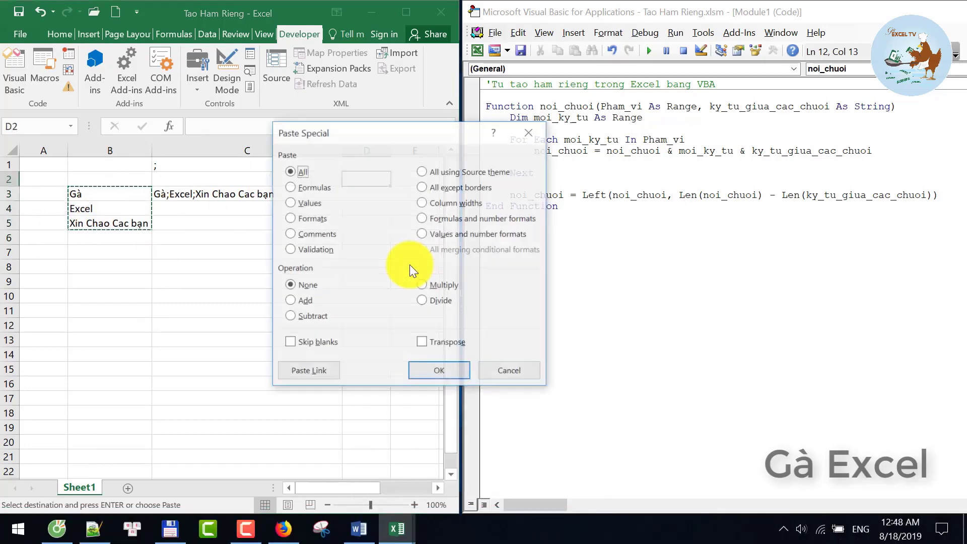
pyautogui.click(453, 343)
pyautogui.click(443, 370)
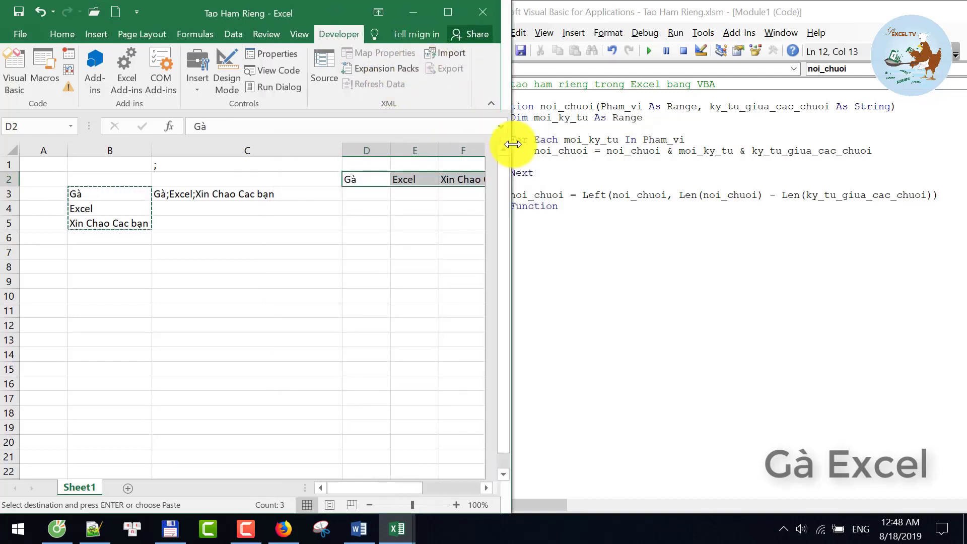
# Widen the Excel window so the pasted word in F2 is visible
pyautogui.moveTo(460, 137); pyautogui.dragTo(463, 137)
pyautogui.moveTo(604, 21); pyautogui.dragTo(675, 31)
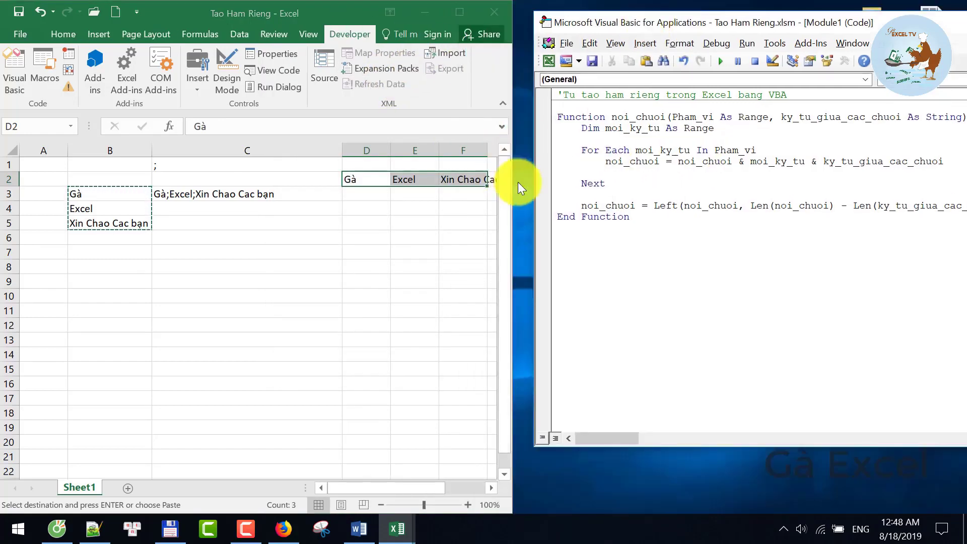
pyautogui.click(464, 177)
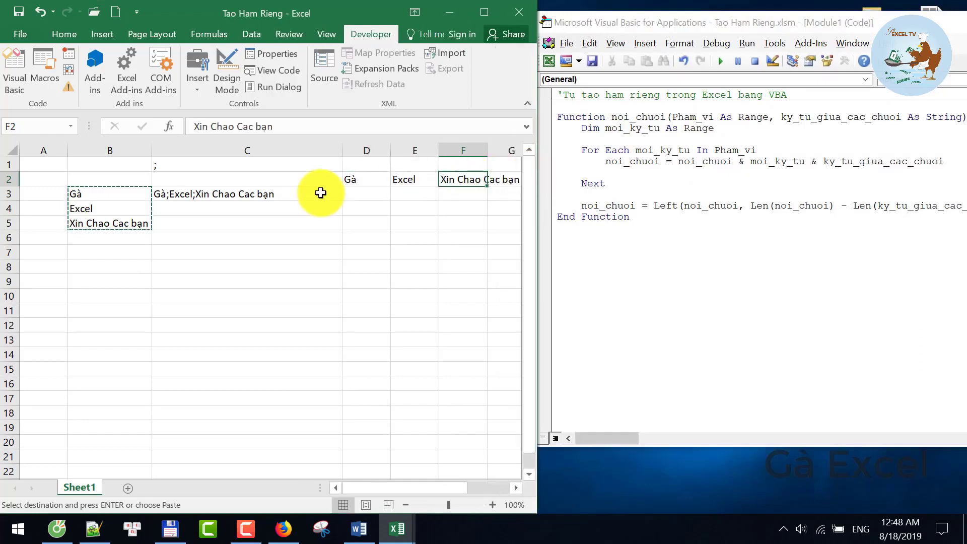
pyautogui.click(319, 191)
pyautogui.press('Right')
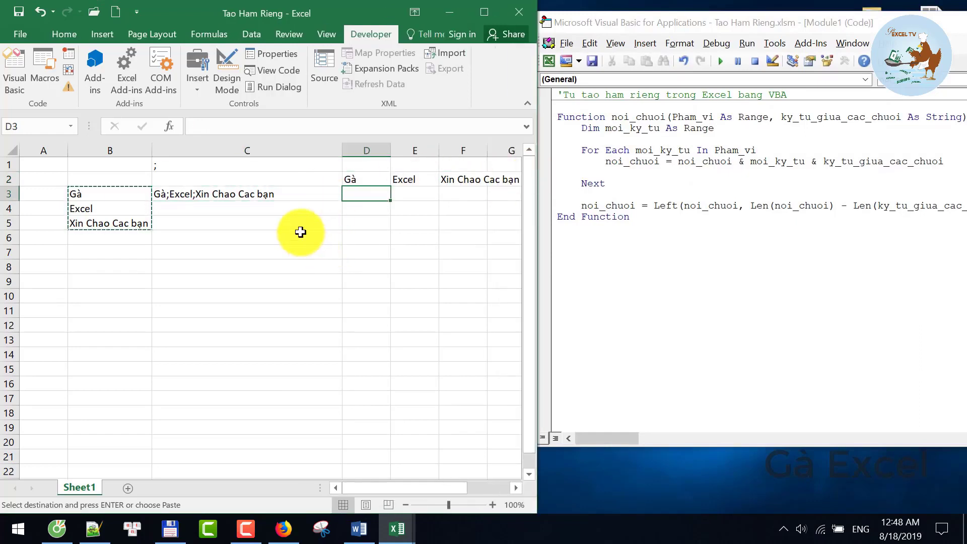
pyautogui.press('Down')
pyautogui.press('Down')
# Enter =noi_chuoi(D2:G2," ") in C5 to join the row with spaces
pyautogui.press('Left')
pyautogui.write('=noi')
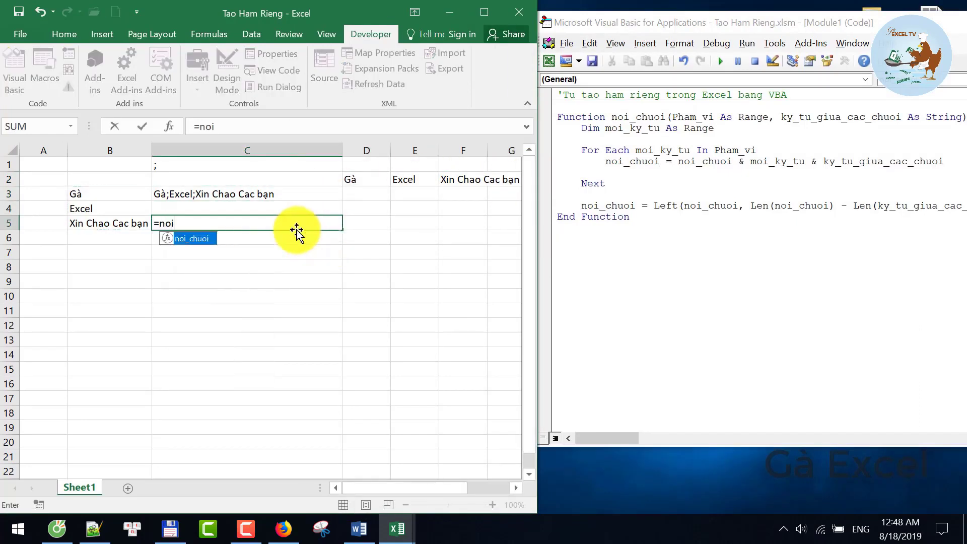
pyautogui.press('Tab')
pyautogui.moveTo(360, 179); pyautogui.dragTo(509, 182)
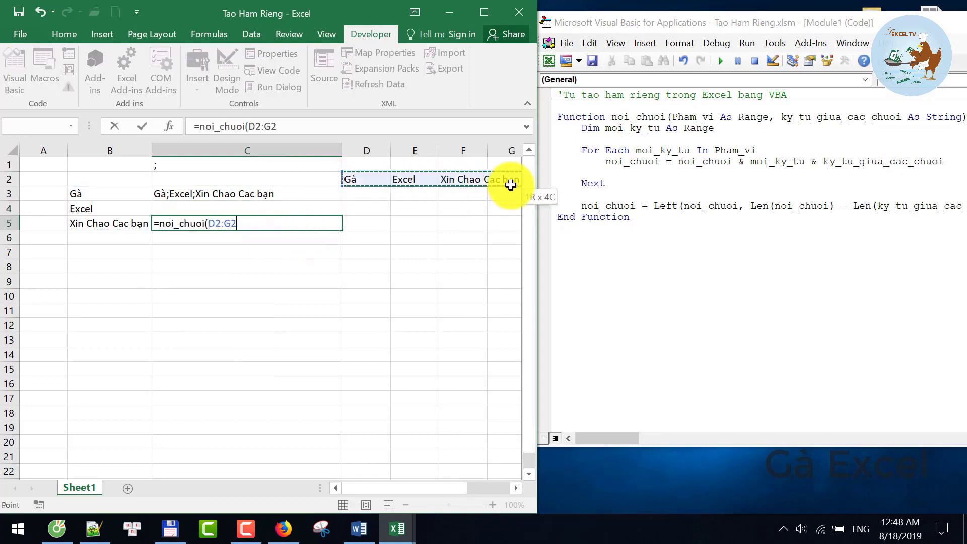
pyautogui.write(',"')
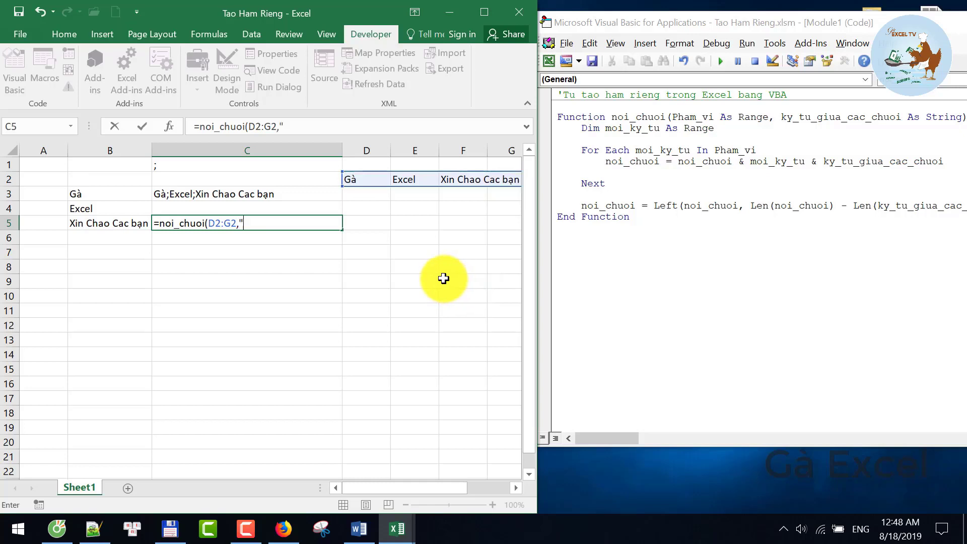
pyautogui.write(' "')
pyautogui.press('Return')
pyautogui.press('Up')
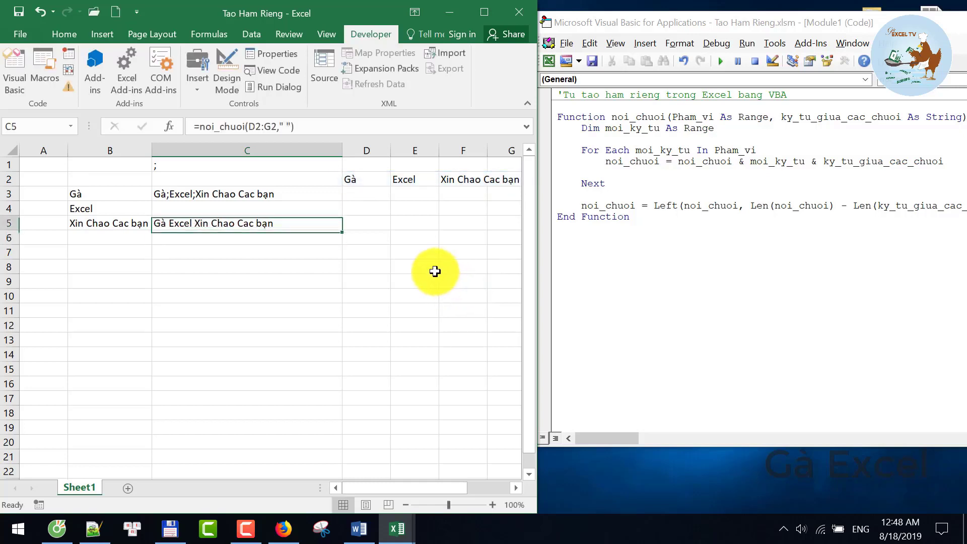
pyautogui.moveTo(120, 196); pyautogui.dragTo(201, 223)
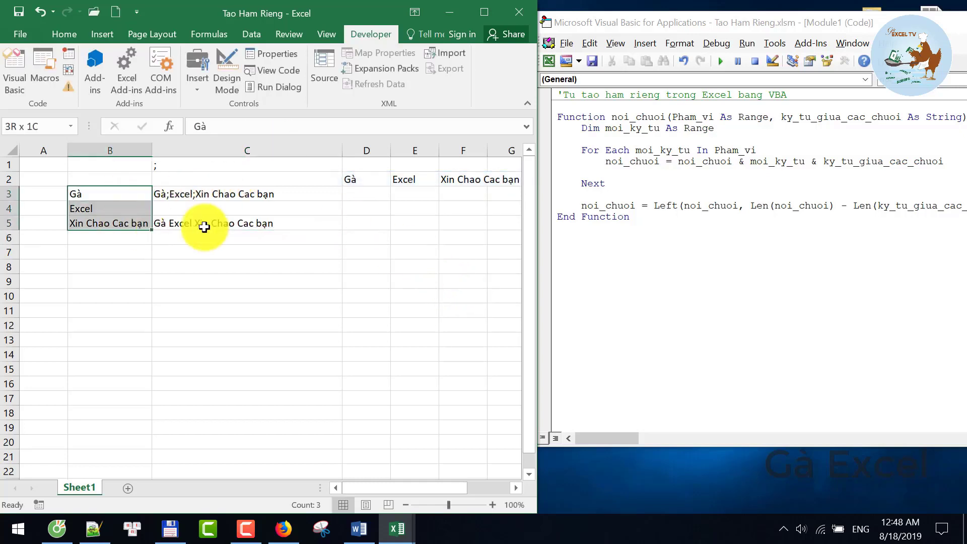
pyautogui.click(595, 255)
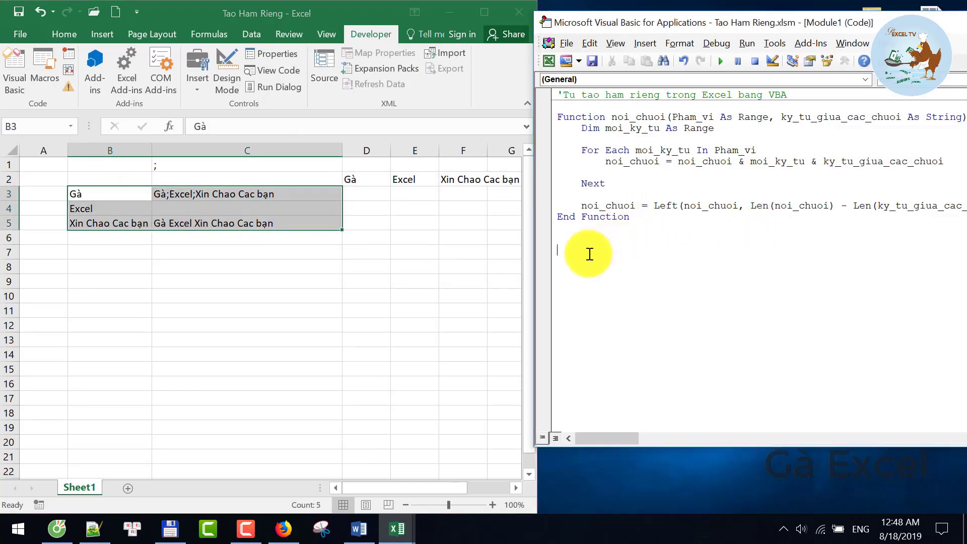
# Delete the test data in B1:G6 and start typing a new function below End Function
pyautogui.moveTo(123, 166); pyautogui.dragTo(502, 247)
pyautogui.press('Delete')
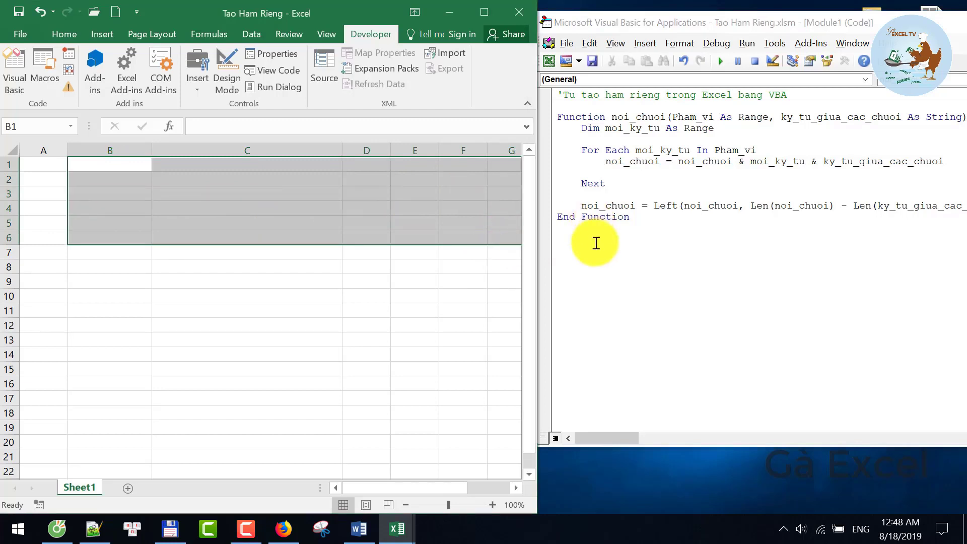
pyautogui.click(596, 242)
pyautogui.write('func')
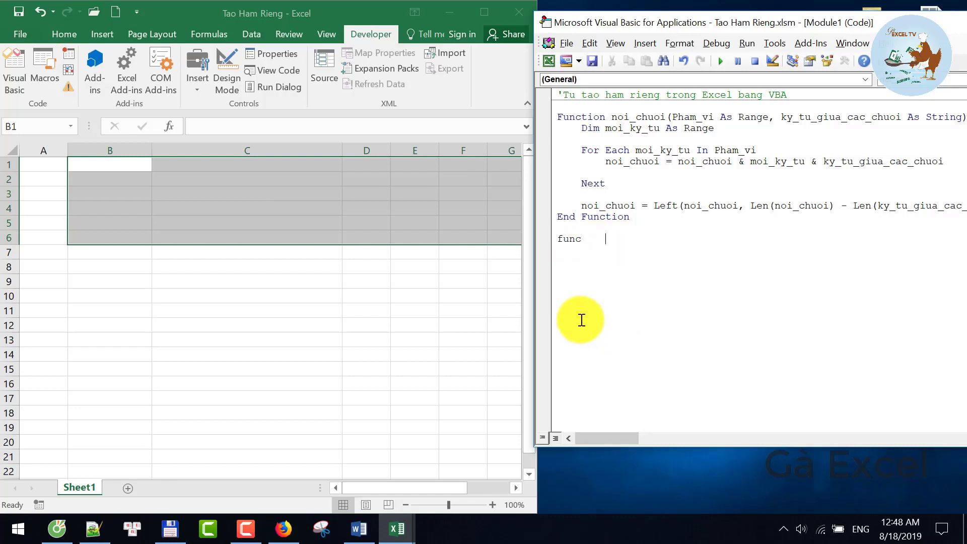
pyautogui.press('BackSpace')
pyautogui.press('BackSpace')
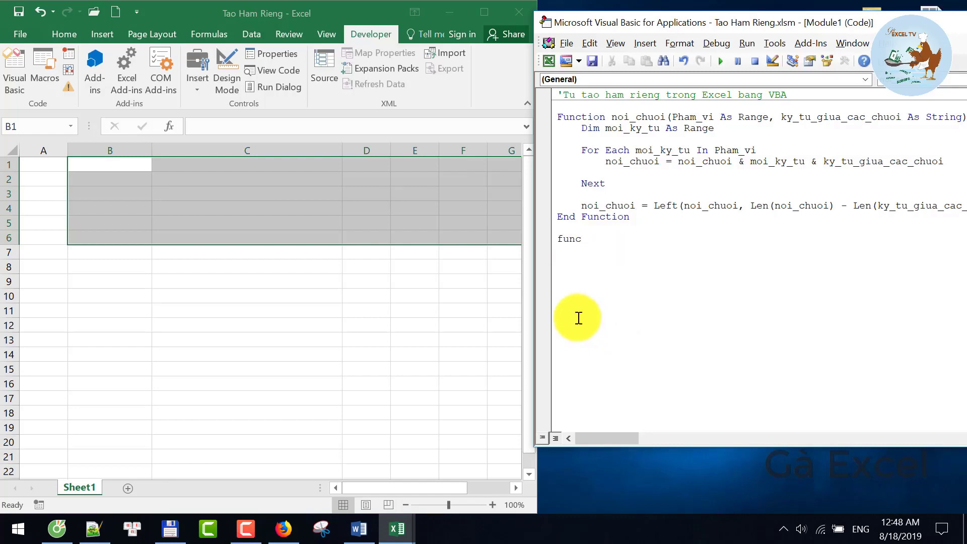
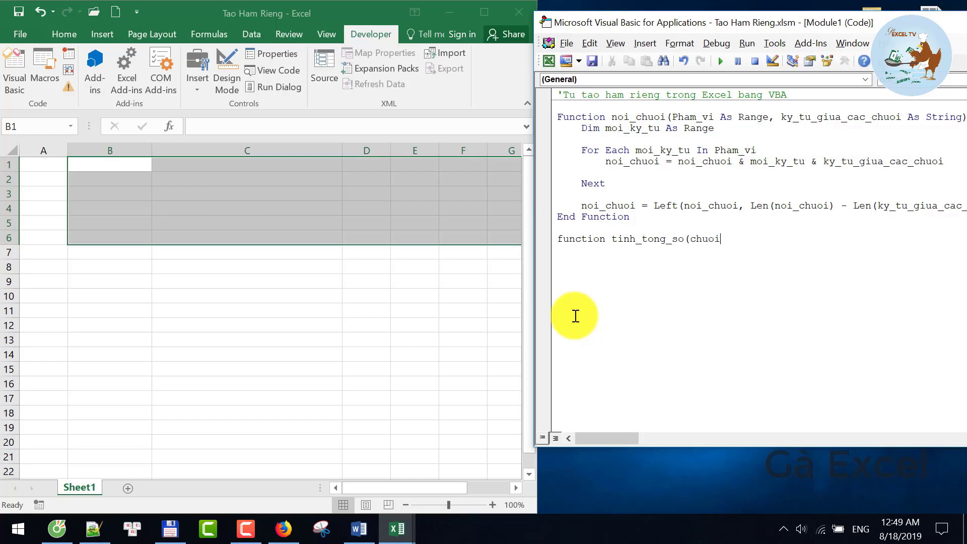
# Write the Function tinh_tong_so(chuoi As String) header and declare Dim i As Integer inside it
pyautogui.write('s St')
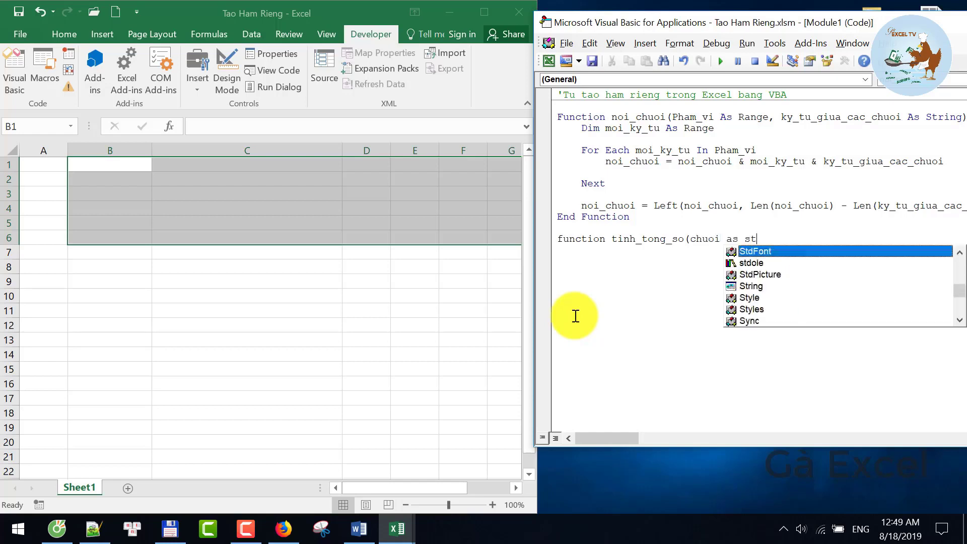
pyautogui.write('ring)')
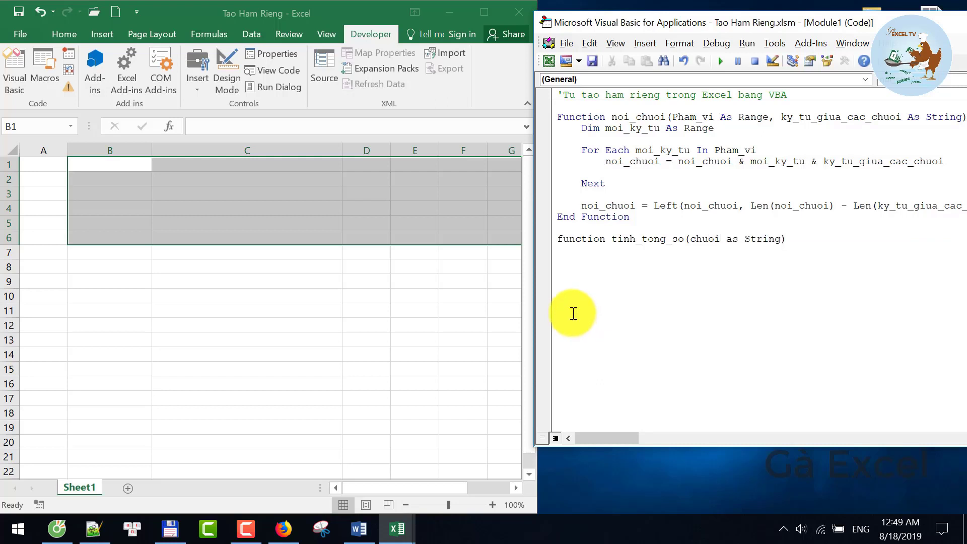
pyautogui.press('Return')
pyautogui.press('Return')
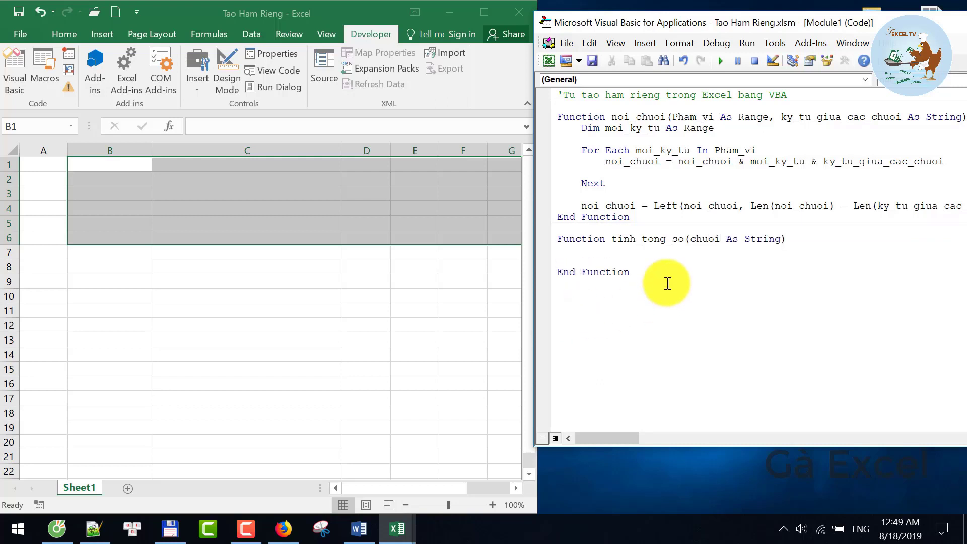
pyautogui.doubleClick(705, 239)
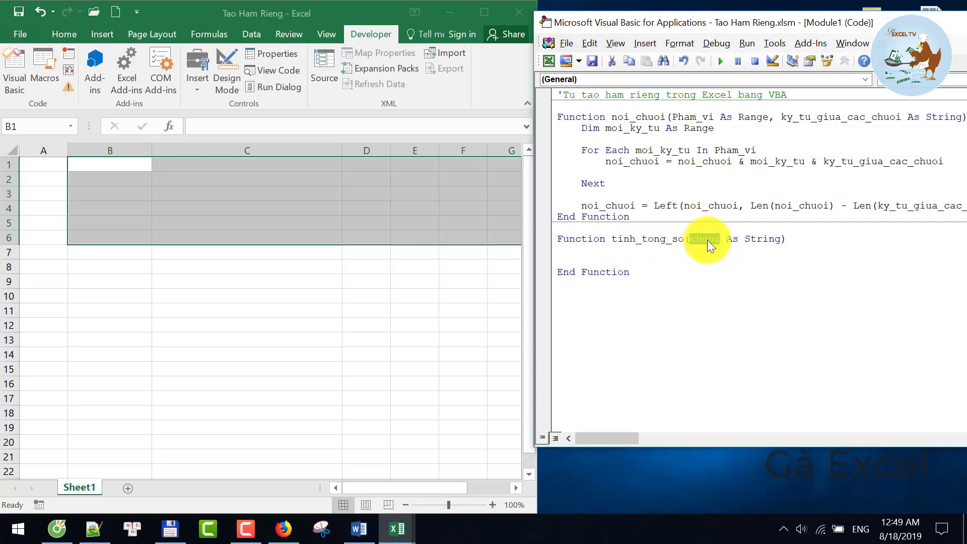
pyautogui.click(648, 258)
pyautogui.click(630, 254)
pyautogui.write('dim i a')
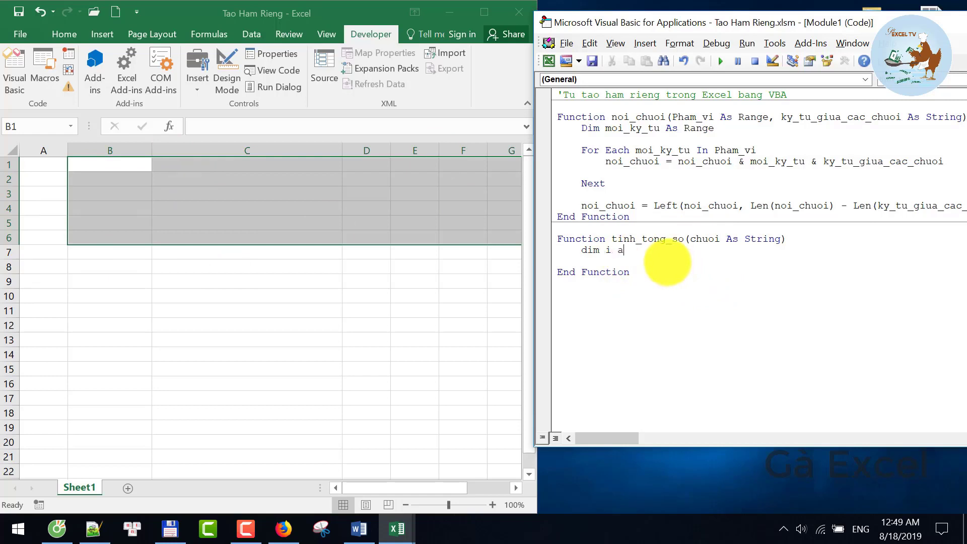
pyautogui.write('s In')
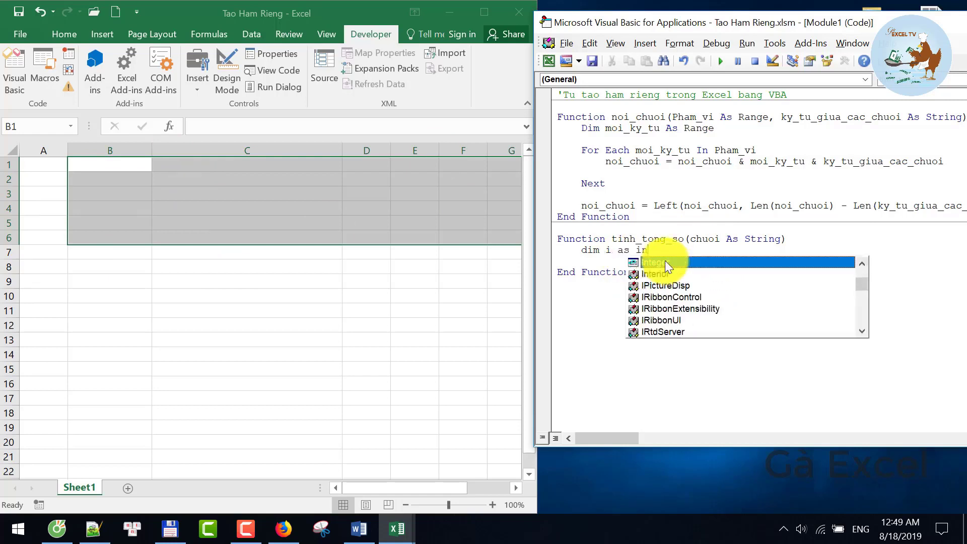
pyautogui.write('teger')
# Enter 'Ga 124 Excel56 hello' in B2 and widen column B to 18.00
pyautogui.click(126, 188)
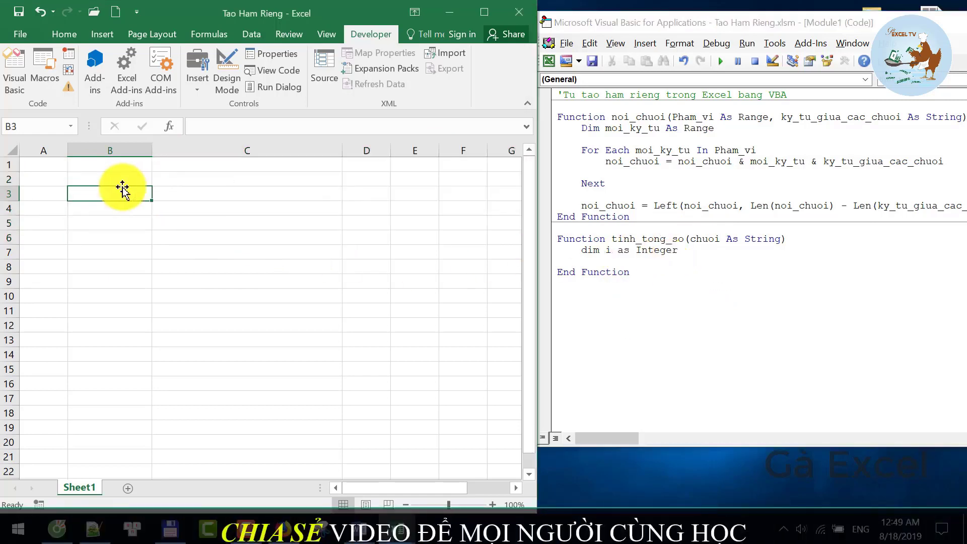
pyautogui.click(113, 182)
pyautogui.write('Ga 124  Excel56 hello')
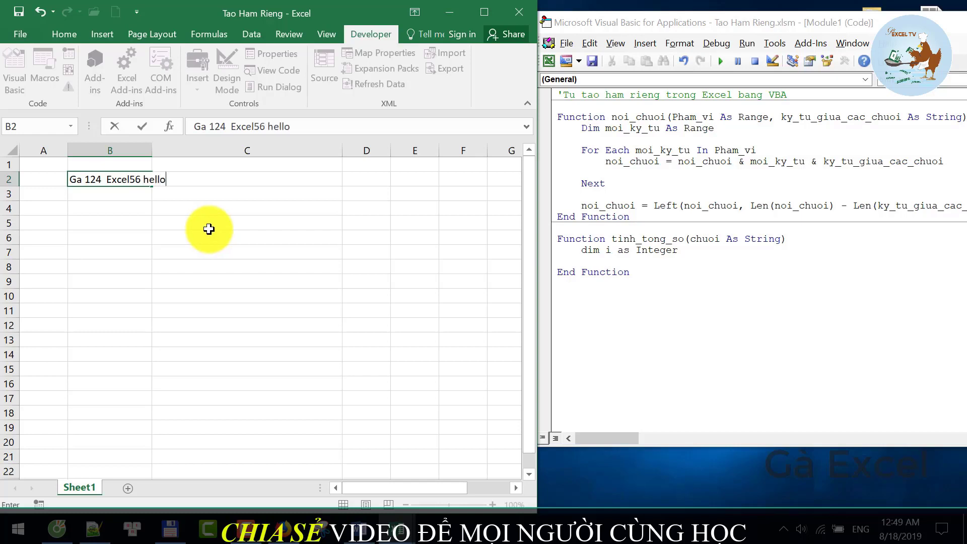
pyautogui.press('Return')
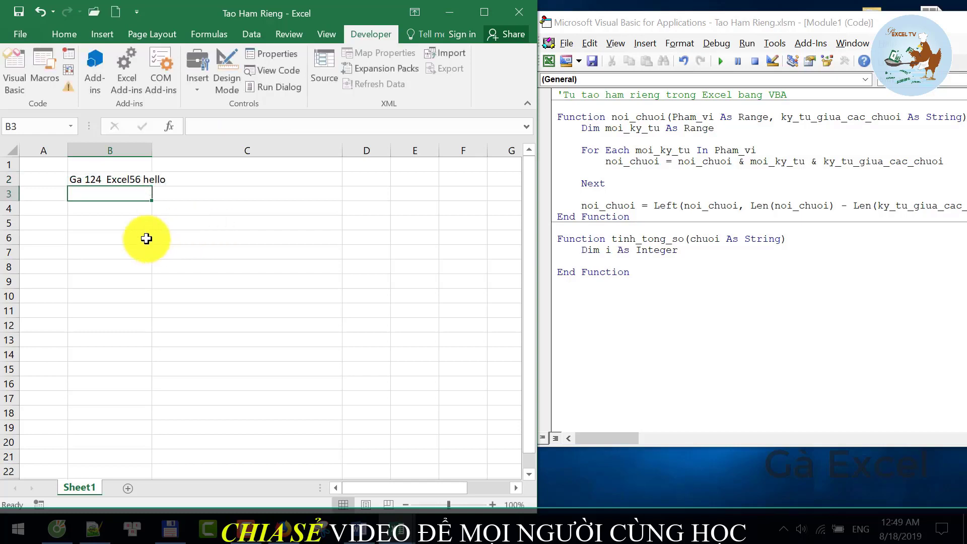
pyautogui.moveTo(152, 150); pyautogui.dragTo(170, 153)
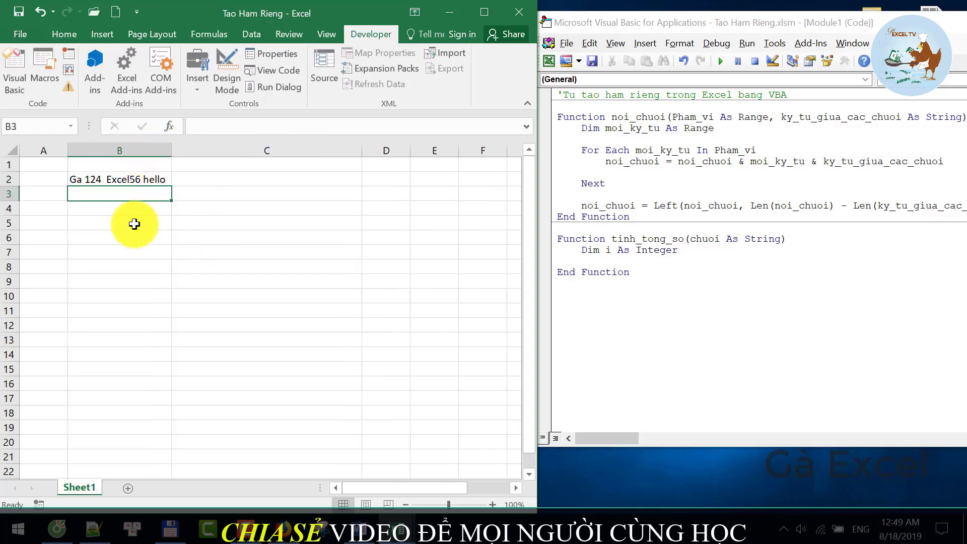
# Inspect the characters of B2's sample text in edit mode
pyautogui.doubleClick(76, 181)
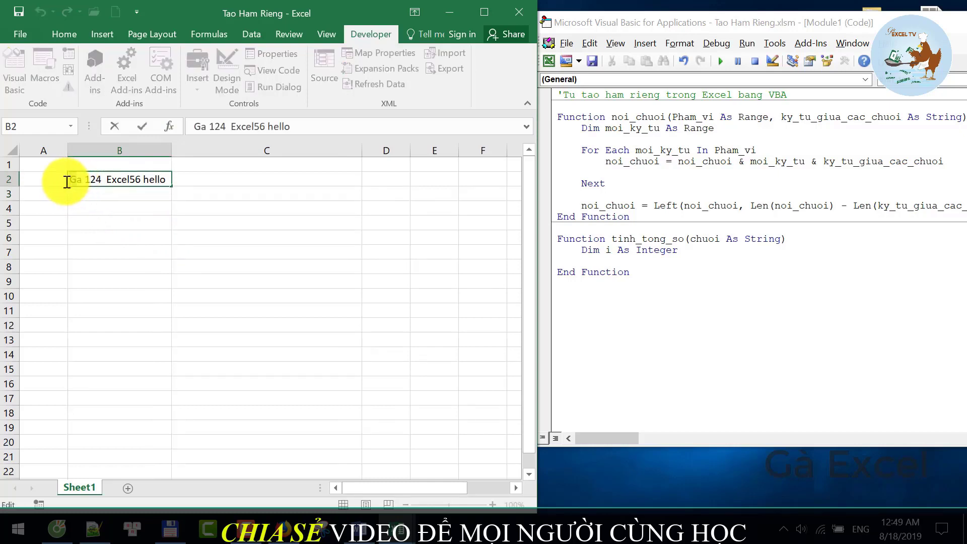
pyautogui.moveTo(67, 182); pyautogui.dragTo(100, 183)
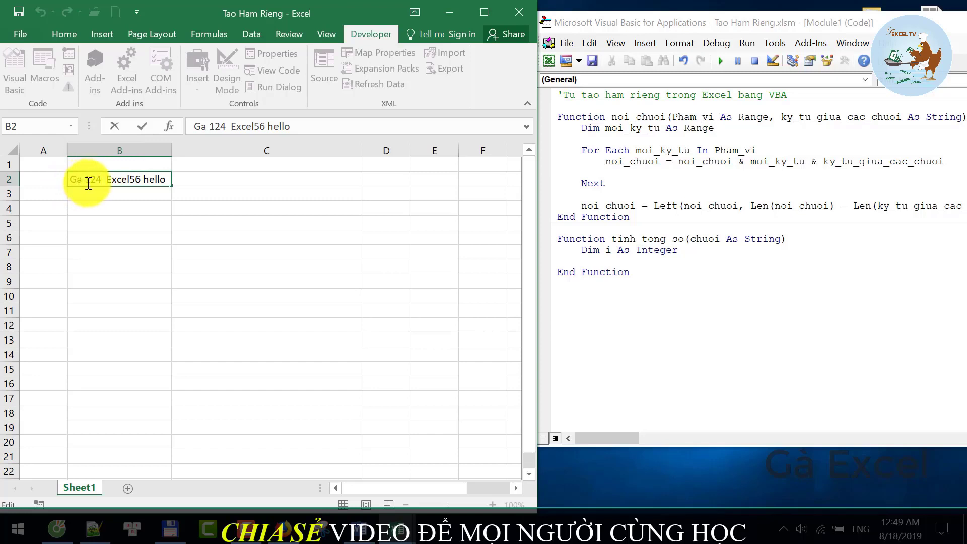
pyautogui.moveTo(86, 182); pyautogui.dragTo(132, 184)
pyautogui.click(81, 208)
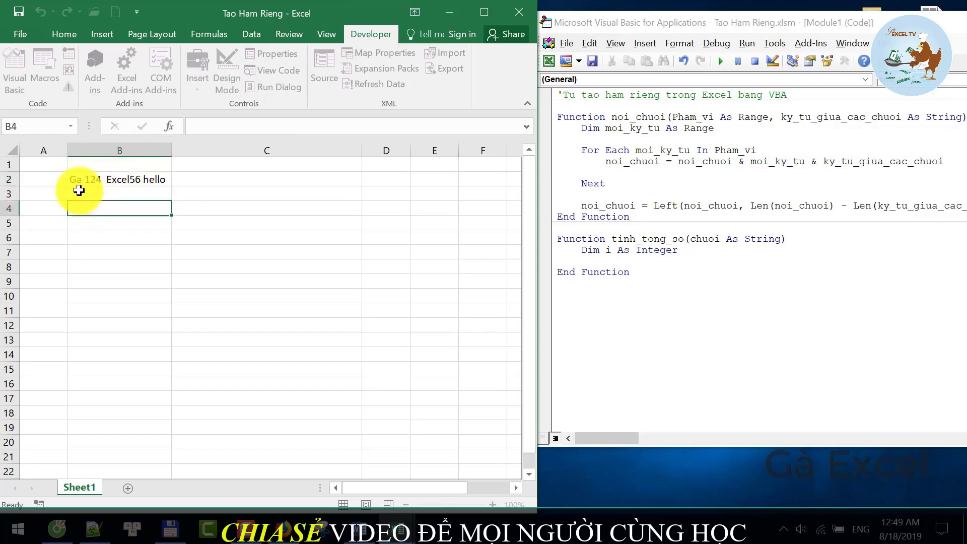
pyautogui.click(166, 181)
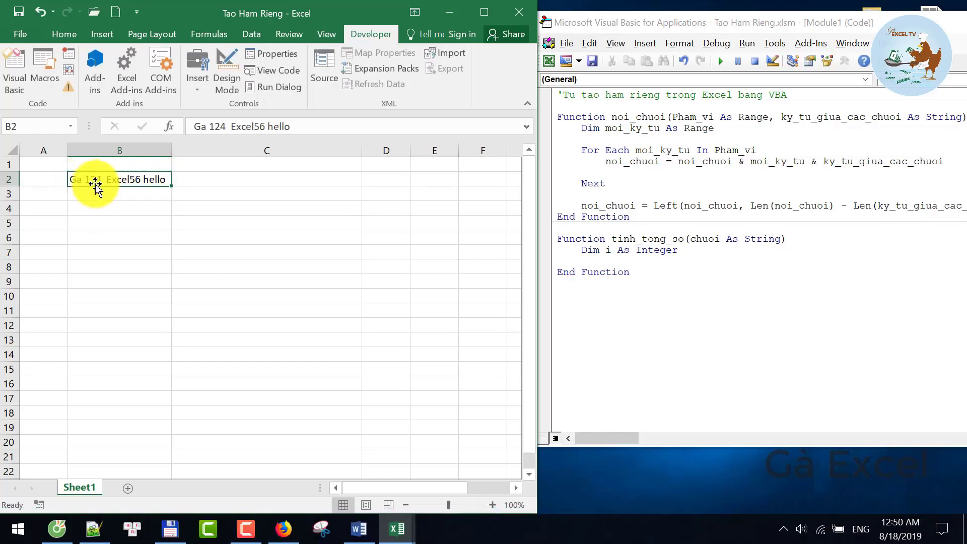
# Insert the line tinh_tong_so = 0 above the Dim i As Integer declaration
pyautogui.click(582, 256)
pyautogui.moveTo(582, 250); pyautogui.dragTo(684, 250)
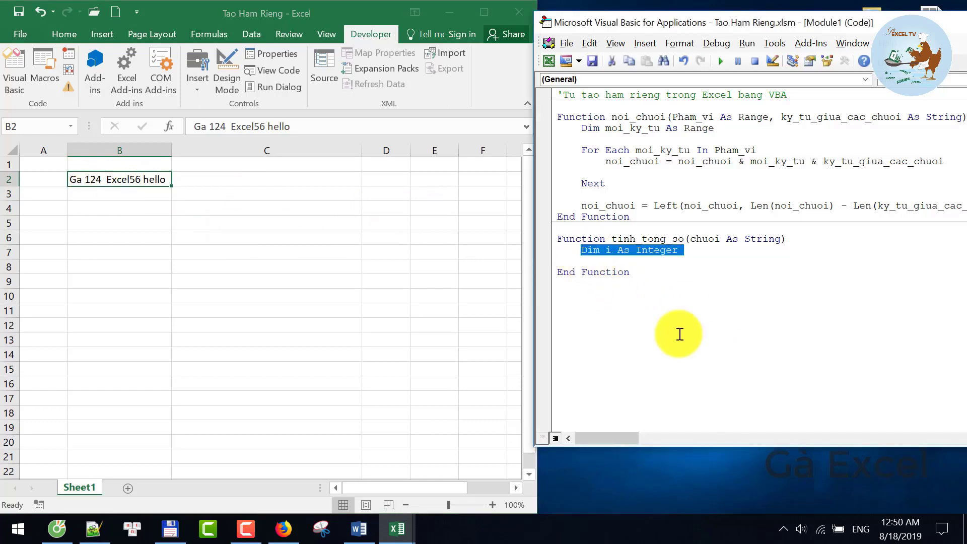
pyautogui.press('Left')
pyautogui.press('Return')
pyautogui.press('Up')
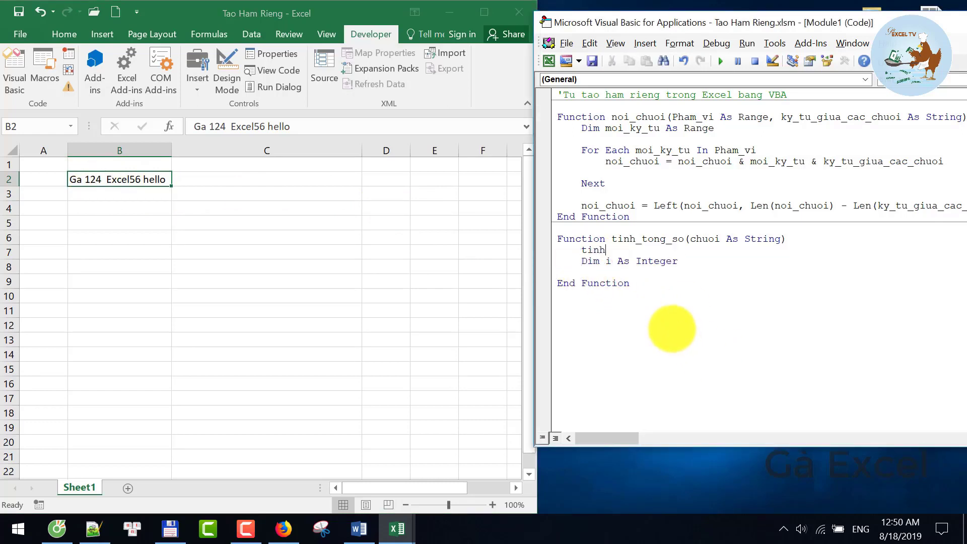
pyautogui.write('_tong')
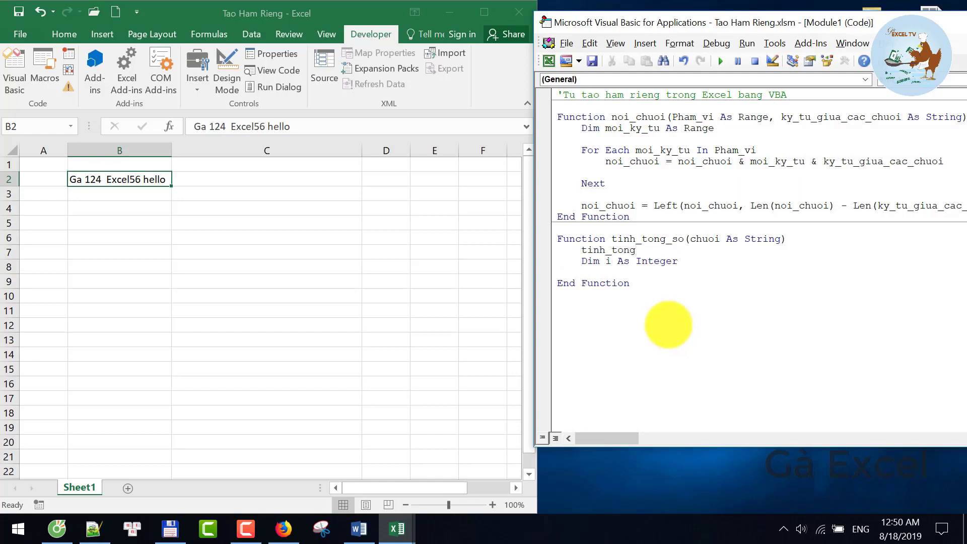
pyautogui.write('_so =')
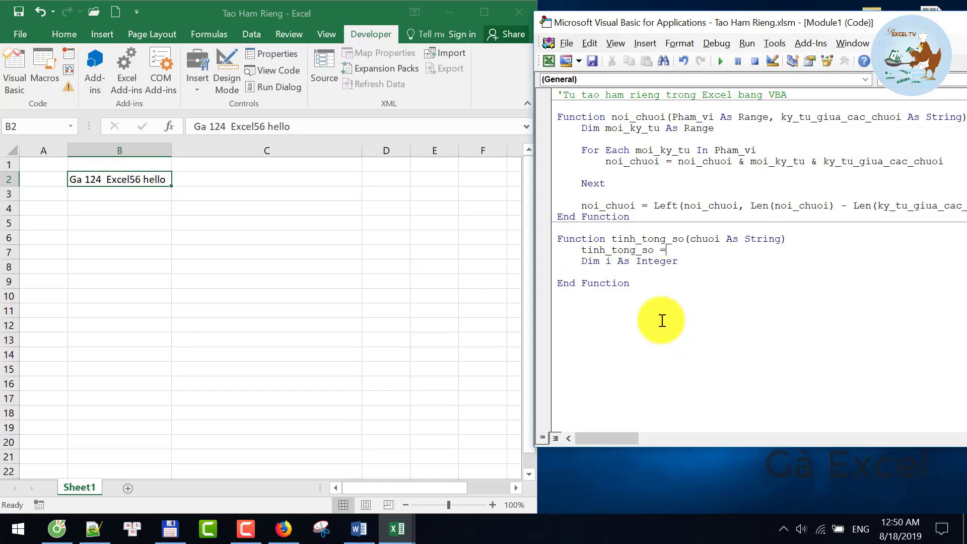
pyautogui.write(' 0')
pyautogui.press('Return')
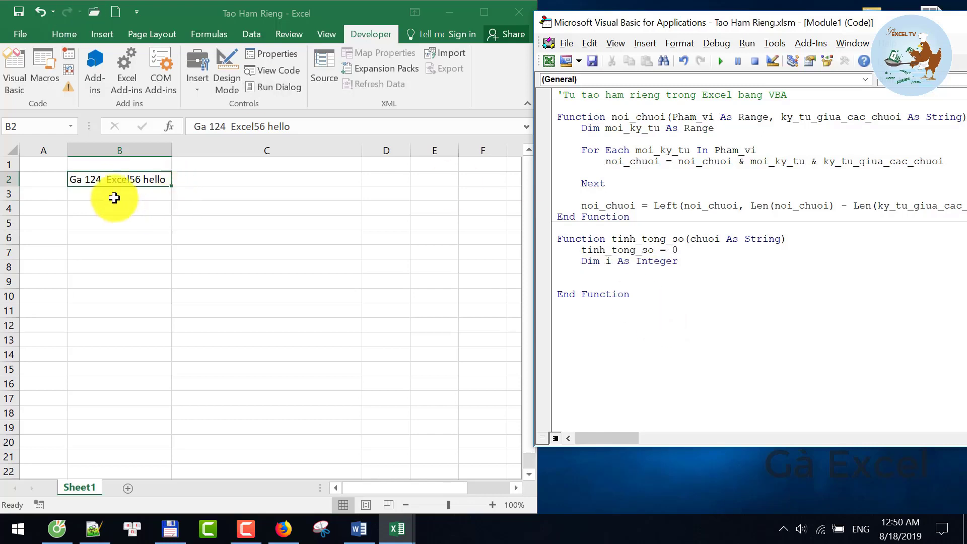
# Review B2's text in the worksheet and select B4 for a test formula
pyautogui.click(88, 180)
pyautogui.doubleClick(96, 180)
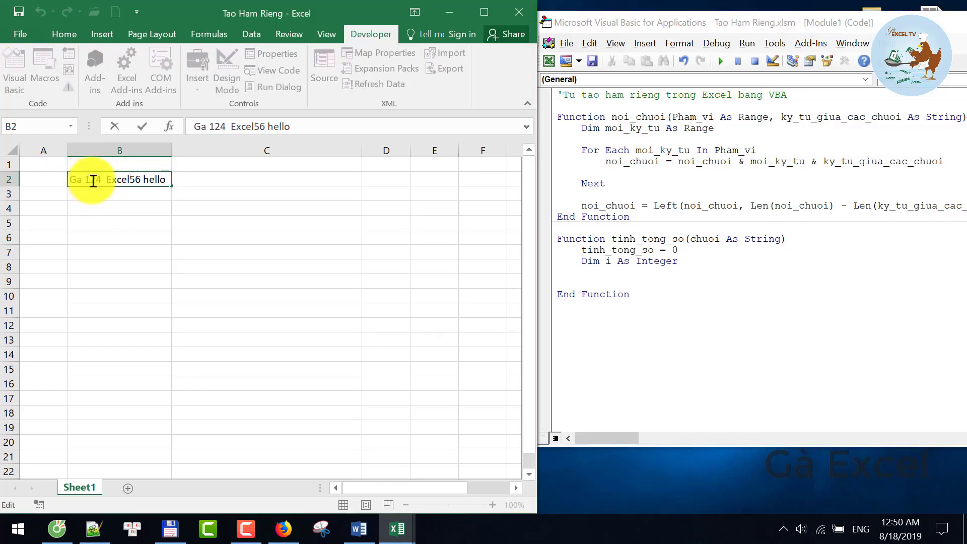
pyautogui.click(120, 213)
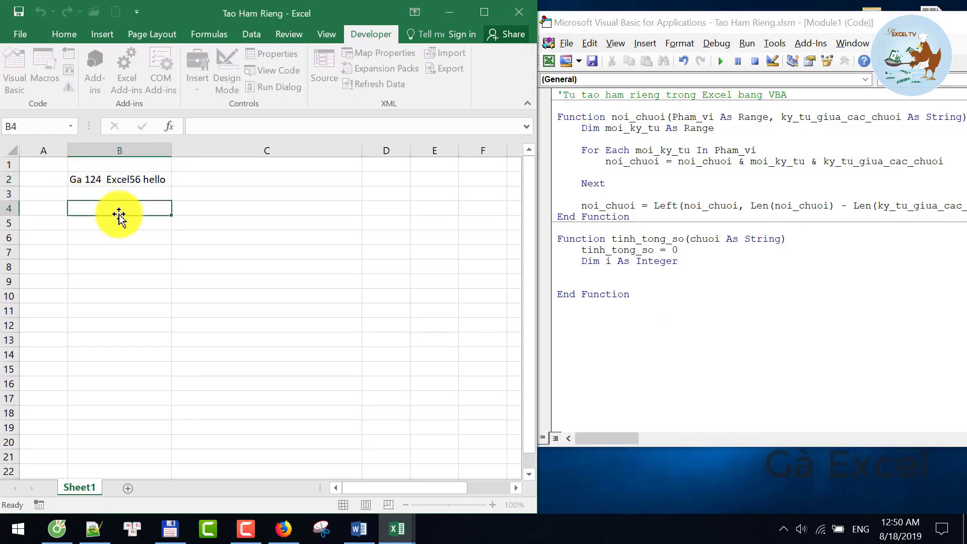
# Enter =MID(B2,9,1) in B4, changing the start position from 5 to 9 to get E
pyautogui.write('=mid')
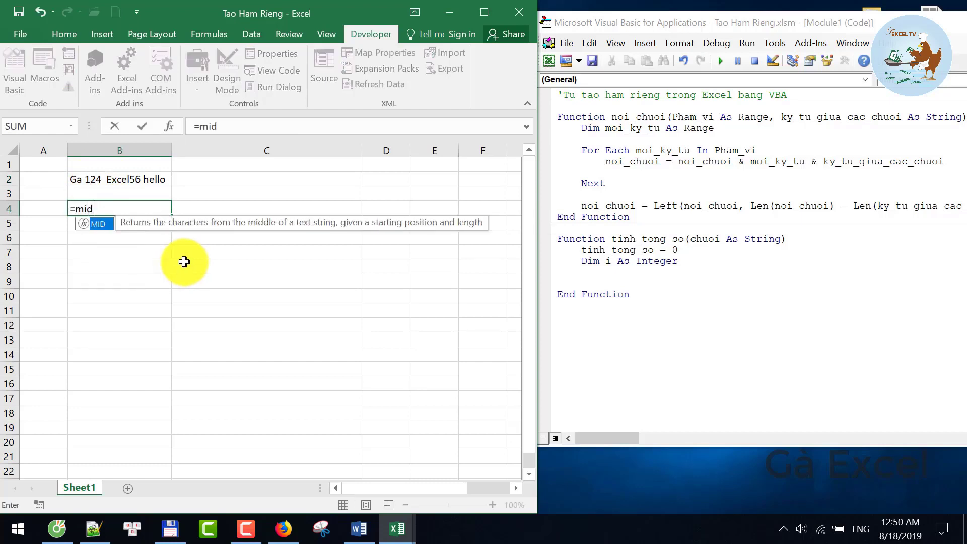
pyautogui.press('Tab')
pyautogui.click(138, 183)
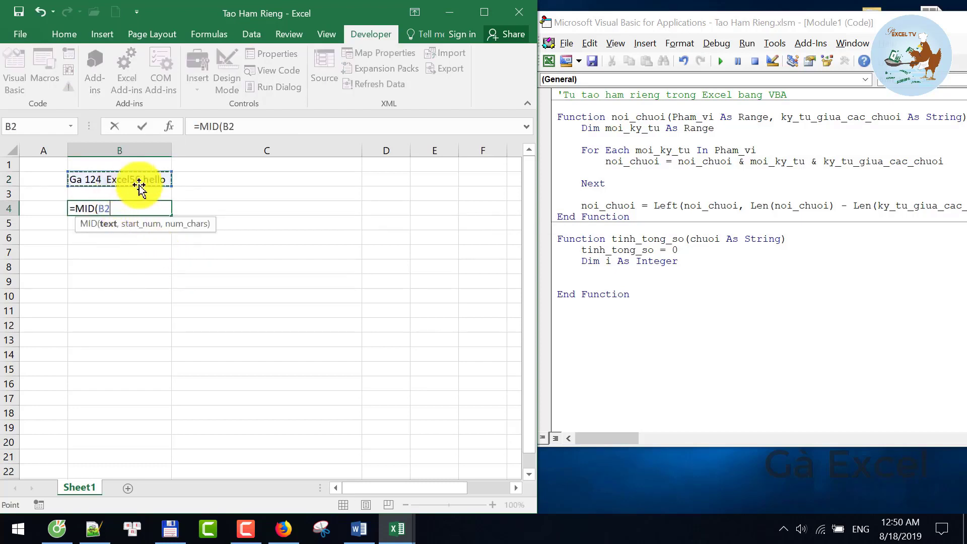
pyautogui.write(',5')
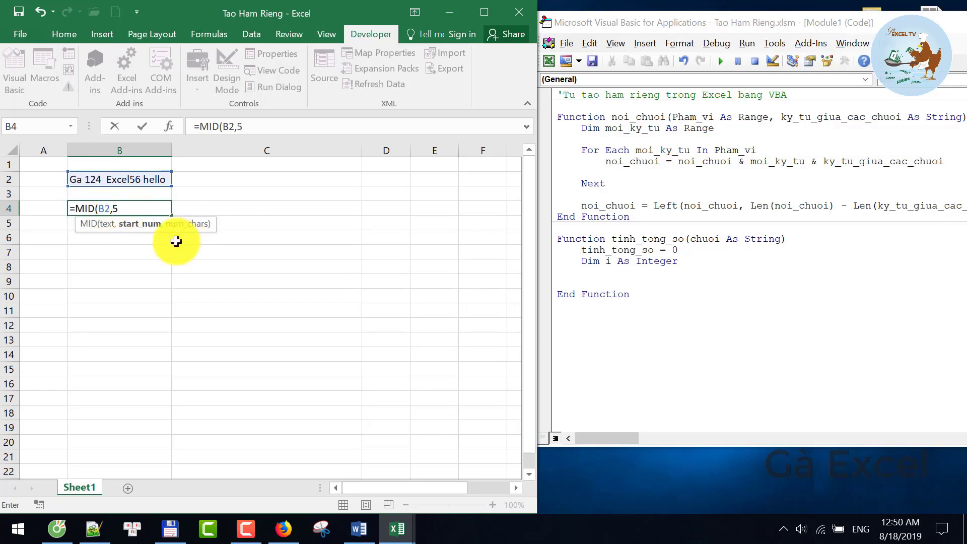
pyautogui.write(',1')
pyautogui.hotkey('ctrl', 'Return')
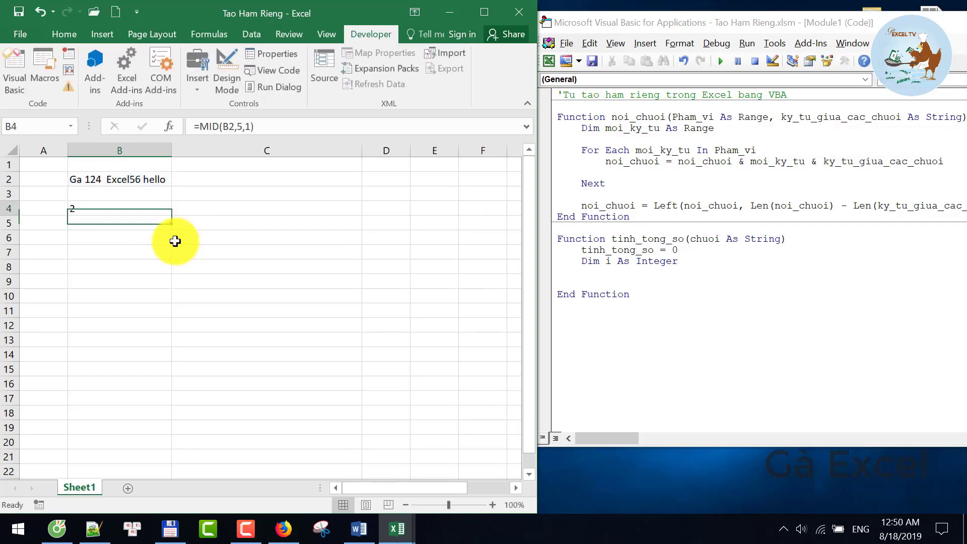
pyautogui.doubleClick(108, 206)
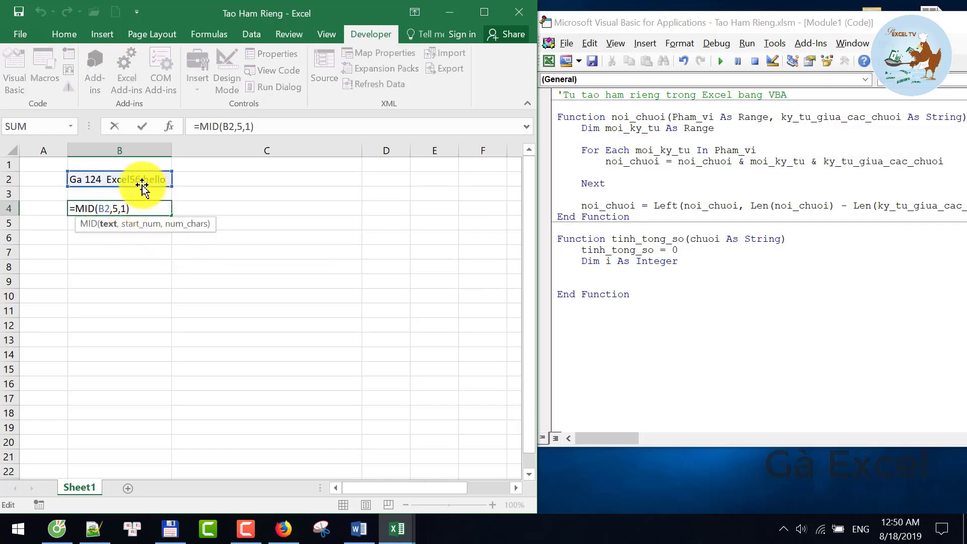
pyautogui.doubleClick(114, 208)
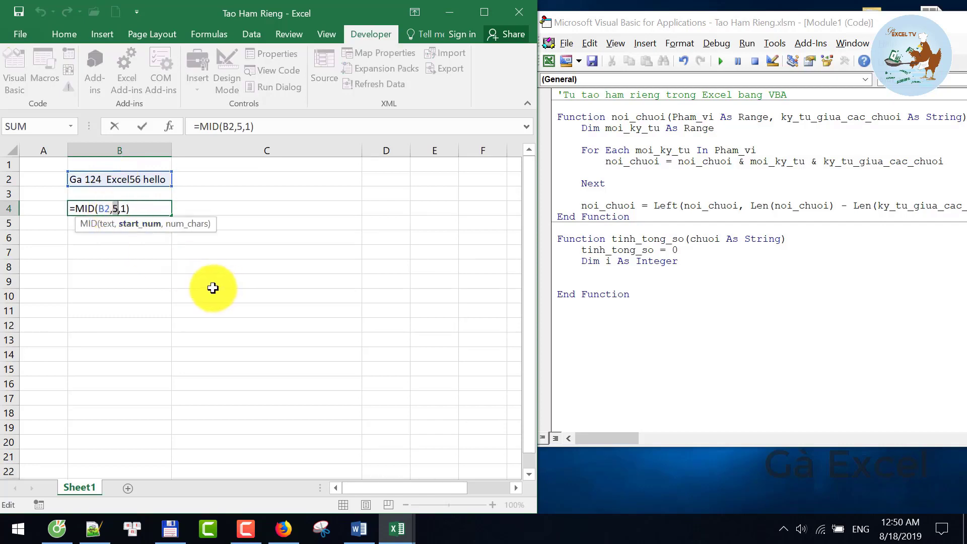
pyautogui.write('9')
pyautogui.hotkey('ctrl', 'Return')
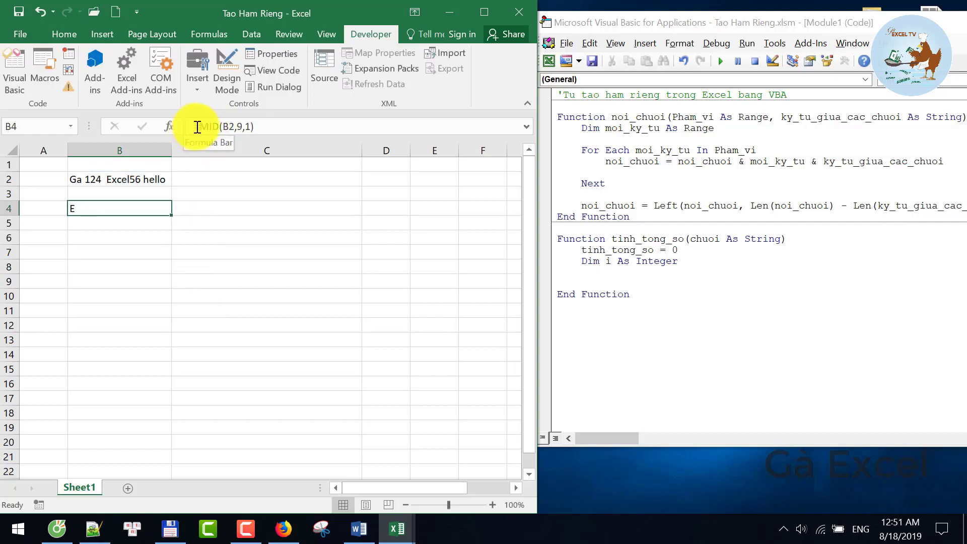
# Clear the MID test formula from B4
pyautogui.moveTo(200, 127); pyautogui.dragTo(255, 127)
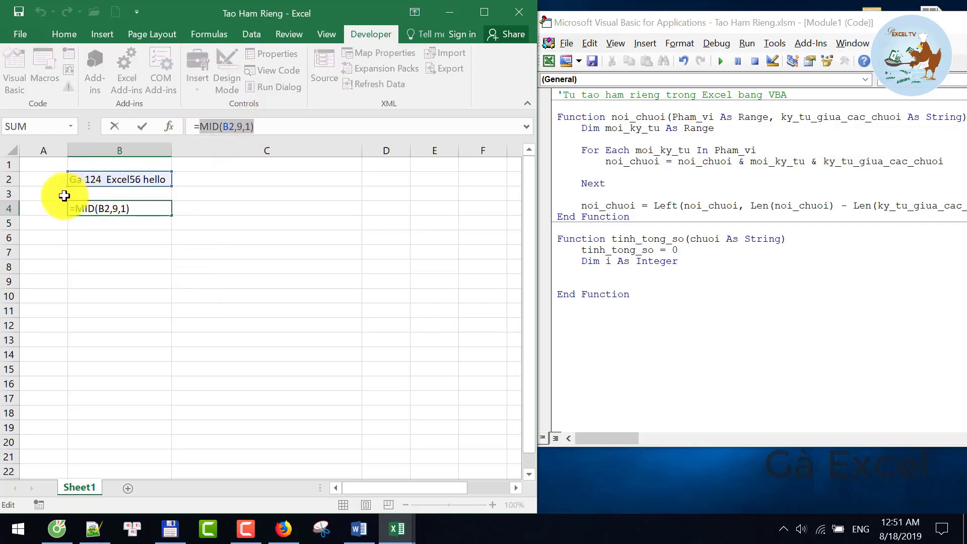
pyautogui.press('Escape')
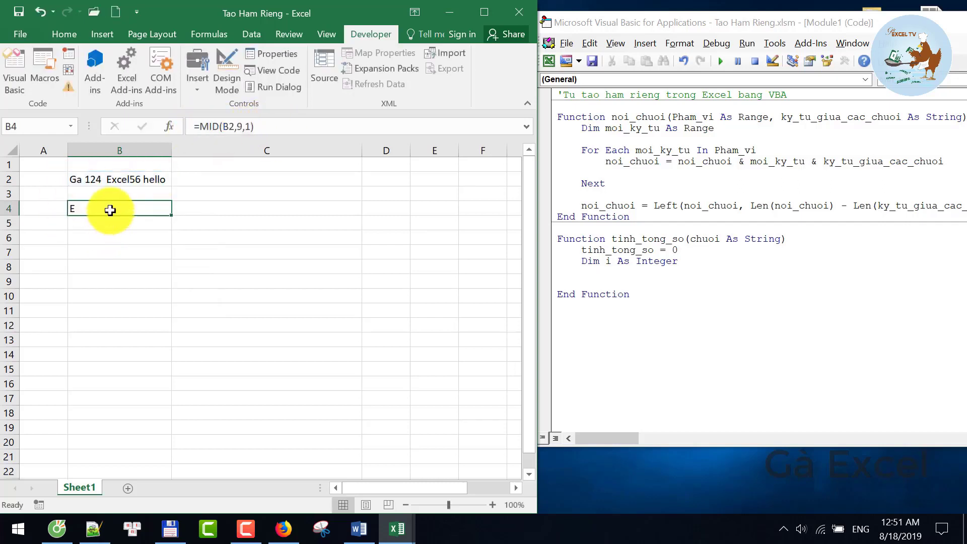
pyautogui.press('Delete')
pyautogui.click(631, 271)
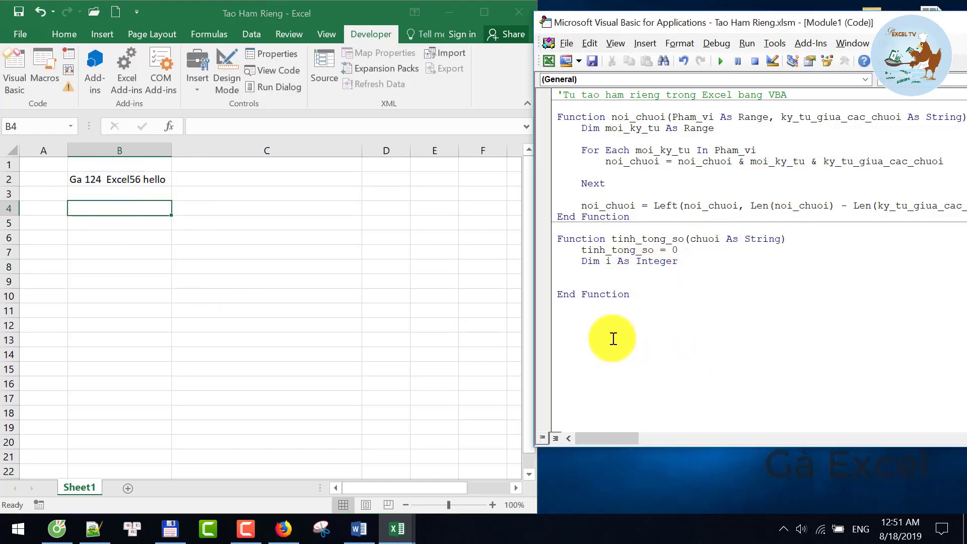
# Add the For i = 1 To Len(chuoi) loop header and check that =LEN(B2) gives 21
pyautogui.write('for i =1 t')
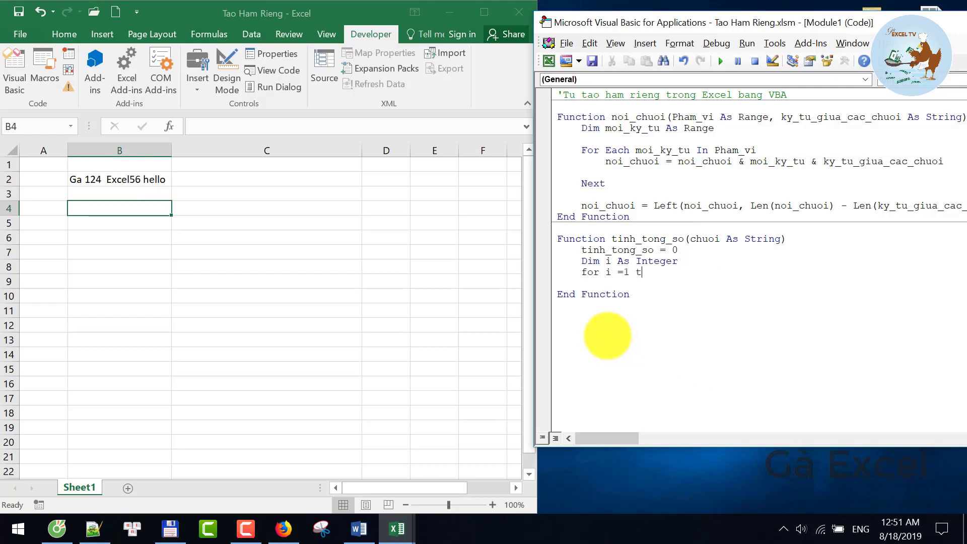
pyautogui.write('o len(')
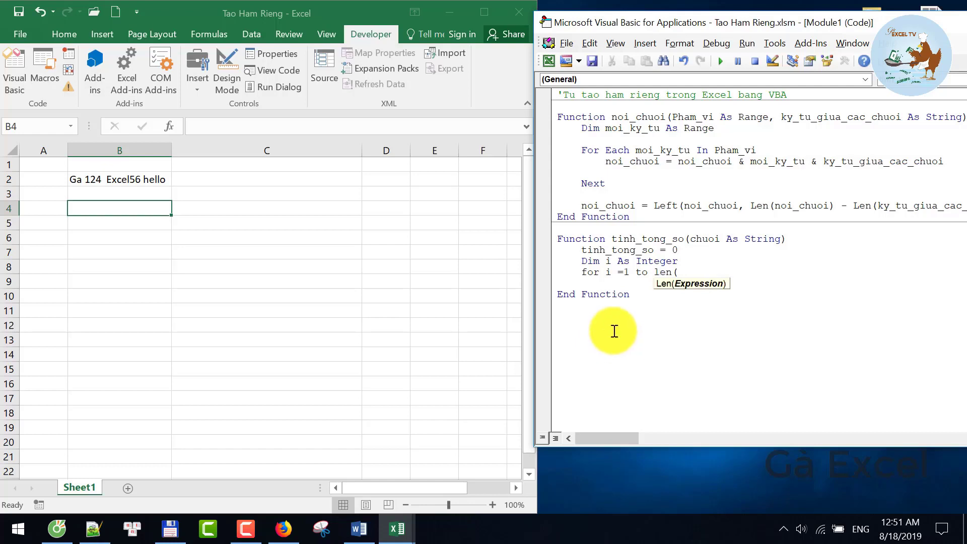
pyautogui.write('cu')
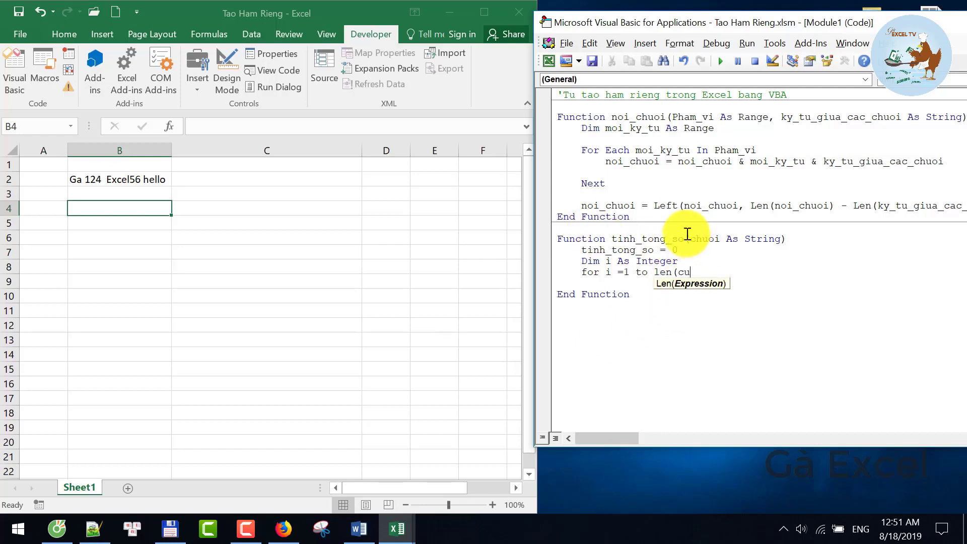
pyautogui.press('BackSpace')
pyautogui.write('huoi)')
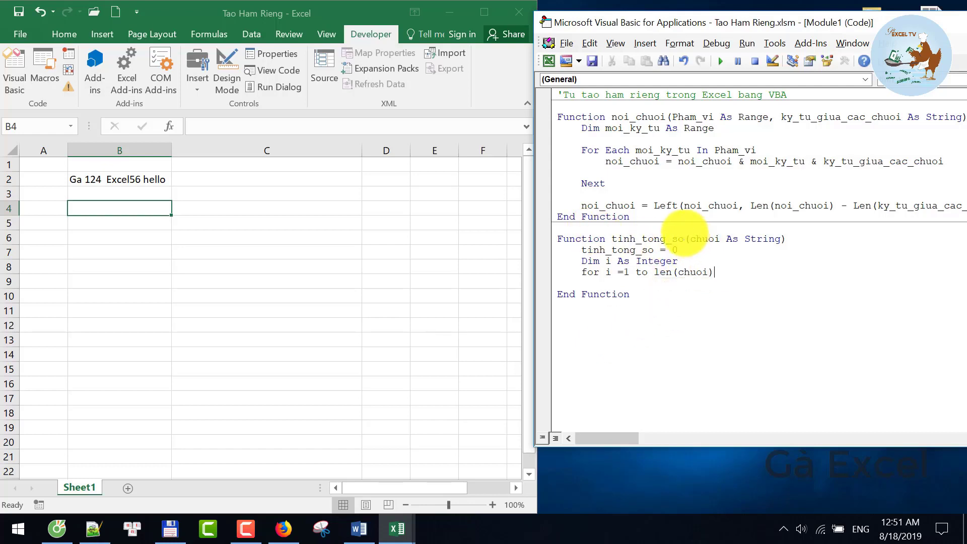
pyautogui.press('Return')
pyautogui.press('Return')
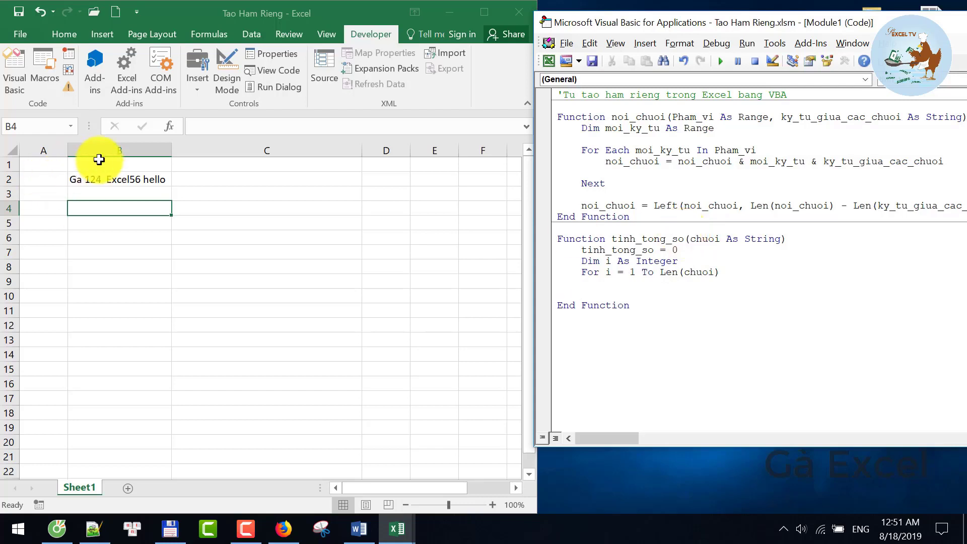
pyautogui.click(101, 180)
pyautogui.click(132, 202)
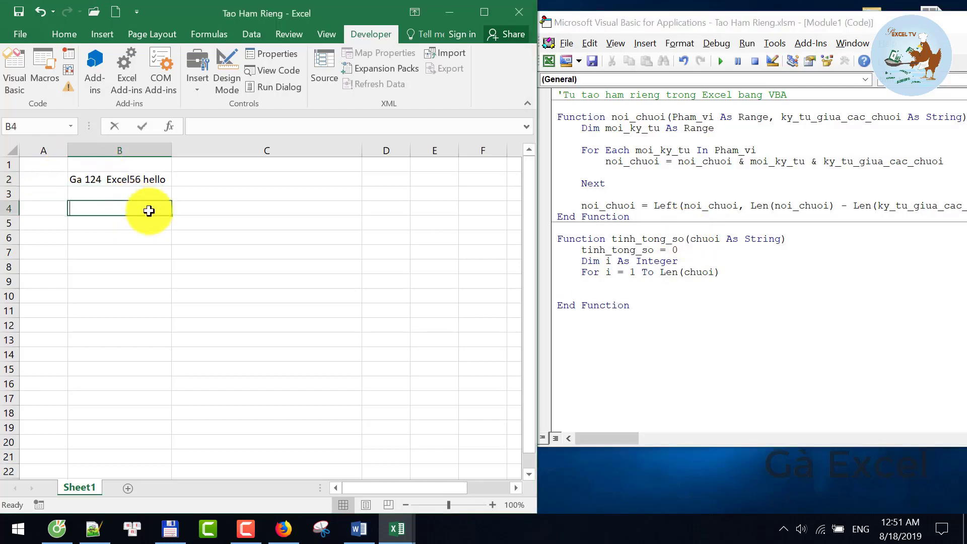
pyautogui.write('=len(')
pyautogui.click(104, 181)
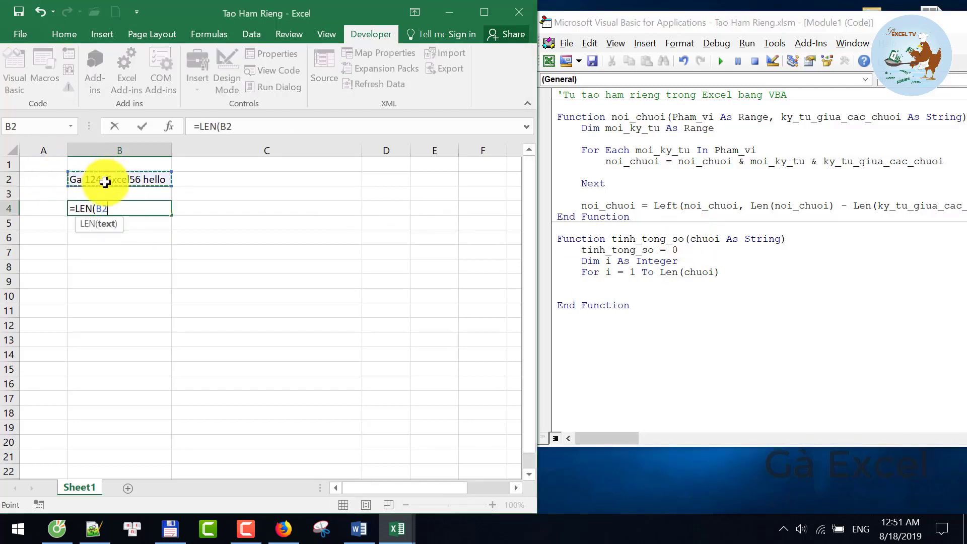
pyautogui.hotkey('ctrl', 'Return')
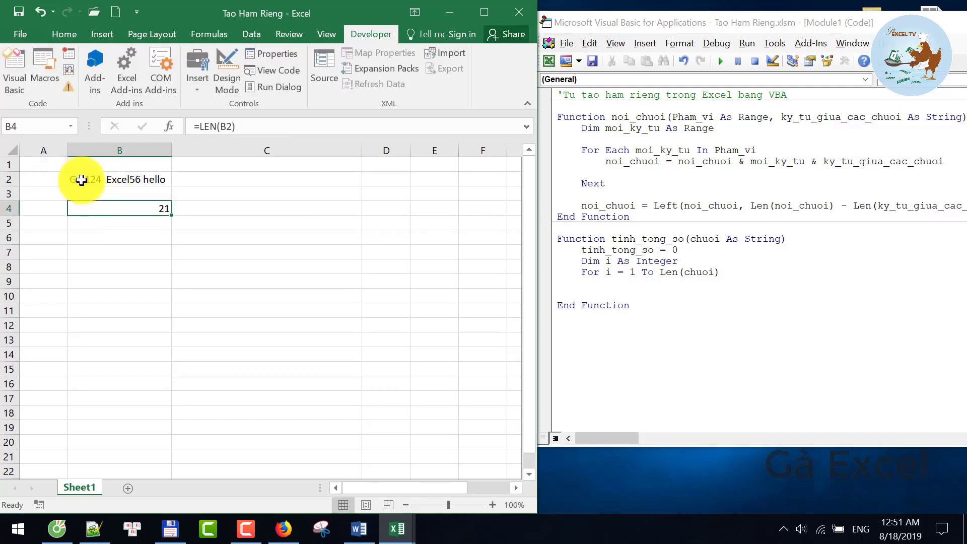
pyautogui.click(166, 181)
pyautogui.doubleClick(166, 181)
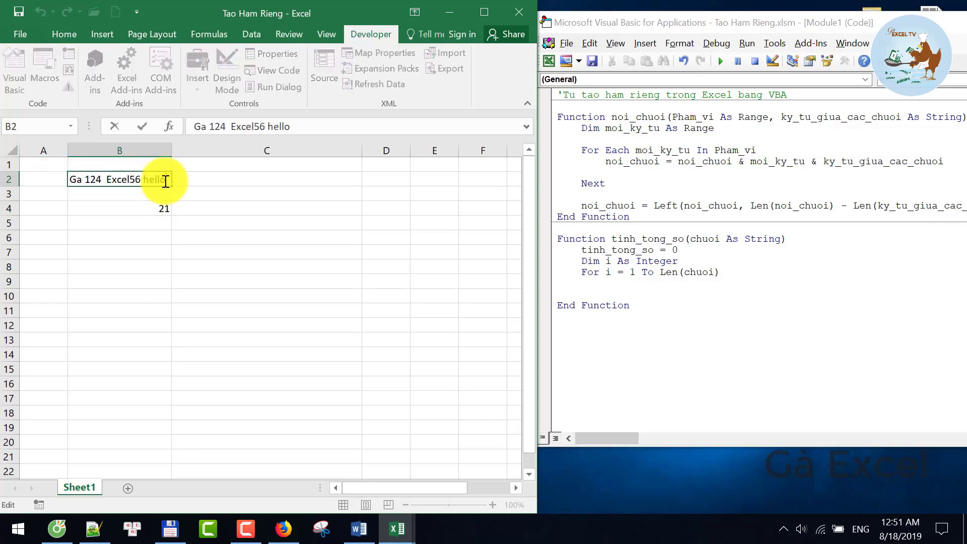
pyautogui.press('Escape')
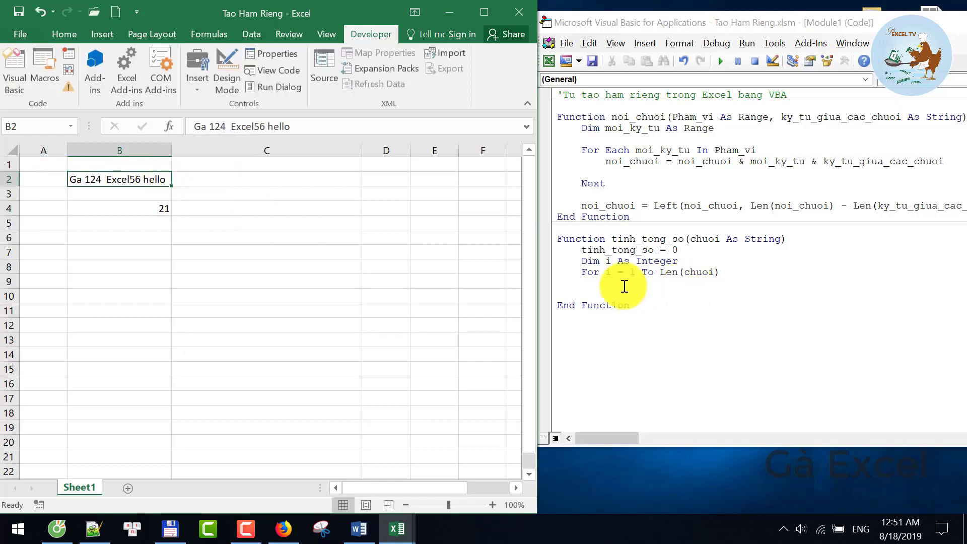
# Close the loop with Next, leaving an empty line inside it
pyautogui.click(611, 293)
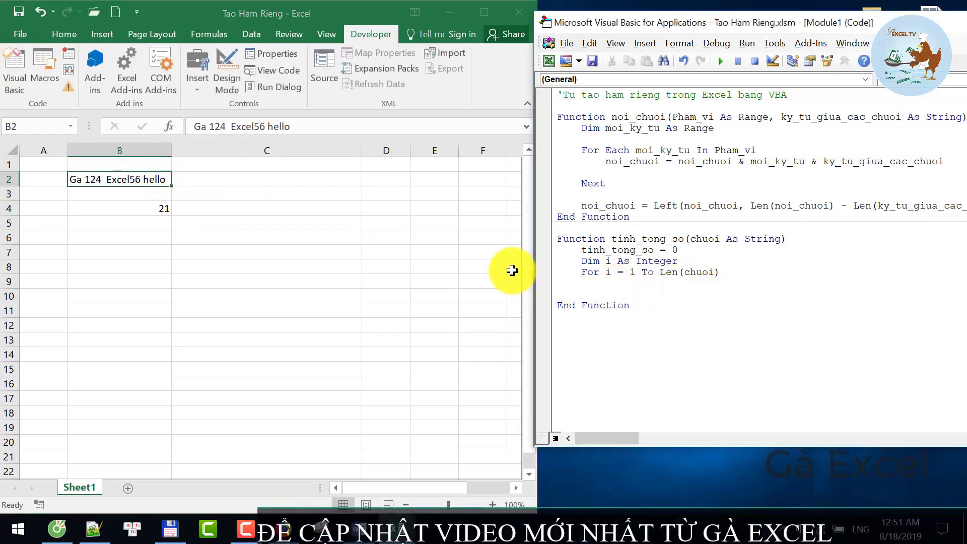
pyautogui.write('next')
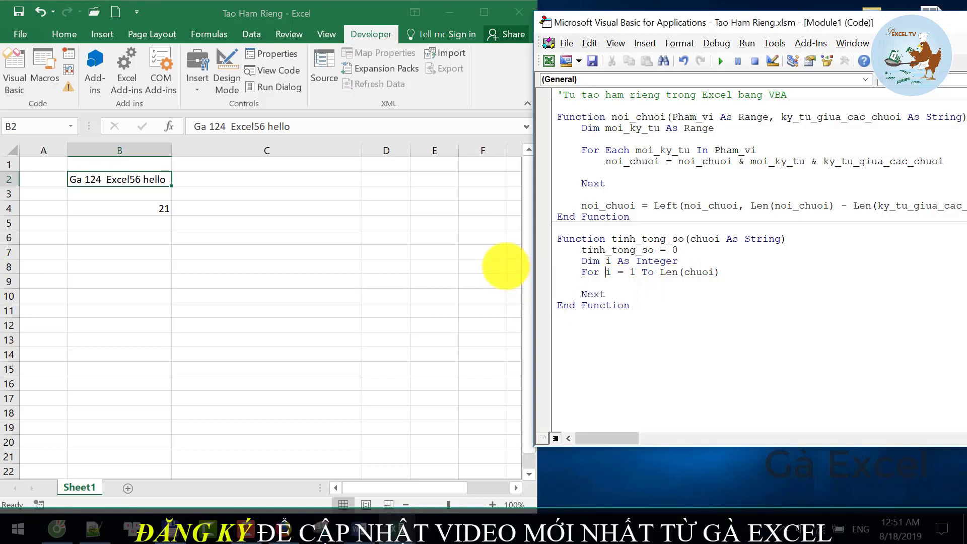
pyautogui.press('Return')
pyautogui.press('Down')
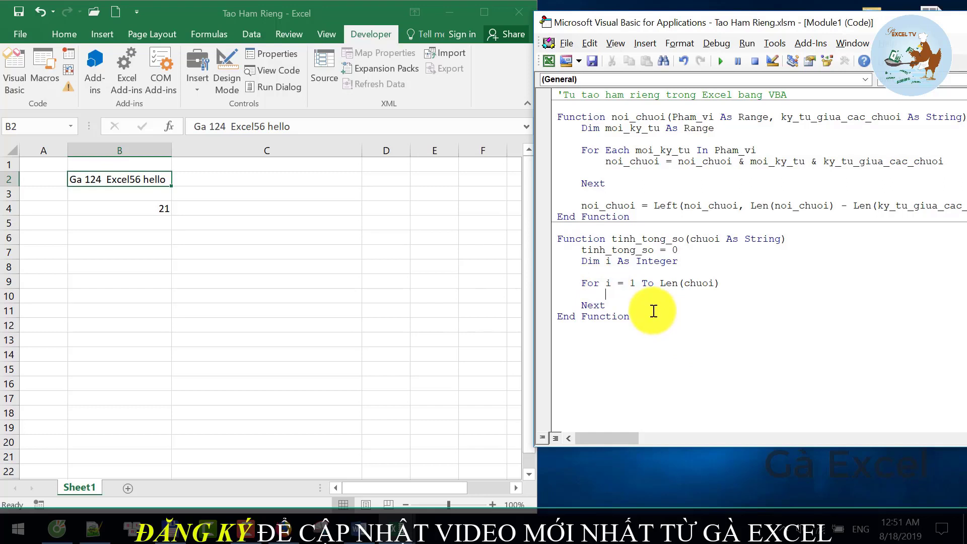
# Declare Dim tung_ky_tu As String above the loop
pyautogui.click(584, 272)
pyautogui.press('Return')
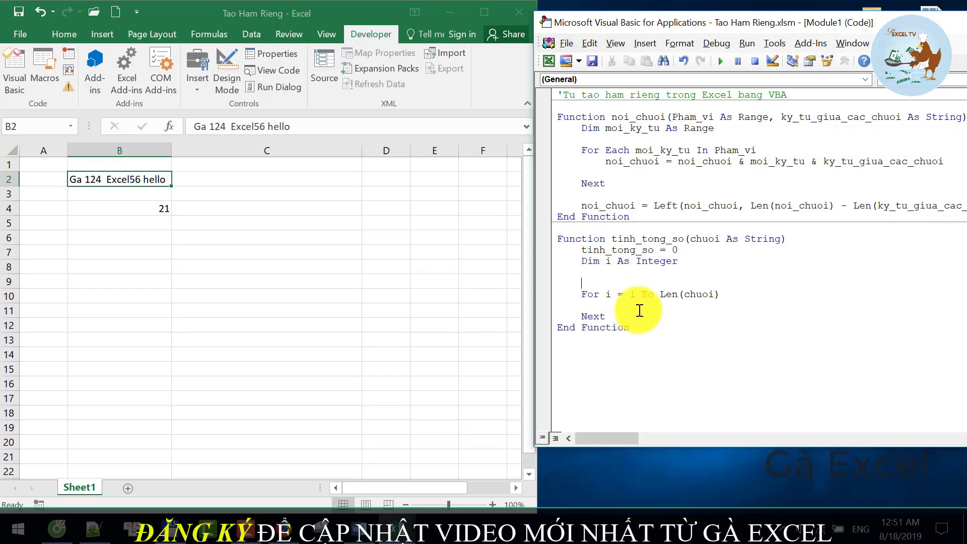
pyautogui.write('dim tung_ky_tu')
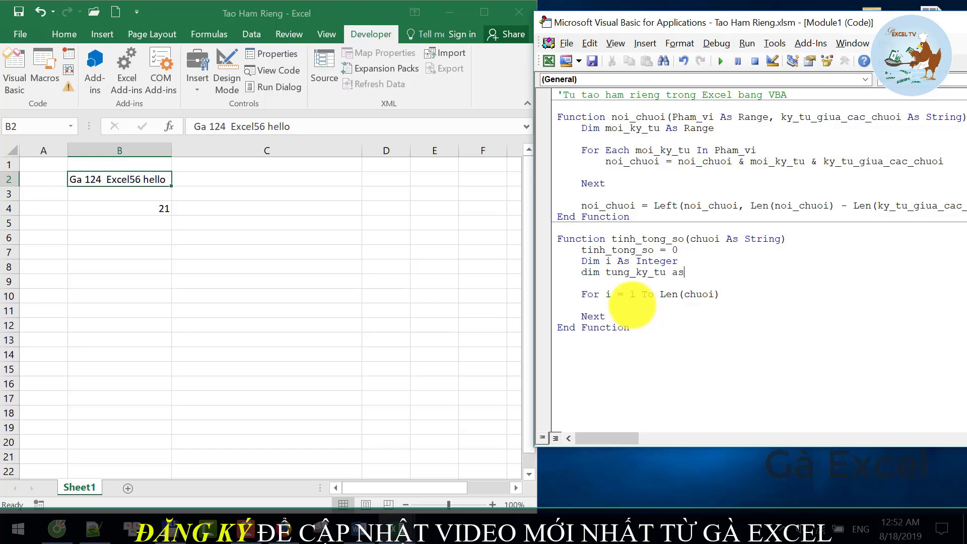
pyautogui.write('as String')
pyautogui.press('Tab')
pyautogui.write('tung')
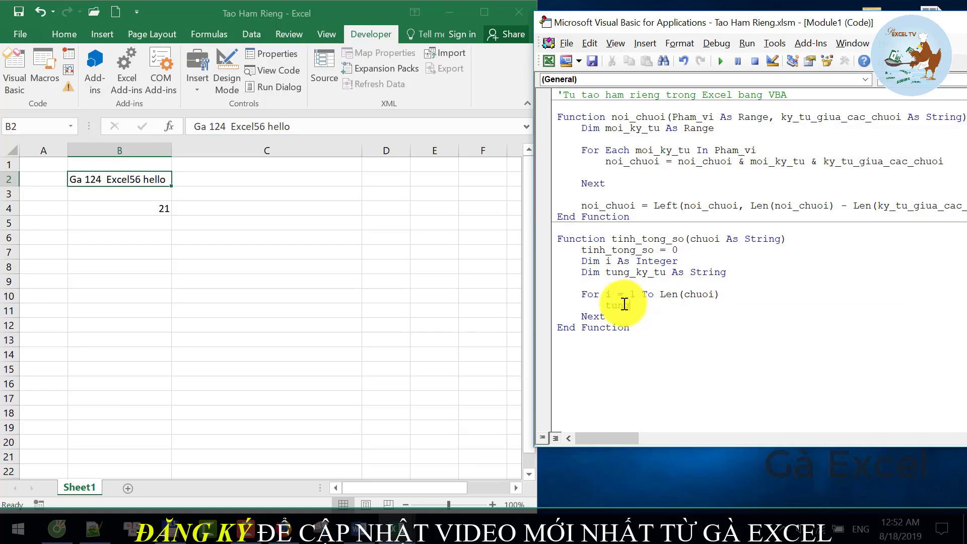
# Write tung_ky_tu = Mid(chuoi, i, 1) inside the For loop
pyautogui.write('_ky_tu = ')
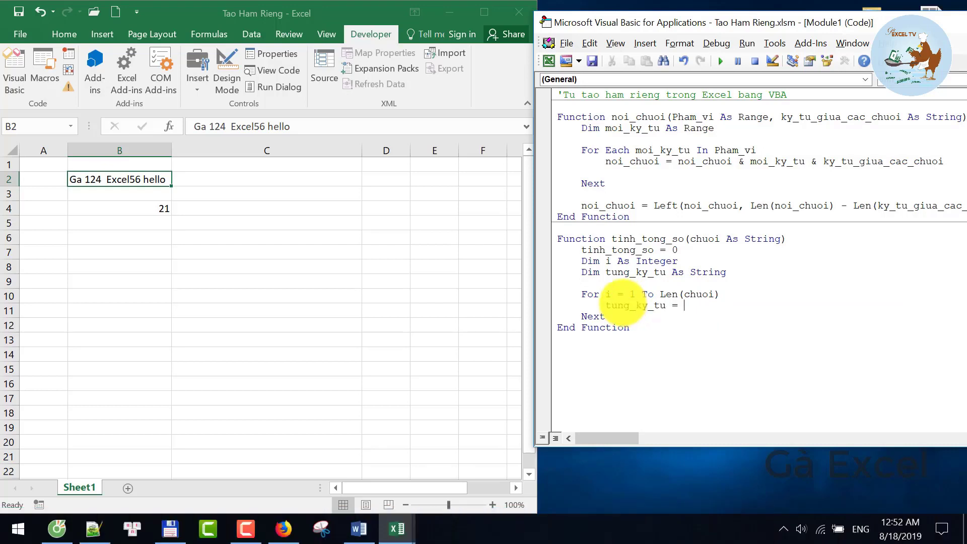
pyautogui.write('mid(')
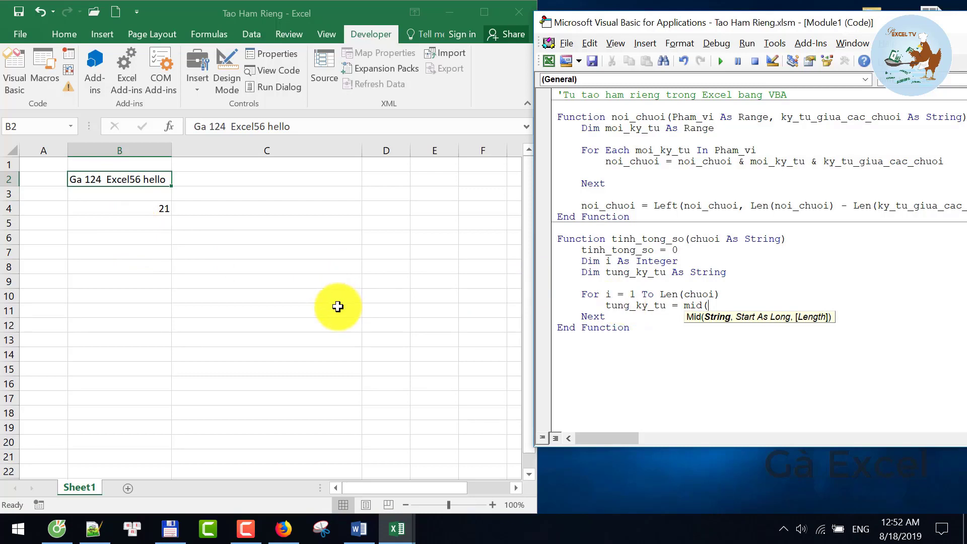
pyautogui.write('chuoi')
pyautogui.write(',i')
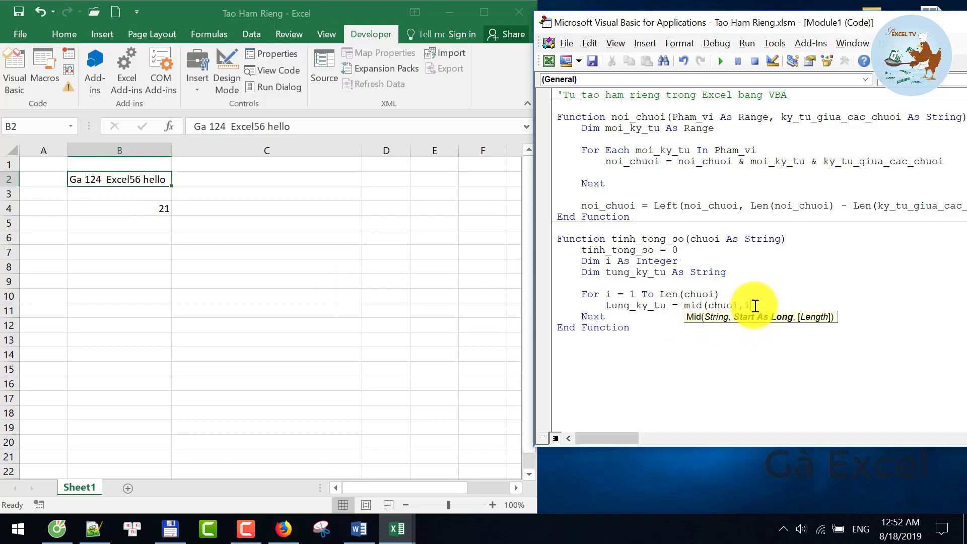
pyautogui.write(',1)')
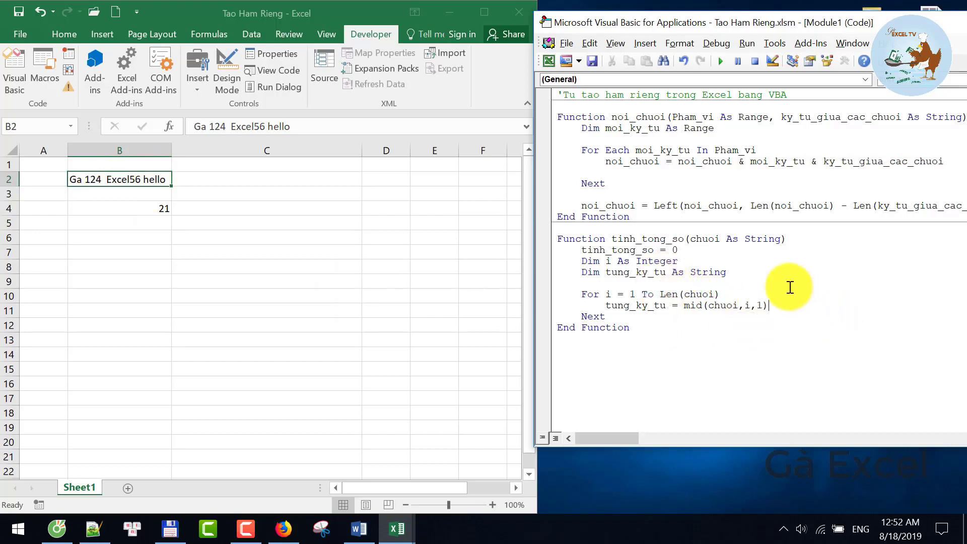
pyautogui.press('Return')
pyautogui.press('Return')
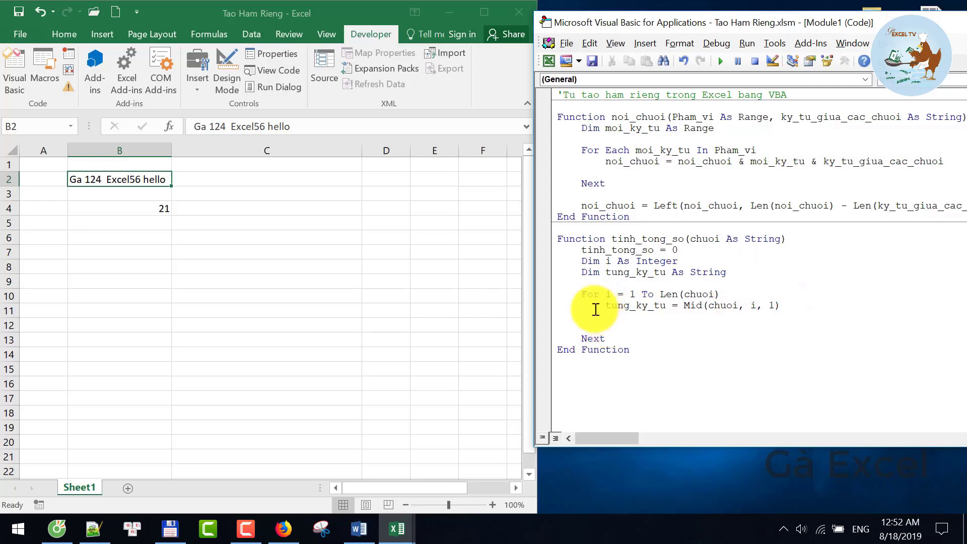
# Set breakpoints on the For, Mid and Next lines
pyautogui.click(547, 308)
pyautogui.click(546, 293)
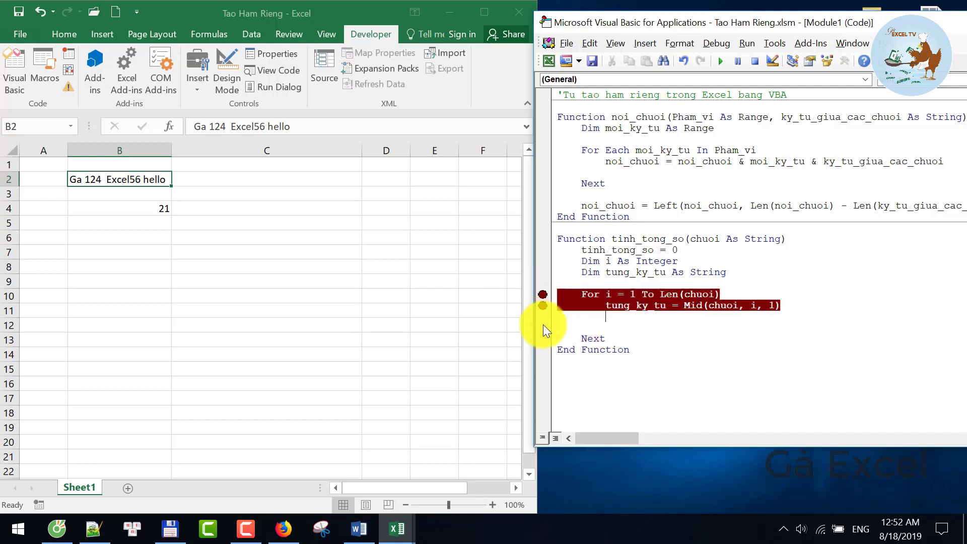
pyautogui.click(543, 339)
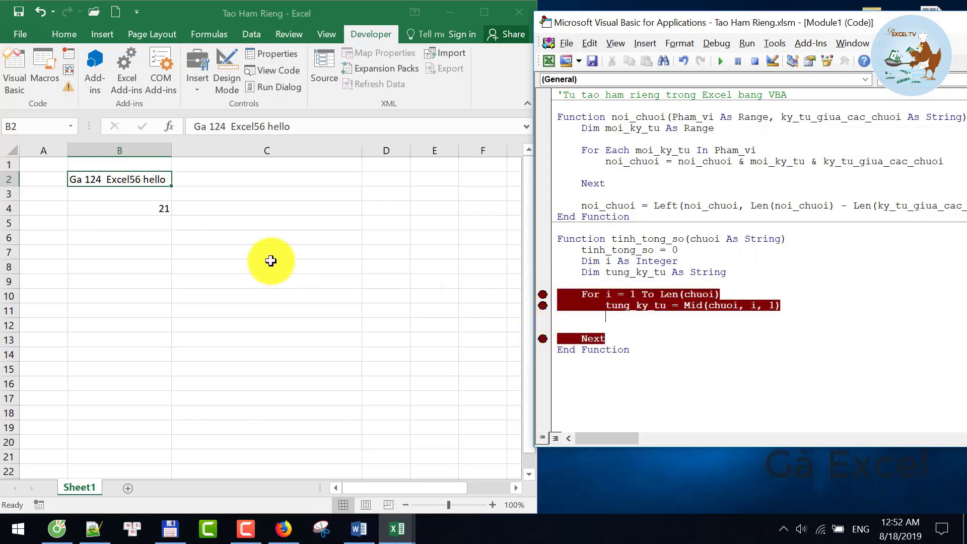
# Run =tinh_tong_so(B2) in C2 and continue through the loop's breakpoints
pyautogui.click(239, 180)
pyautogui.write('=')
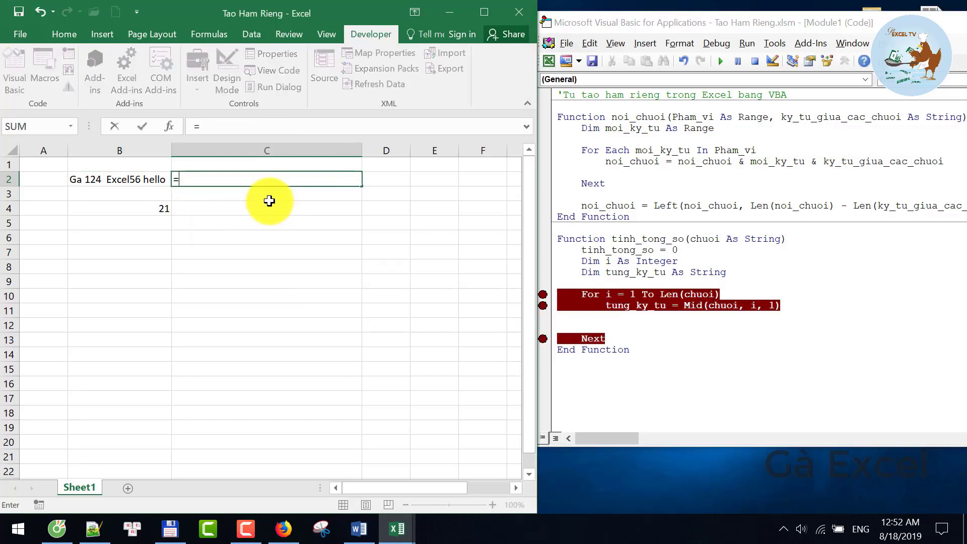
pyautogui.write('tin')
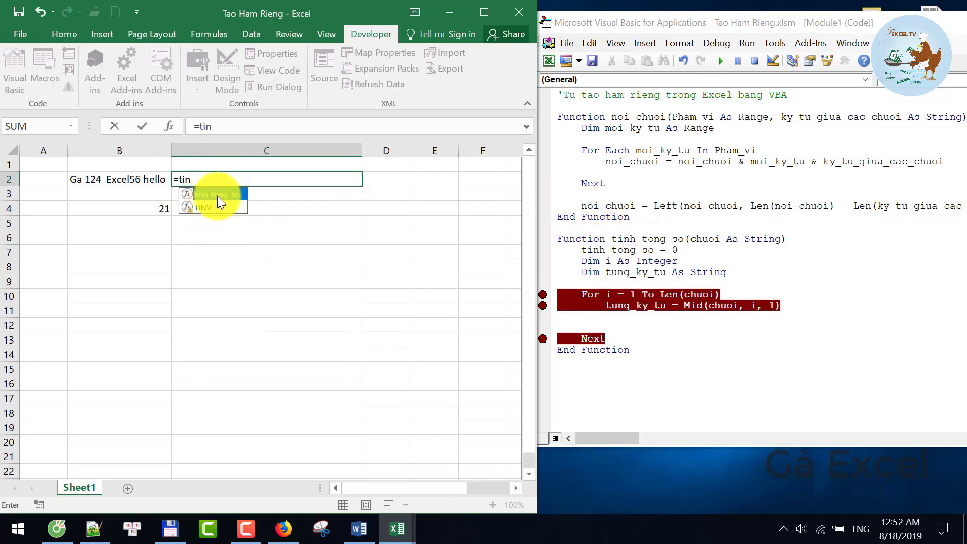
pyautogui.press('Tab')
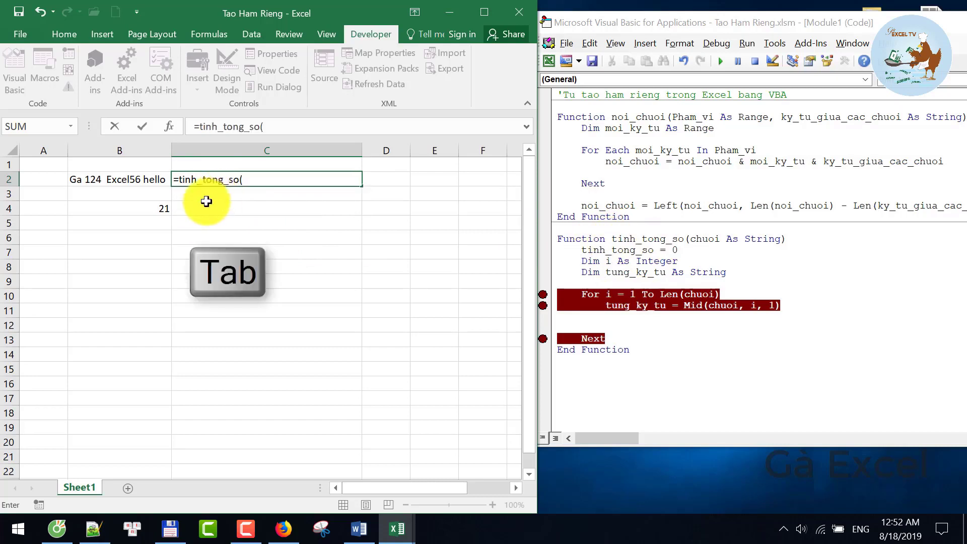
pyautogui.click(139, 179)
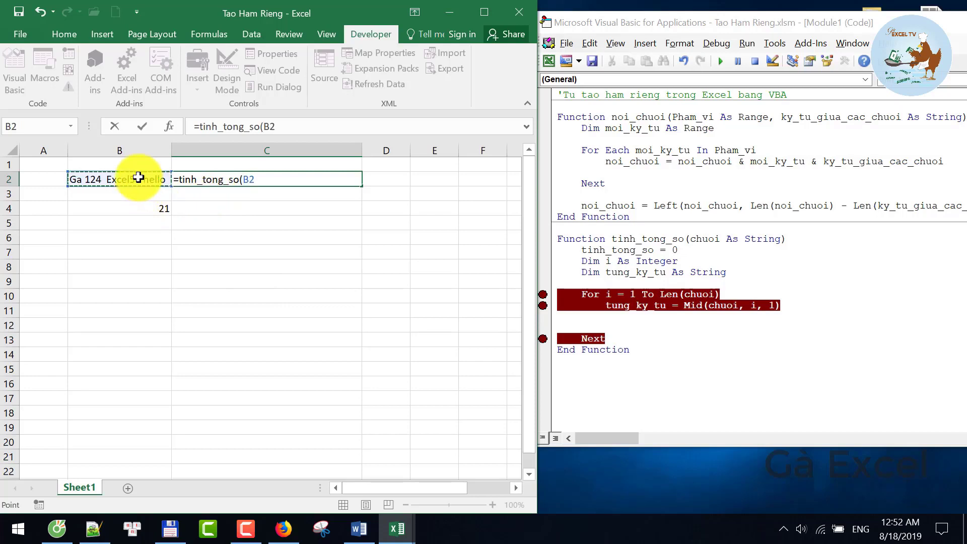
pyautogui.write(')')
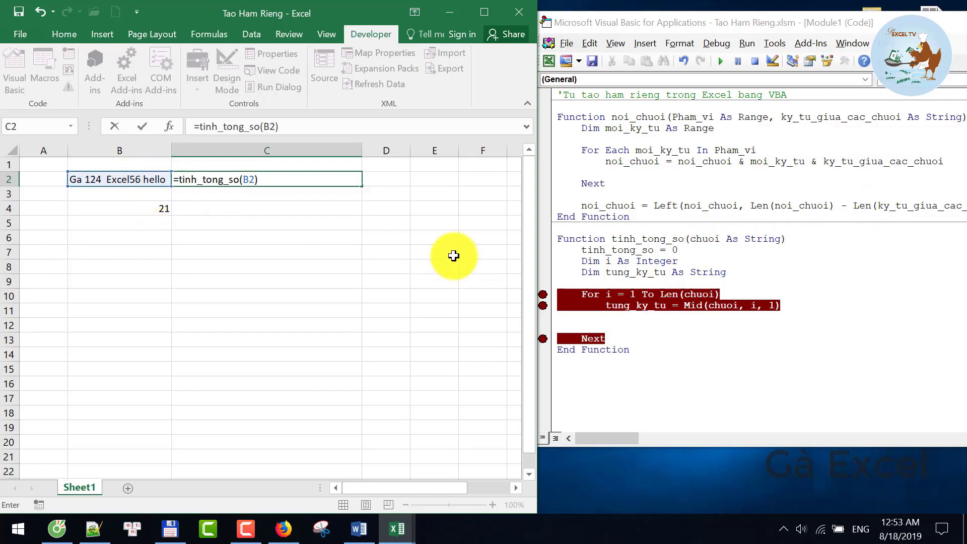
pyautogui.press('Return')
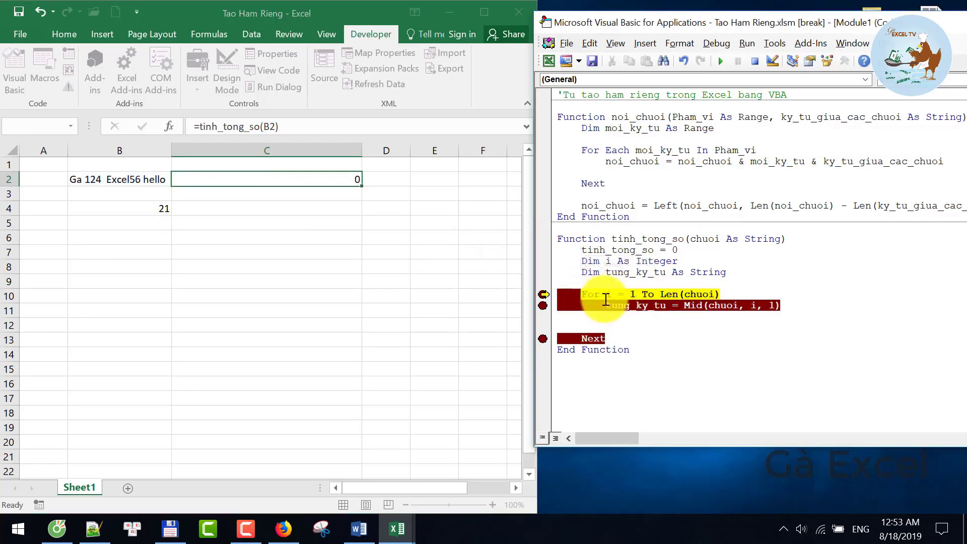
pyautogui.moveTo(685, 306)
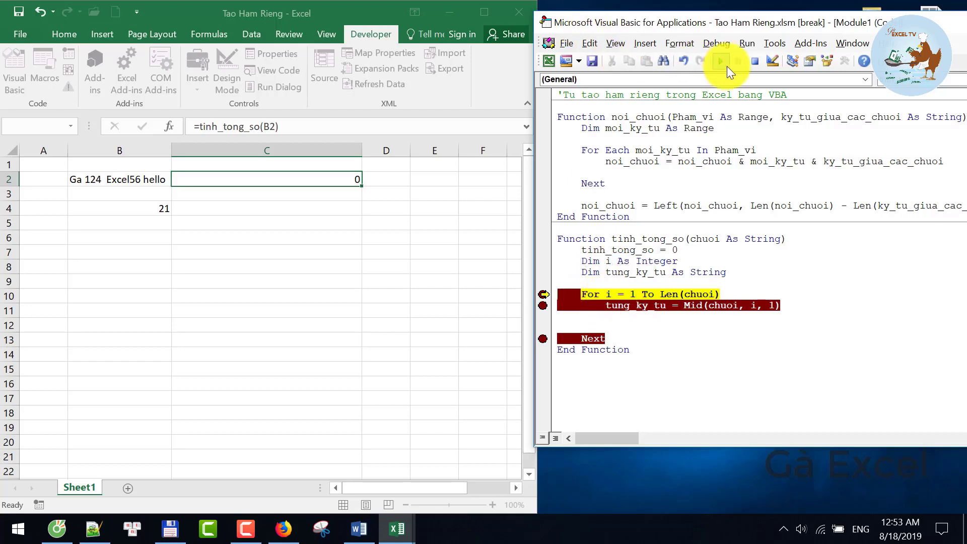
pyautogui.click(727, 66)
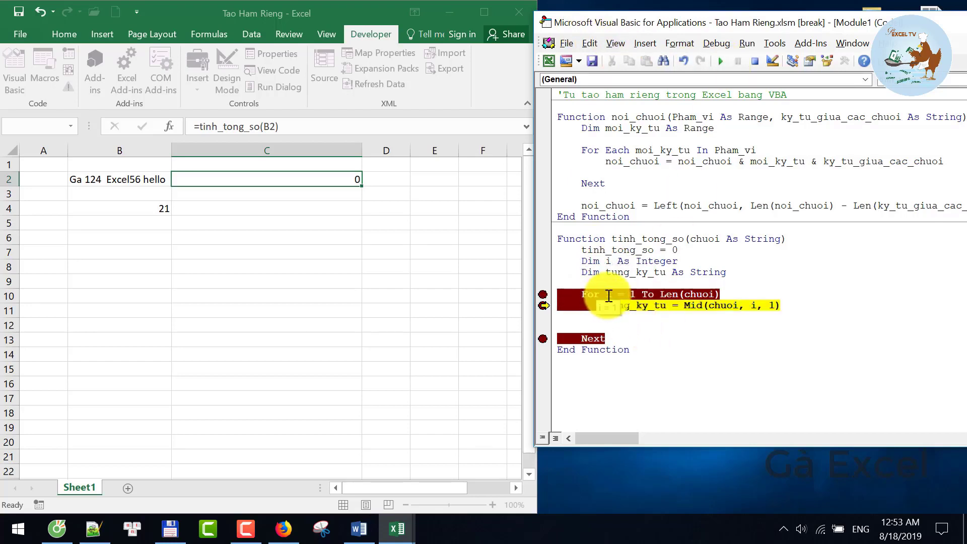
pyautogui.moveTo(635, 305)
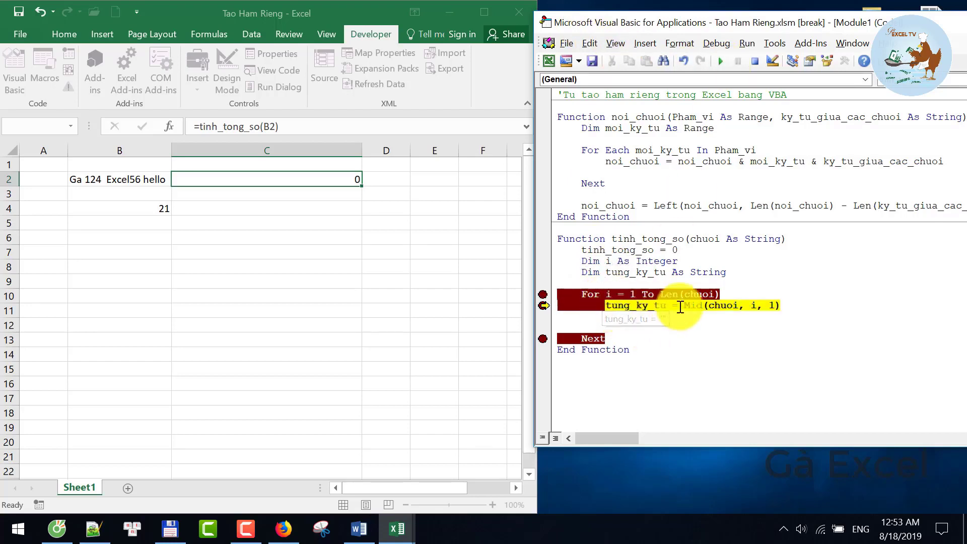
pyautogui.click(723, 62)
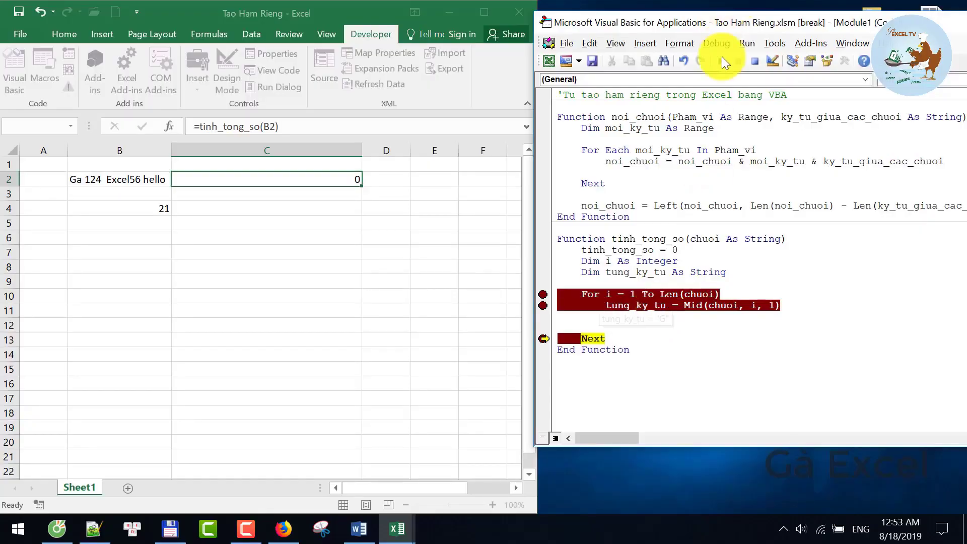
pyautogui.click(722, 66)
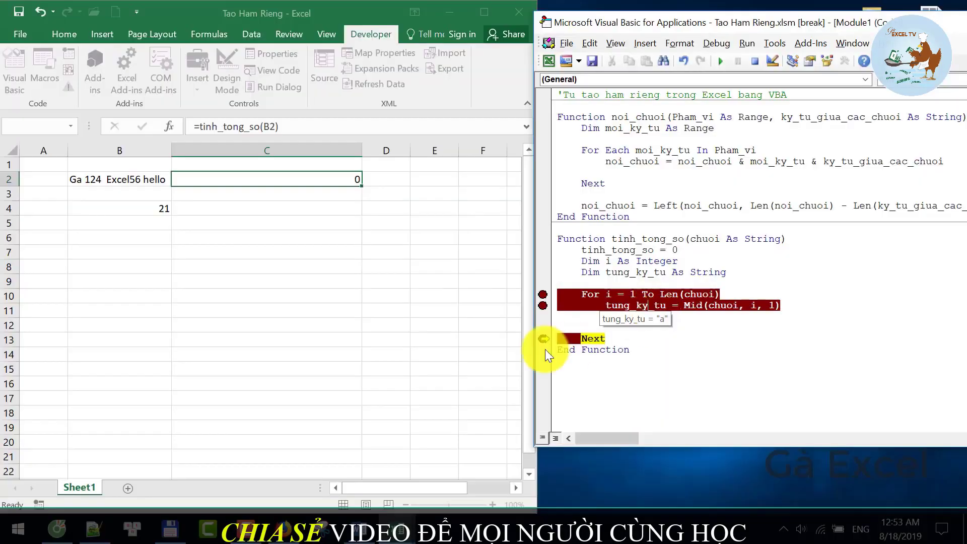
# Remove the three breakpoints, reset the debug run and clear C2
pyautogui.click(544, 294)
pyautogui.click(544, 305)
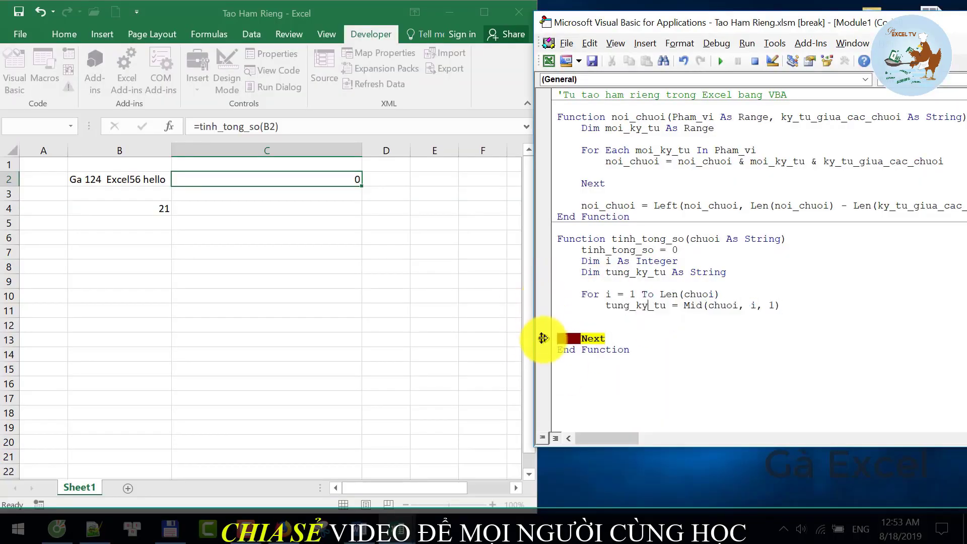
pyautogui.click(544, 339)
pyautogui.click(752, 61)
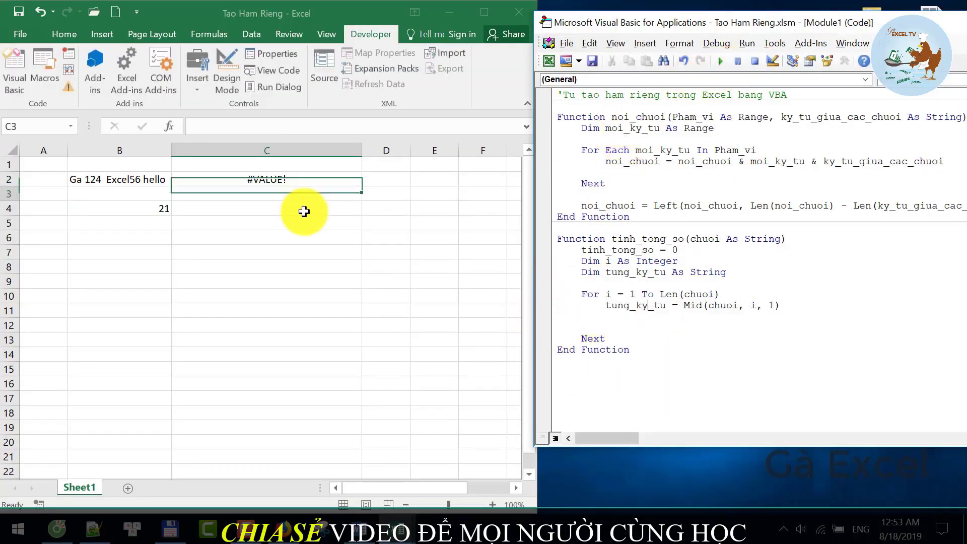
pyautogui.click(318, 174)
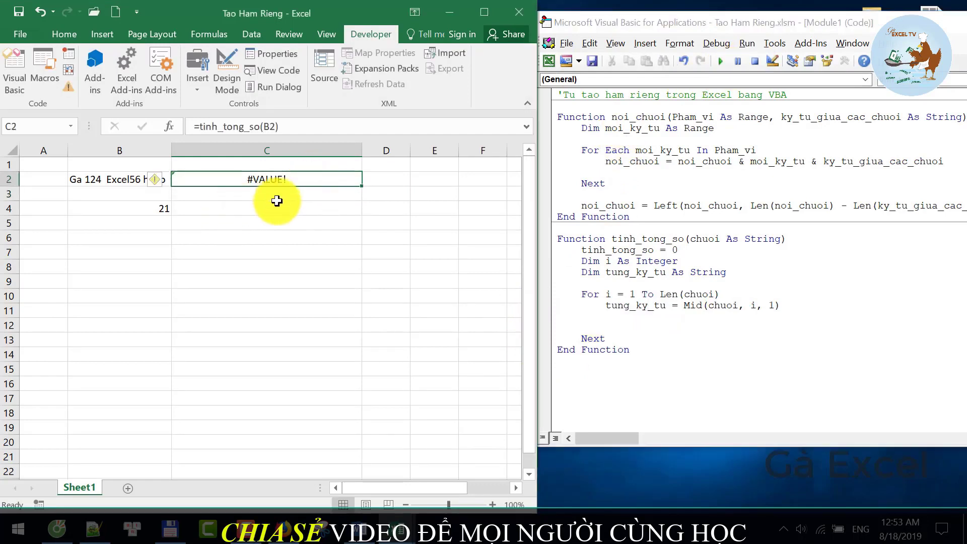
pyautogui.press('Delete')
pyautogui.click(612, 325)
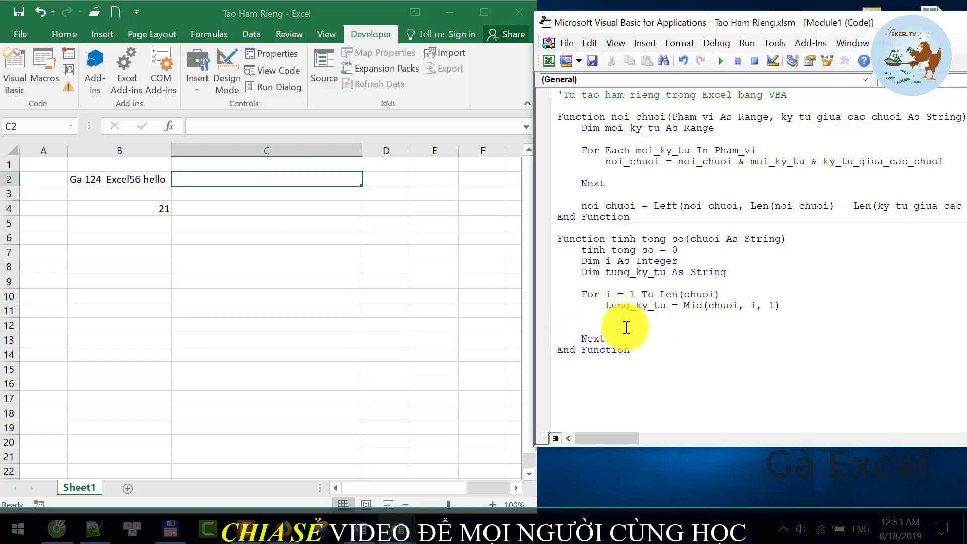
# Write If tung_ky_tu >= "0" And tung_ky_tu <= "9" Then above Next, with room for its body
pyautogui.click(604, 328)
pyautogui.write('if tung_ky_tu>=0 and tung_ky_tu<=')
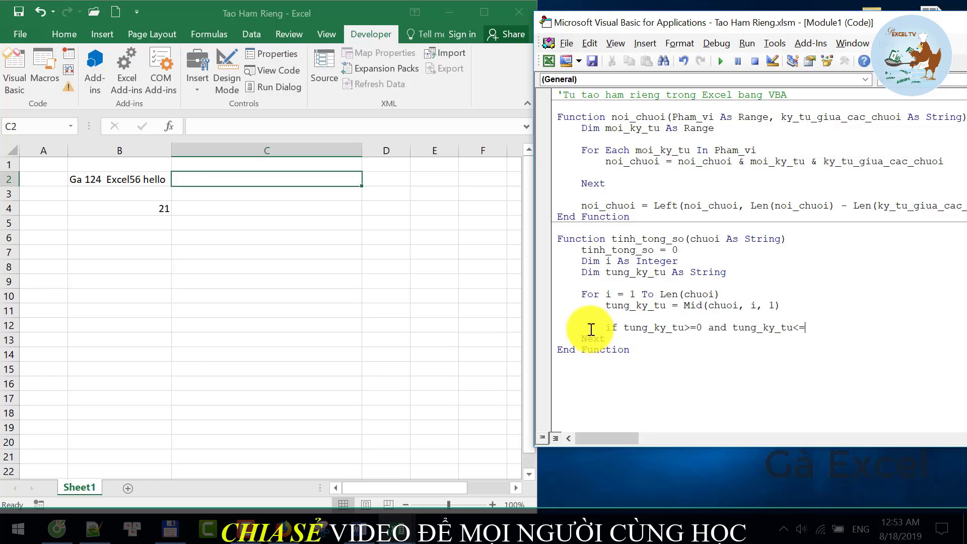
pyautogui.write('9')
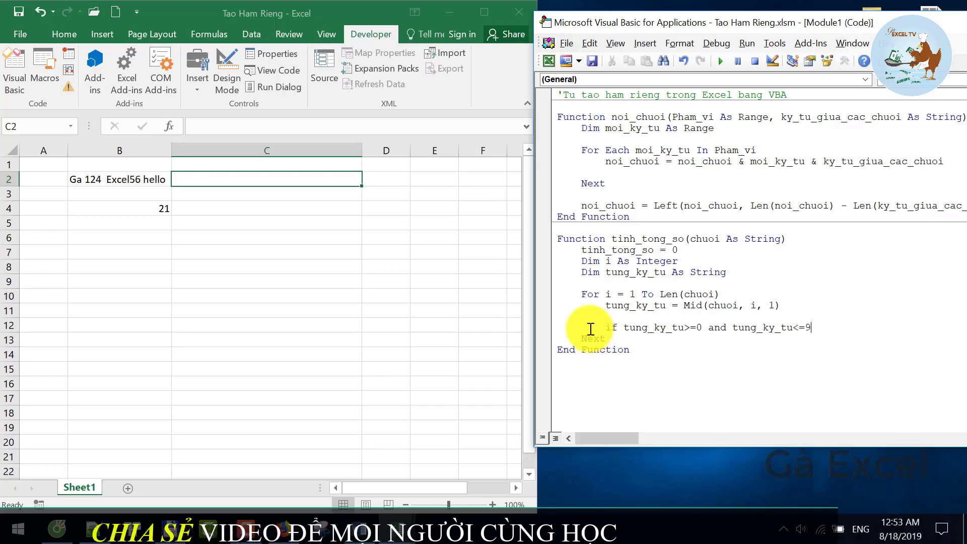
pyautogui.write(' t')
pyautogui.press('Return')
pyautogui.press('Return')
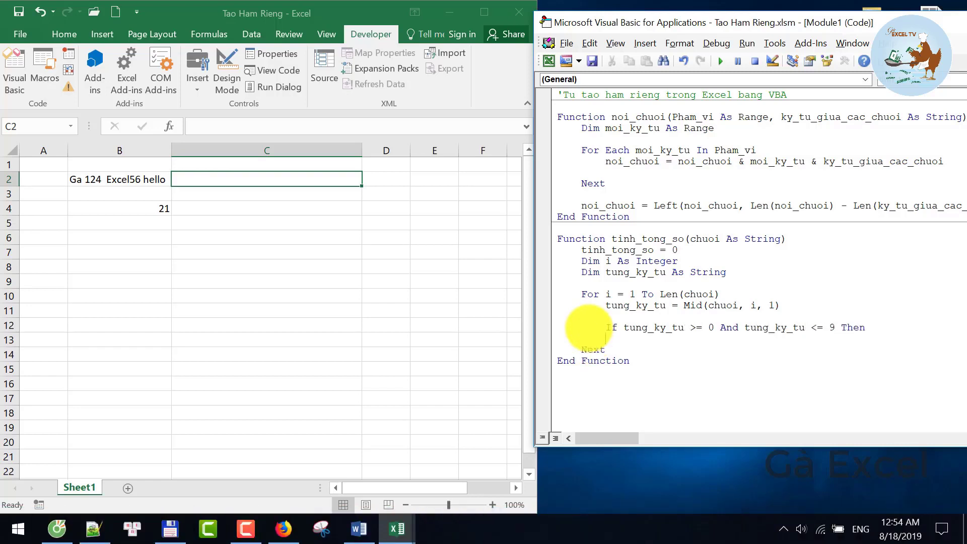
pyautogui.press('Return')
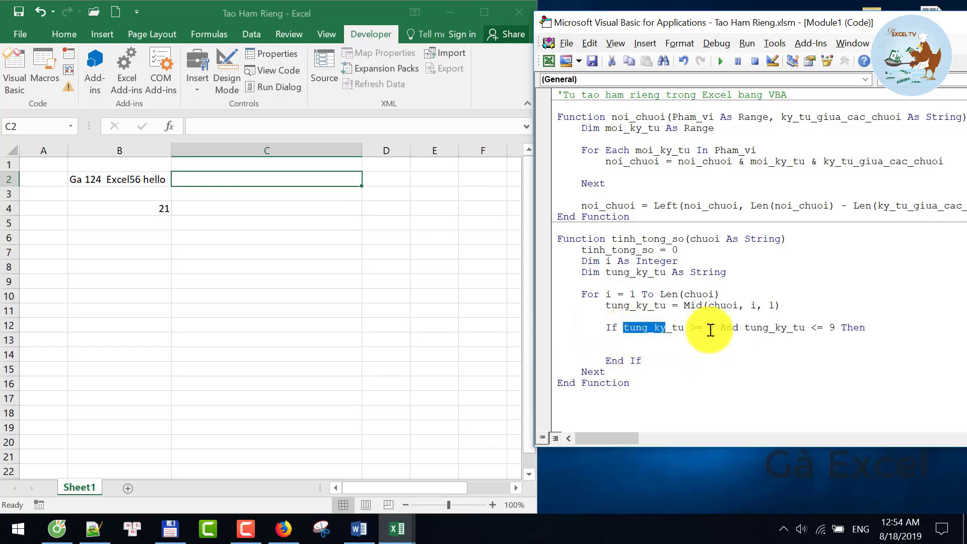
pyautogui.moveTo(625, 330); pyautogui.dragTo(857, 328)
pyautogui.click(769, 328)
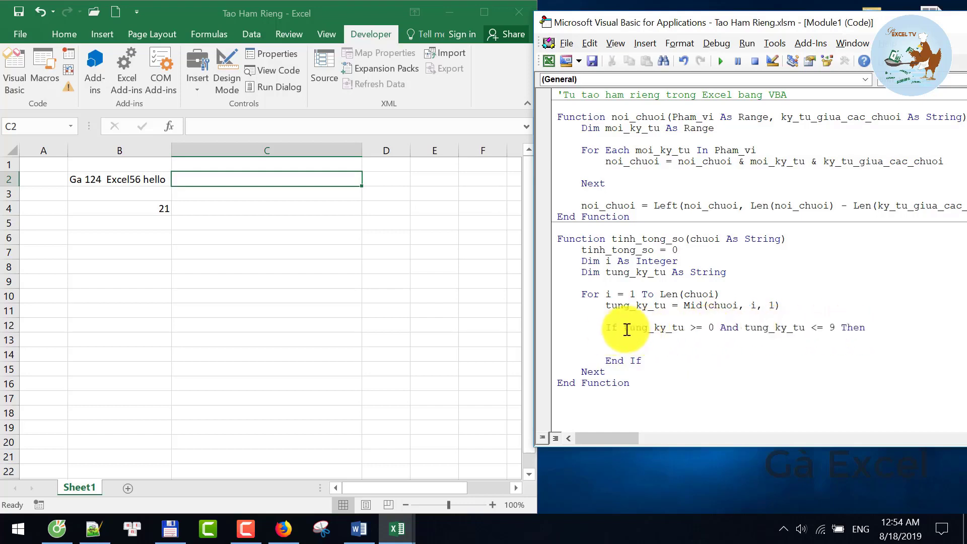
pyautogui.moveTo(627, 330); pyautogui.dragTo(681, 328)
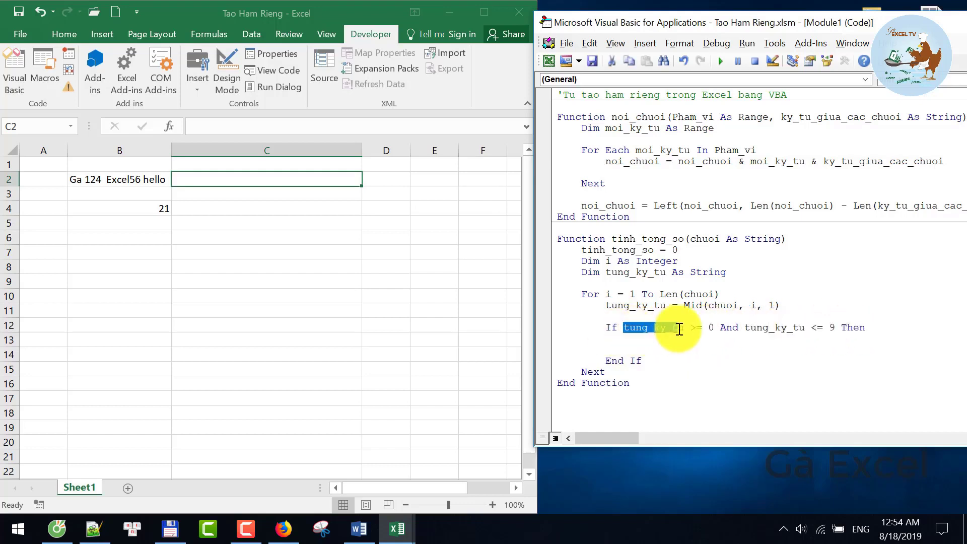
pyautogui.moveTo(780, 329); pyautogui.dragTo(827, 330)
pyautogui.click(780, 329)
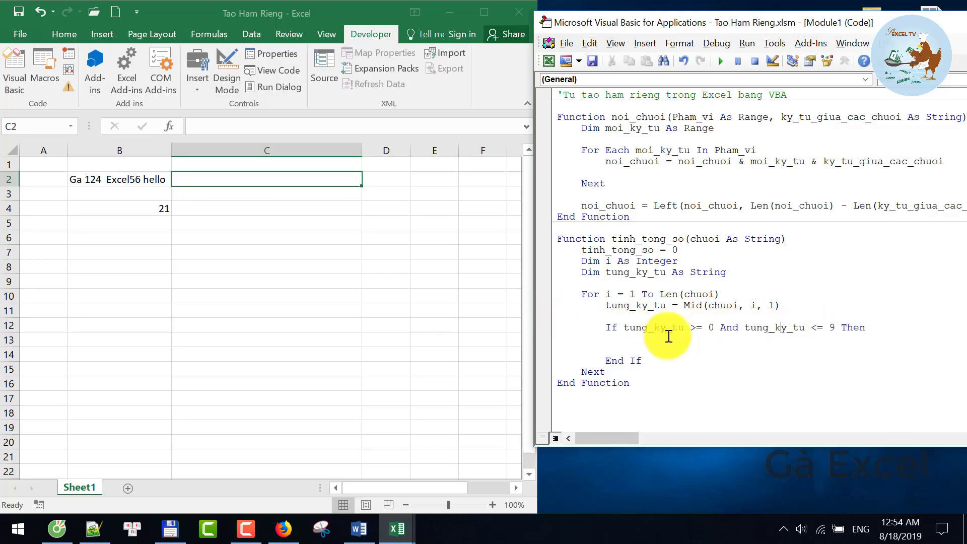
pyautogui.click(836, 330)
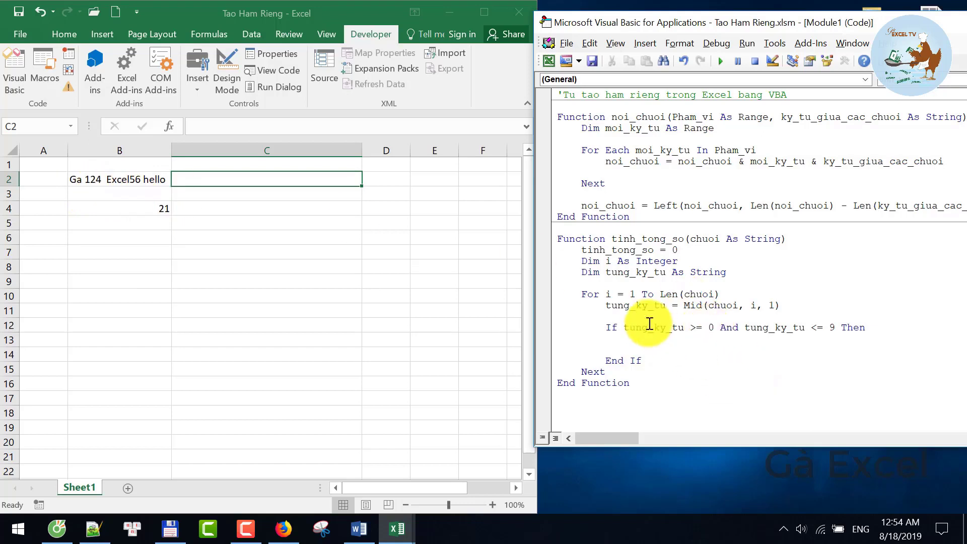
pyautogui.write('"0"')
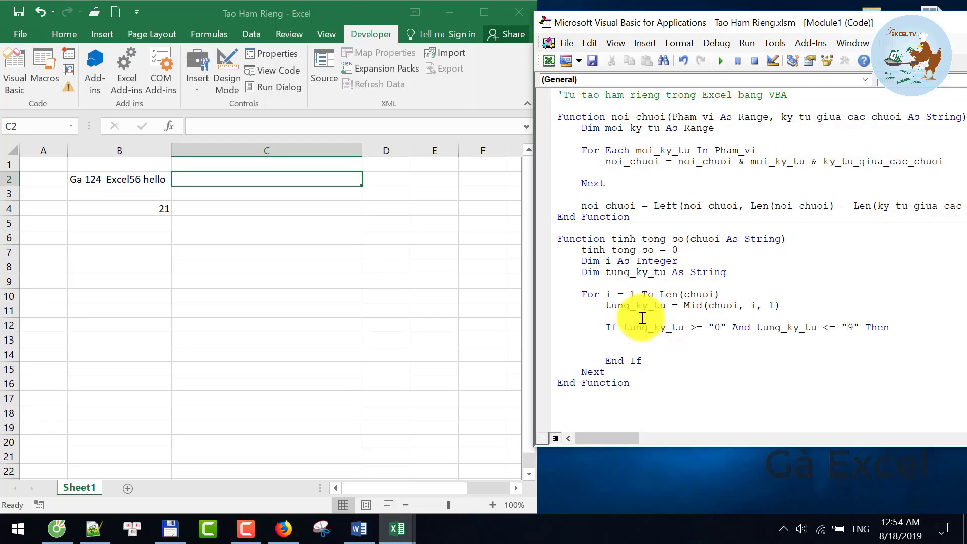
pyautogui.click(198, 180)
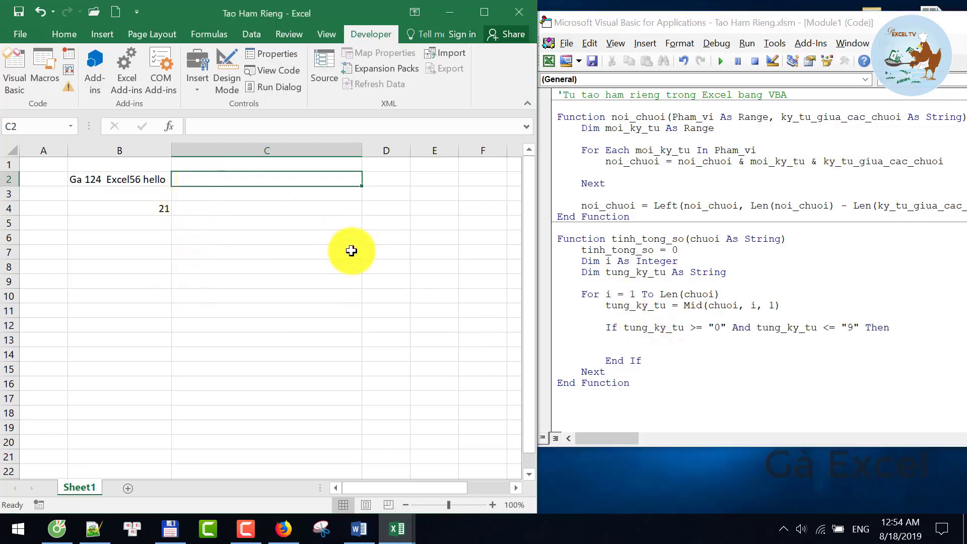
# Enter =MID(B2,5,1) in C2, returning the character 2
pyautogui.write('=mid')
pyautogui.press('Tab')
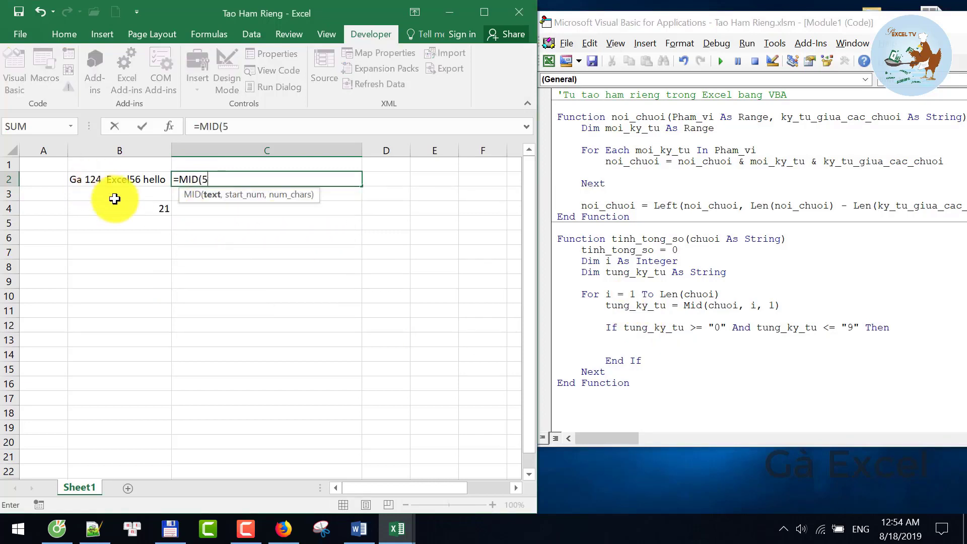
pyautogui.write(',')
pyautogui.press('BackSpace')
pyautogui.press('BackSpace')
pyautogui.press('BackSpace')
pyautogui.click(121, 178)
pyautogui.write(',')
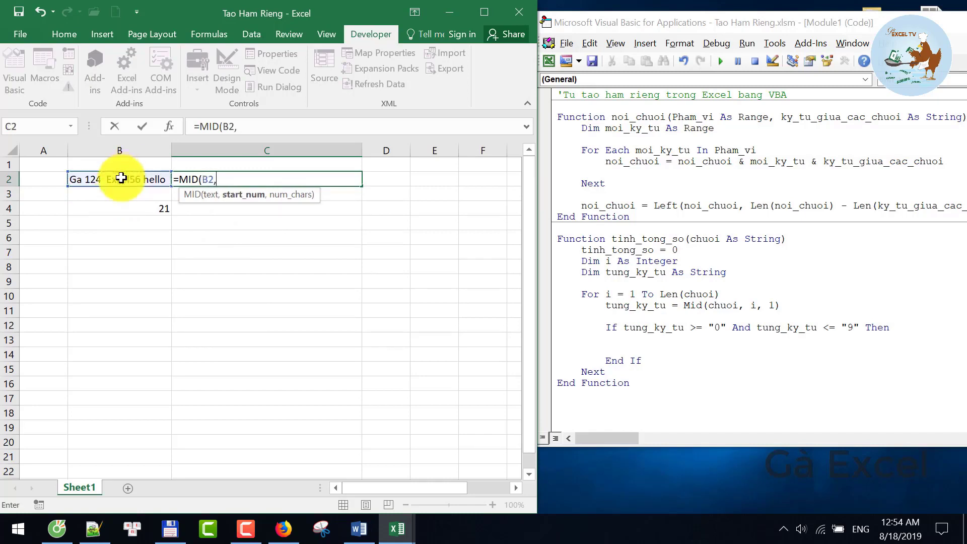
pyautogui.write('5,1)')
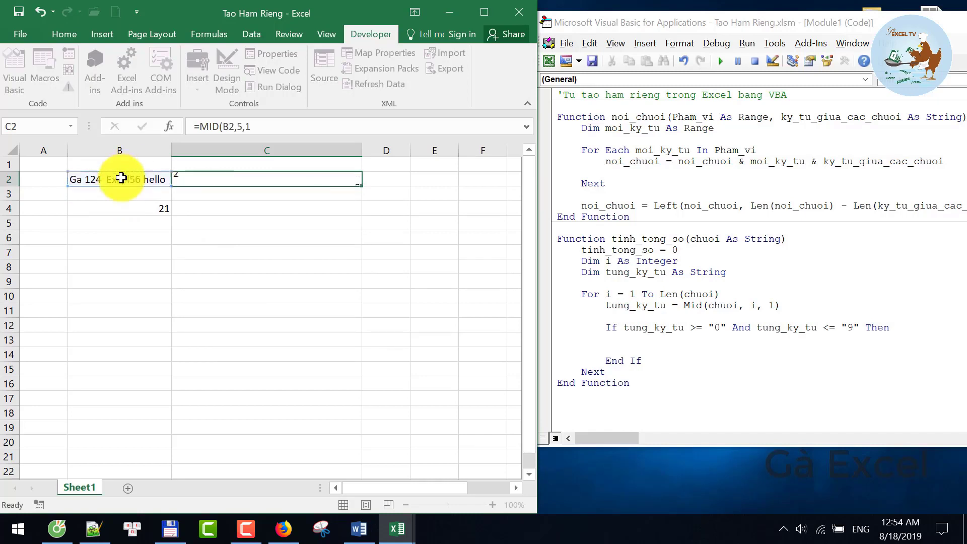
pyautogui.press('Return')
pyautogui.press('Up')
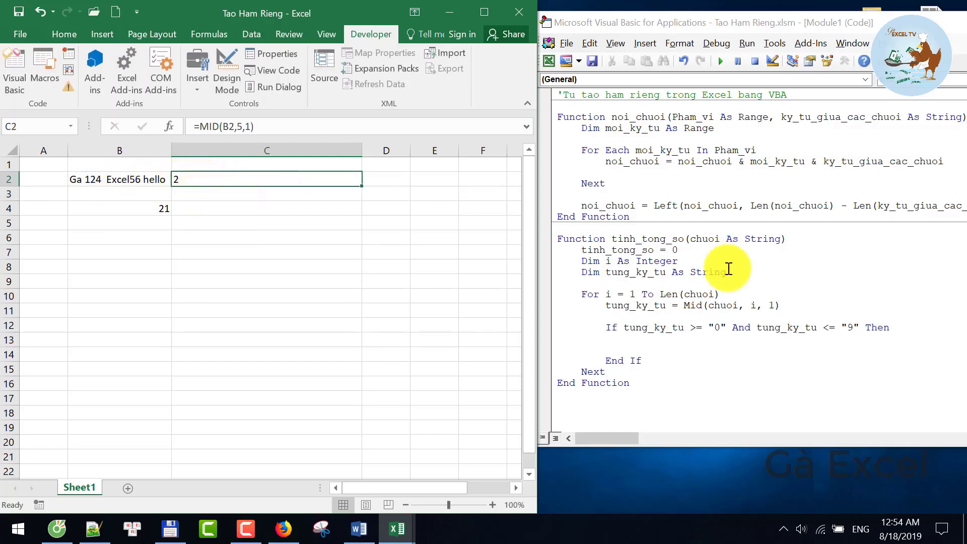
# Test =ISNUMBER(C2) in D2, which returns FALSE, then clear D2
pyautogui.click(714, 326)
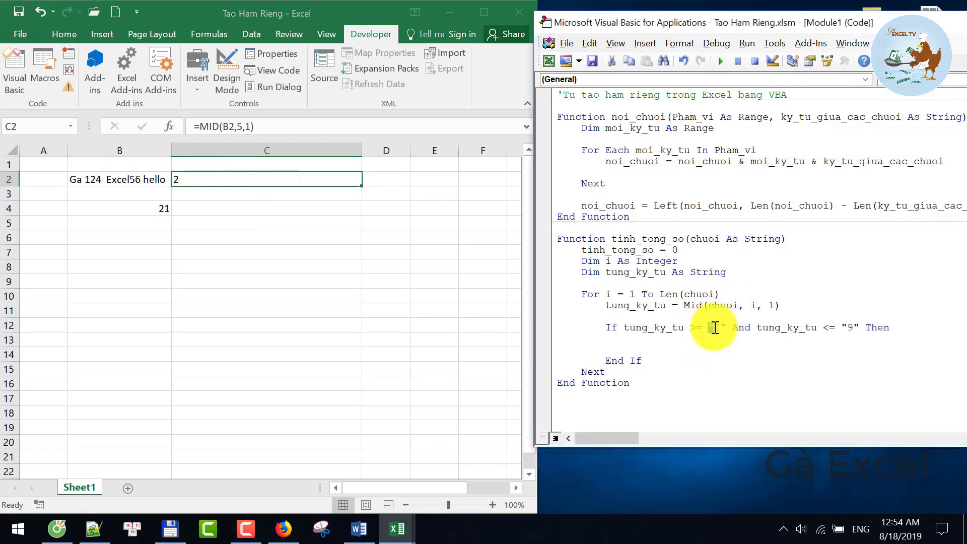
pyautogui.click(611, 340)
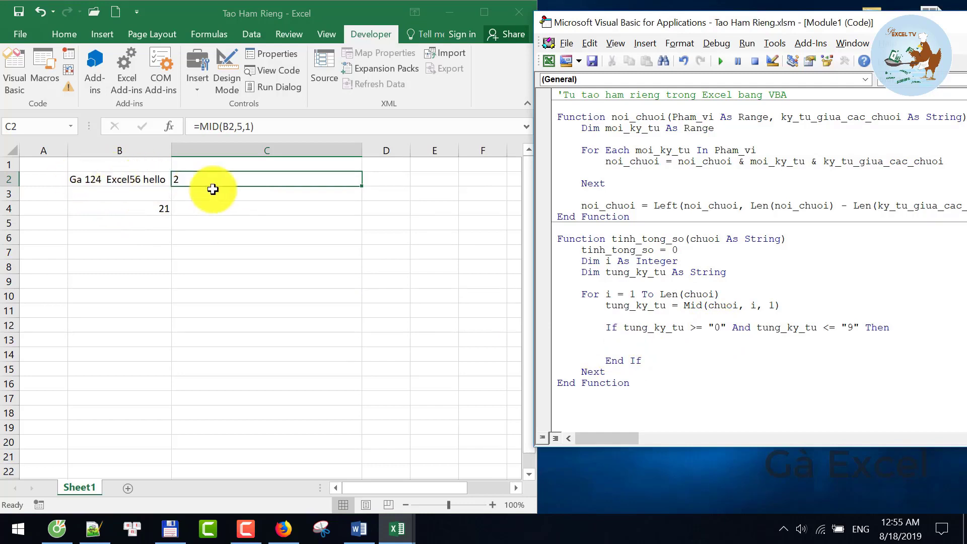
pyautogui.click(368, 177)
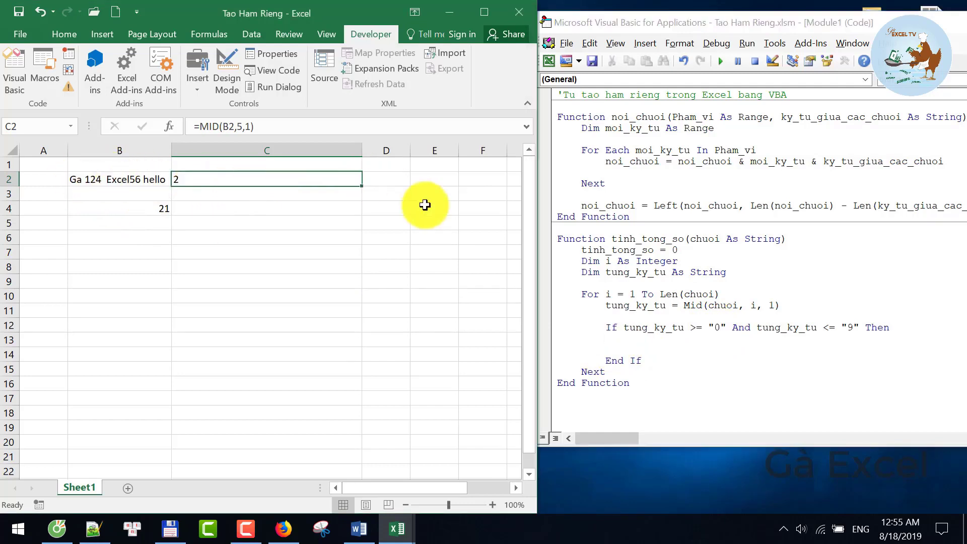
pyautogui.write('=is')
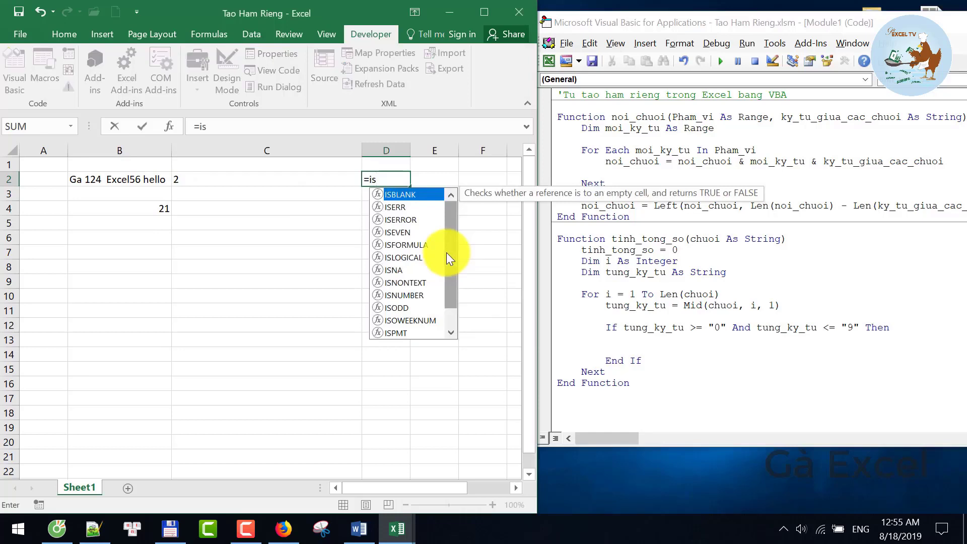
pyautogui.write('num')
pyautogui.press('Tab')
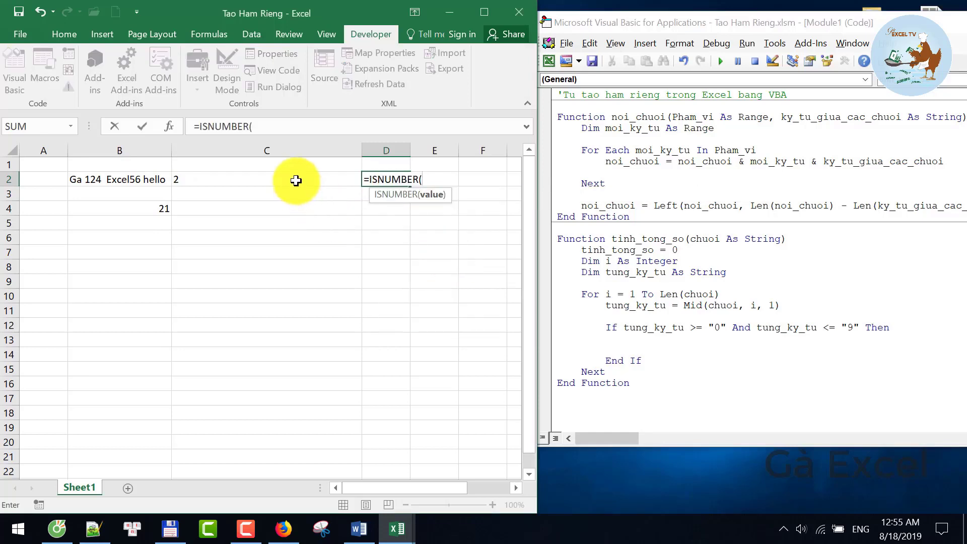
pyautogui.click(296, 180)
pyautogui.hotkey('ctrl', 'Return')
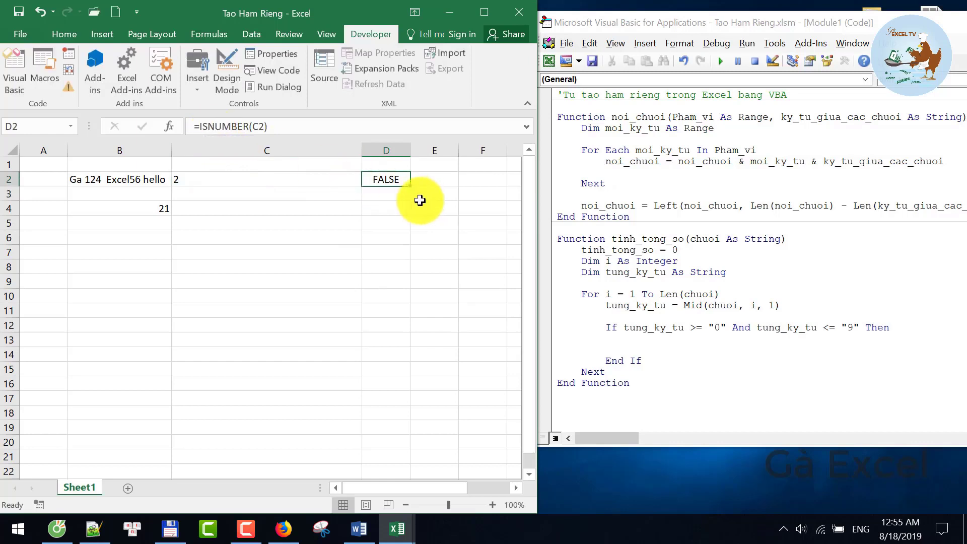
pyautogui.press('Delete')
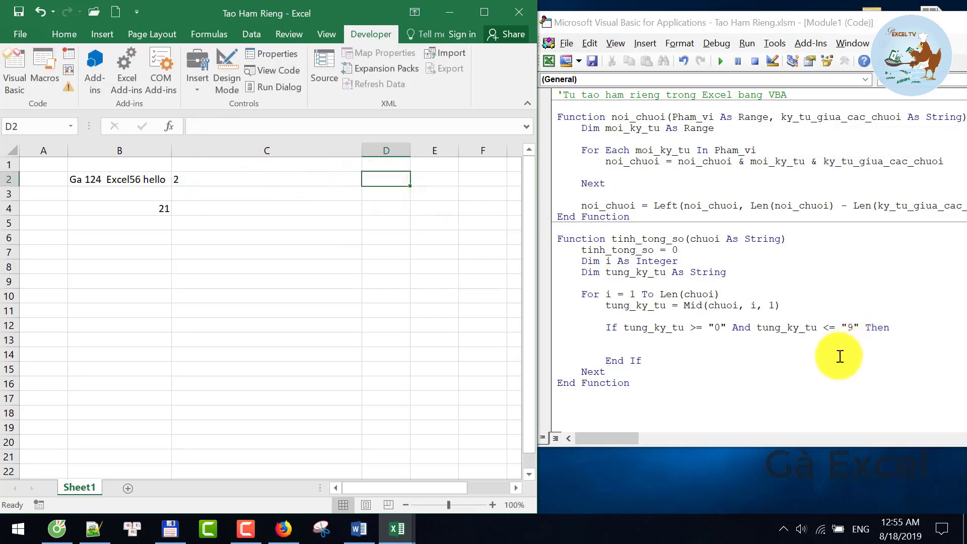
# Add tinh_tong_so = tinh_tong_so + tung_ky_tu in the If block and drop the blank line before End If
pyautogui.click(631, 339)
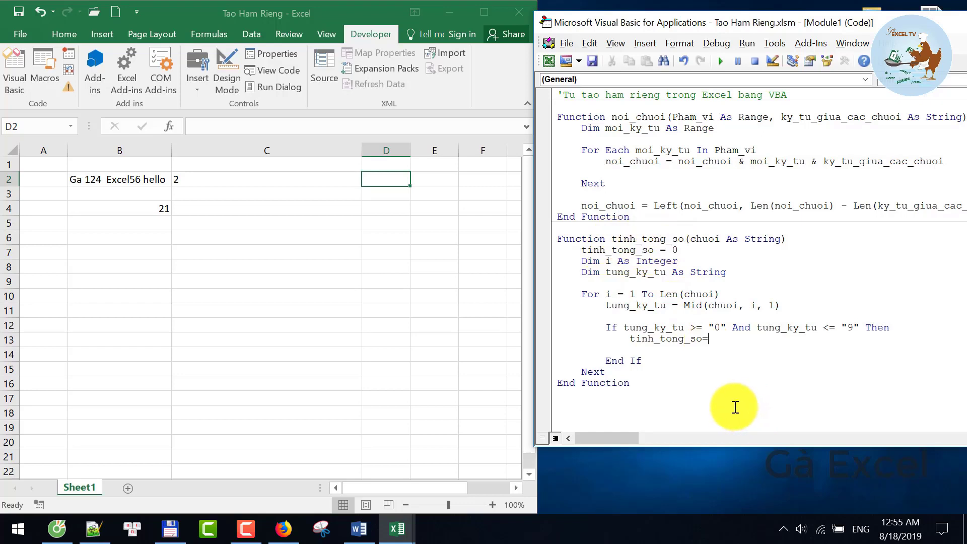
pyautogui.write('tinh_tong_so+tung_ky_tu')
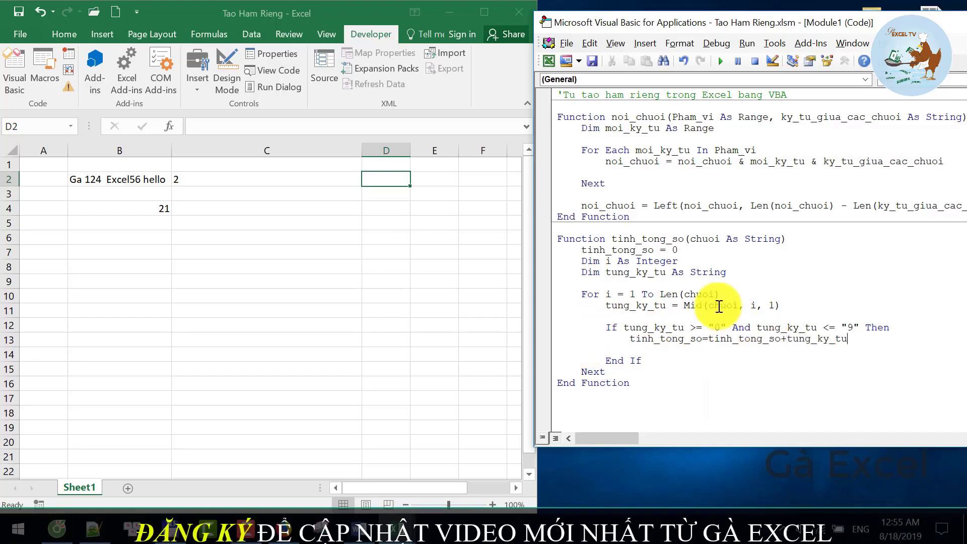
pyautogui.press('Down')
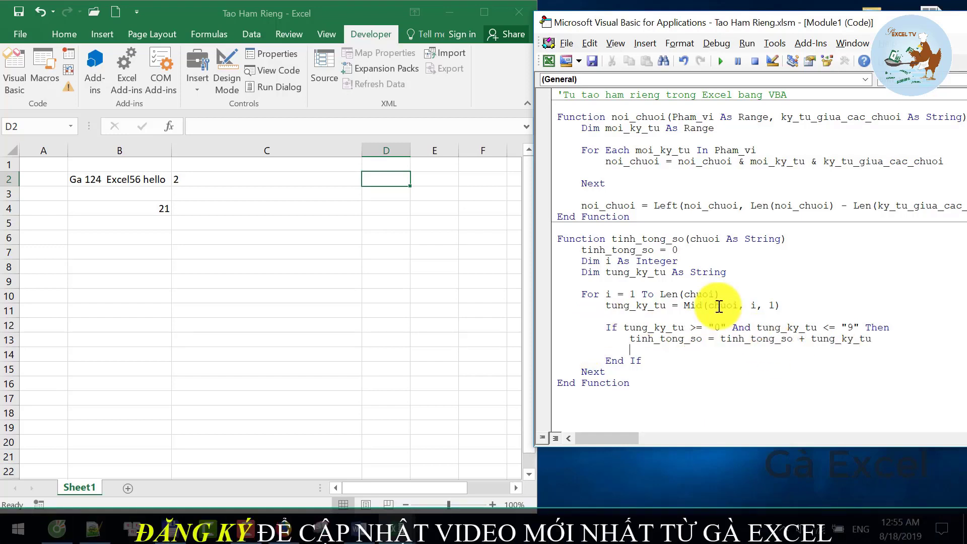
pyautogui.press('Delete')
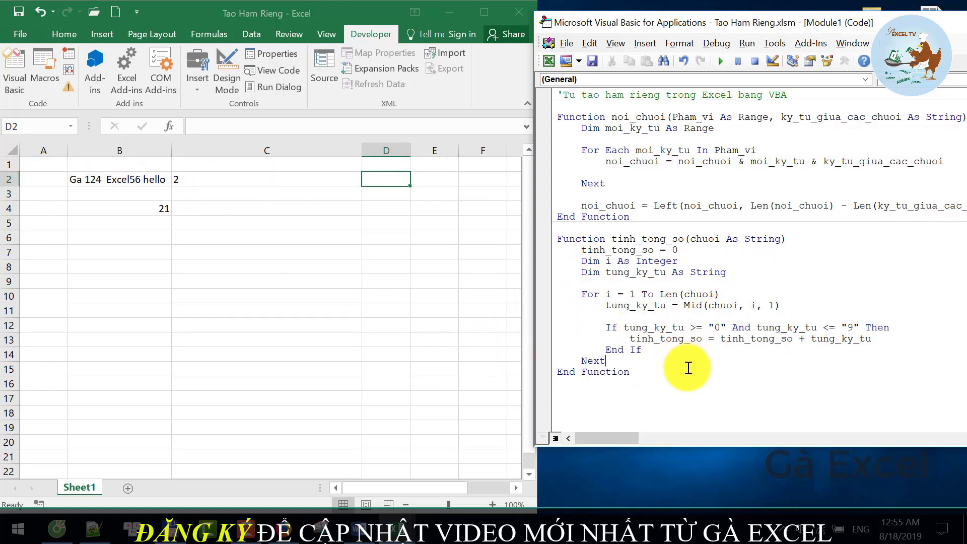
pyautogui.moveTo(632, 373); pyautogui.dragTo(566, 235)
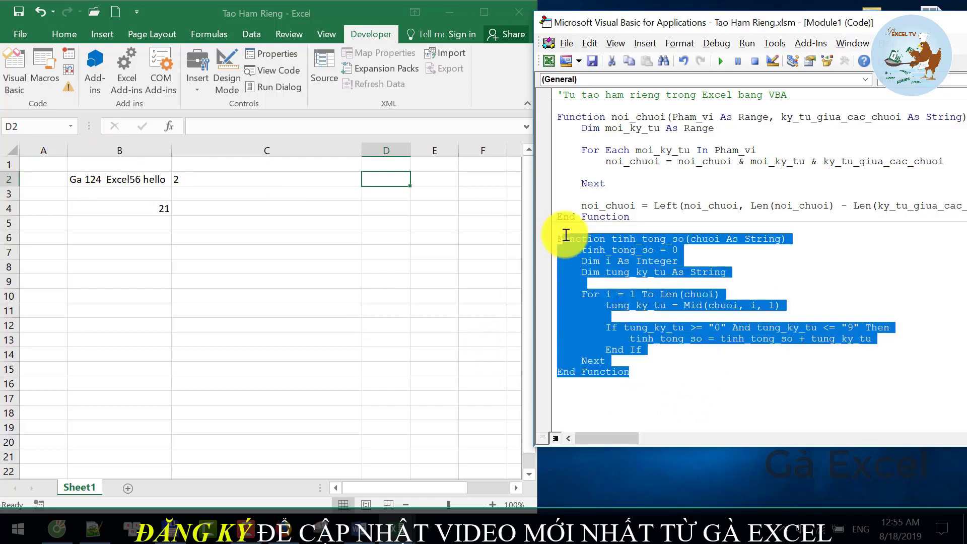
pyautogui.click(253, 180)
pyautogui.doubleClick(253, 180)
# Enter =tinh_tong_so(B2) in C2 using the AutoComplete suggestion
pyautogui.write('=ti')
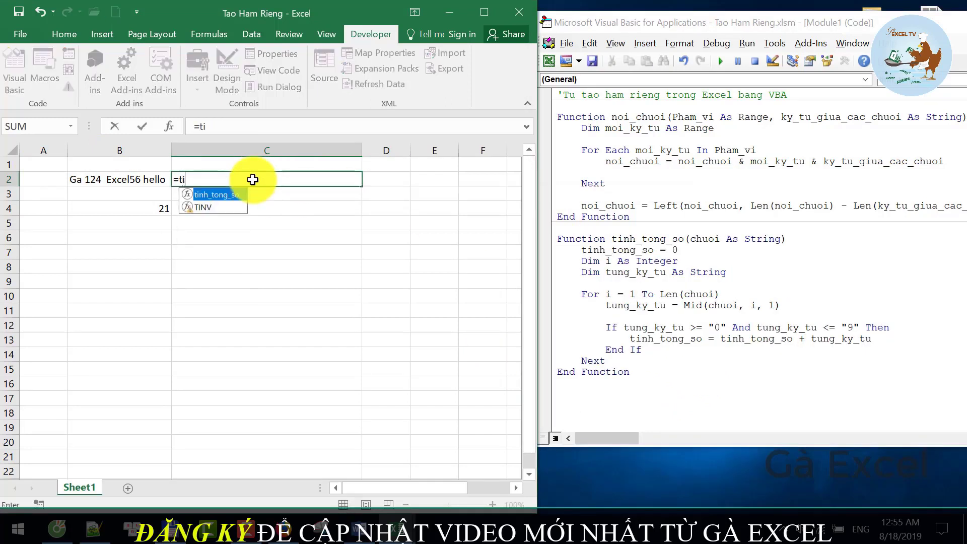
pyautogui.write('nh')
pyautogui.press('Tab')
pyautogui.press('Left')
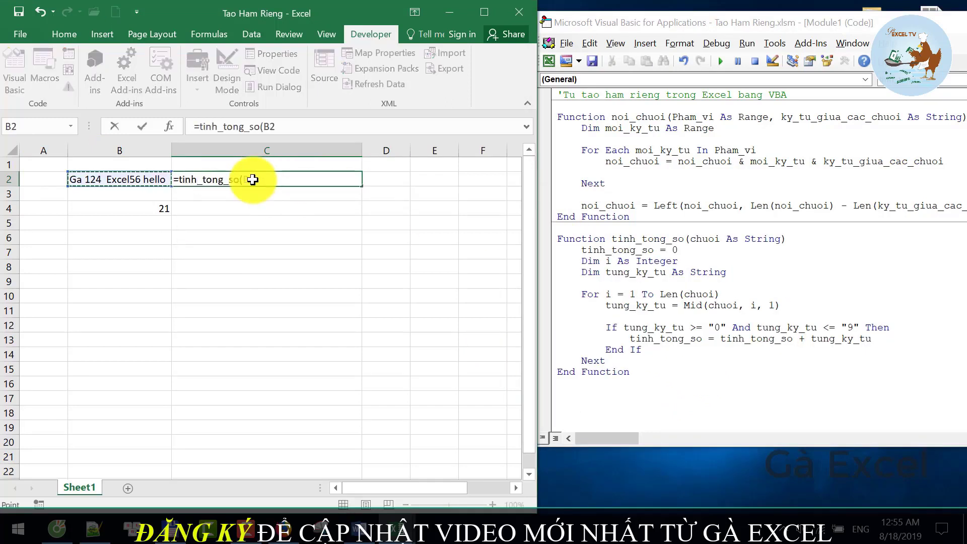
pyautogui.press('Return')
# Compare C2's result of 18 with the tinh_tong_so code, B2's text and B4's length formula
pyautogui.click(253, 180)
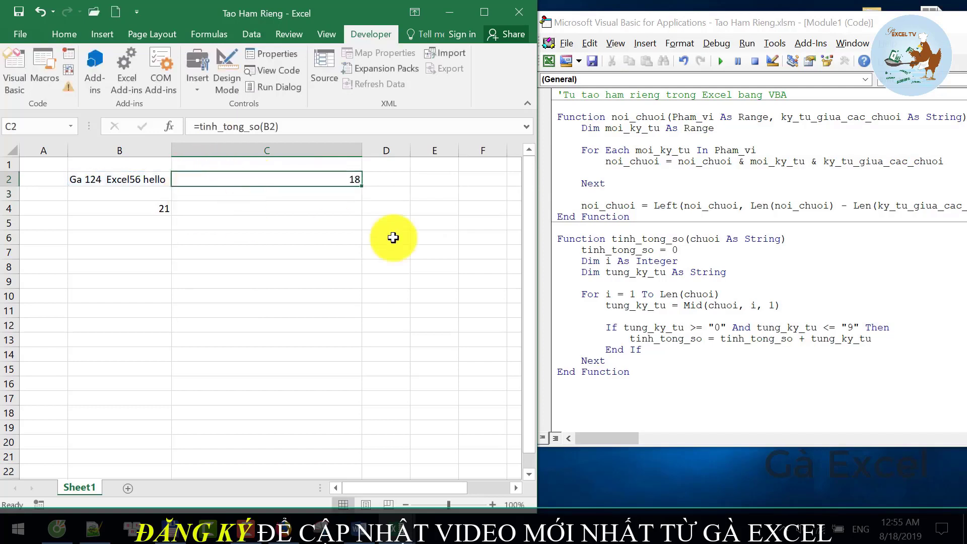
pyautogui.moveTo(697, 380); pyautogui.dragTo(554, 239)
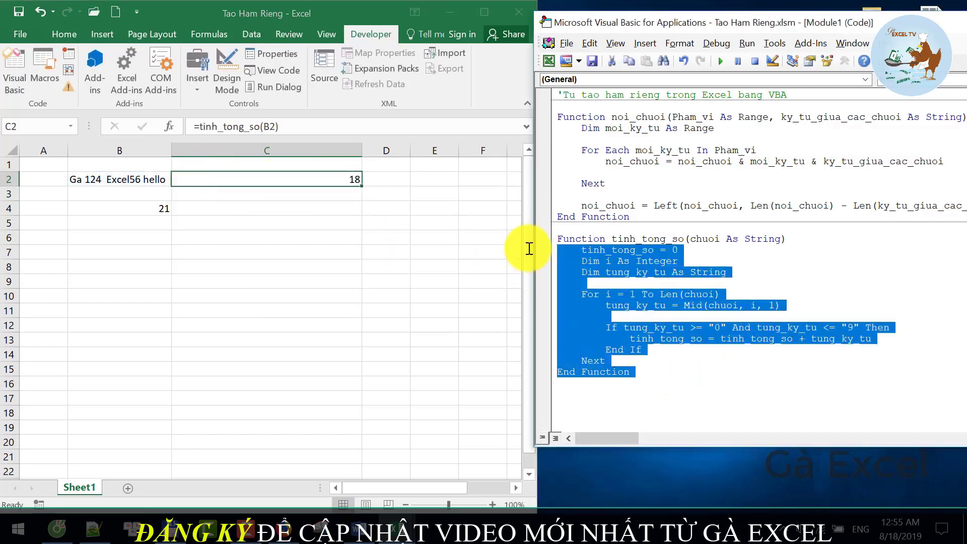
pyautogui.click(646, 308)
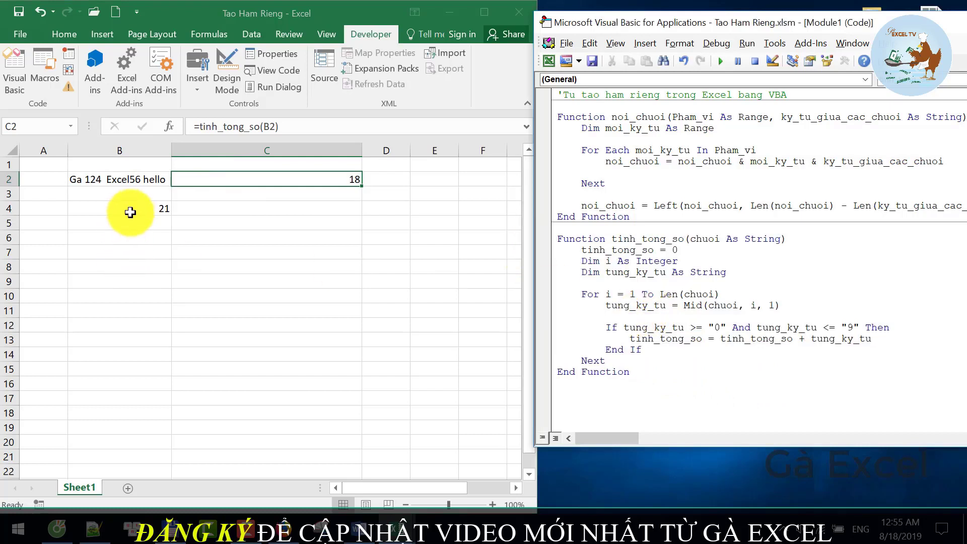
pyautogui.click(135, 179)
pyautogui.click(139, 209)
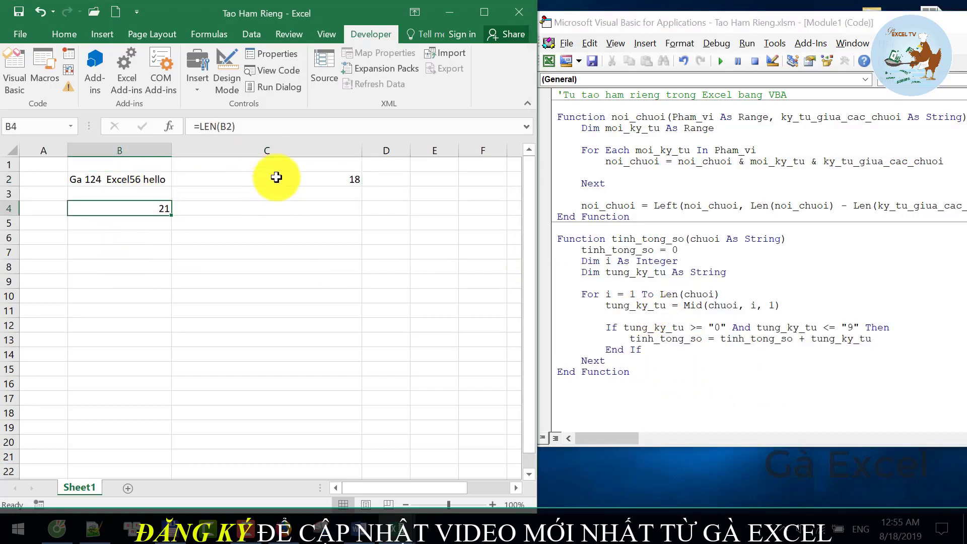
pyautogui.click(242, 179)
pyautogui.click(141, 209)
# Enter =tinh_tong_so(B2) in C5 as a second test, also showing 18
pyautogui.click(258, 220)
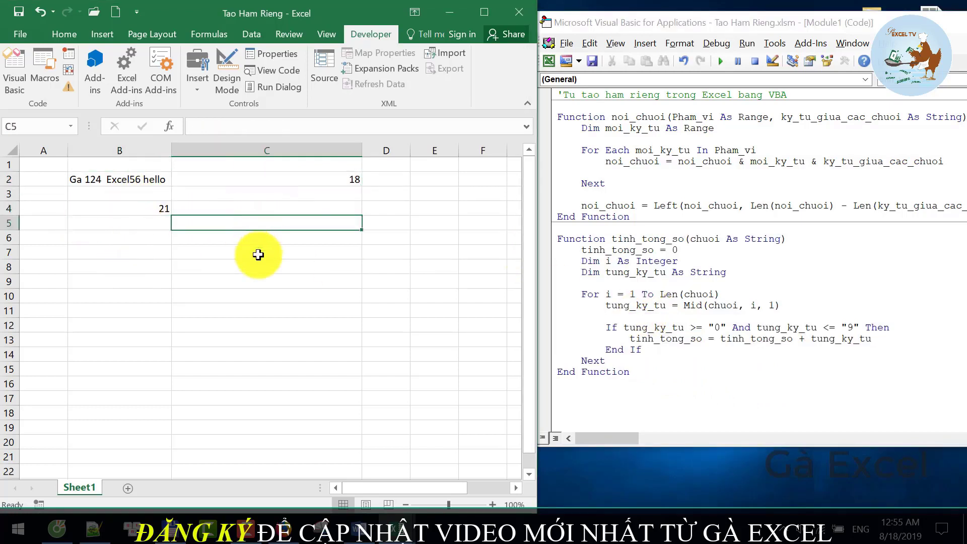
pyautogui.write('=tinh')
pyautogui.press('Tab')
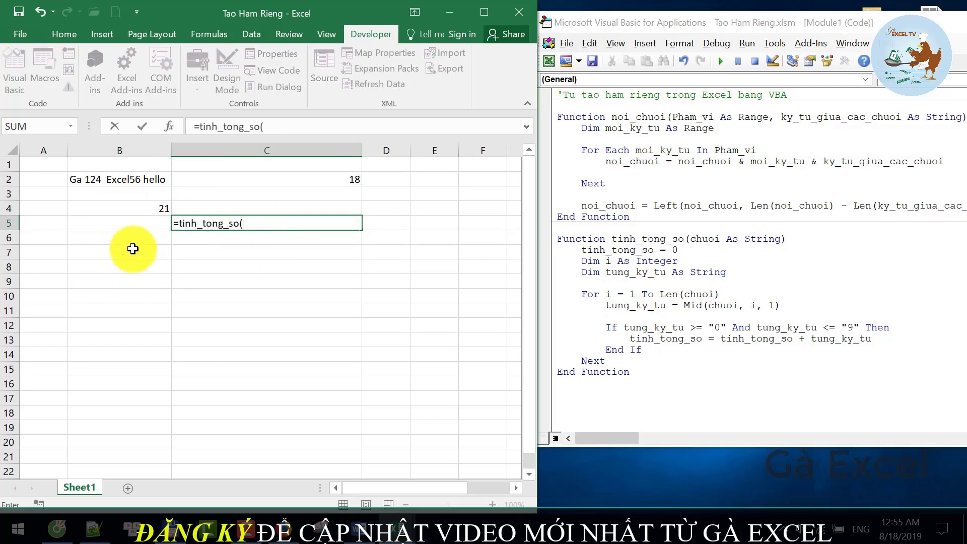
pyautogui.click(104, 181)
pyautogui.press('Return')
pyautogui.press('Up')
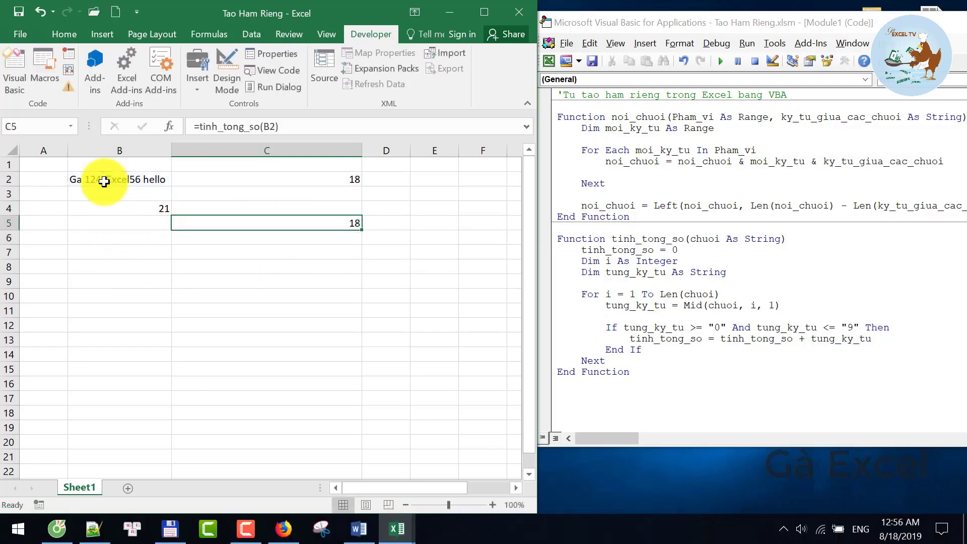
# Change the number after Ga in B2 to 23 and watch C2 and C5 recalculate
pyautogui.doubleClick(100, 181)
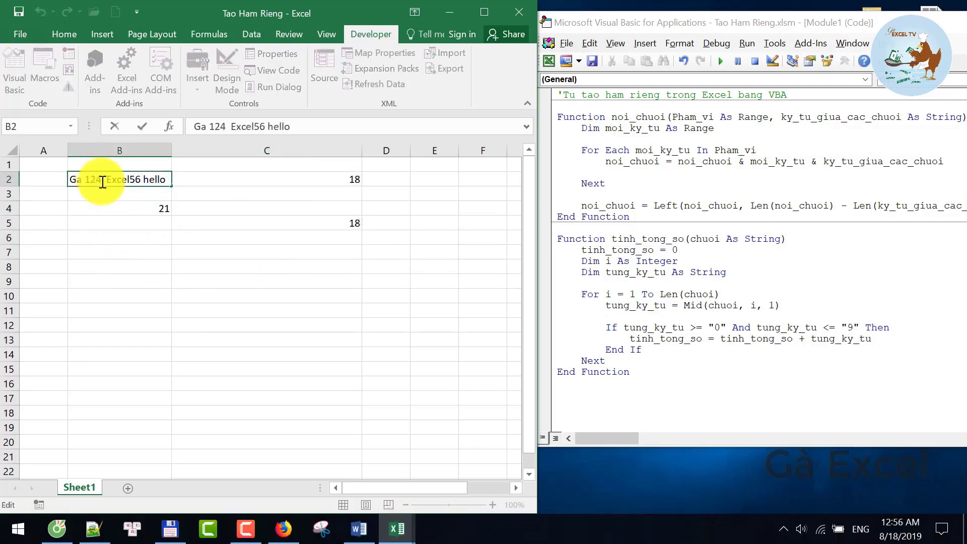
pyautogui.write('123')
pyautogui.press('Return')
pyautogui.moveTo(274, 180); pyautogui.dragTo(280, 208)
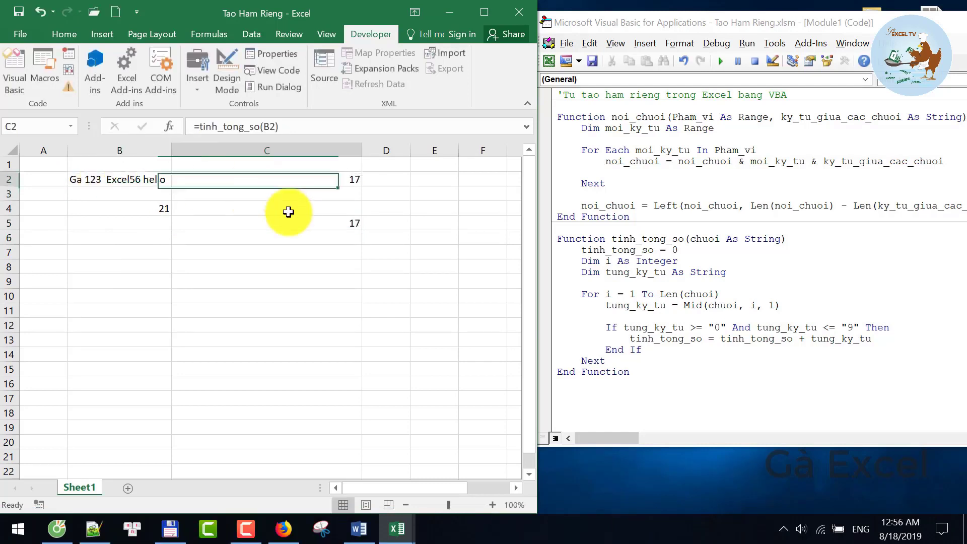
pyautogui.doubleClick(86, 179)
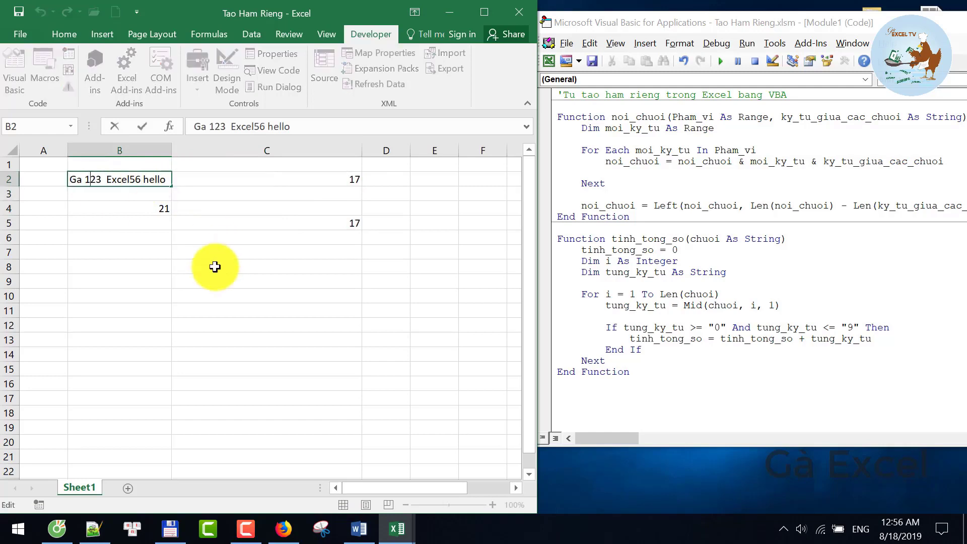
pyautogui.press('BackSpace')
pyautogui.press('Return')
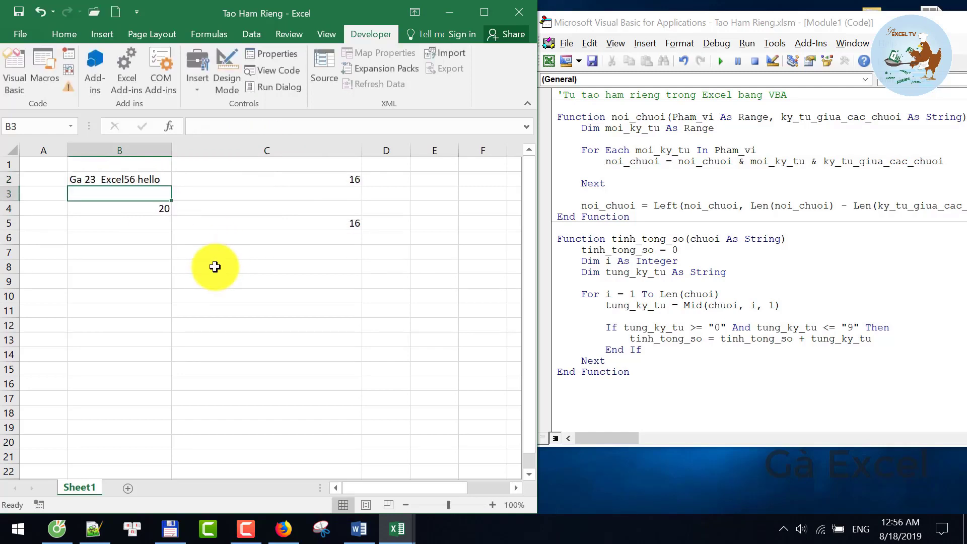
pyautogui.press('Up')
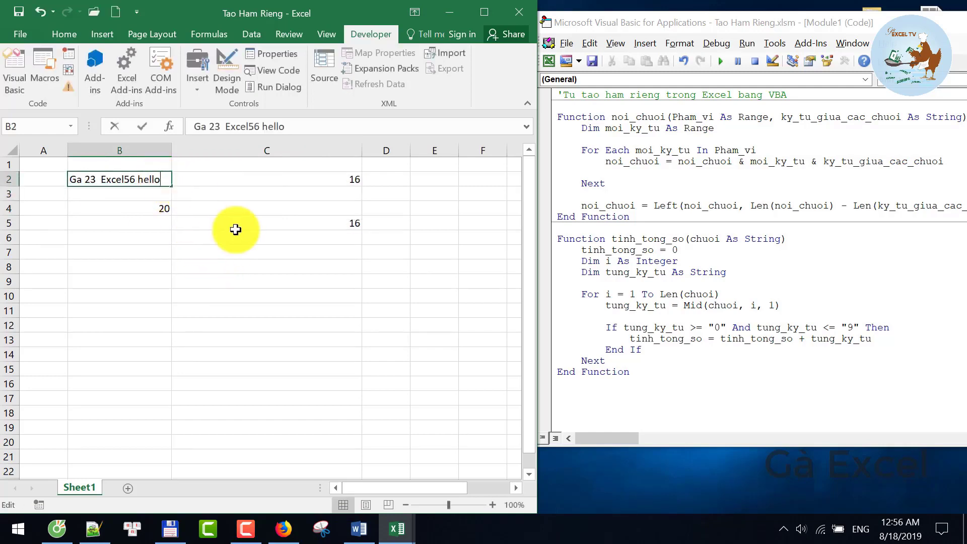
# Append 78 to hello in B2 so C2 and C5 both show 31
pyautogui.press('F2')
pyautogui.write('78')
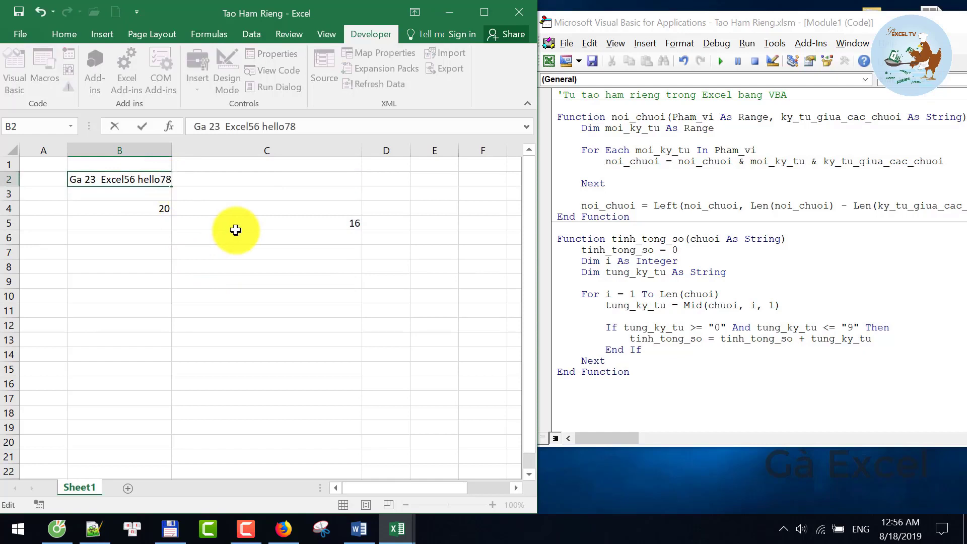
pyautogui.press('Return')
pyautogui.moveTo(313, 173); pyautogui.dragTo(323, 223)
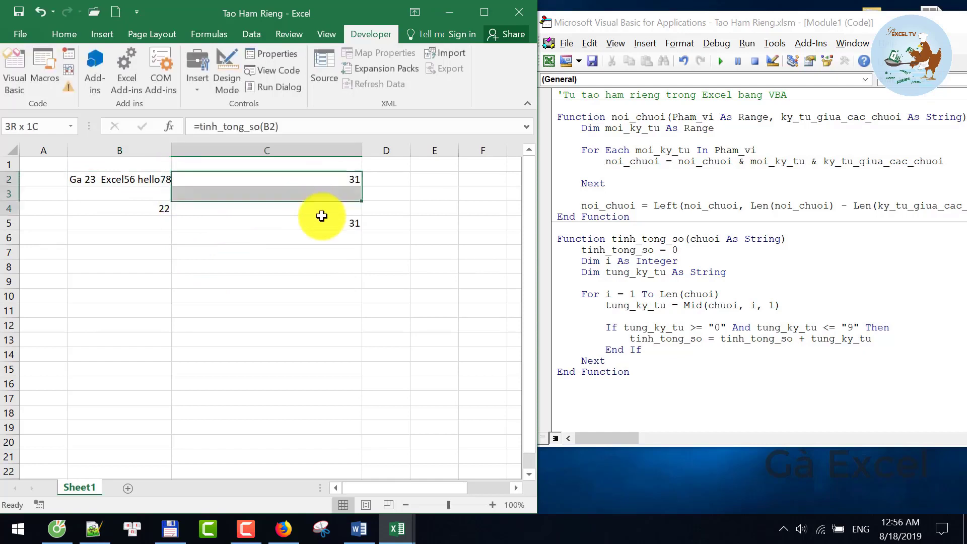
pyautogui.click(323, 223)
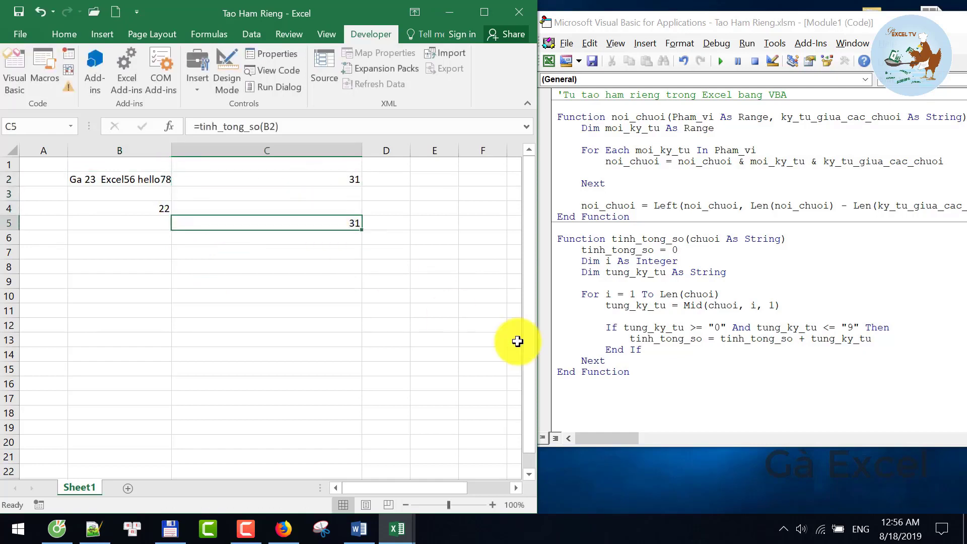
pyautogui.click(658, 361)
pyautogui.click(644, 395)
pyautogui.write('function tach_chuoi(chuoi as')
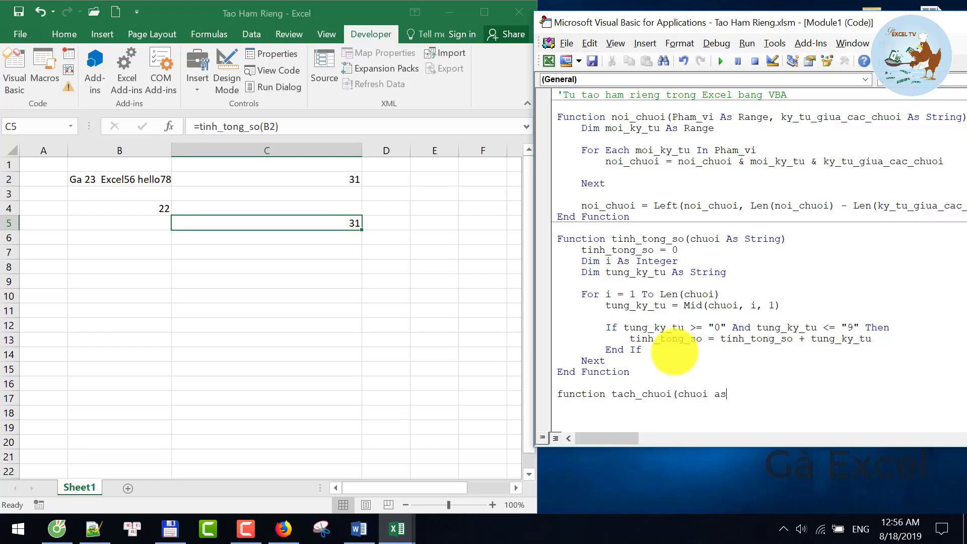
# Delete the half-written tach_chuoi declaration from Module1
pyautogui.write(' str')
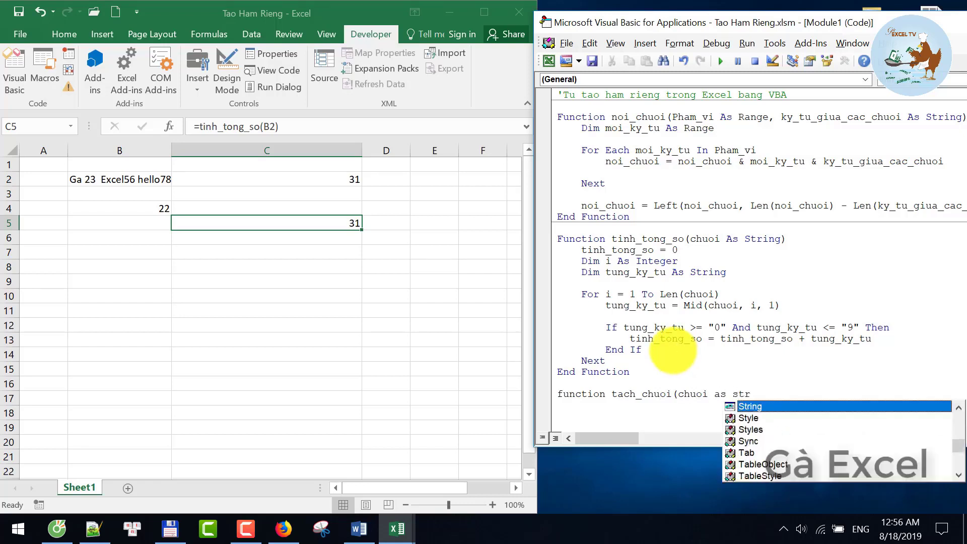
pyautogui.moveTo(788, 395); pyautogui.dragTo(540, 398)
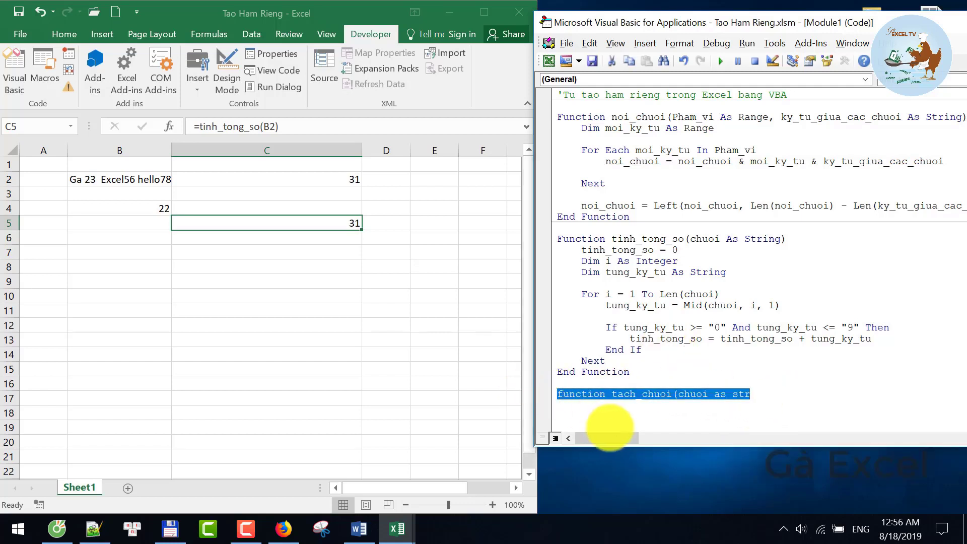
pyautogui.press('Delete')
# Copy the whole tinh_tong_so function and paste a duplicate below its End Function
pyautogui.moveTo(632, 373); pyautogui.dragTo(545, 233)
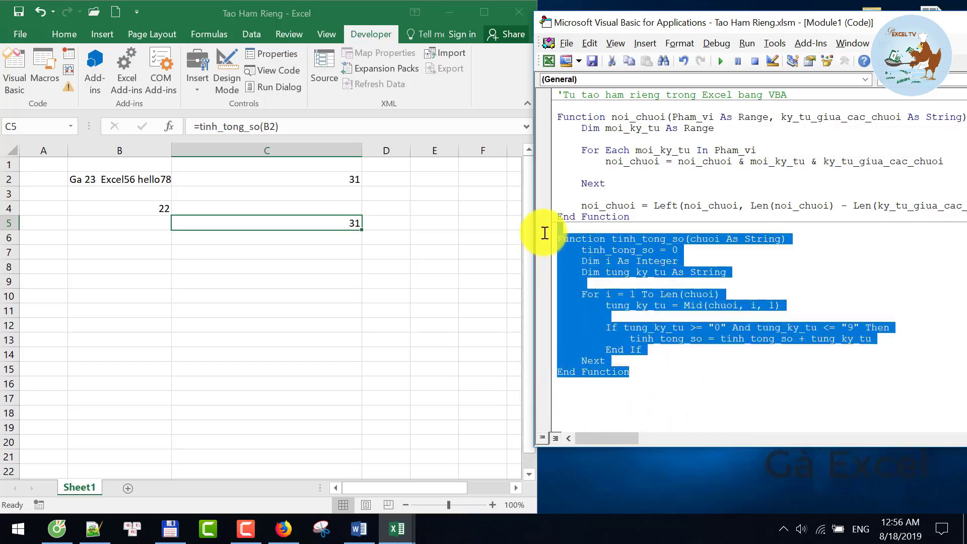
pyautogui.rightClick(601, 250)
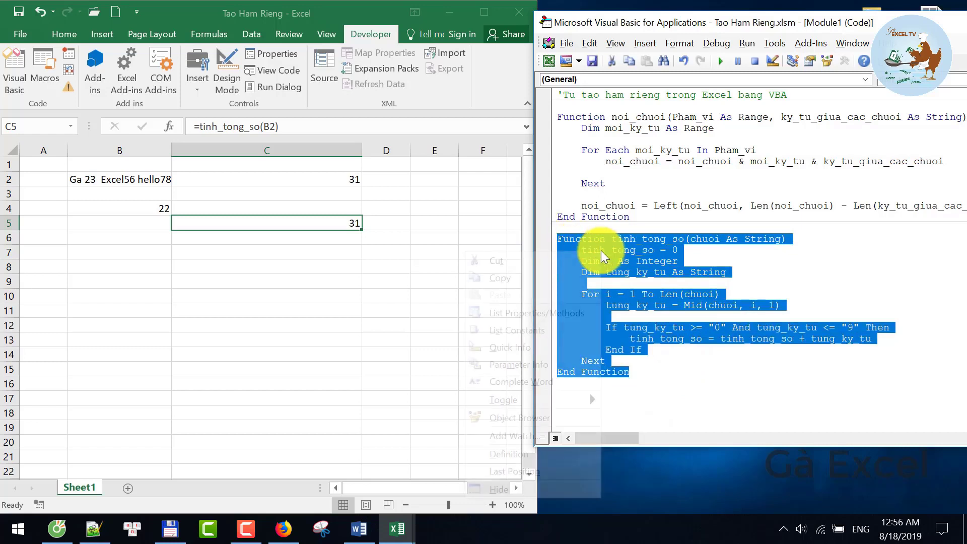
pyautogui.click(579, 277)
pyautogui.click(592, 398)
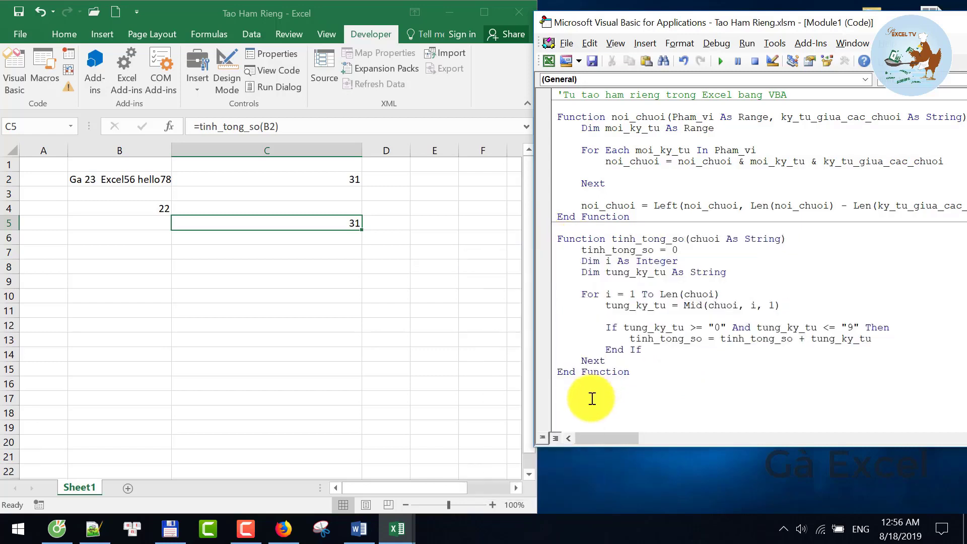
pyautogui.hotkey('ctrl', 'v')
# Rename the copied function to lay_chuoi_ky_tu
pyautogui.doubleClick(660, 285)
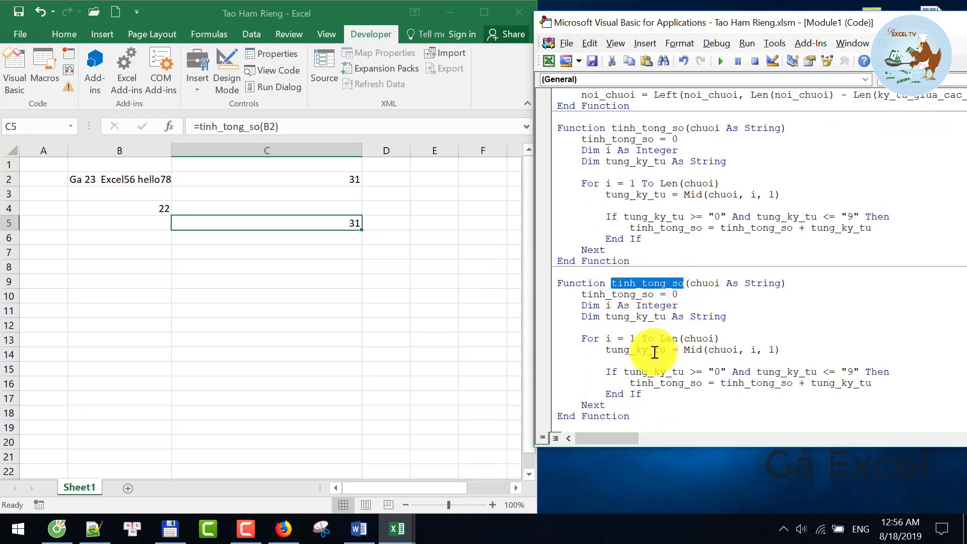
pyautogui.write('lay_')
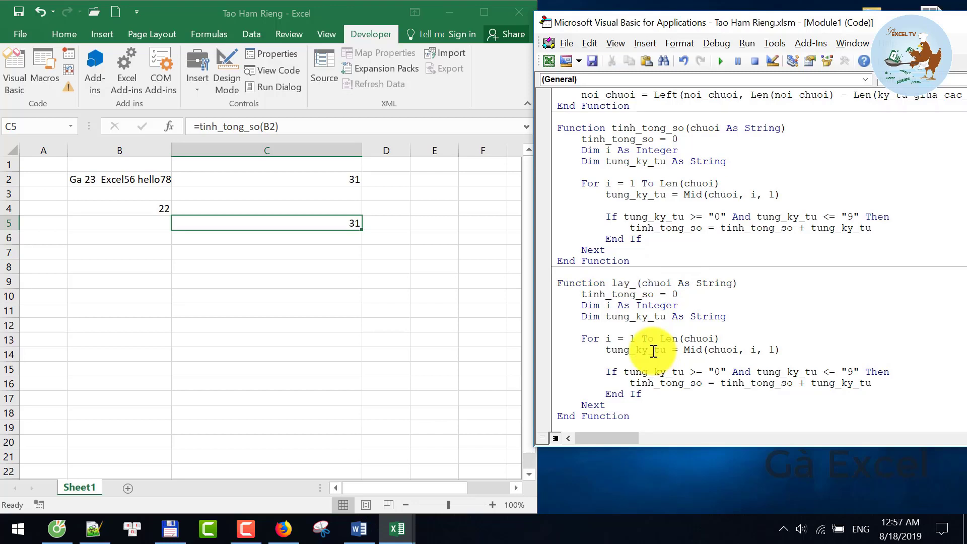
pyautogui.write('chuoi')
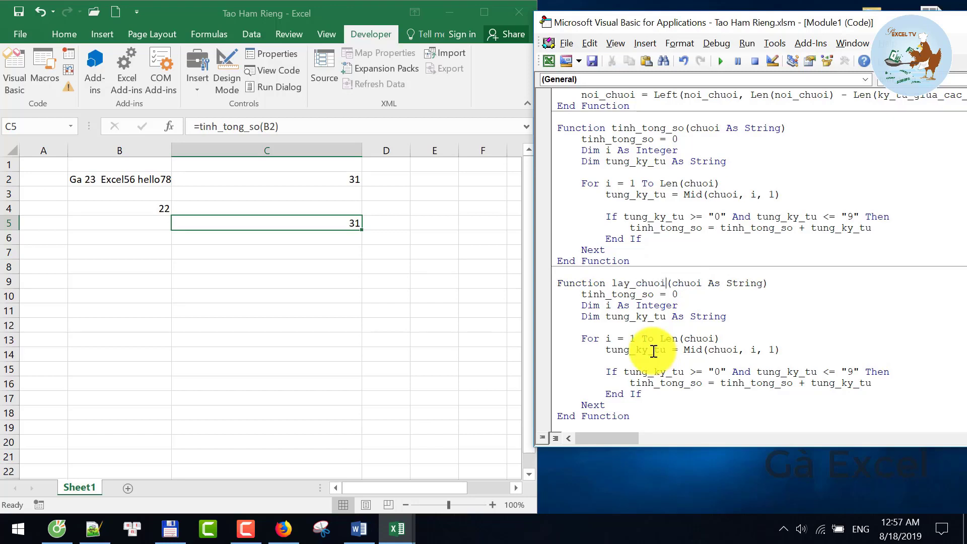
pyautogui.write('_ky')
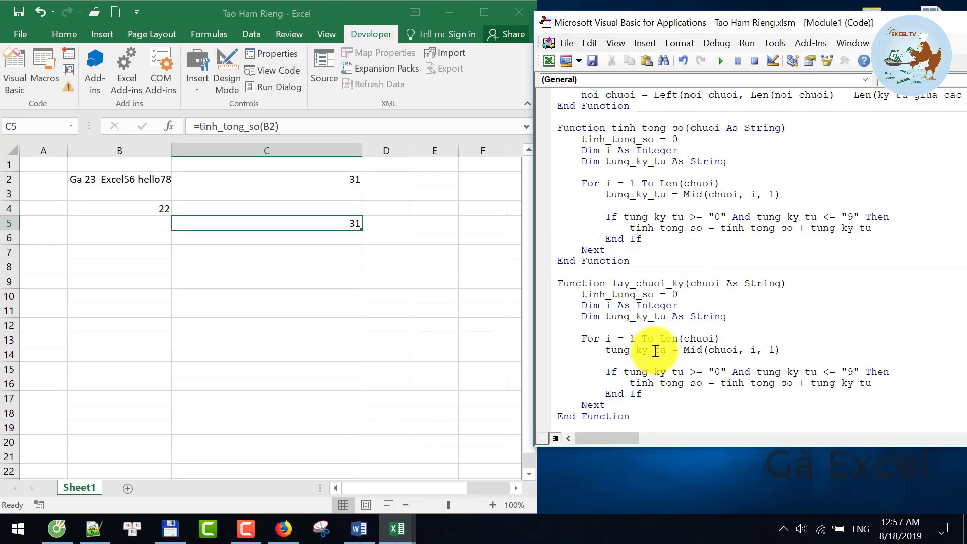
pyautogui.write('_tu')
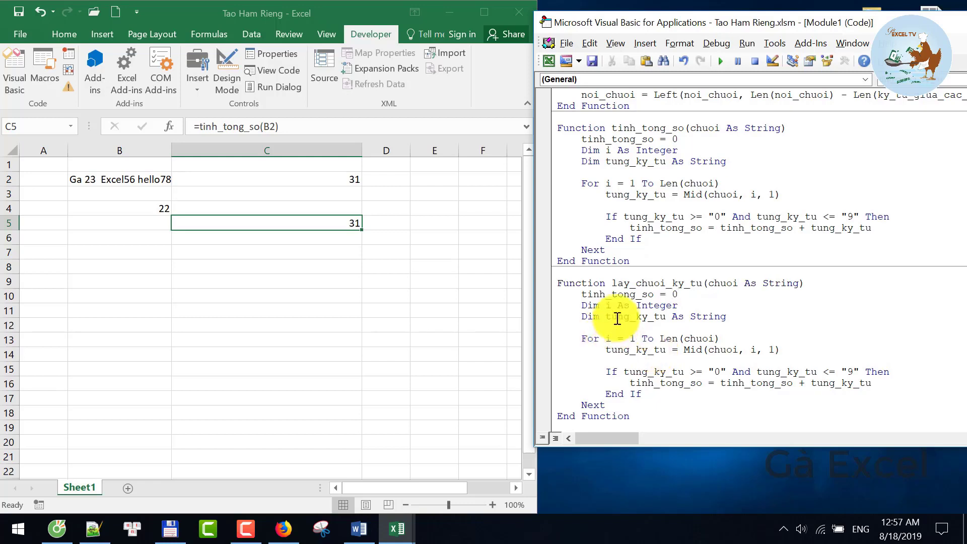
# Change the function's first line to lay_chuoi_ky_tu = "" instead of 0
pyautogui.doubleClick(583, 295)
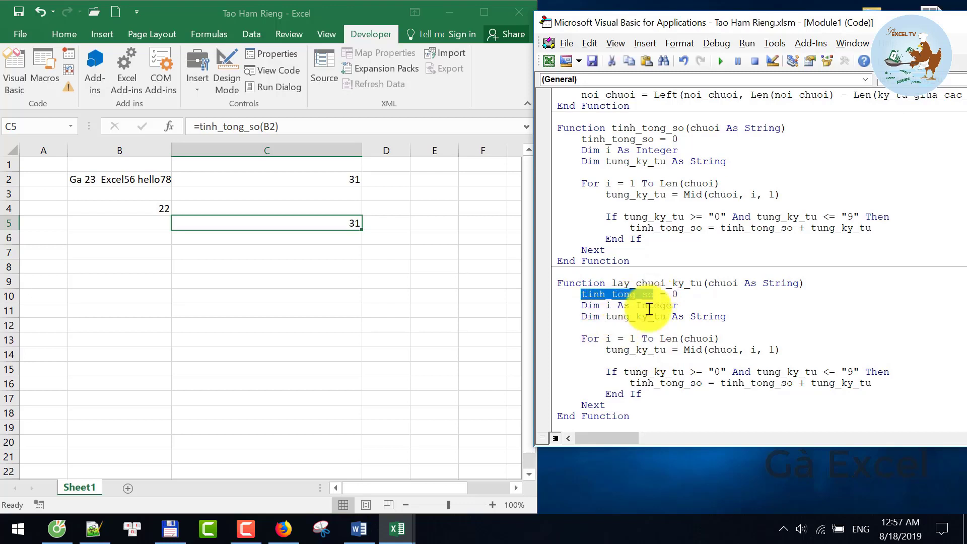
pyautogui.write('lay')
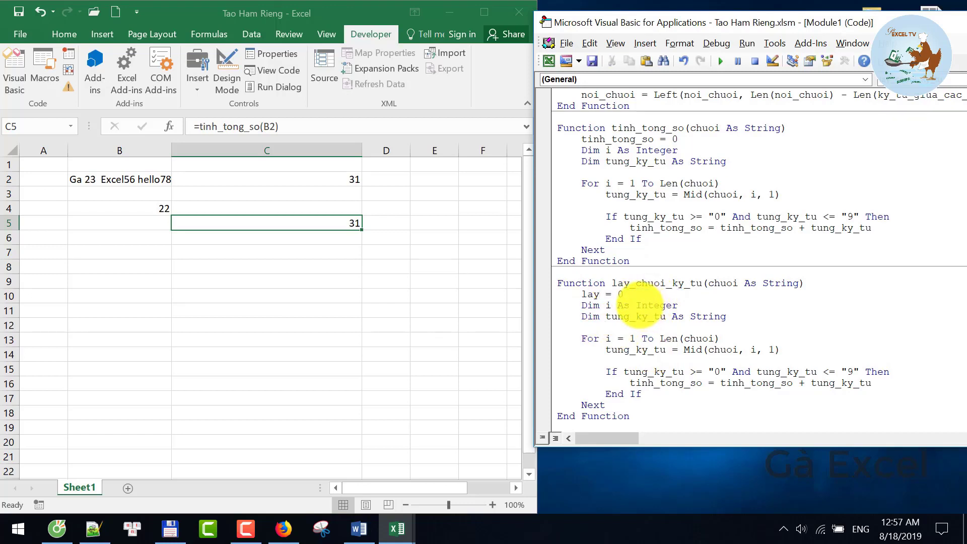
pyautogui.hotkey('ctrl', 'space')
pyautogui.press('Delete')
pyautogui.write('""')
pyautogui.press('Down')
pyautogui.press('Down')
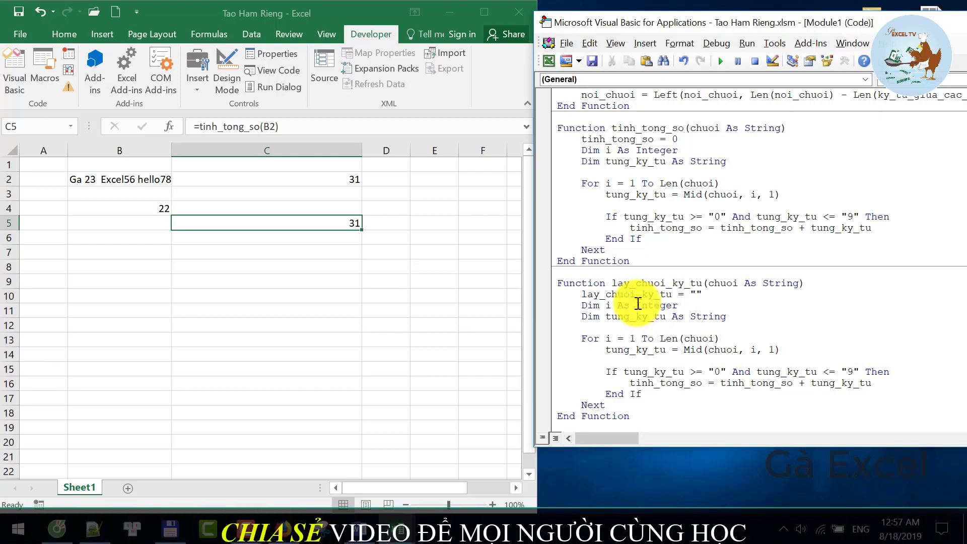
pyautogui.moveTo(749, 318); pyautogui.dragTo(551, 318)
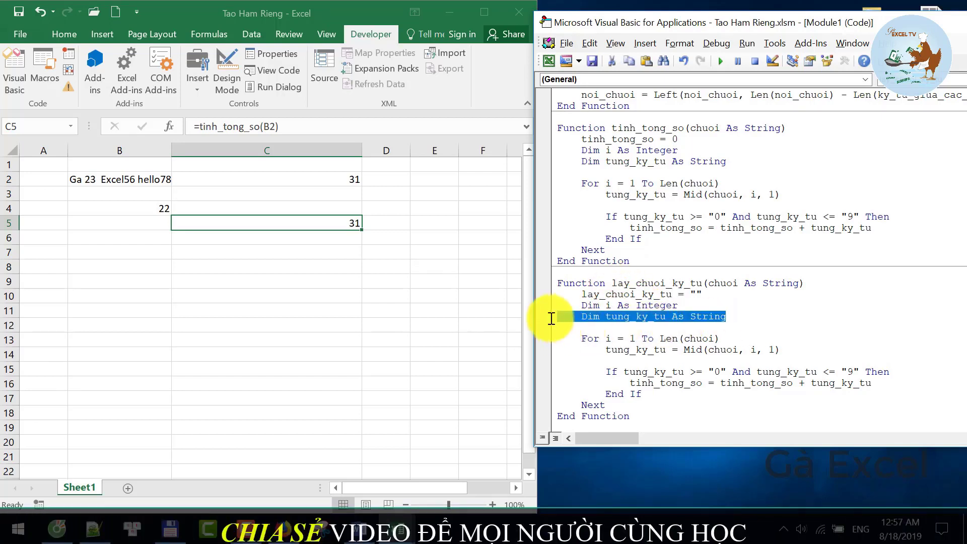
# Review the For loop, character extraction line and digit-check If block in lay_chuoi_ky_tu
pyautogui.click(724, 319)
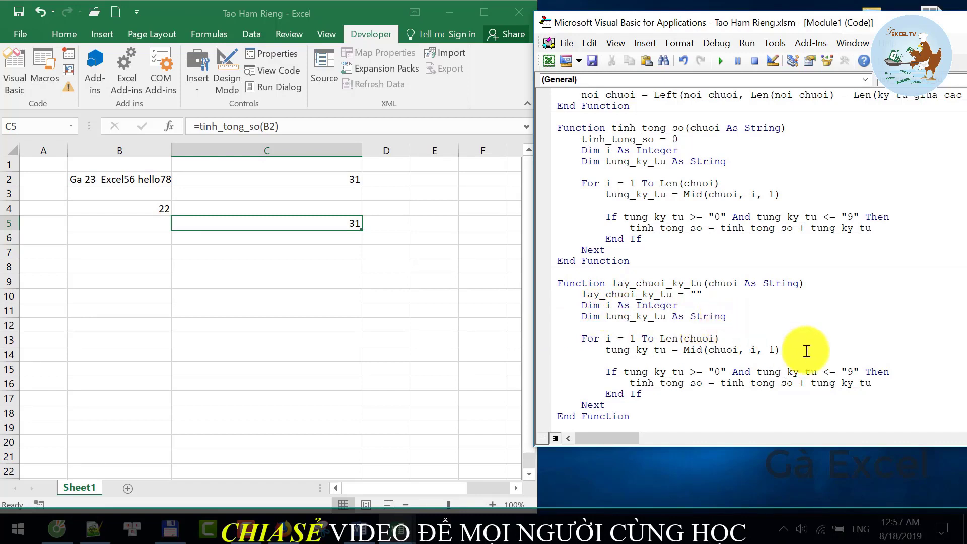
pyautogui.click(617, 350)
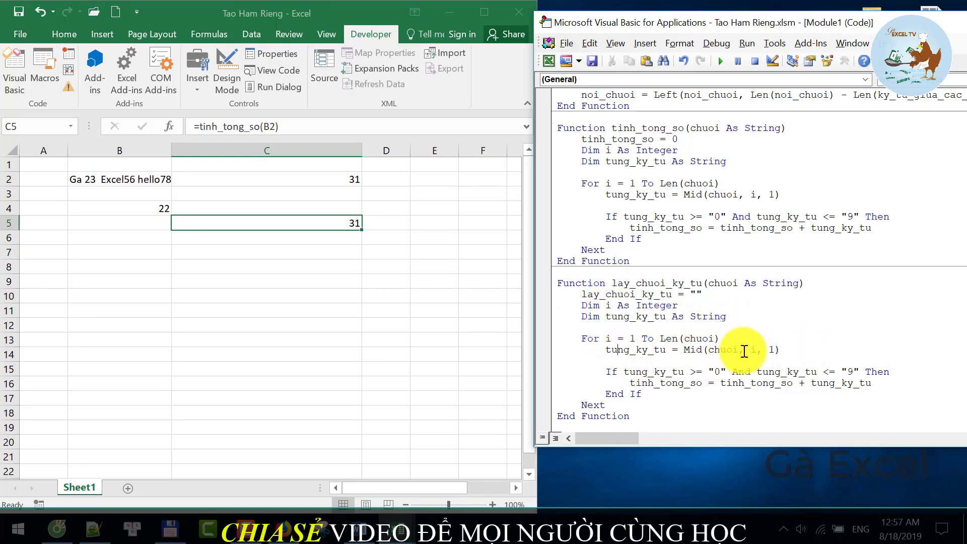
pyautogui.scroll(-1, 743, 350)
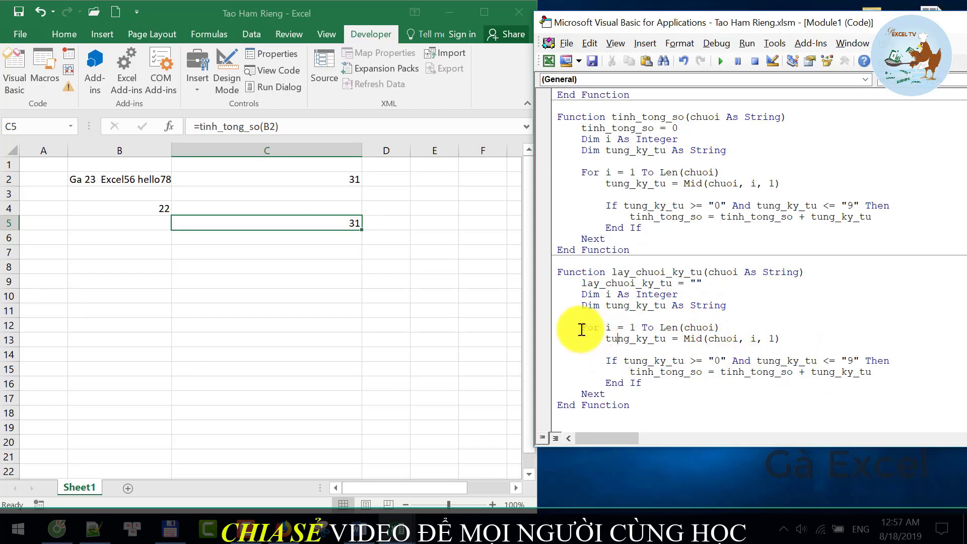
pyautogui.moveTo(580, 328); pyautogui.dragTo(742, 328)
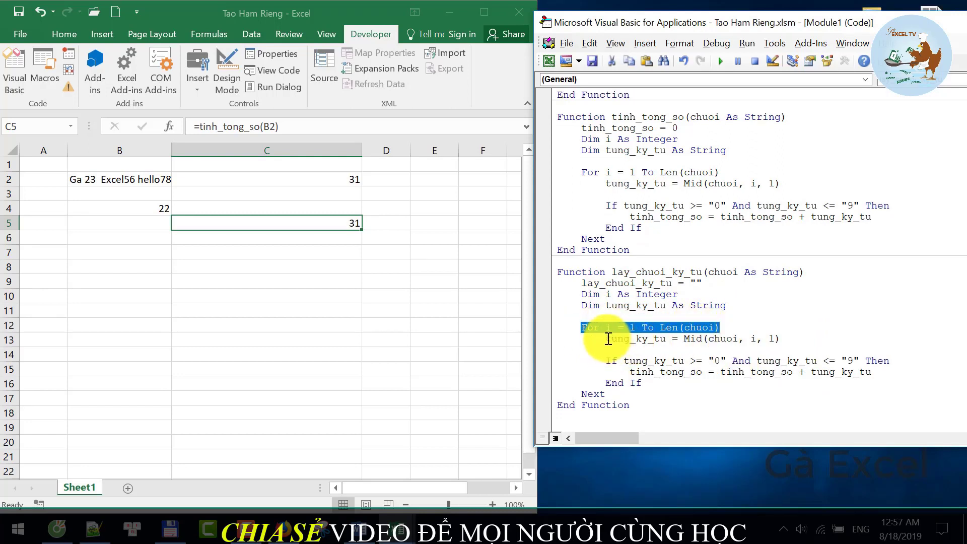
pyautogui.moveTo(606, 339); pyautogui.dragTo(771, 338)
pyautogui.click(771, 339)
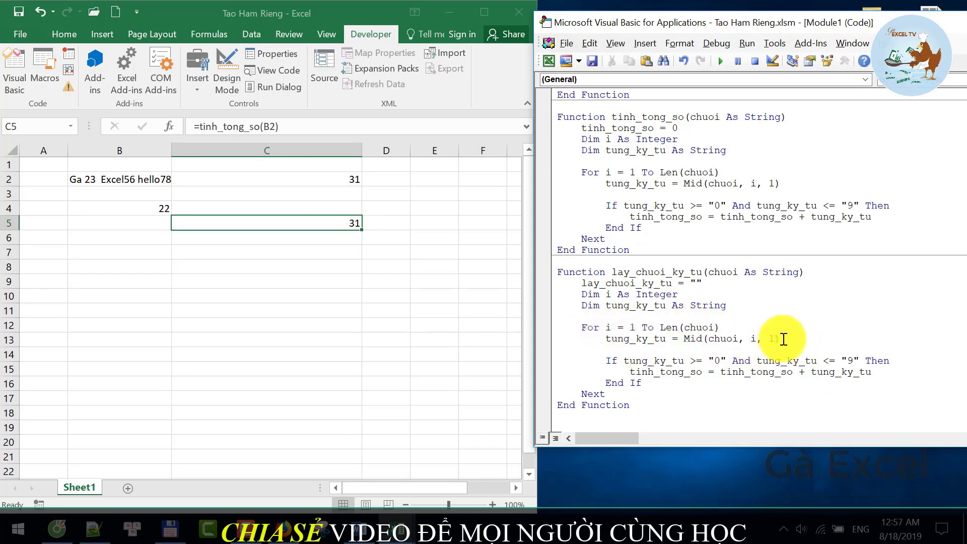
pyautogui.moveTo(609, 356); pyautogui.dragTo(655, 383)
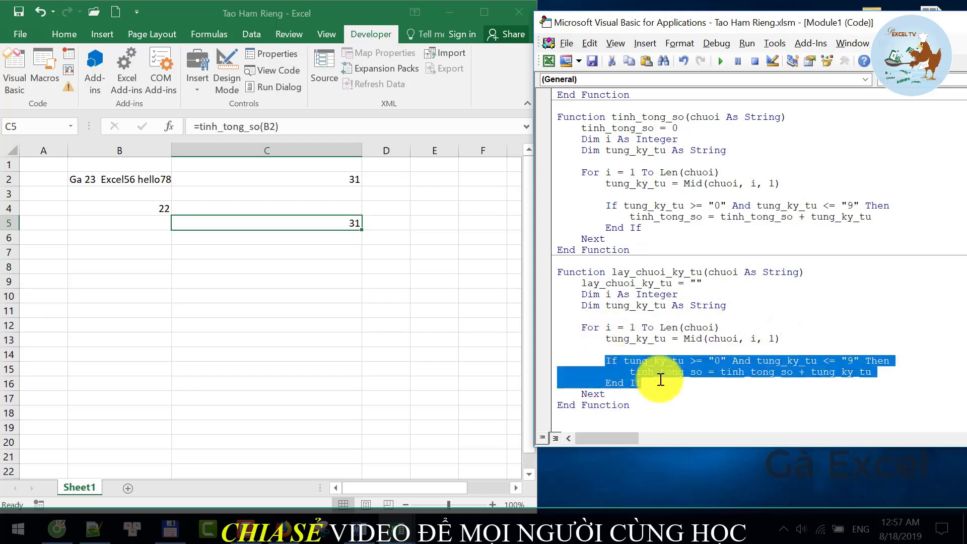
pyautogui.click(654, 375)
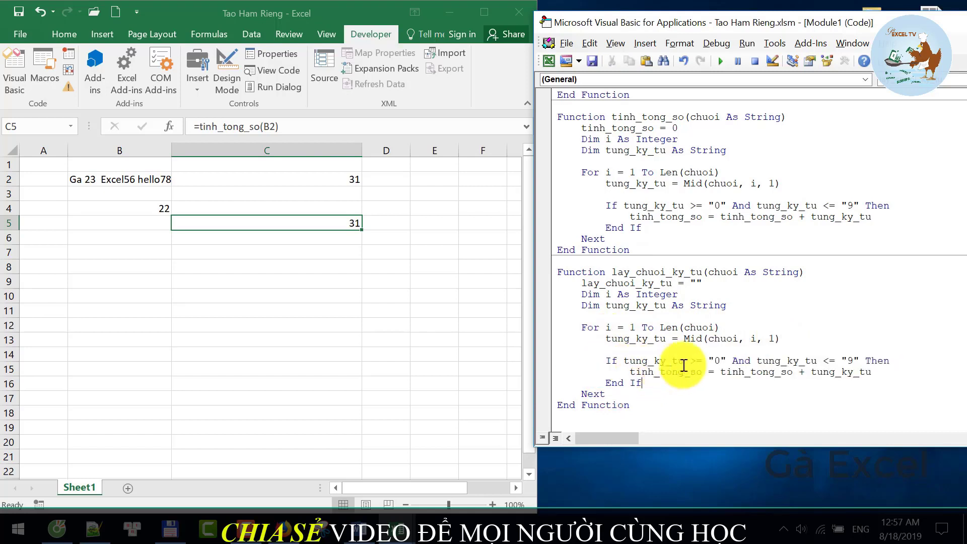
# Rewrite the If condition as tung_ky_tu < "0" Or tung_ky_tu > "9"
pyautogui.moveTo(699, 363); pyautogui.dragTo(689, 362)
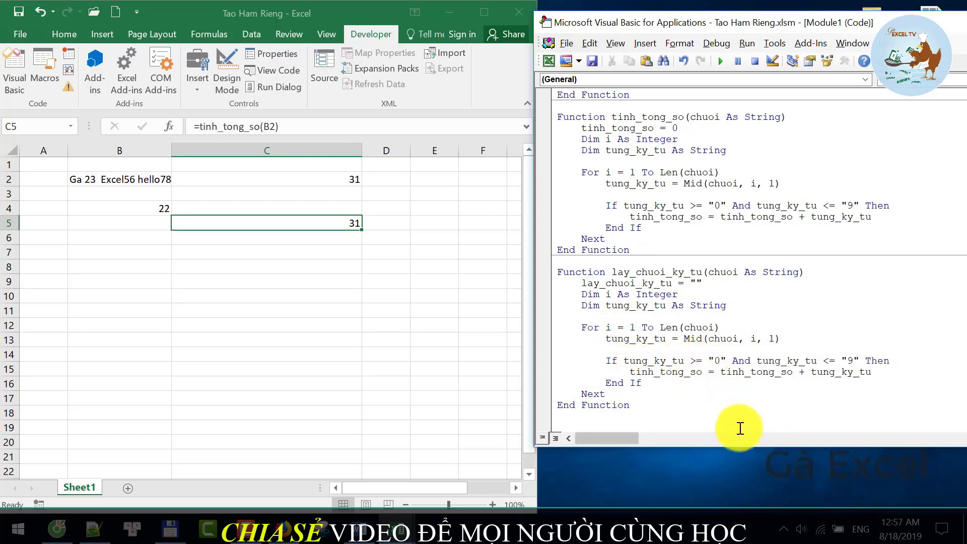
pyautogui.write('<')
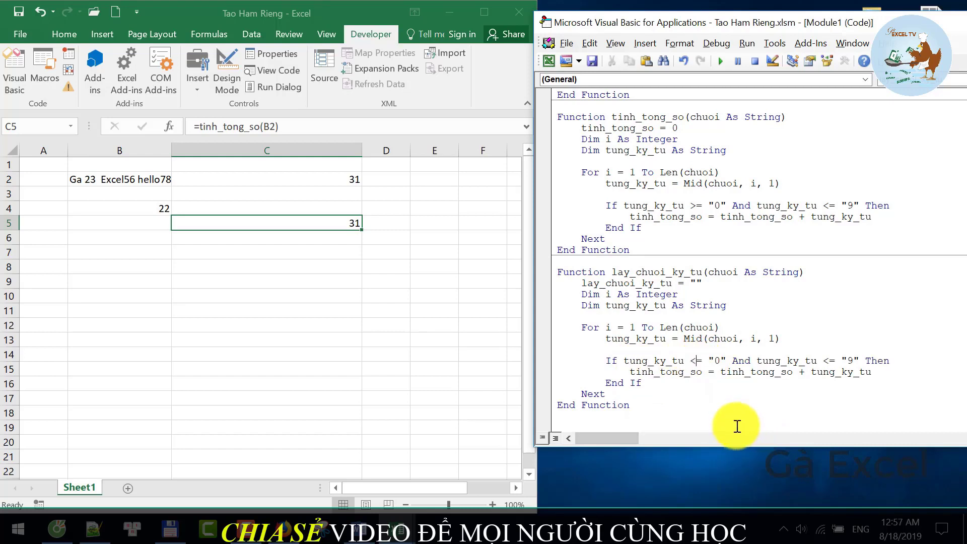
pyautogui.press('BackSpace')
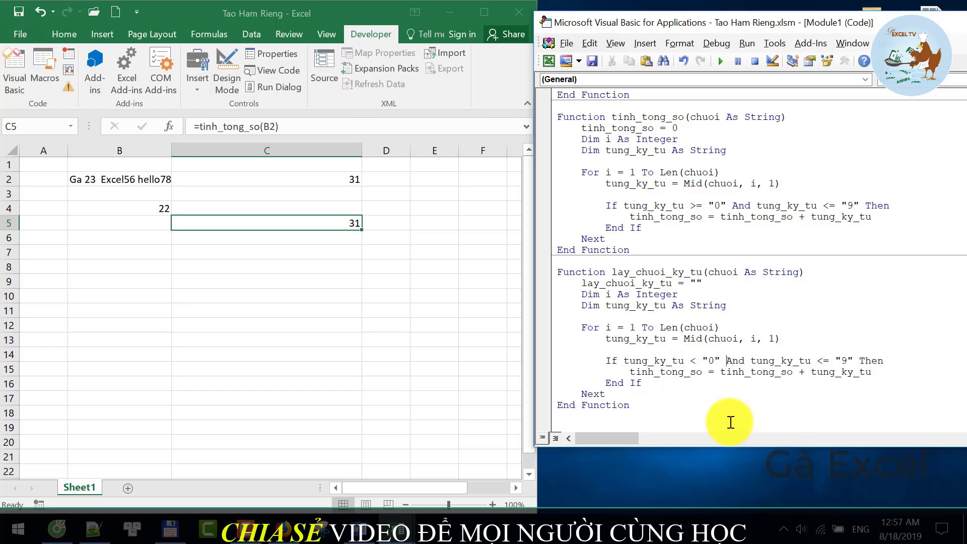
pyautogui.hotkey('shift', 'Right')
pyautogui.hotkey('shift', 'Right')
pyautogui.hotkey('shift', 'Right')
pyautogui.write('or')
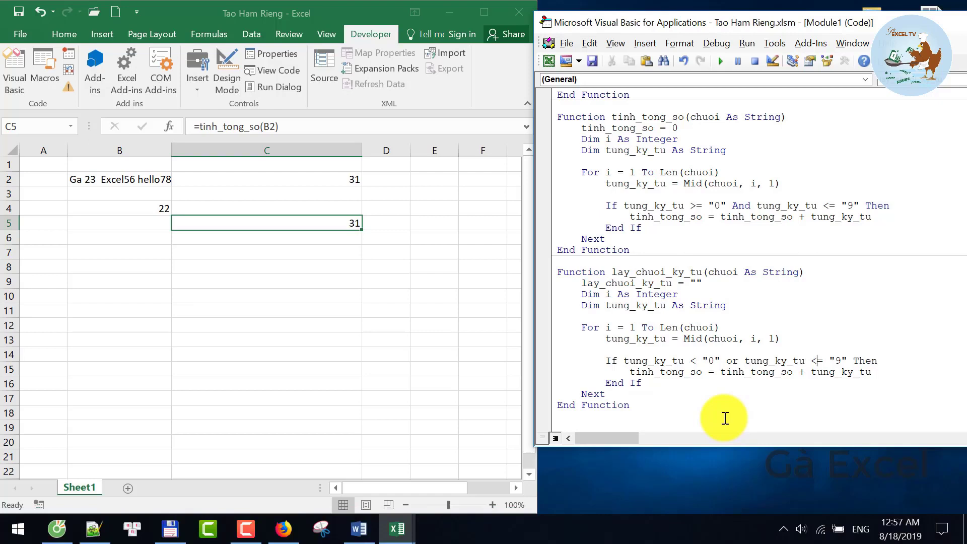
pyautogui.hotkey('shift', 'Right')
pyautogui.hotkey('shift', 'Right')
pyautogui.write('>')
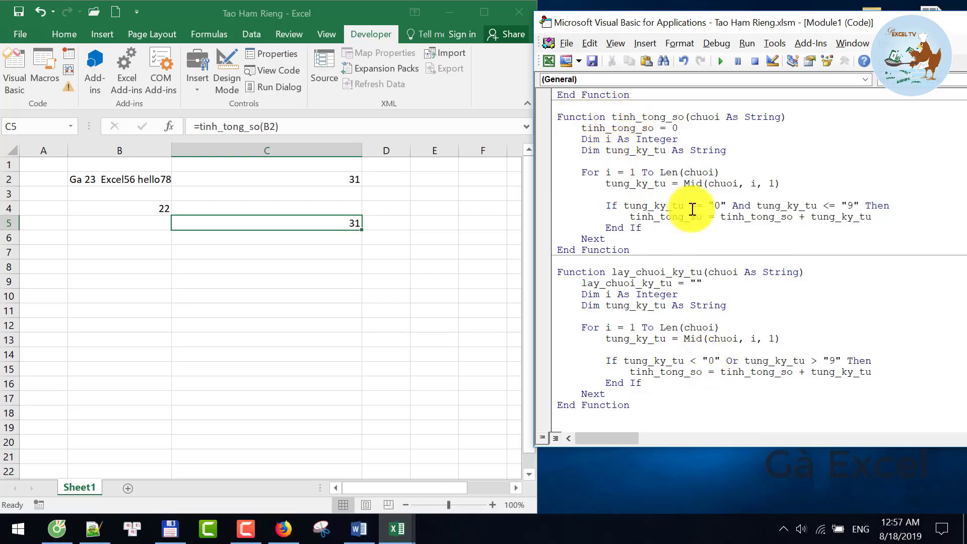
pyautogui.moveTo(915, 206)
pyautogui.mouseDown()
pyautogui.moveTo(604, 209)
pyautogui.moveTo(889, 206)
pyautogui.mouseUp()
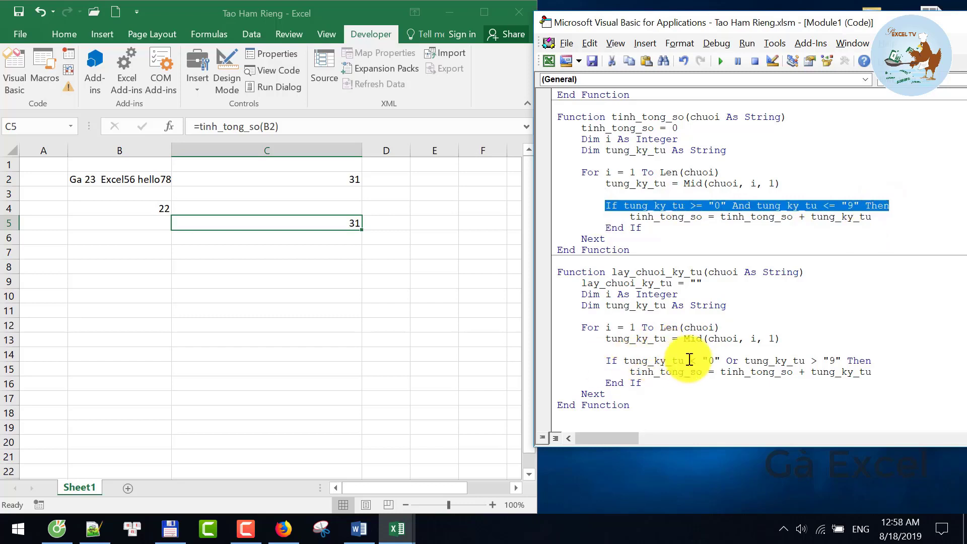
pyautogui.click(719, 361)
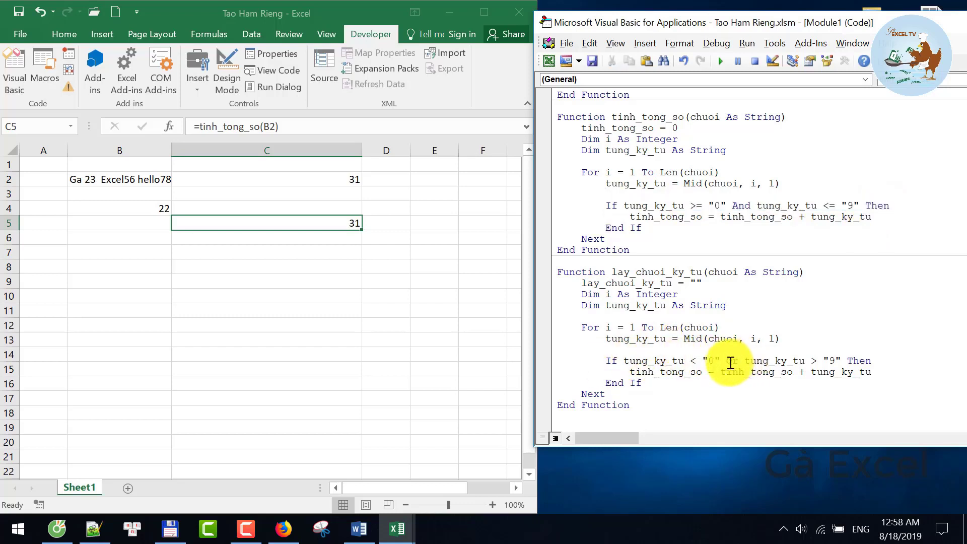
pyautogui.click(775, 361)
pyautogui.moveTo(896, 359); pyautogui.dragTo(614, 359)
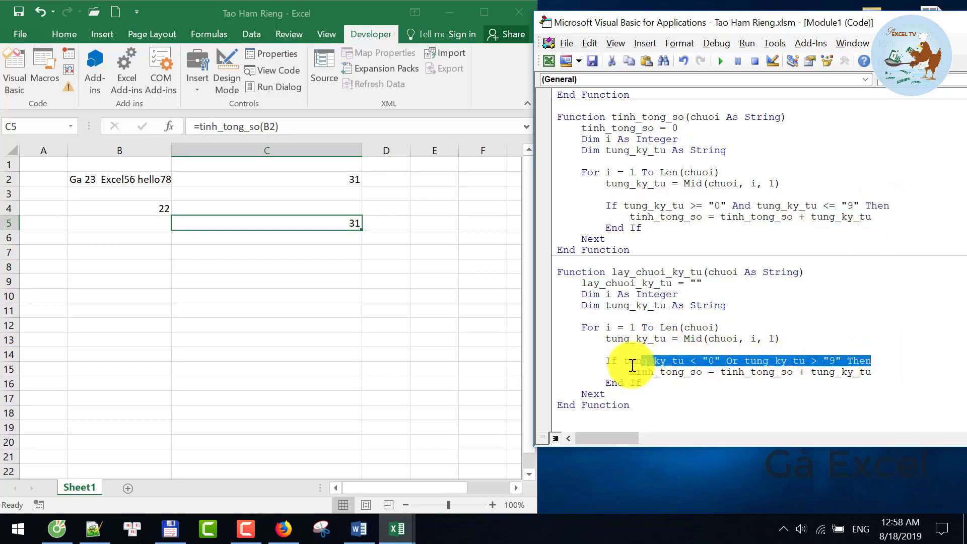
pyautogui.click(618, 360)
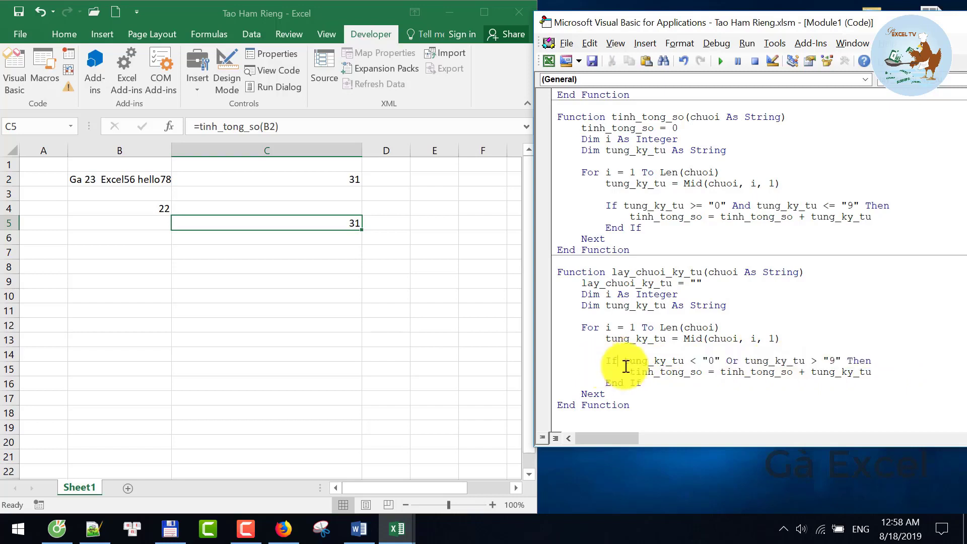
pyautogui.doubleClick(733, 361)
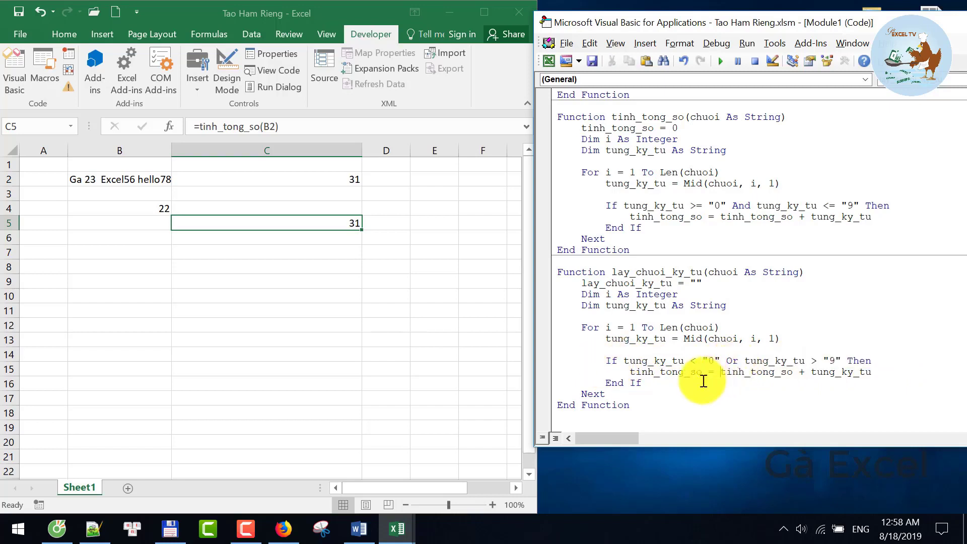
# Change the If body to lay_chuoi_ky_tu = lay_chuoi_ky_tu & tung_ky_tu
pyautogui.doubleClick(650, 373)
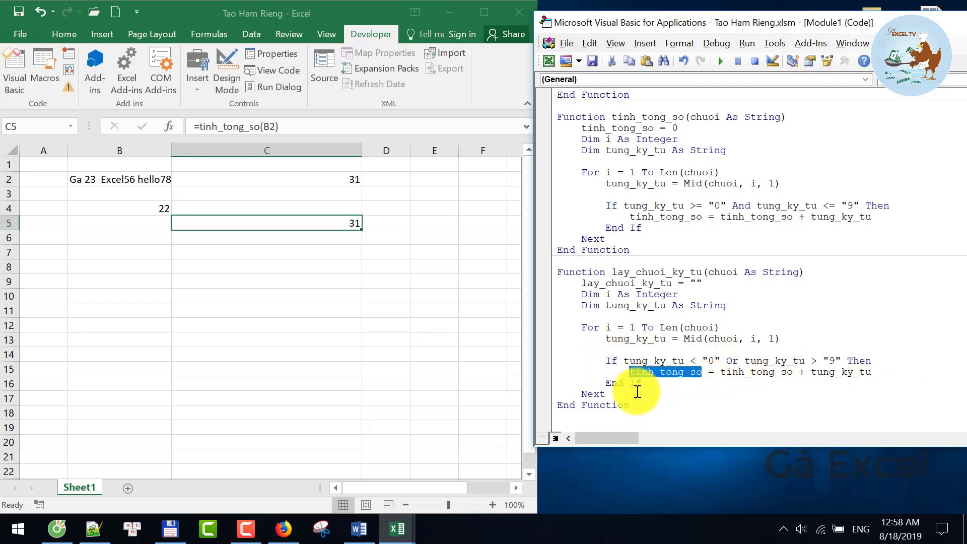
pyautogui.write('lay')
pyautogui.hotkey('ctrl', 'space')
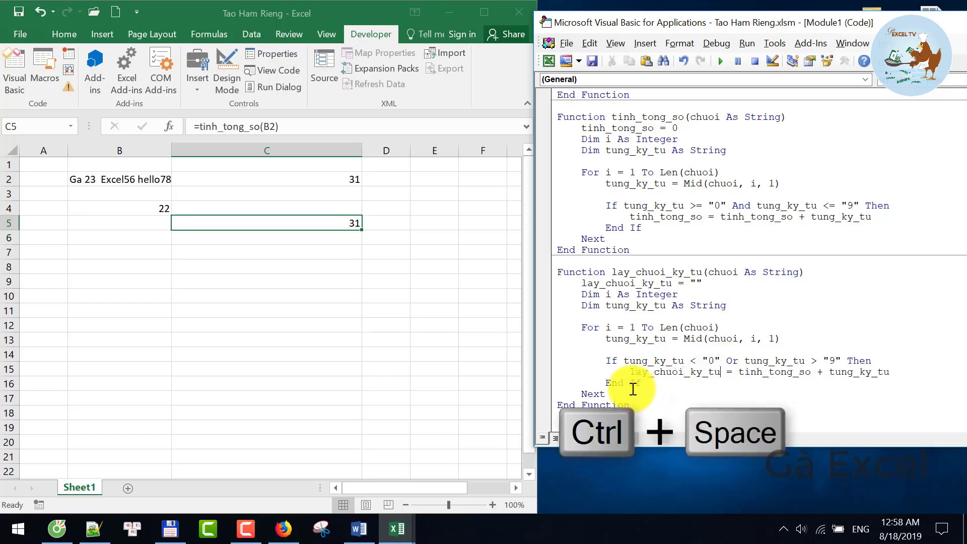
pyautogui.hotkey('ctrl', 'shift', 'Right')
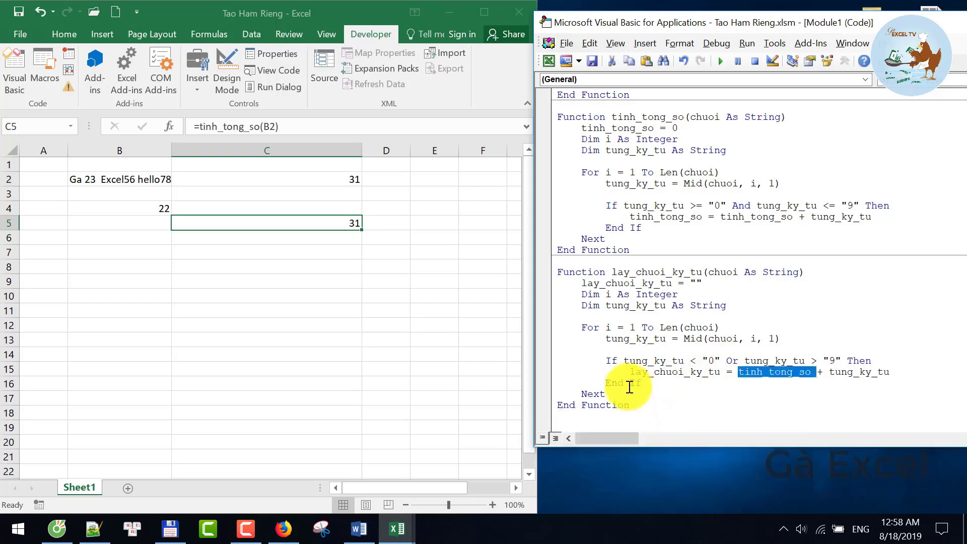
pyautogui.write('lay')
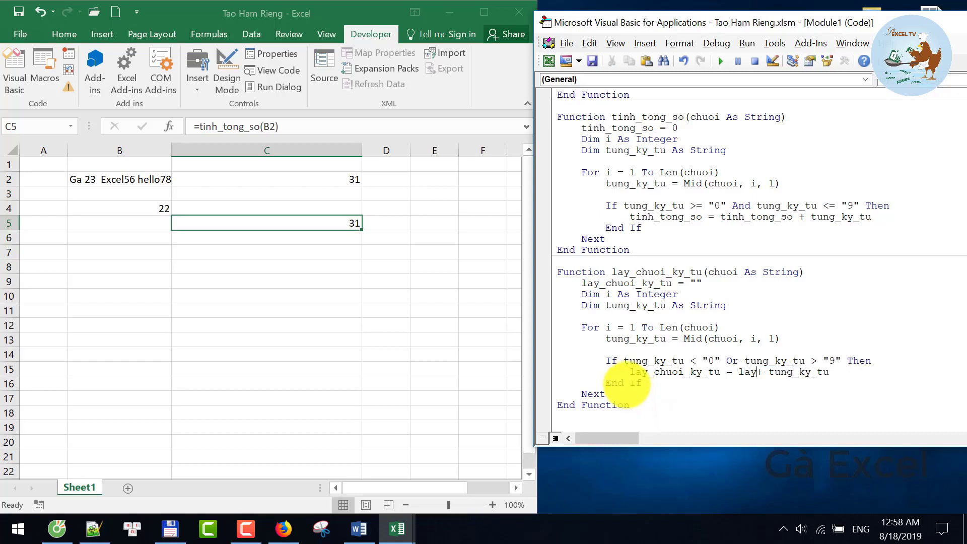
pyautogui.hotkey('ctrl', 'space')
pyautogui.write('&')
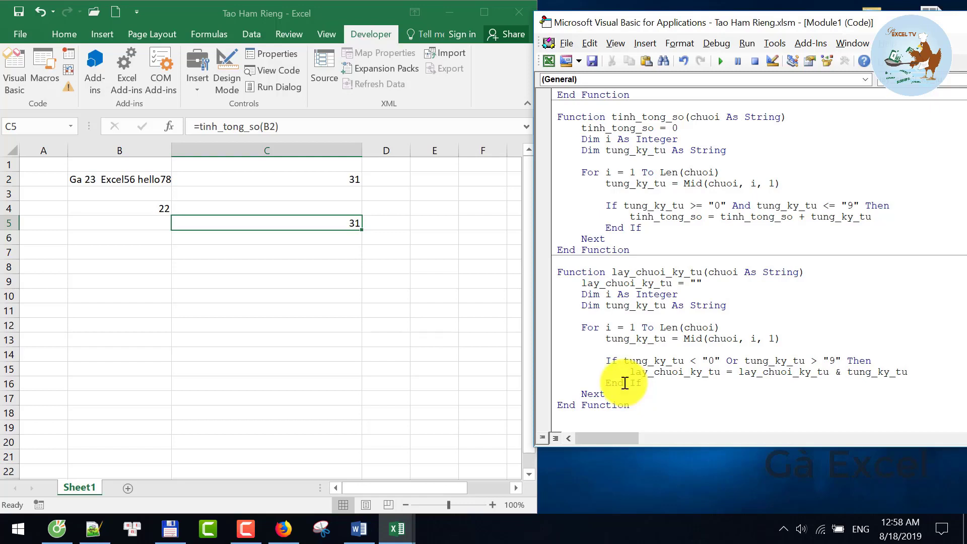
# Save the workbook and enter =lay_chuoi_ky_tu(B2) in C2, returning "Ga Excel hello"
pyautogui.click(593, 63)
pyautogui.click(325, 197)
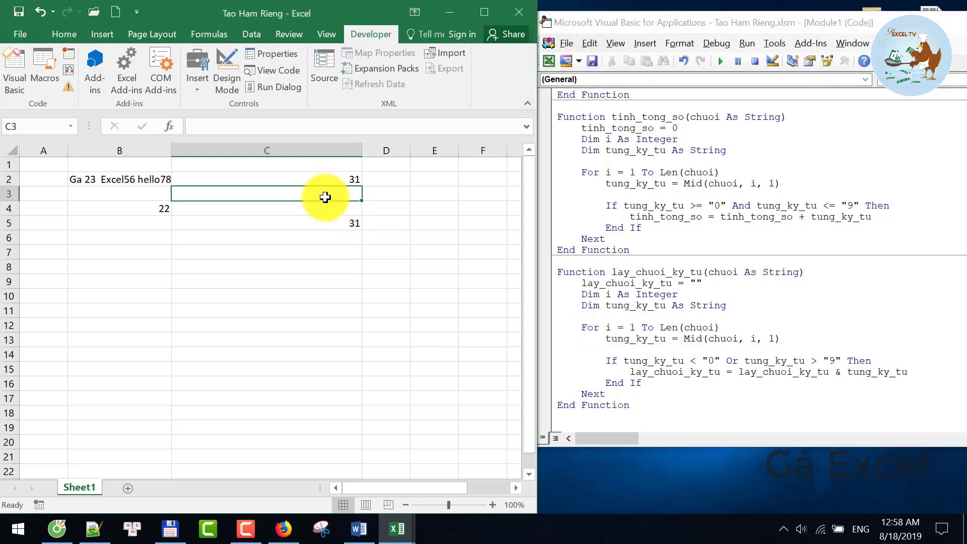
pyautogui.click(302, 179)
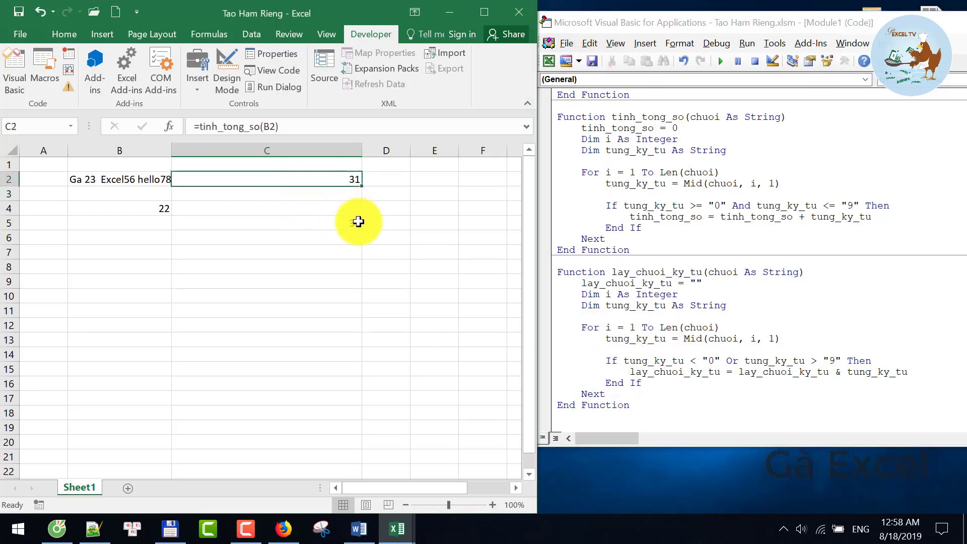
pyautogui.write('=')
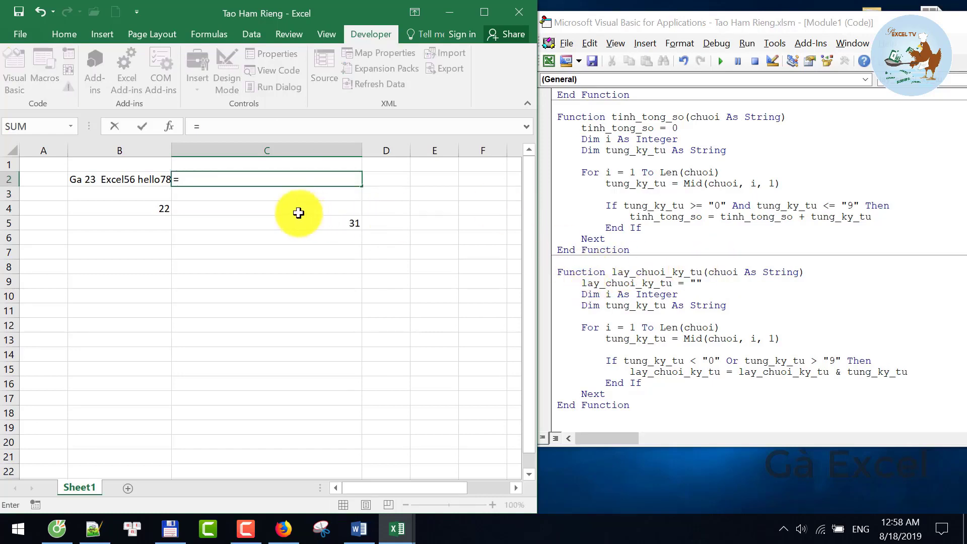
pyautogui.write('lay')
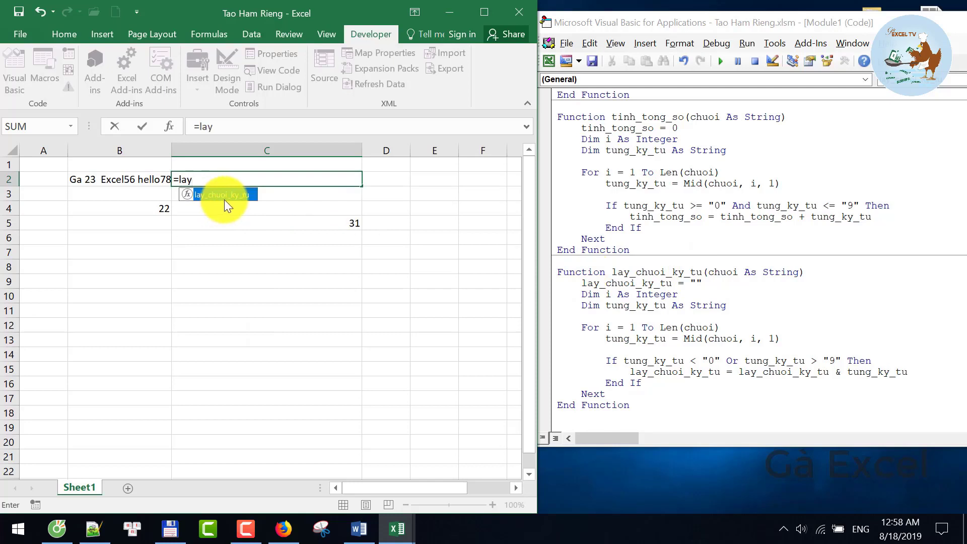
pyautogui.doubleClick(225, 199)
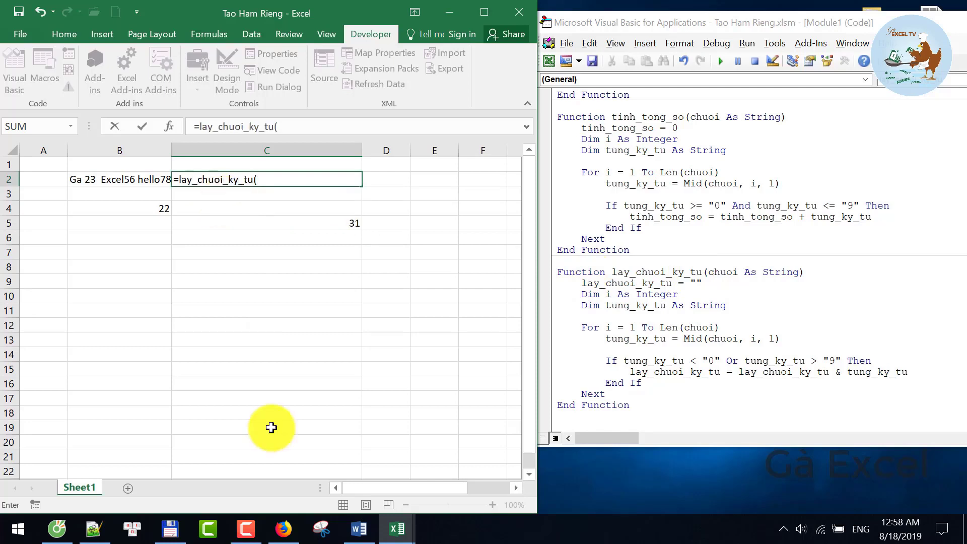
pyautogui.press('Left')
pyautogui.press('Return')
pyautogui.press('Up')
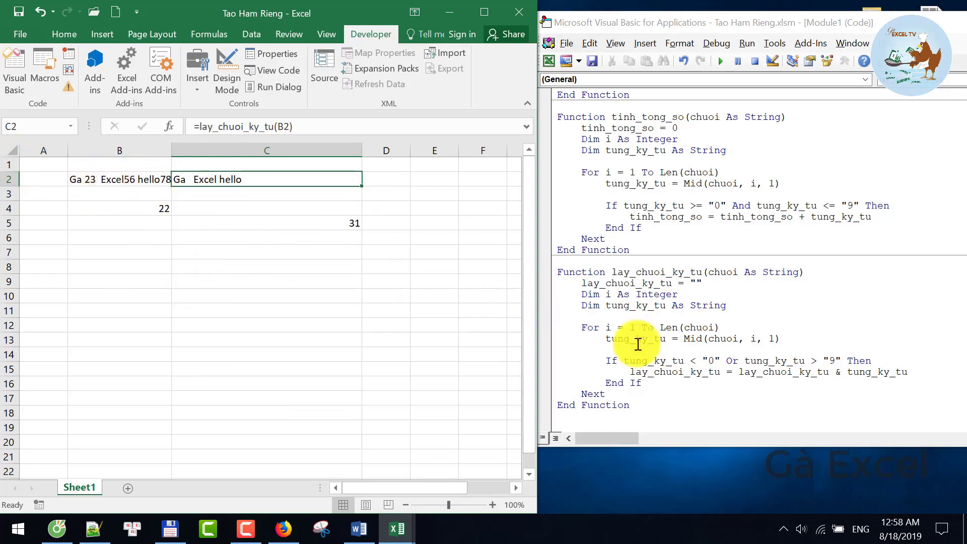
# Insert a new line after the loop's Next in lay_chuoi_ky_tu
pyautogui.click(670, 395)
pyautogui.press('Return')
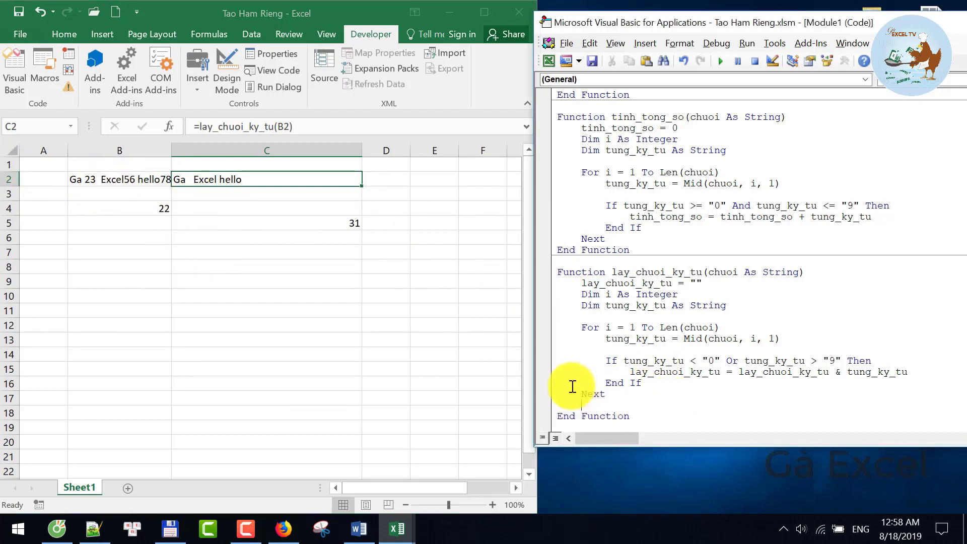
pyautogui.press('Return')
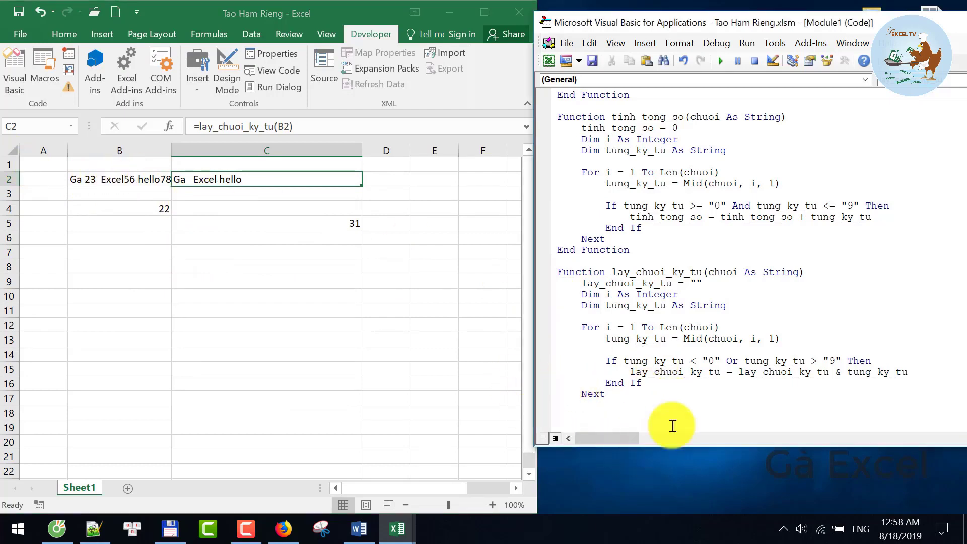
# Add lay_chuoi_ky_tu = trim(lay_chuoi_ky_tu) after the loop and recalculate C2
pyautogui.scroll(-1, 716, 362)
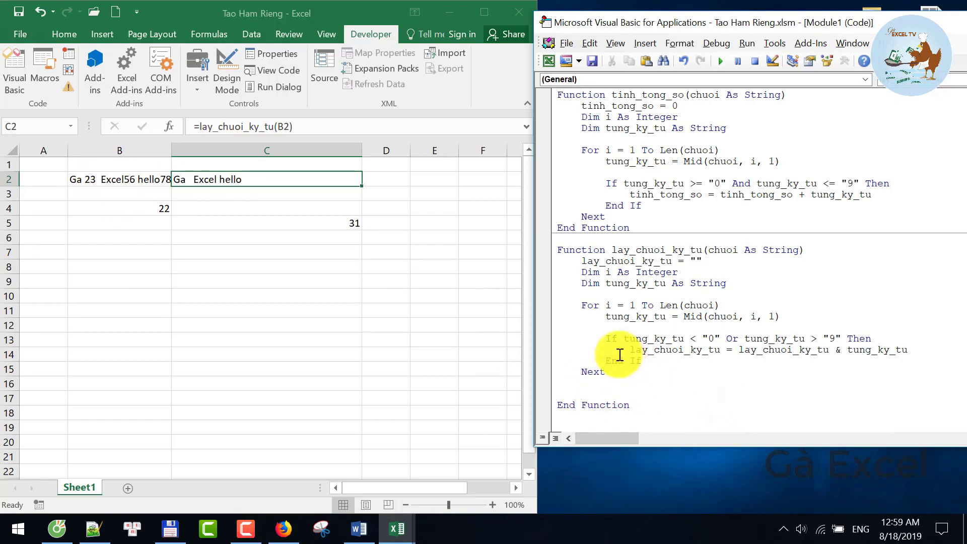
pyautogui.write('lay_chuoi_ky_tu')
pyautogui.write(' = ')
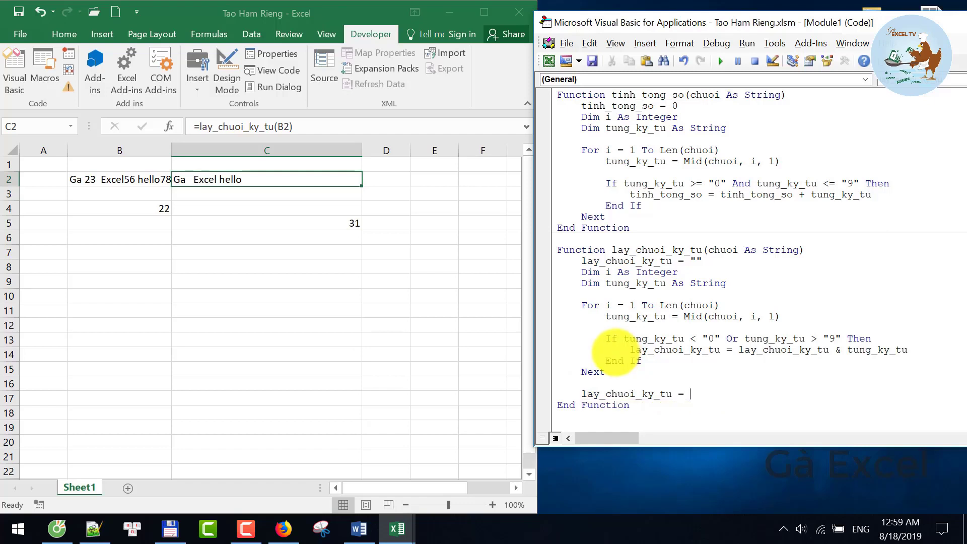
pyautogui.write('trim(lay')
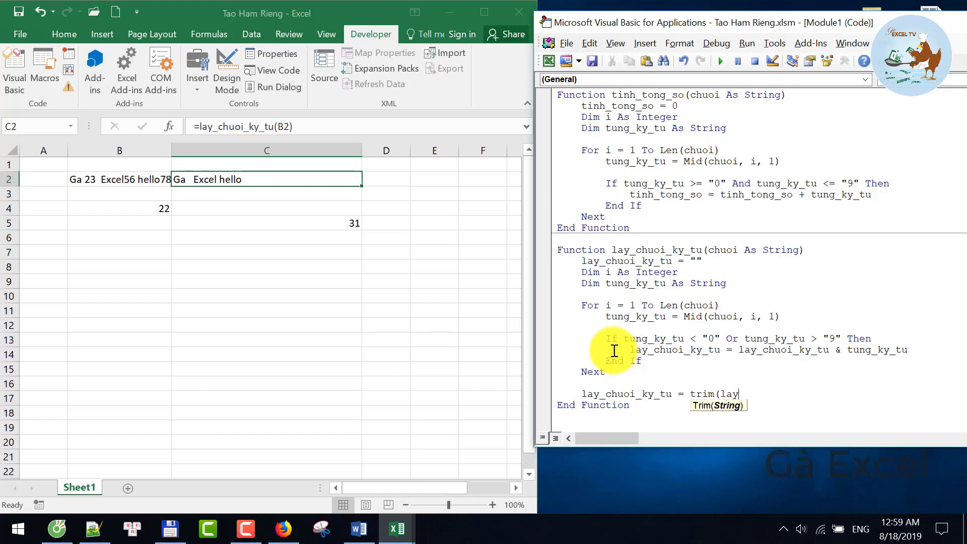
pyautogui.write('_chuoi_ky_tu)')
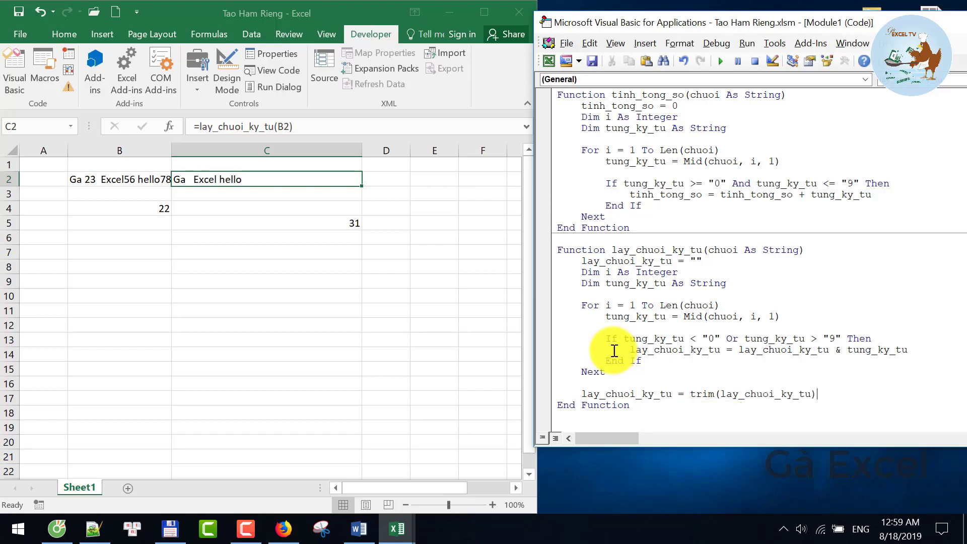
pyautogui.click(636, 412)
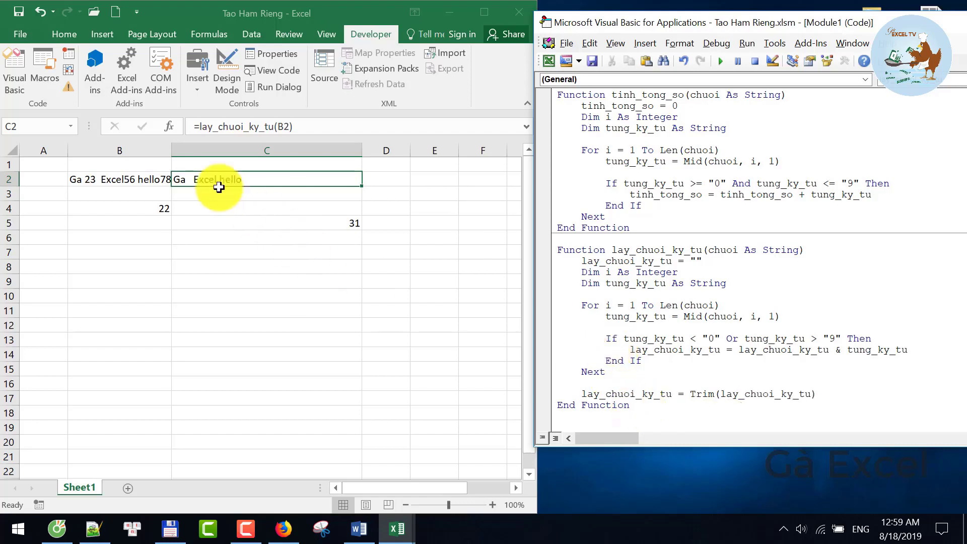
pyautogui.click(189, 180)
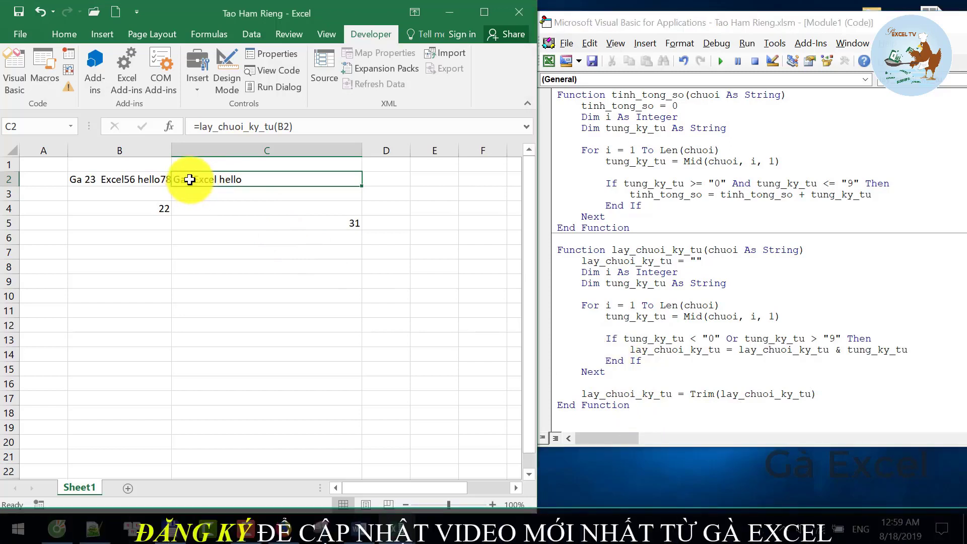
pyautogui.doubleClick(309, 180)
pyautogui.press('Return')
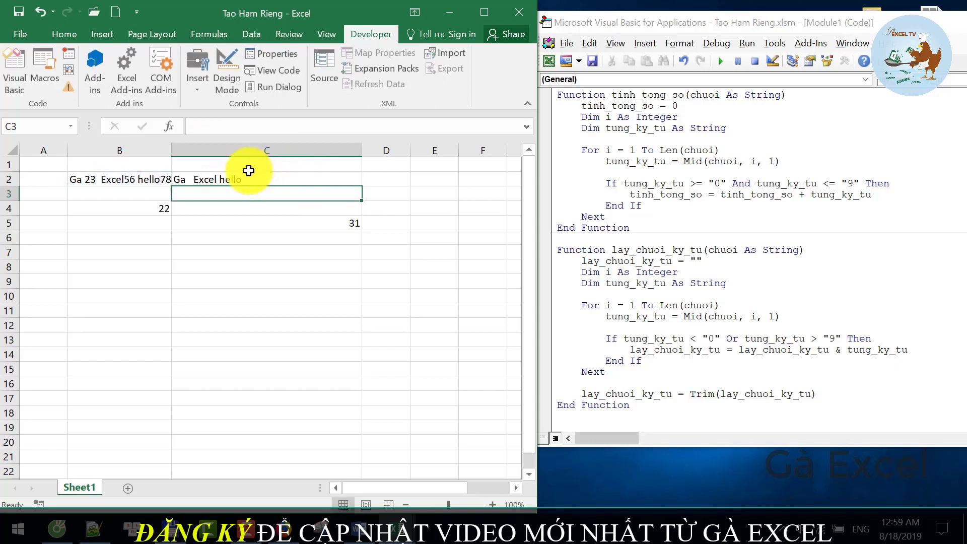
pyautogui.click(249, 173)
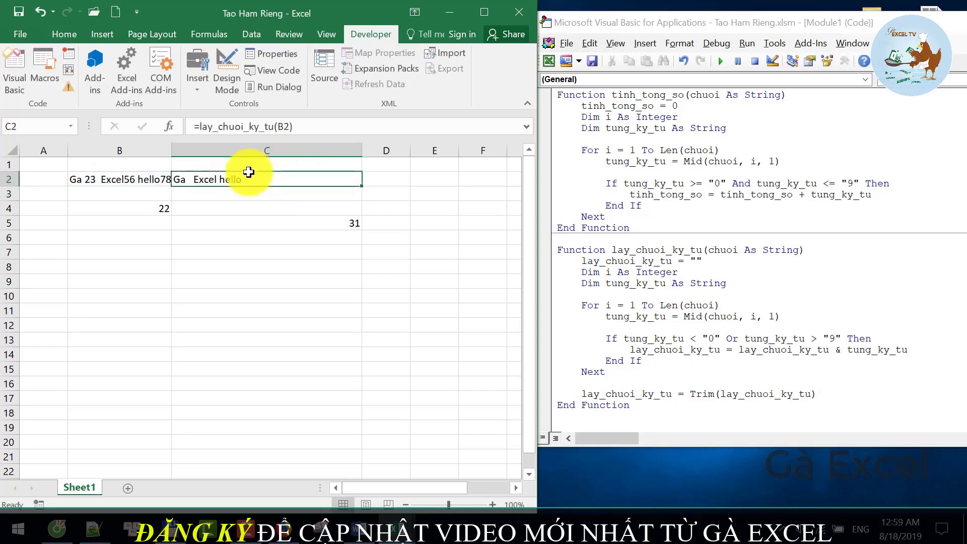
# Qualify the call as Excel.WorksheetFunction.Trim(lay_chuoi_ky_tu) via IntelliSense
pyautogui.click(707, 394)
pyautogui.click(691, 394)
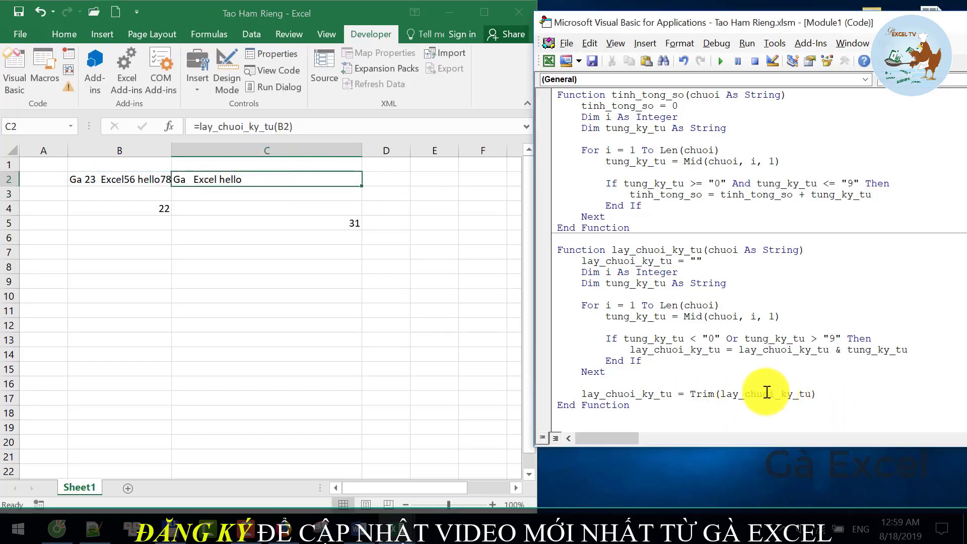
pyautogui.write('ex')
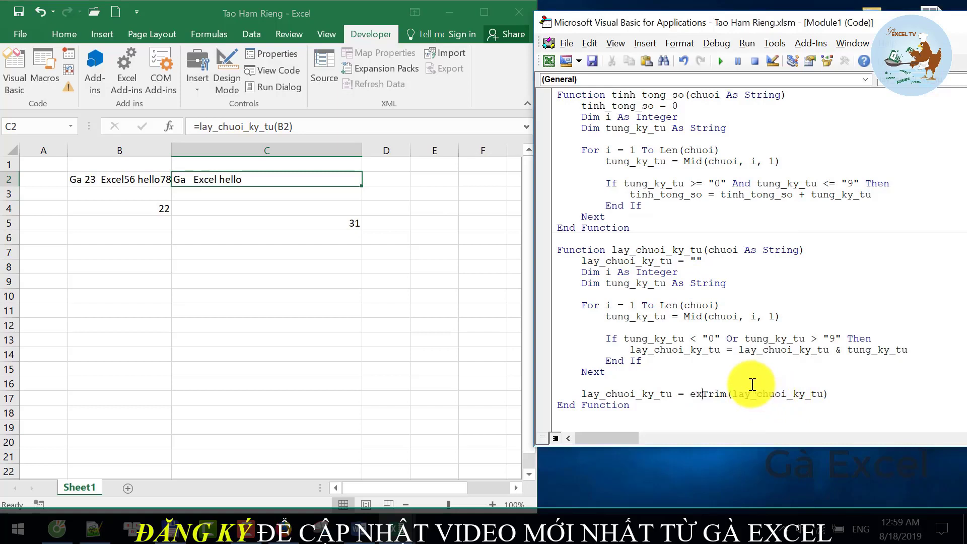
pyautogui.write('cel.')
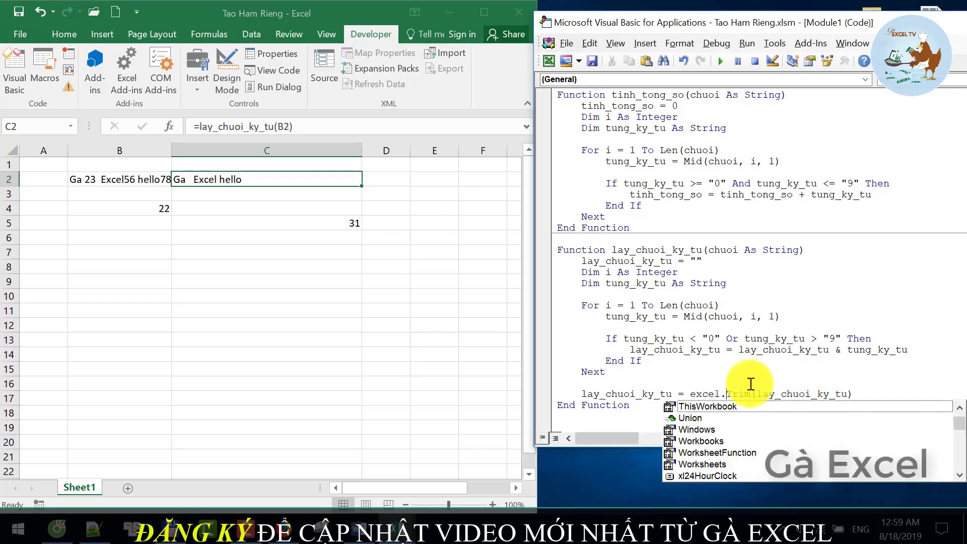
pyautogui.press('Down')
pyautogui.press('Down')
pyautogui.press('Down')
pyautogui.press('Down')
pyautogui.press('Tab')
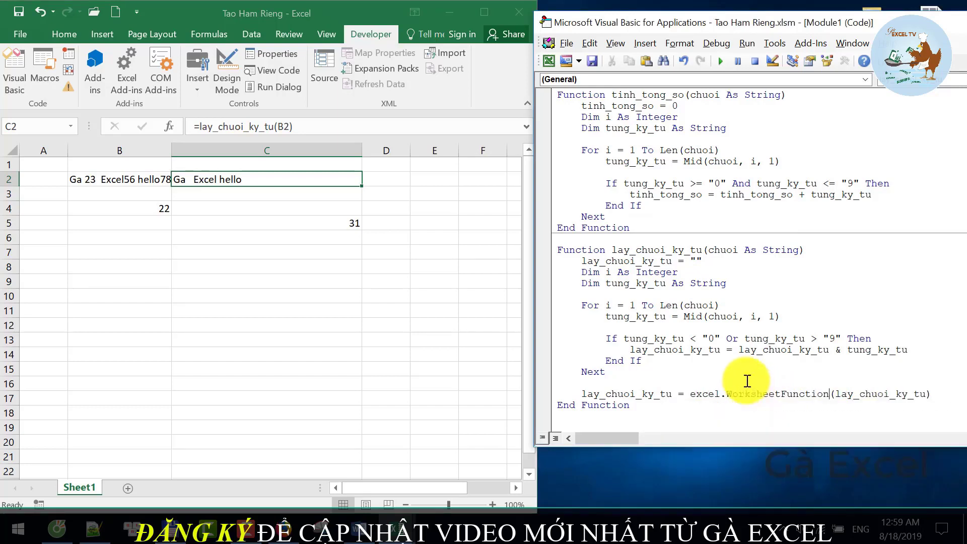
pyautogui.write('.tri')
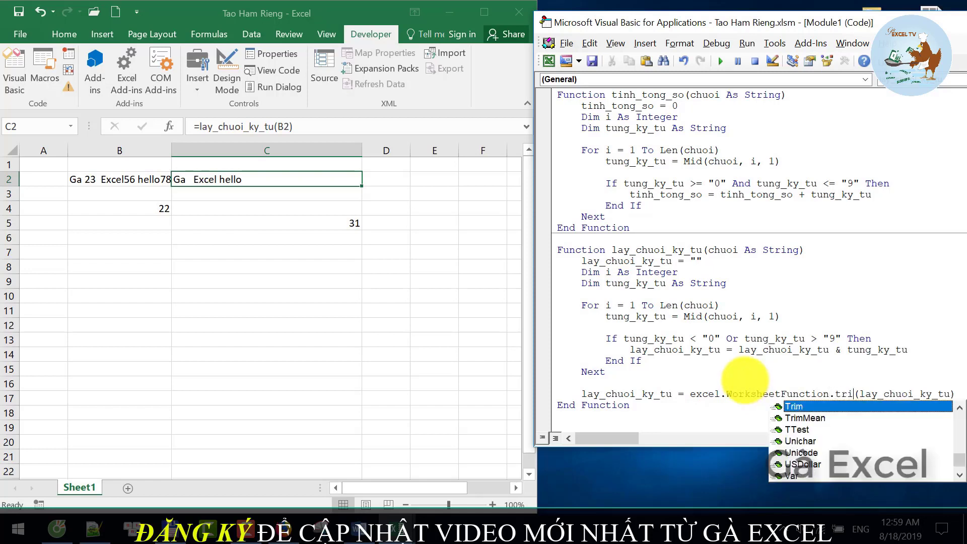
pyautogui.write('m')
pyautogui.press('Down')
pyautogui.press('Up')
pyautogui.press('Tab')
pyautogui.press('Down')
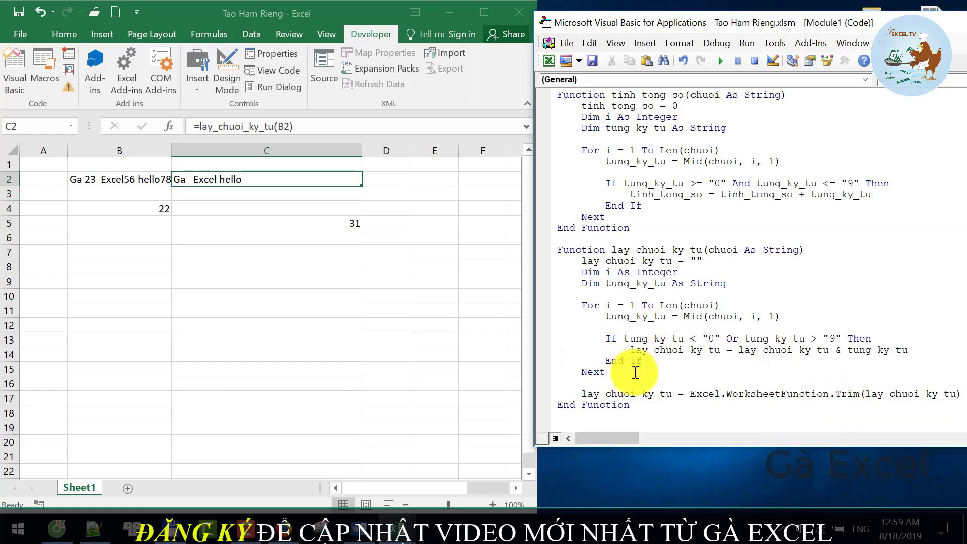
# Recalculate C2, add extra spaces after Ga in B2, widen column B, and delete the blank line after Next
pyautogui.doubleClick(267, 179)
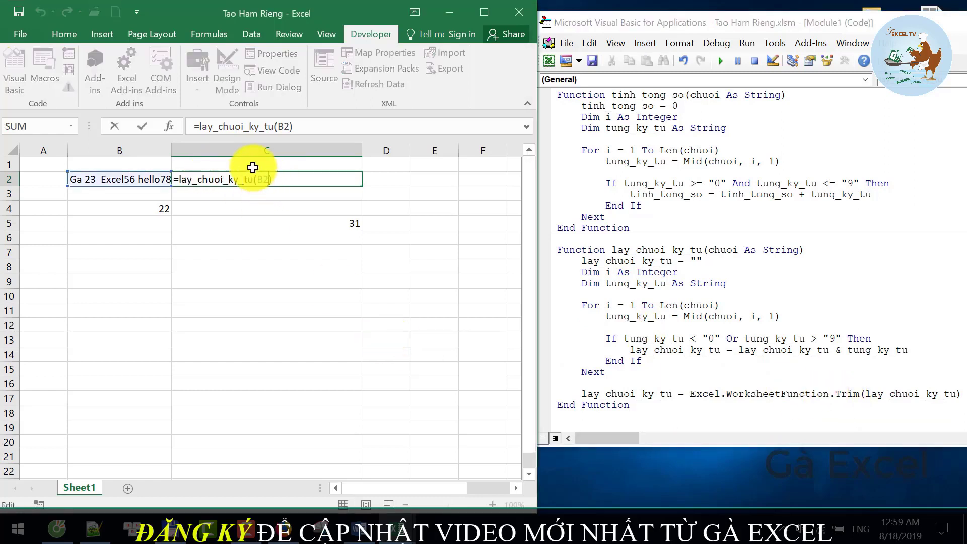
pyautogui.press('Return')
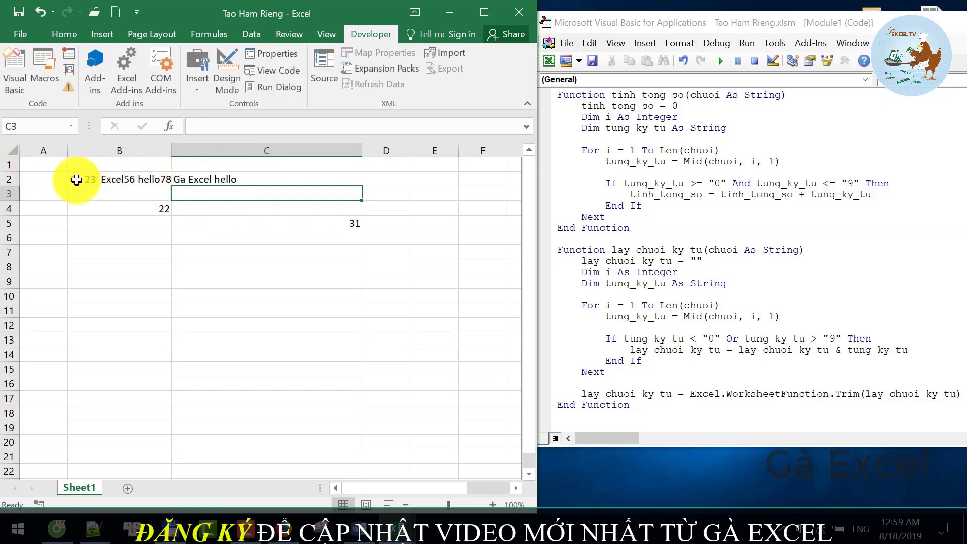
pyautogui.click(73, 180)
pyautogui.doubleClick(73, 180)
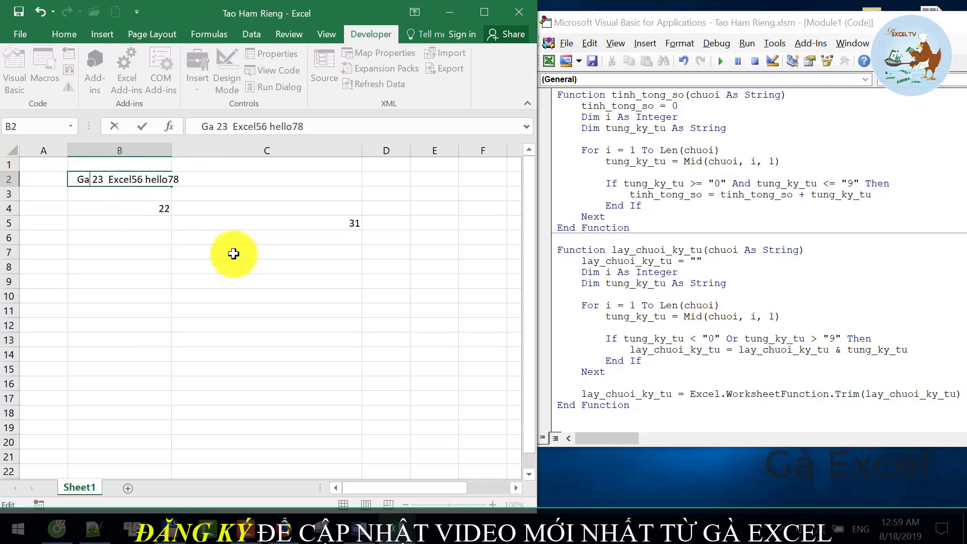
pyautogui.press('Return')
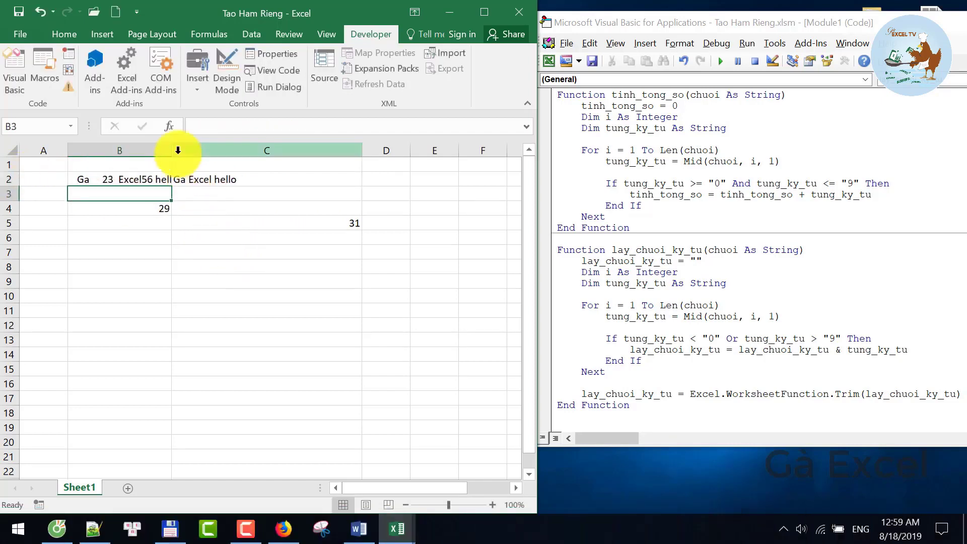
pyautogui.moveTo(172, 150); pyautogui.dragTo(312, 150)
pyautogui.click(459, 188)
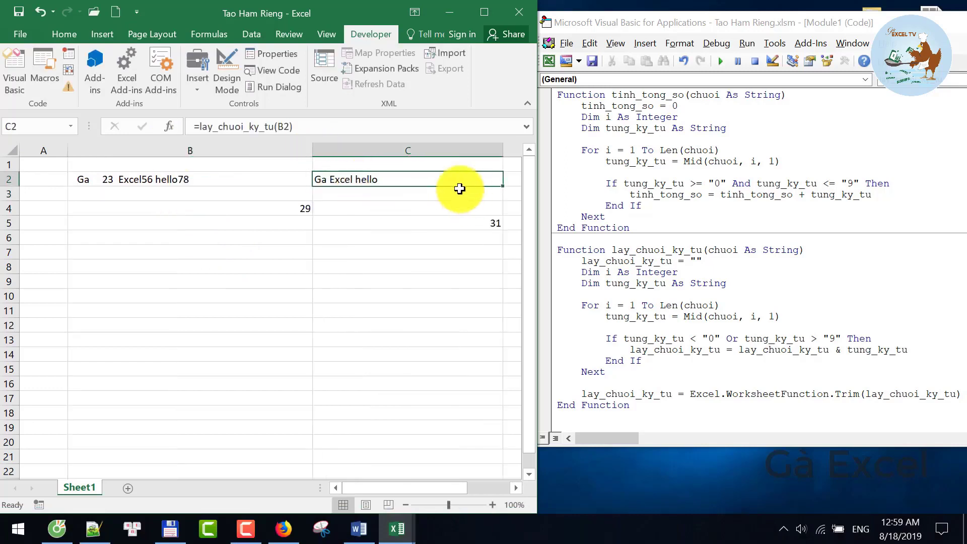
pyautogui.click(612, 383)
pyautogui.press('BackSpace')
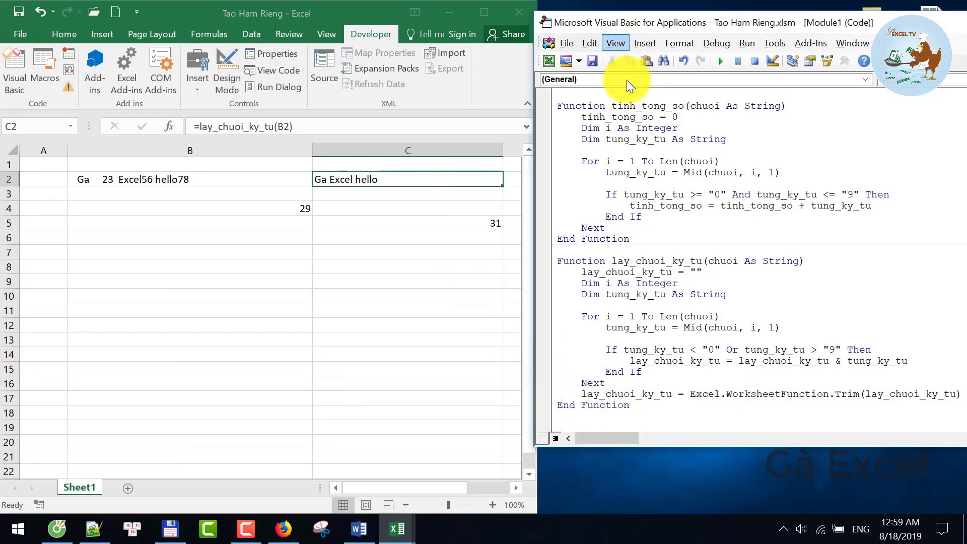
pyautogui.scroll(3, 625, 211)
pyautogui.scroll(1, 625, 209)
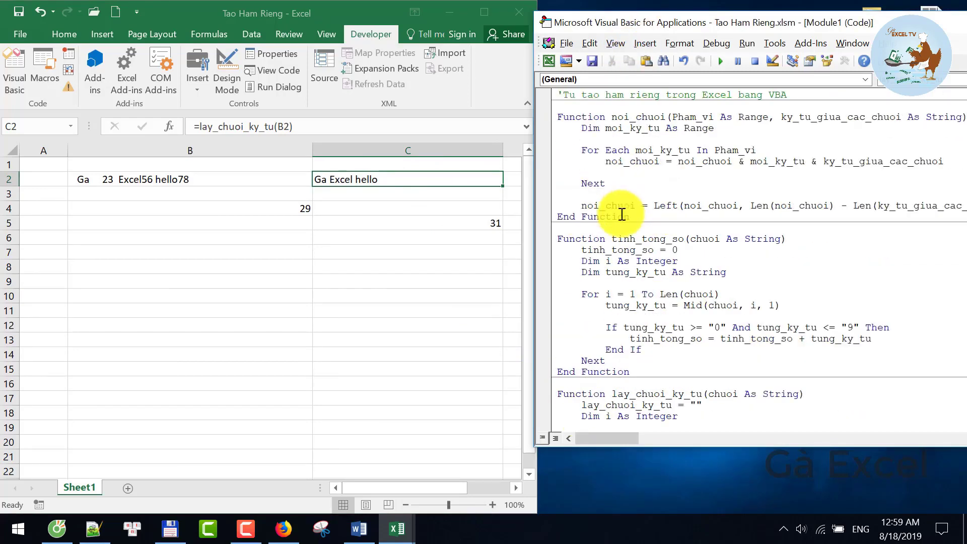
pyautogui.scroll(-2, 621, 210)
pyautogui.scroll(-2, 615, 219)
pyautogui.scroll(-1, 603, 223)
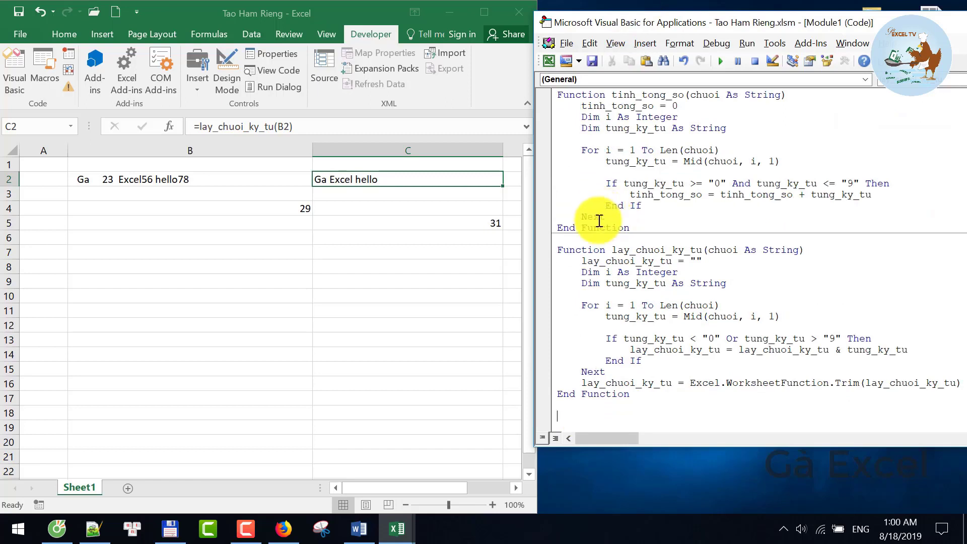
pyautogui.scroll(-1, 598, 219)
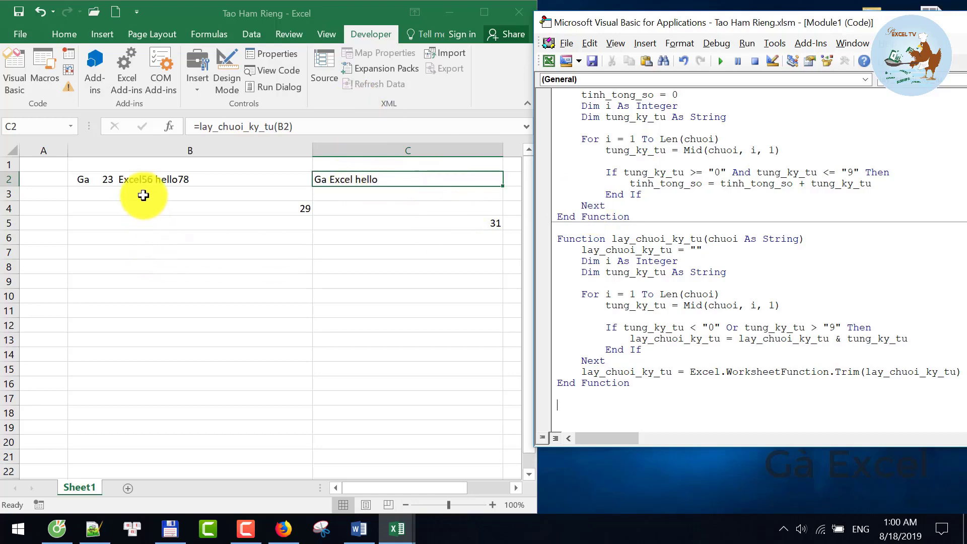
# Type test entries in B11 and C11, then create a new blank workbook
pyautogui.click(91, 179)
pyautogui.click(89, 194)
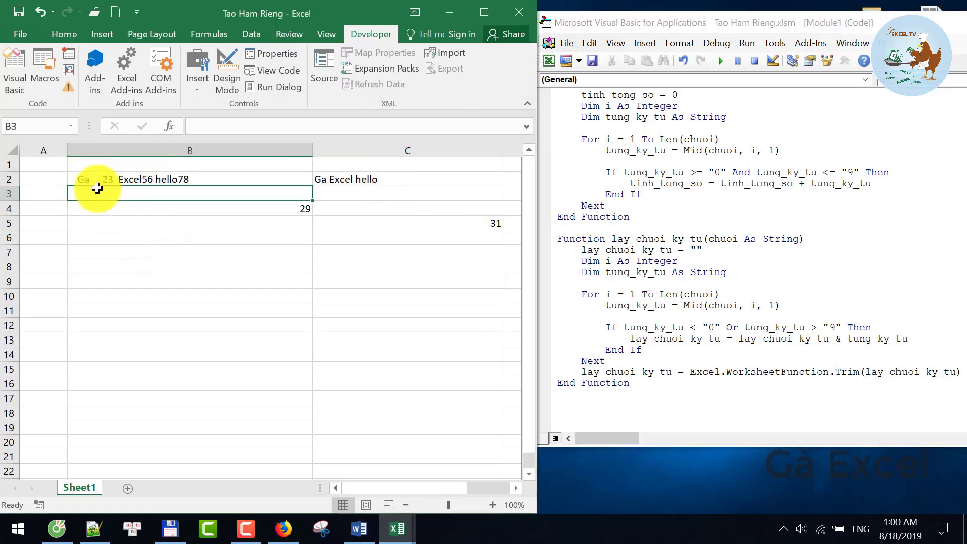
pyautogui.click(155, 307)
pyautogui.write('Ga')
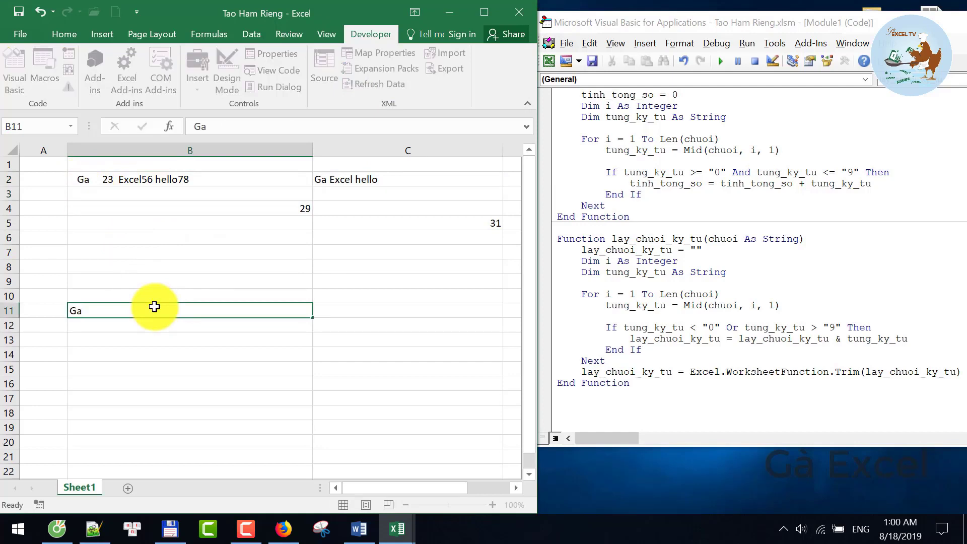
pyautogui.press('Tab')
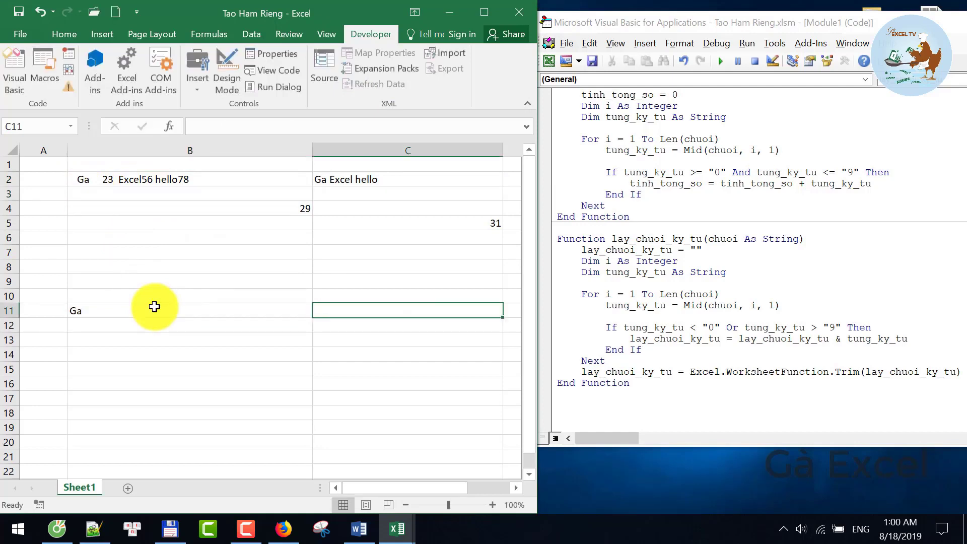
pyautogui.write('gA')
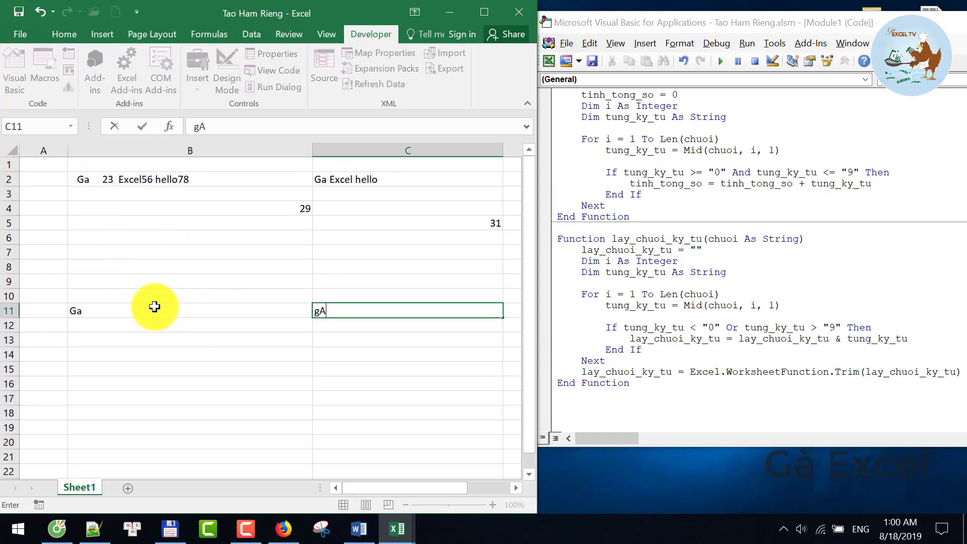
pyautogui.click(154, 306)
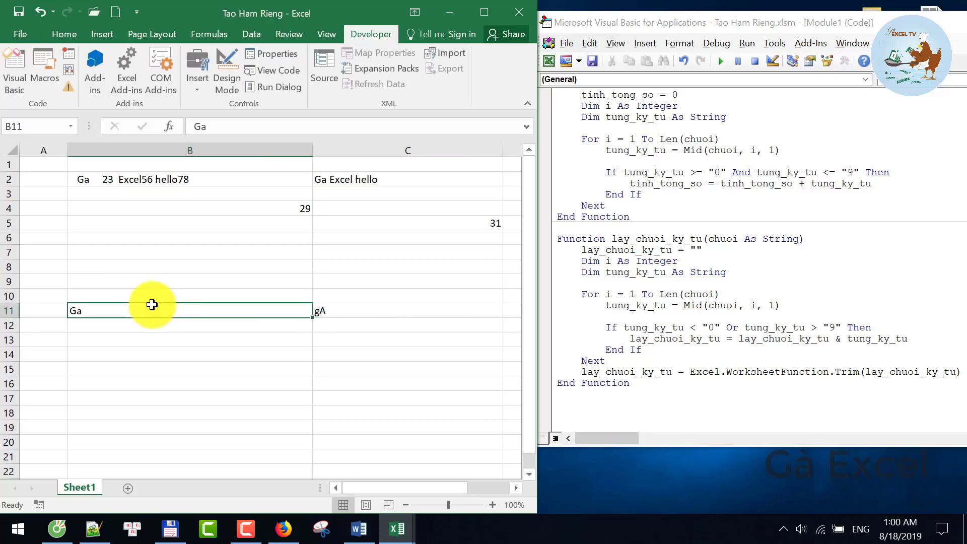
pyautogui.hotkey('ctrl', 'n')
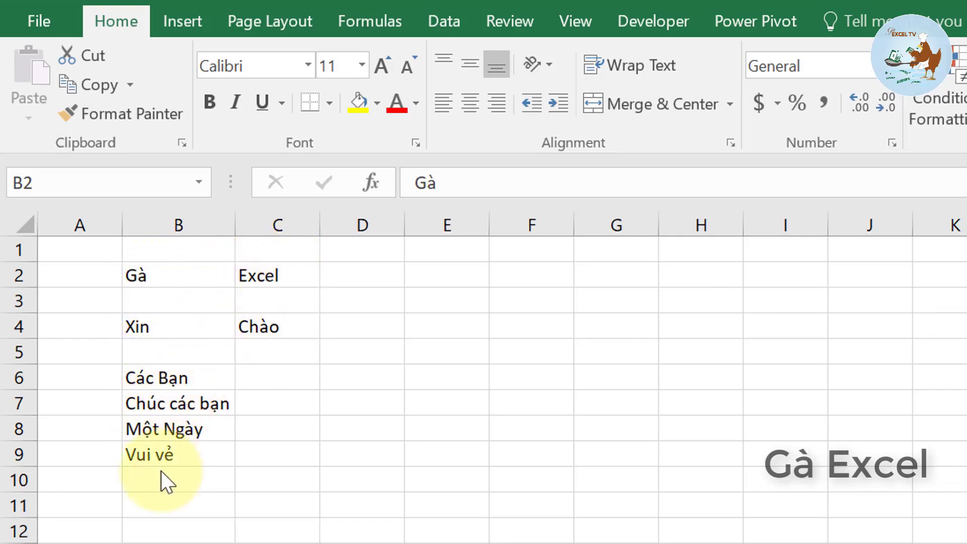
pyautogui.click(452, 258)
pyautogui.click(453, 275)
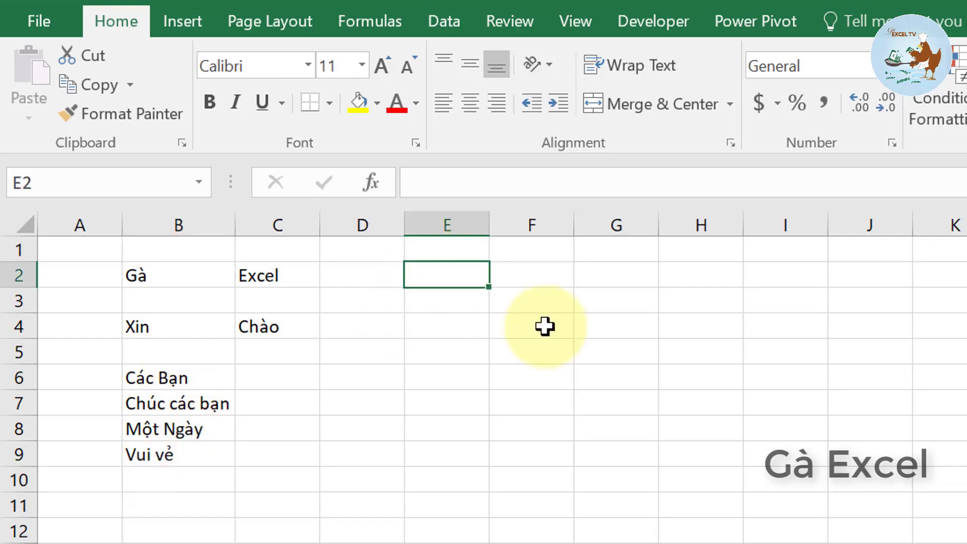
pyautogui.write('=')
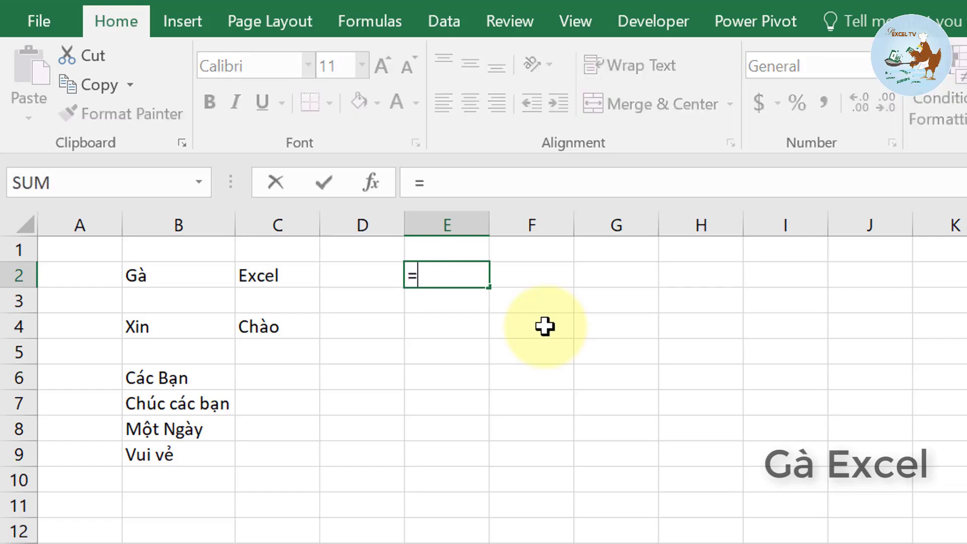
pyautogui.click(165, 275)
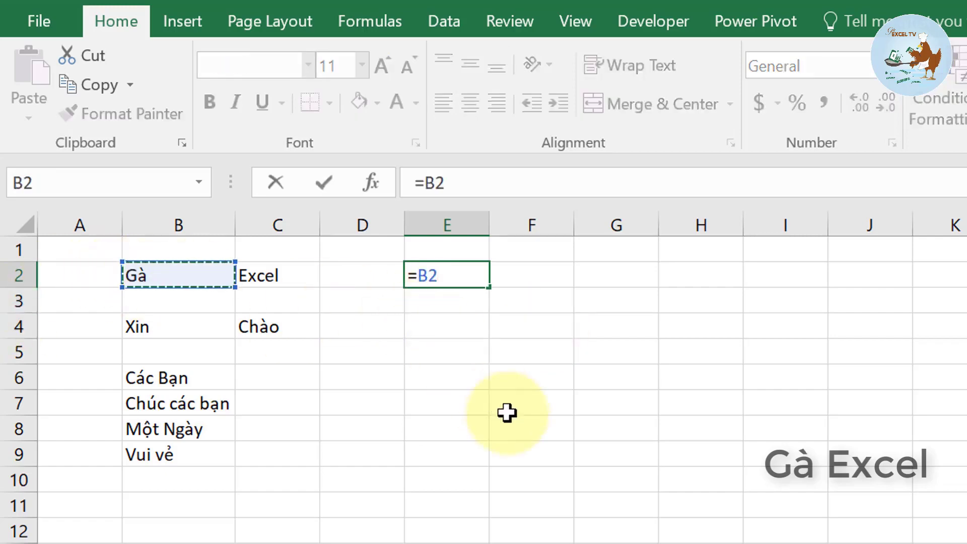
pyautogui.write('&')
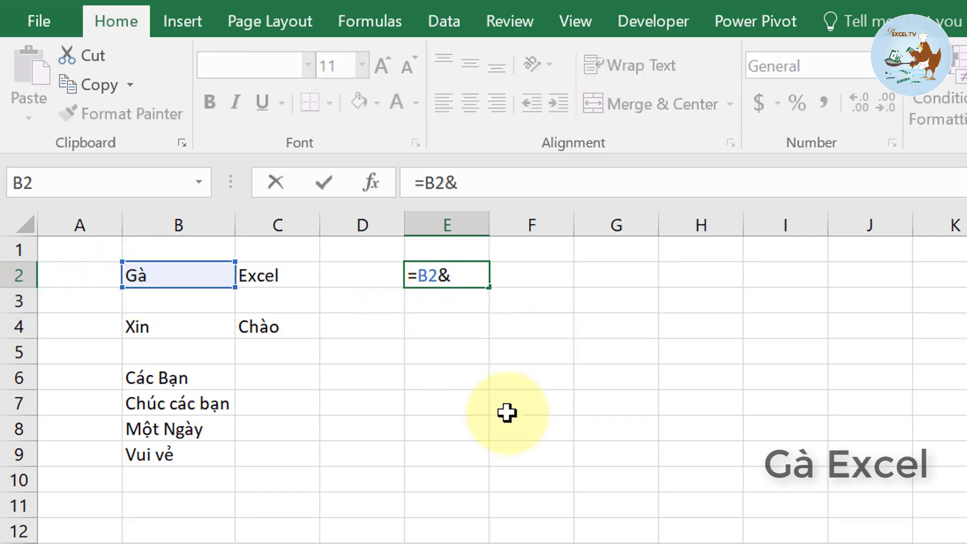
pyautogui.write('" "')
pyautogui.write('&')
pyautogui.click(281, 276)
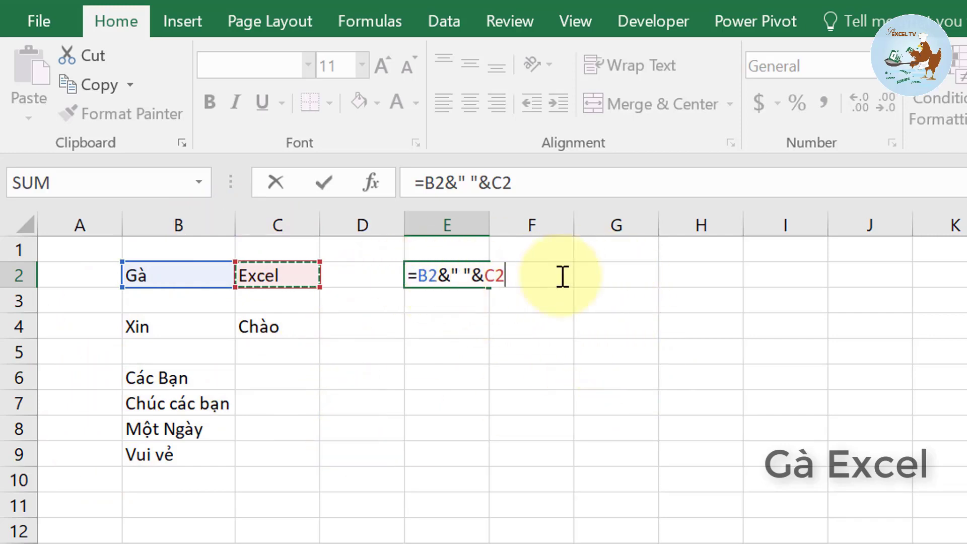
# Enter =noichuoi(B2:C9,"$") in E2 to join the words with $
pyautogui.press('Escape')
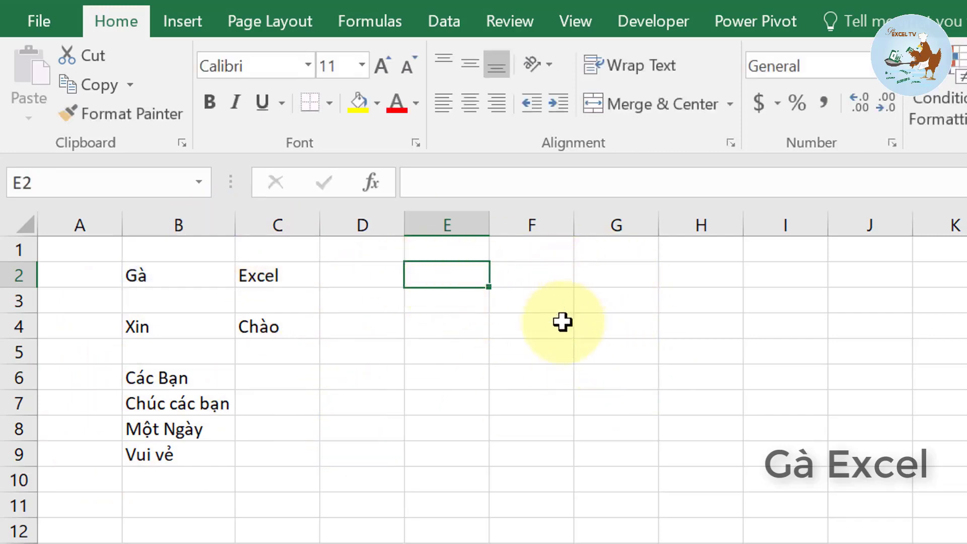
pyautogui.write('=noi')
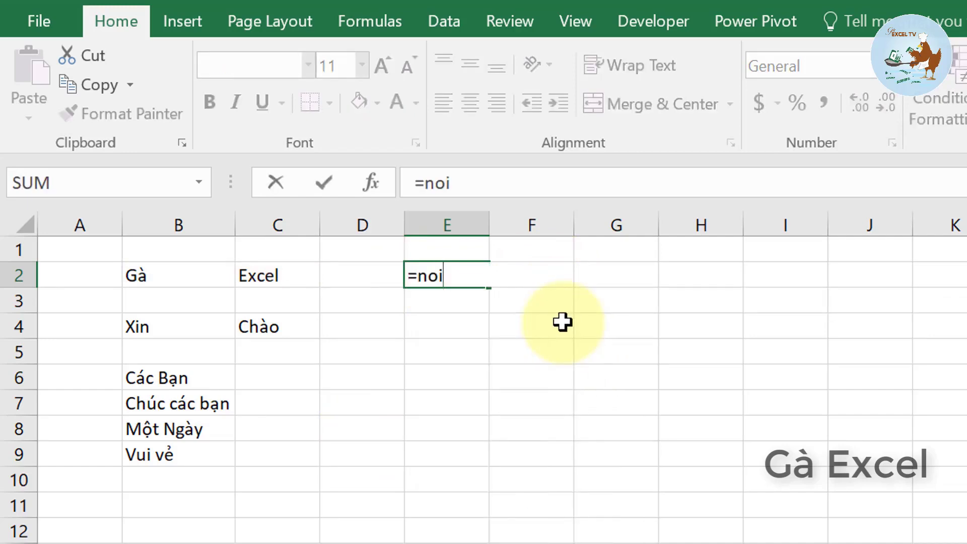
pyautogui.write('chuoi(')
pyautogui.moveTo(136, 272); pyautogui.dragTo(287, 462)
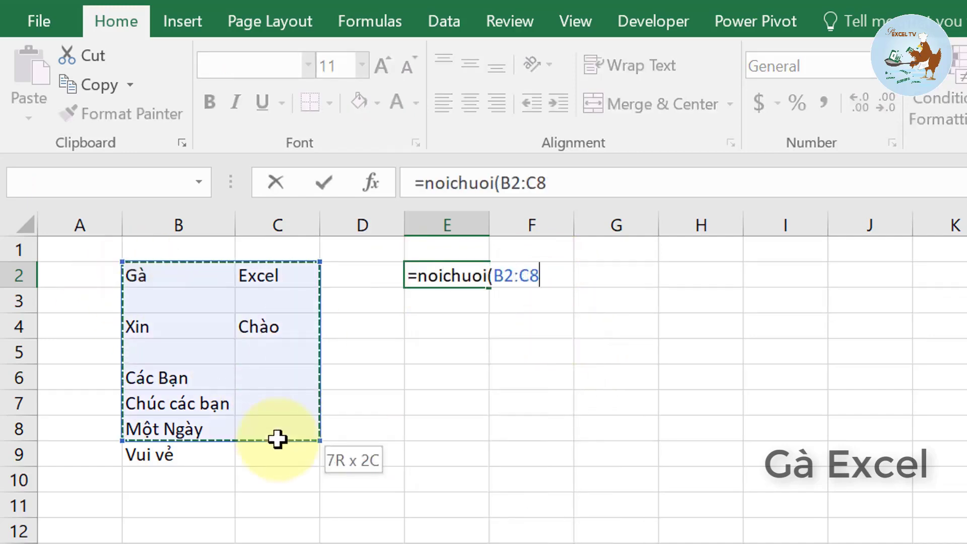
pyautogui.write(',')
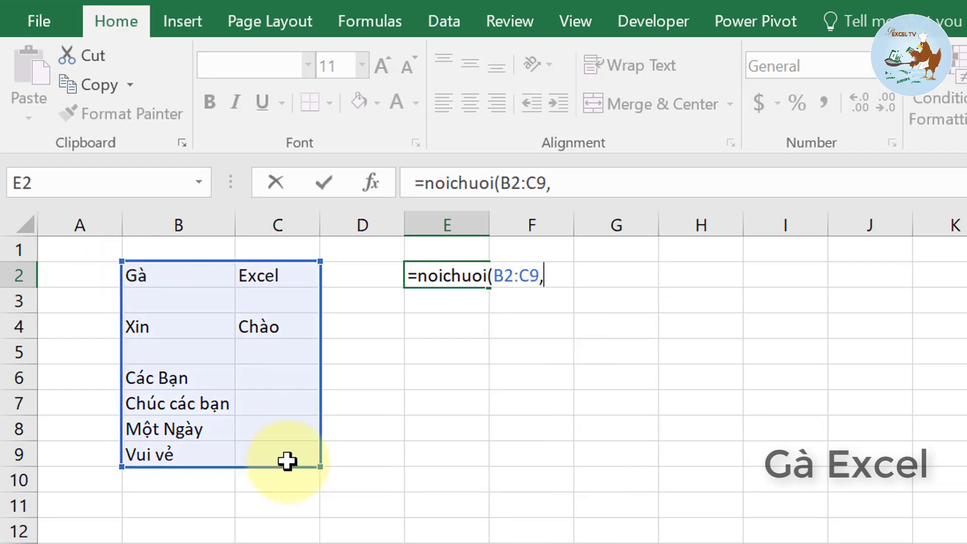
pyautogui.write('"')
pyautogui.write('$')
pyautogui.write('")')
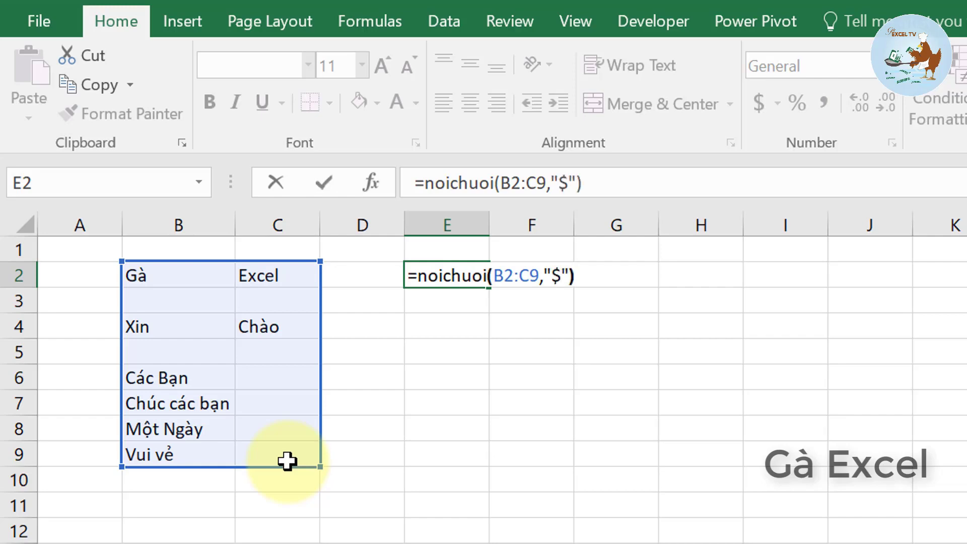
pyautogui.press('Return')
pyautogui.click(135, 275)
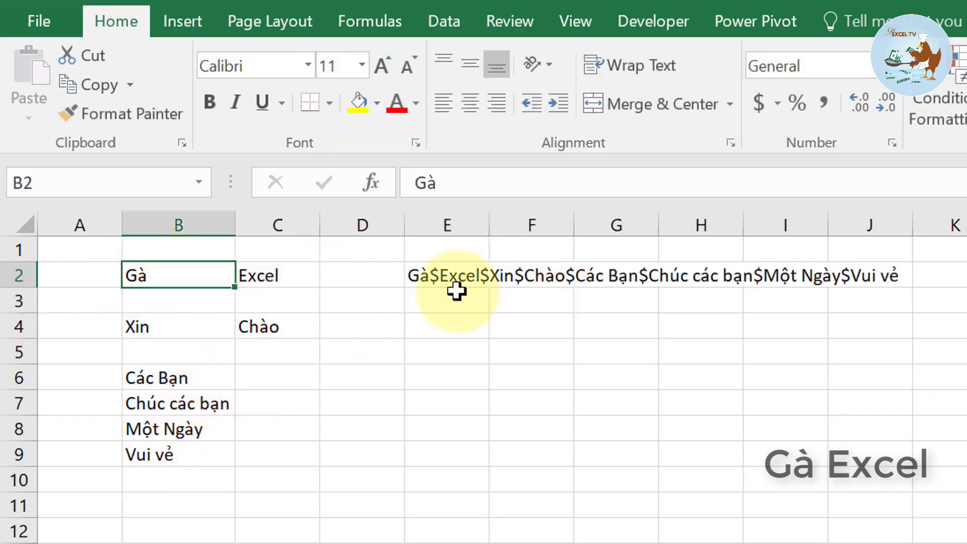
# Change E2's separator from "$" to " " so the words join with spaces
pyautogui.doubleClick(432, 274)
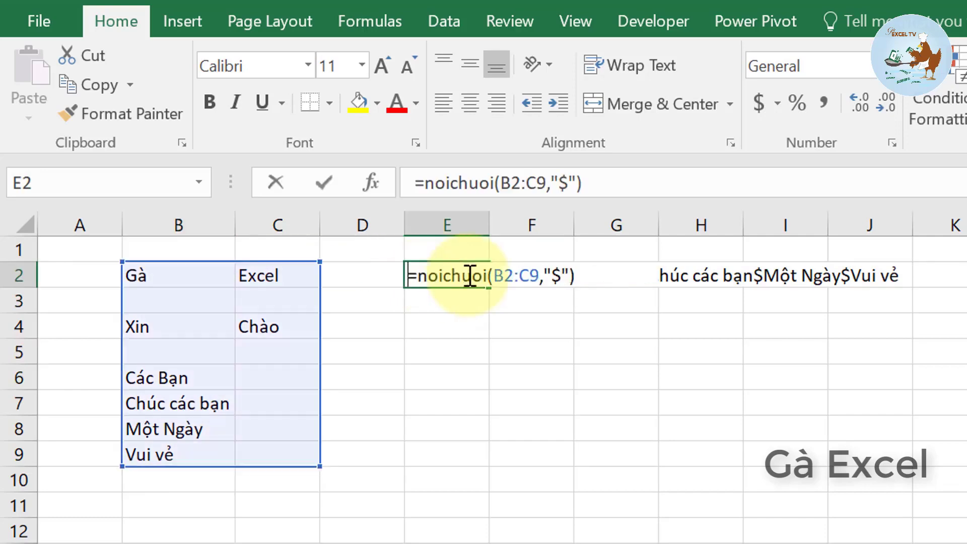
pyautogui.moveTo(552, 275); pyautogui.dragTo(562, 277)
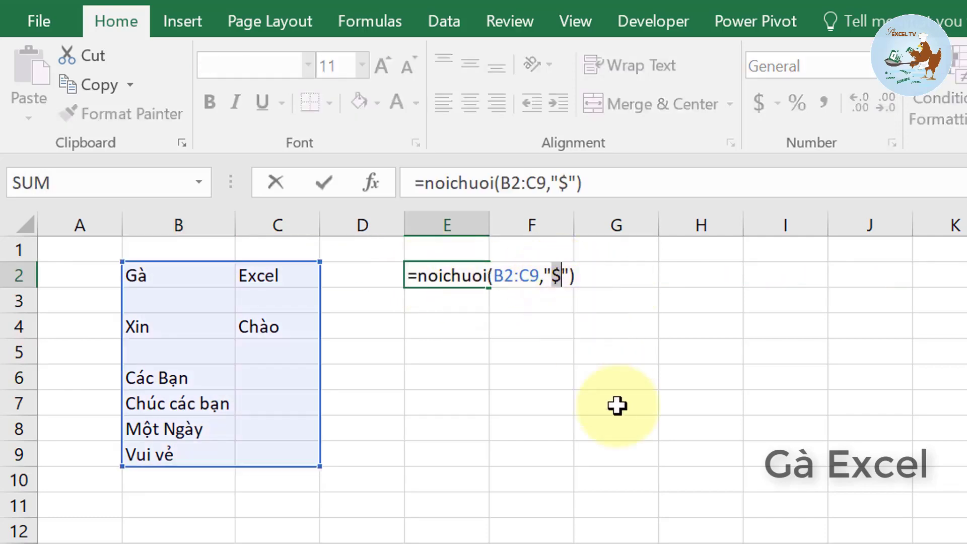
pyautogui.press('BackSpace')
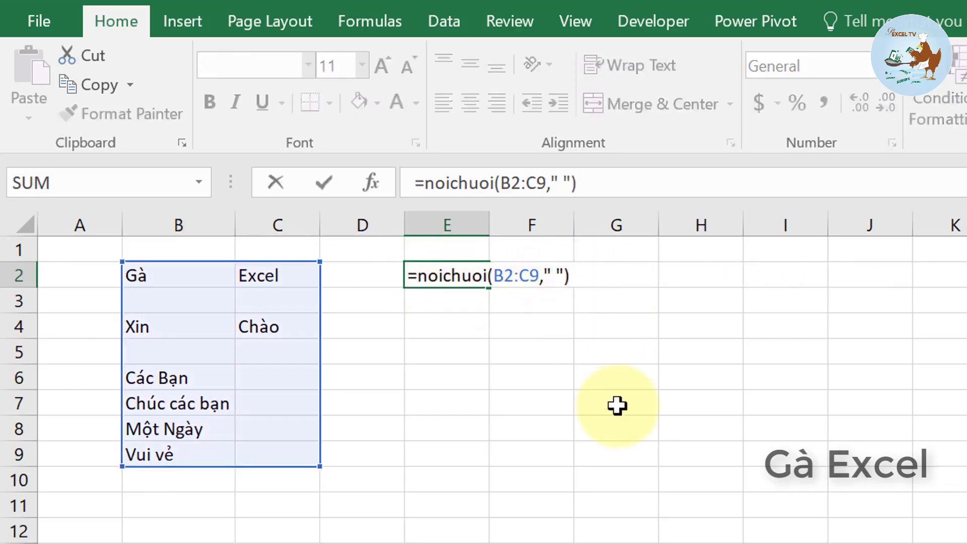
pyautogui.hotkey('ctrl', 'Return')
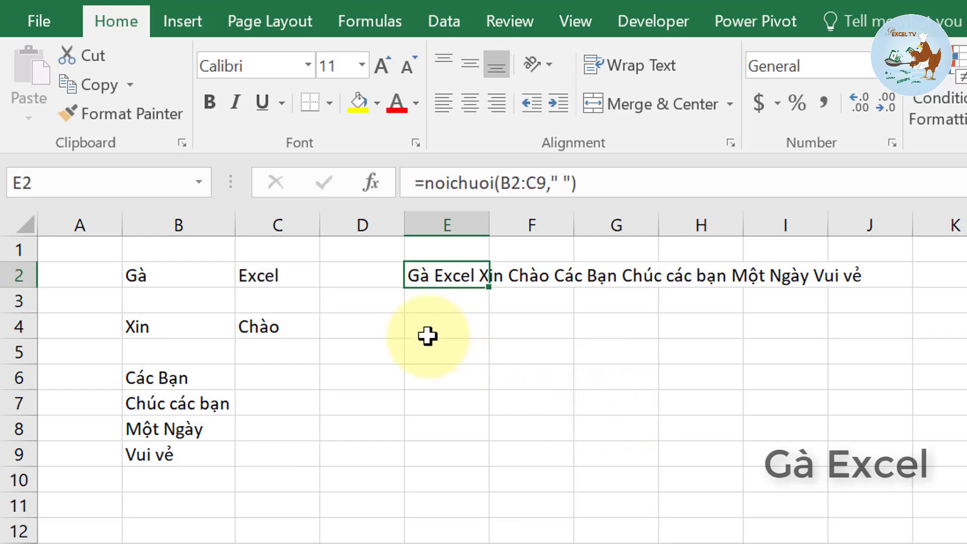
pyautogui.click(427, 336)
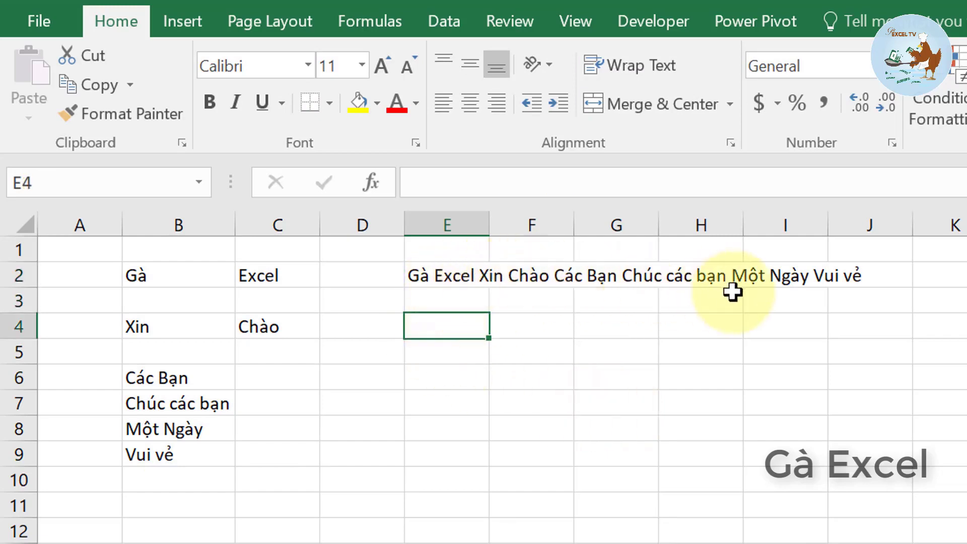
# Clear the noichuoi formula from cell E2, leaving it empty
pyautogui.click(431, 276)
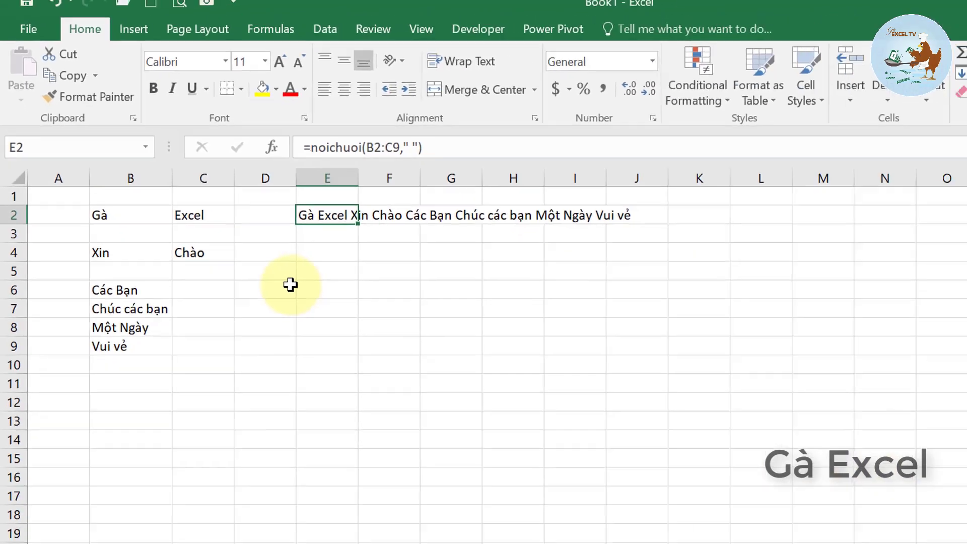
pyautogui.press('Delete')
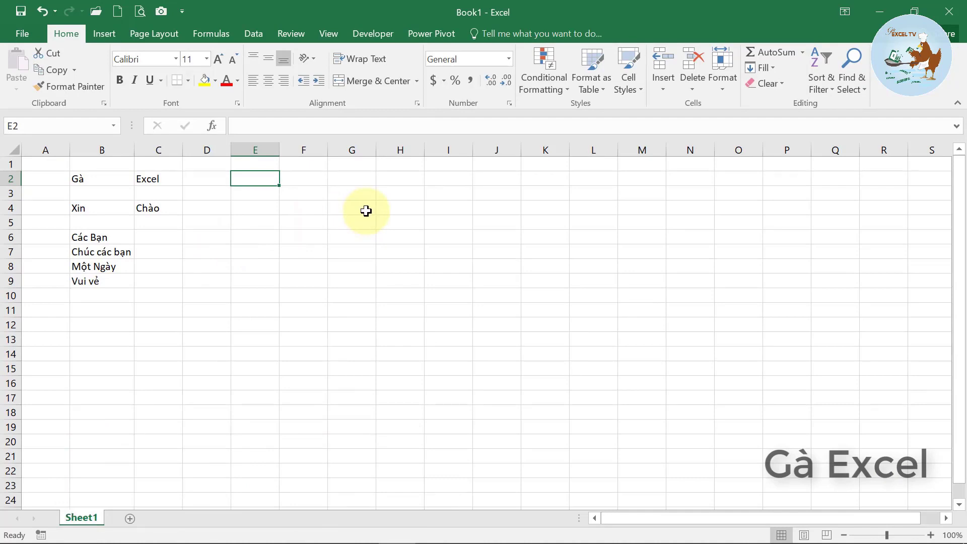
# In the VBA editor, insert a new Module1 into Book1's project and open its code window
pyautogui.hotkey('alt', 'F11')
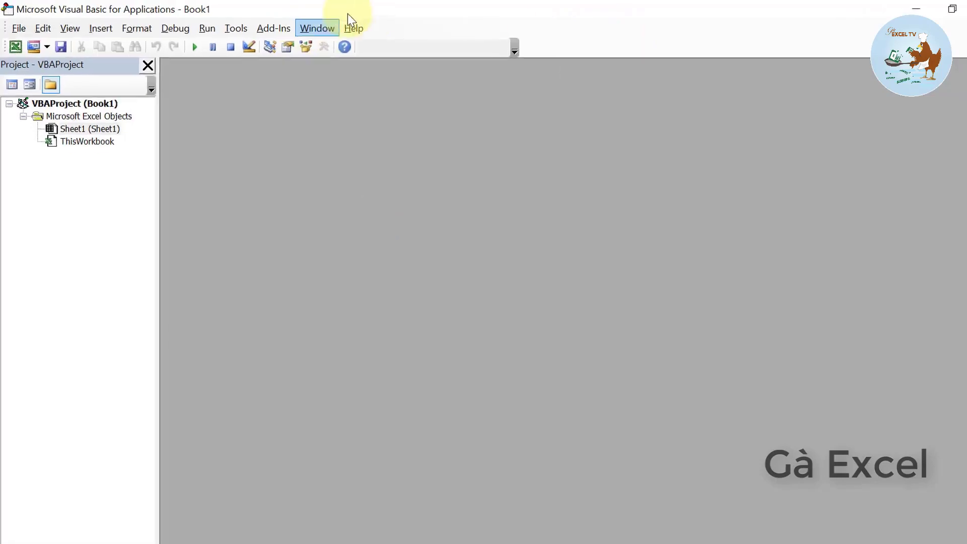
pyautogui.rightClick(134, 201)
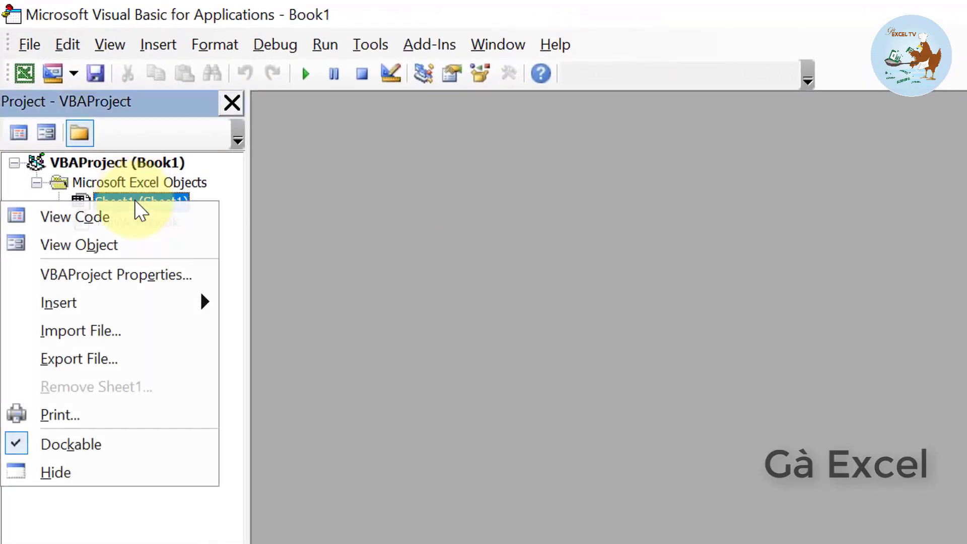
pyautogui.moveTo(59, 303)
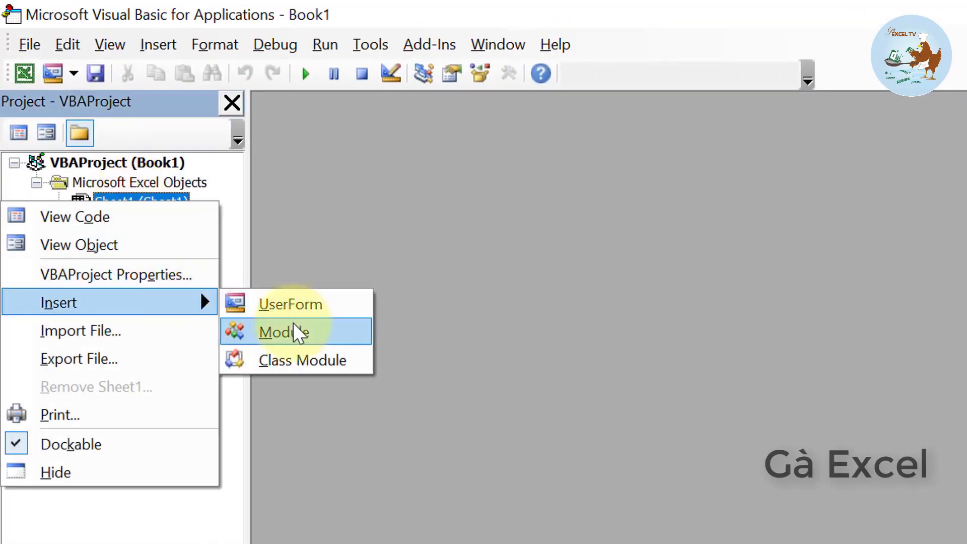
pyautogui.click(296, 330)
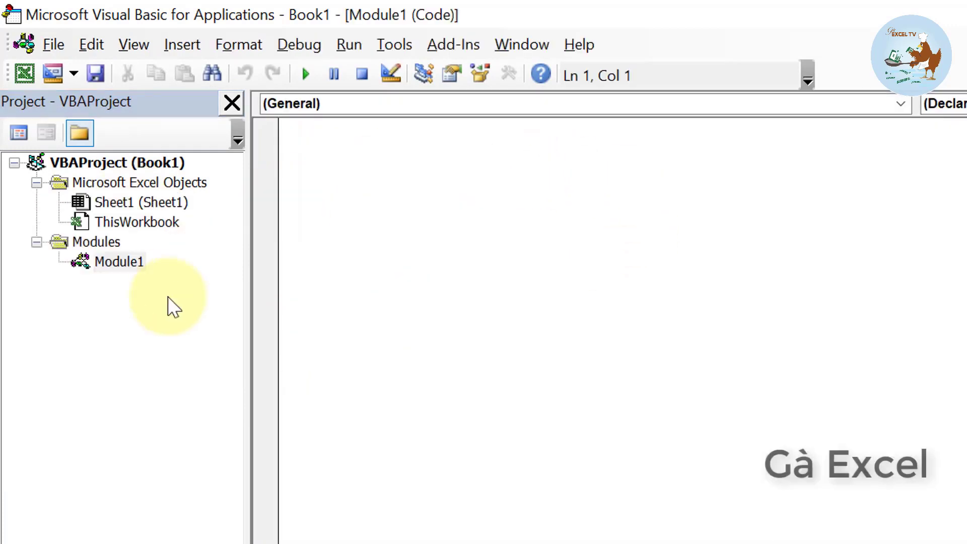
pyautogui.doubleClick(120, 266)
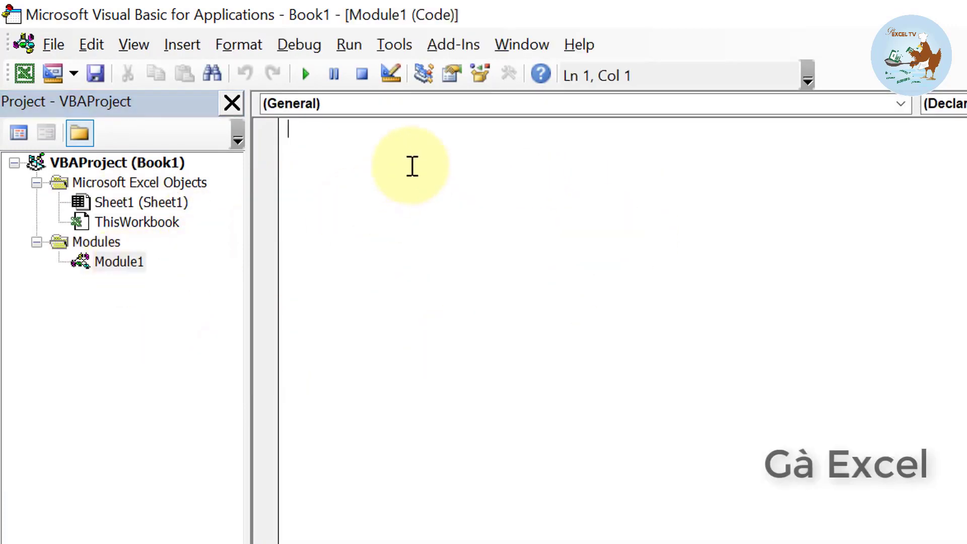
# Declare Function noichuoi(chuoi As Range, kytu As String) with End Function and blank body lines
pyautogui.write('function ')
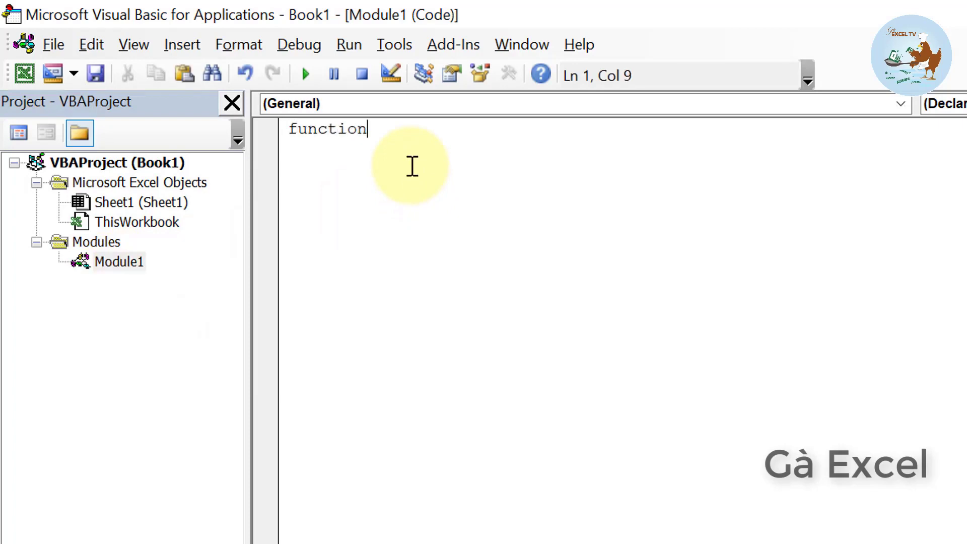
pyautogui.write('no')
pyautogui.write('ichuoi(')
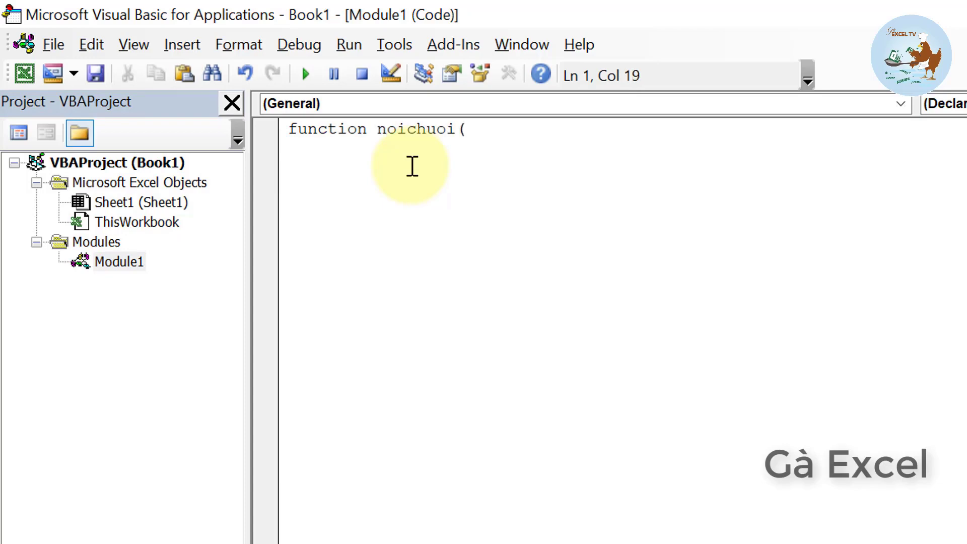
pyautogui.write('chu')
pyautogui.write('oi as rang')
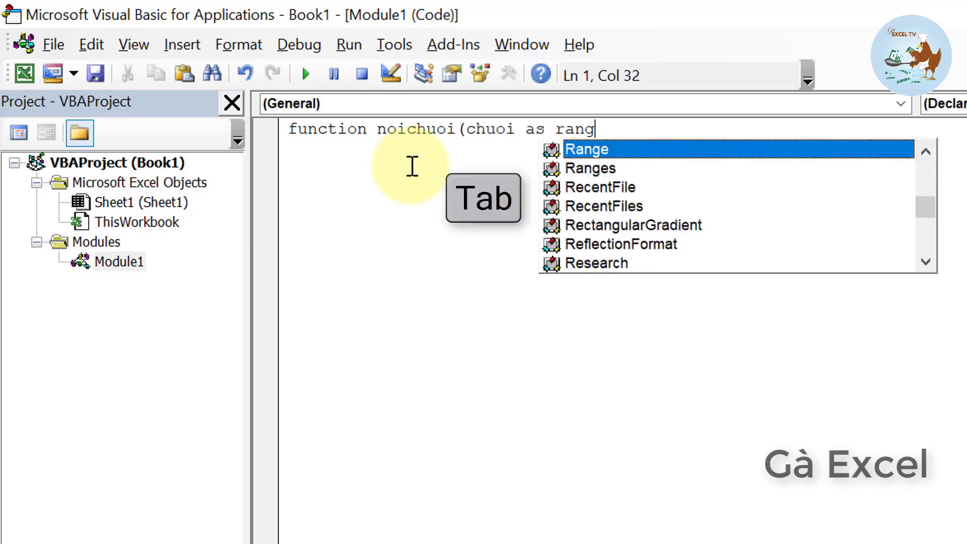
pyautogui.press('Tab')
pyautogui.write(',')
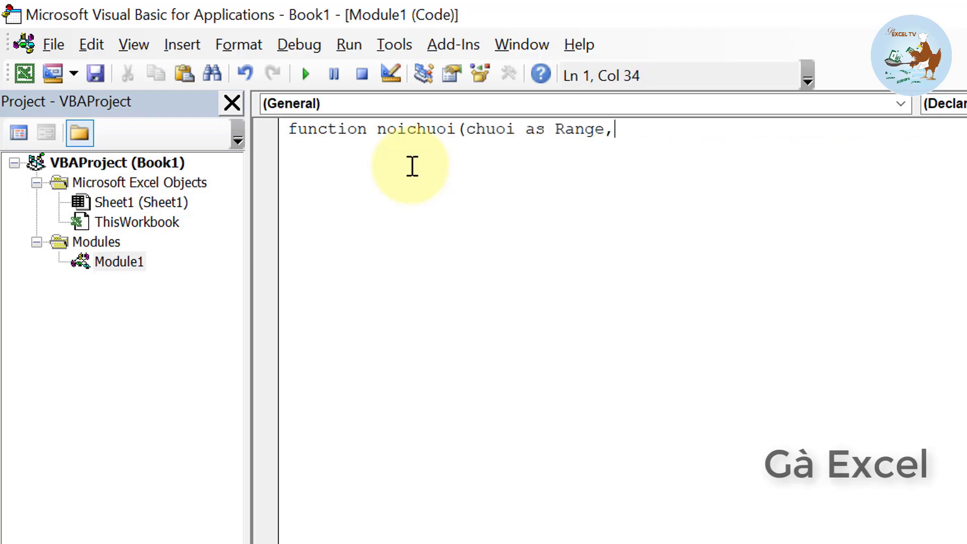
pyautogui.write('kyt')
pyautogui.write('u as t')
pyautogui.press('BackSpace')
pyautogui.write('st')
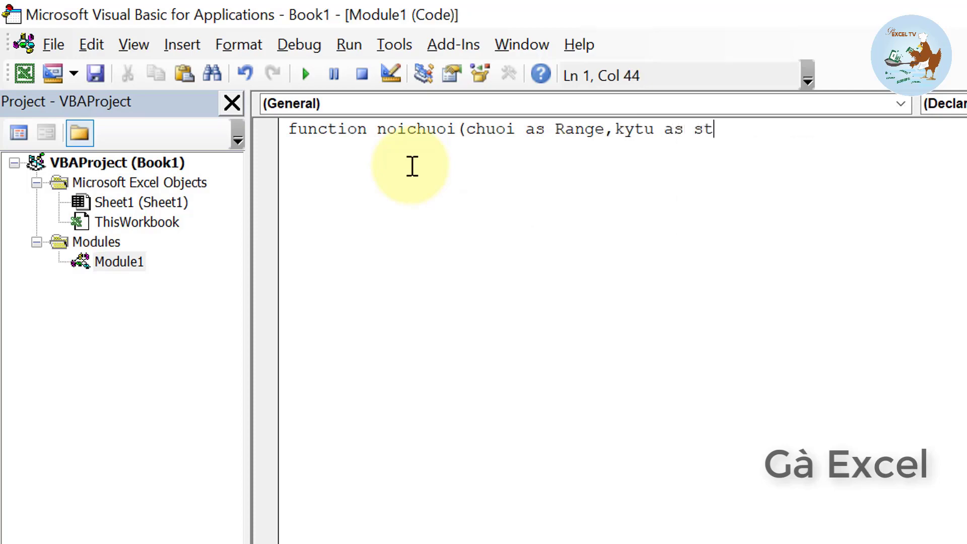
pyautogui.write('ring)')
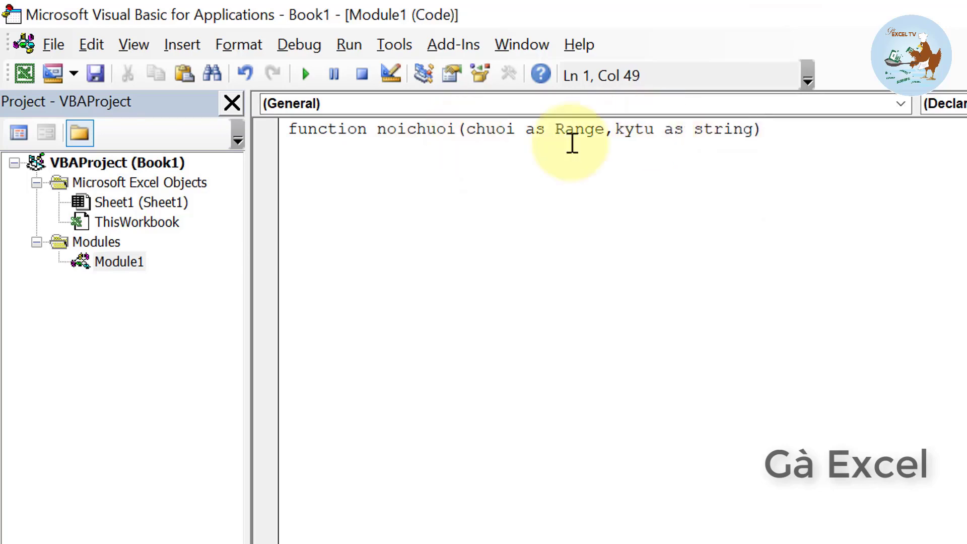
pyautogui.press('Return')
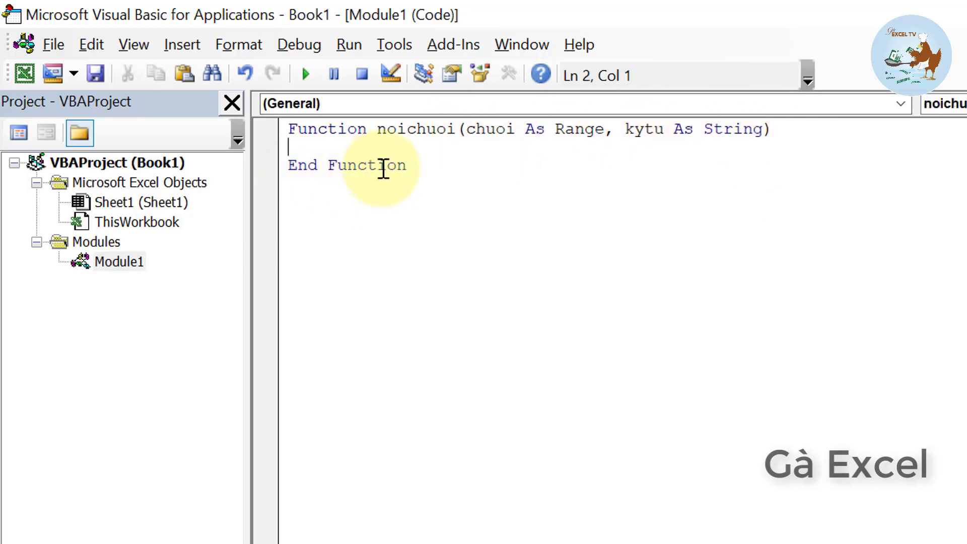
pyautogui.press('Return')
pyautogui.press('Return')
# Under a 'Khai bao bien comment, declare Dim ketqua As String and Dim i As Range
pyautogui.press('Up')
pyautogui.press('Up')
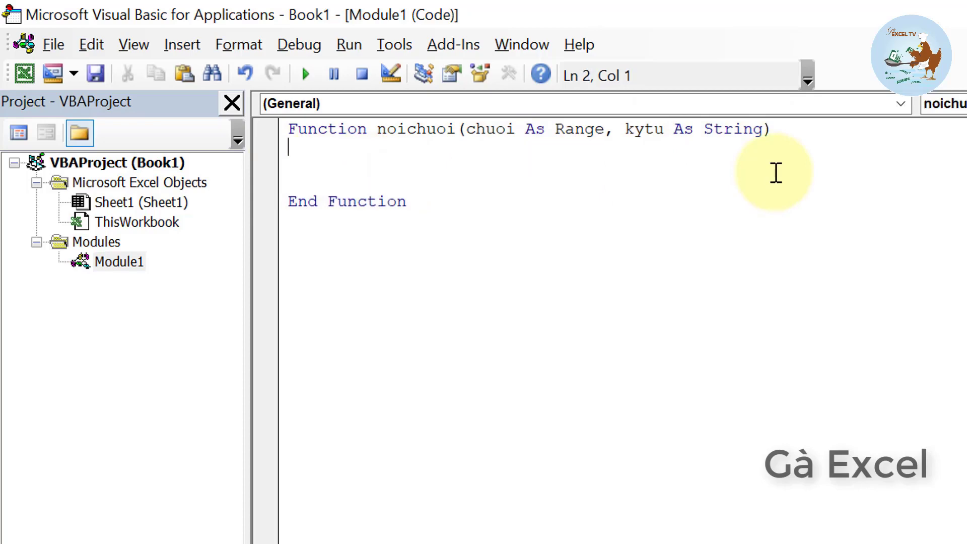
pyautogui.write("'")
pyautogui.write('Kh')
pyautogui.write('ai bao bien')
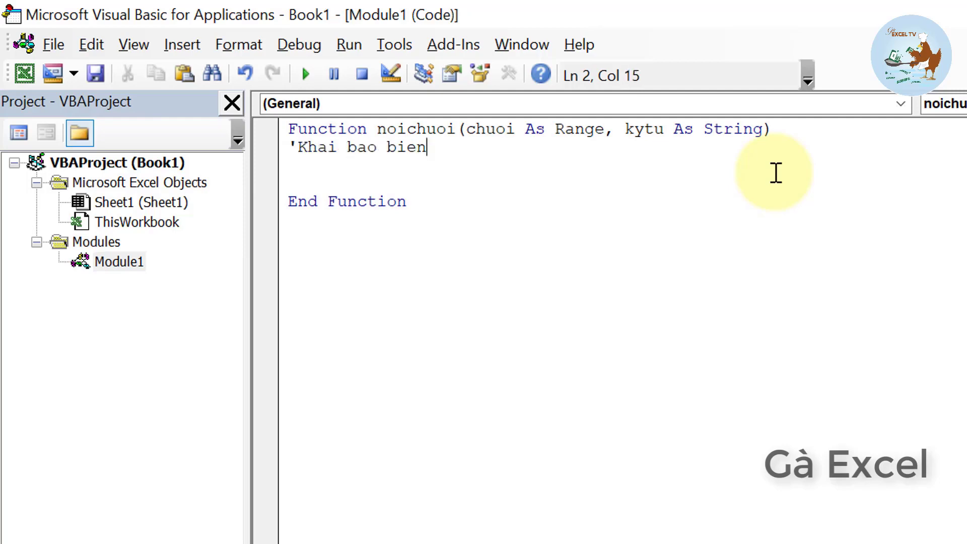
pyautogui.press('Return')
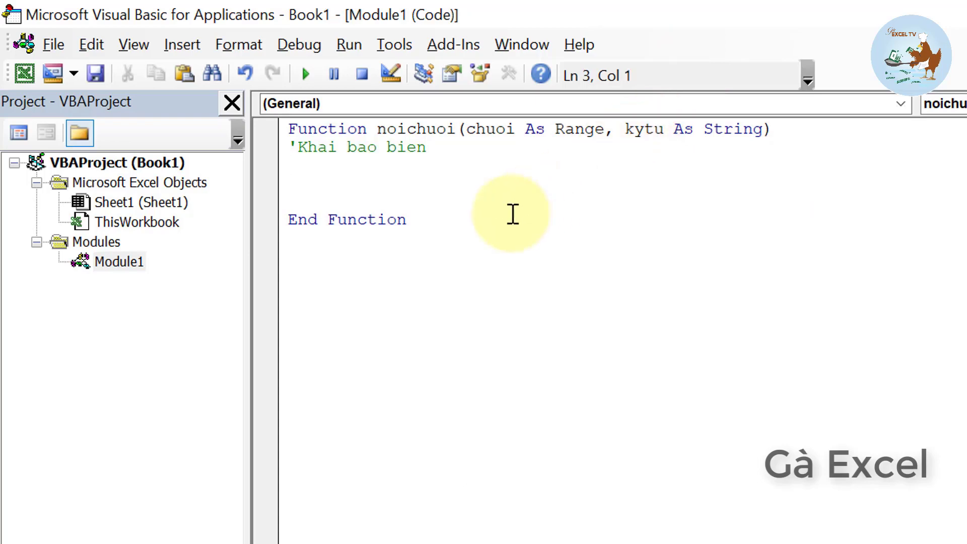
pyautogui.write('dim ')
pyautogui.write('ketqua a')
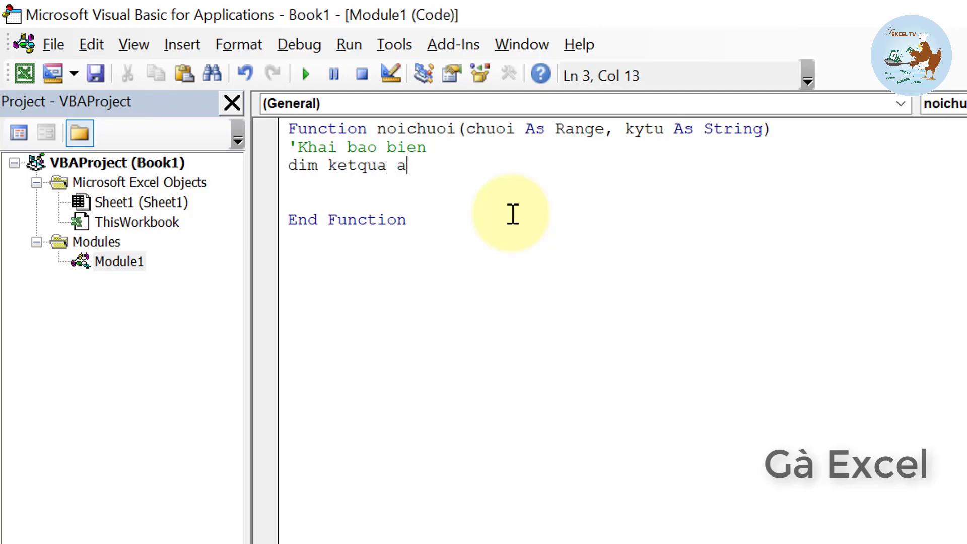
pyautogui.write('s string')
pyautogui.press('Tab')
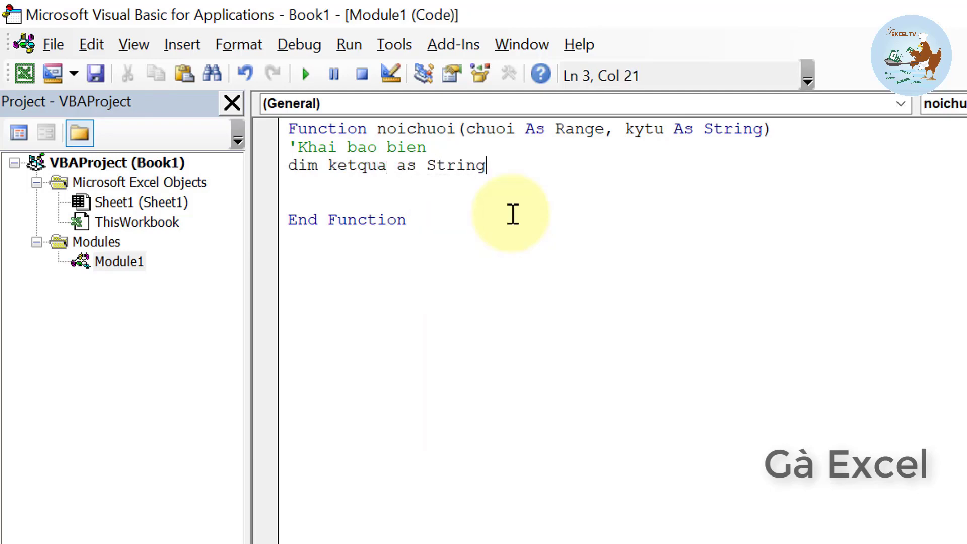
pyautogui.press('Return')
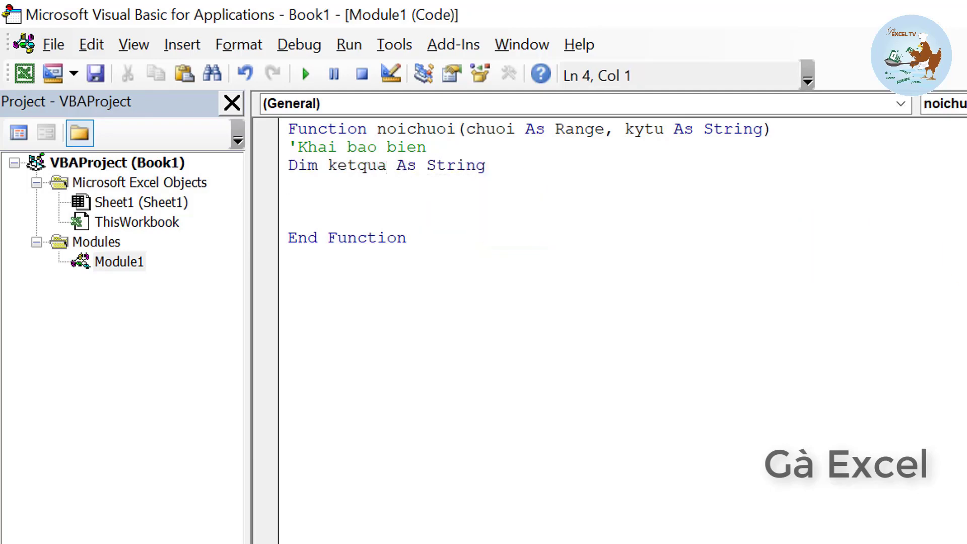
pyautogui.write('dim ')
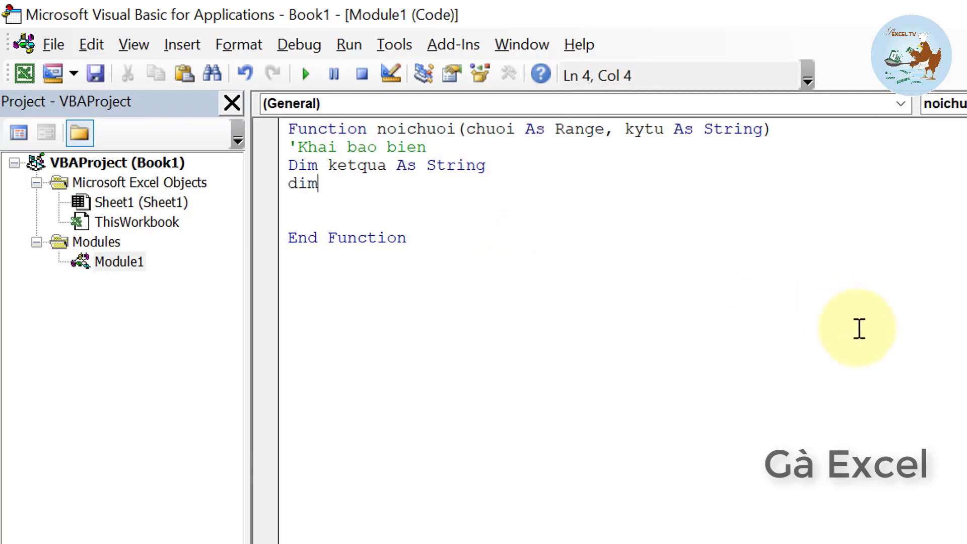
pyautogui.write('i á')
pyautogui.write('s ra')
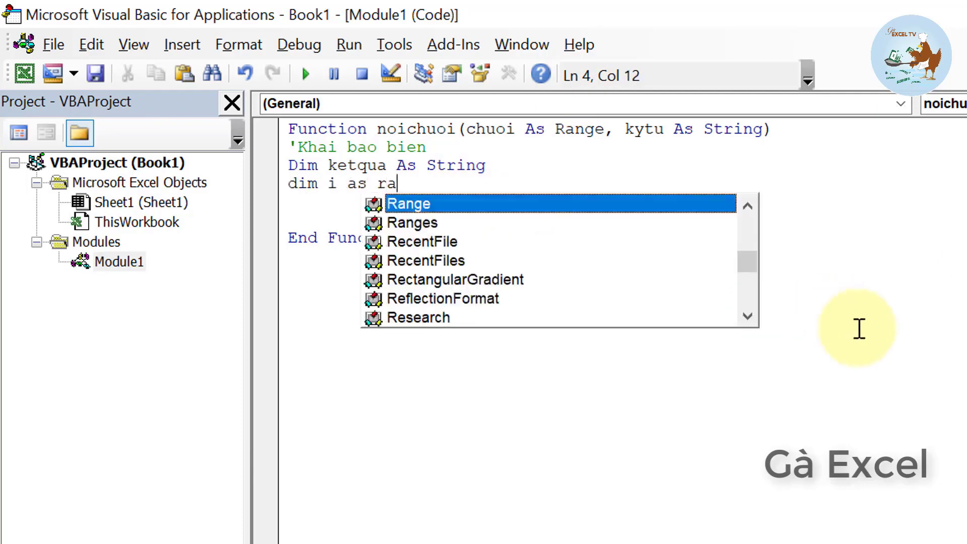
pyautogui.press('Tab')
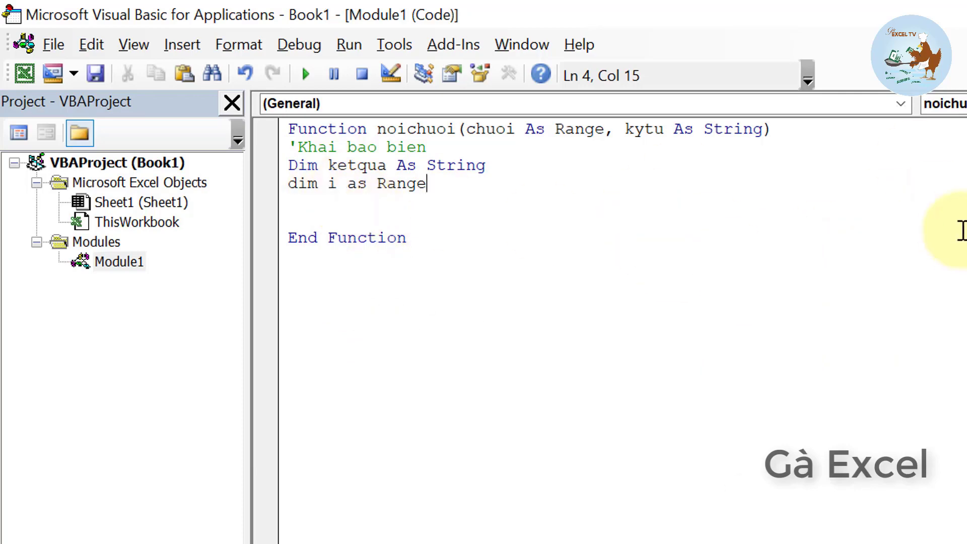
pyautogui.press('Return')
pyautogui.press('Return')
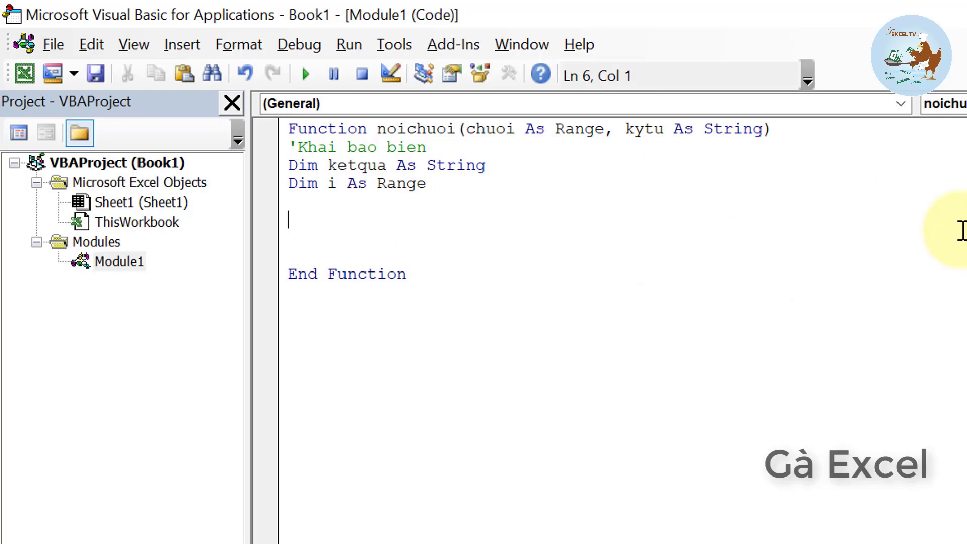
# Set ketqua = "" and, under a 'tao vong lap comment, start For Each i In chuoi
pyautogui.write("'")
pyautogui.write('ta')
pyautogui.write('o vong l')
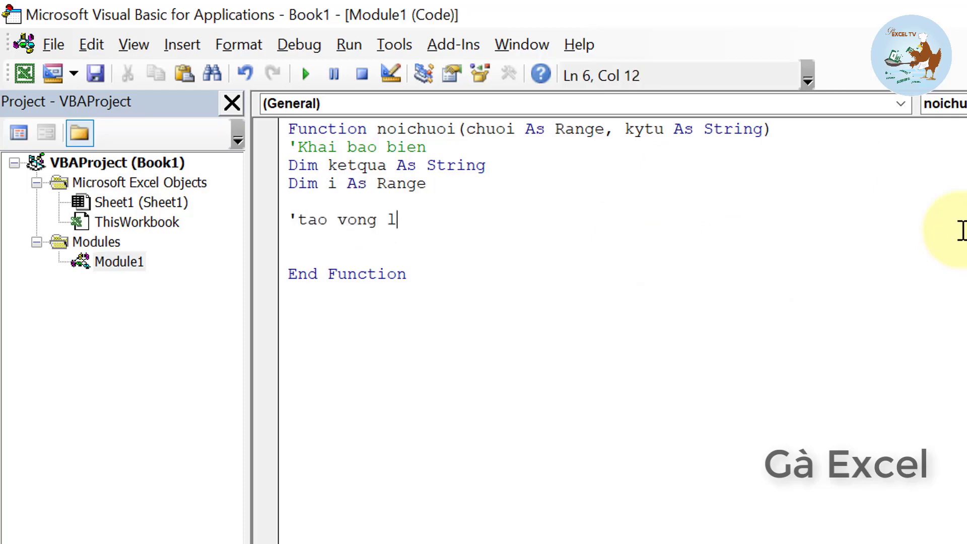
pyautogui.write('ap')
pyautogui.press('Up')
pyautogui.press('Return')
pyautogui.press('Up')
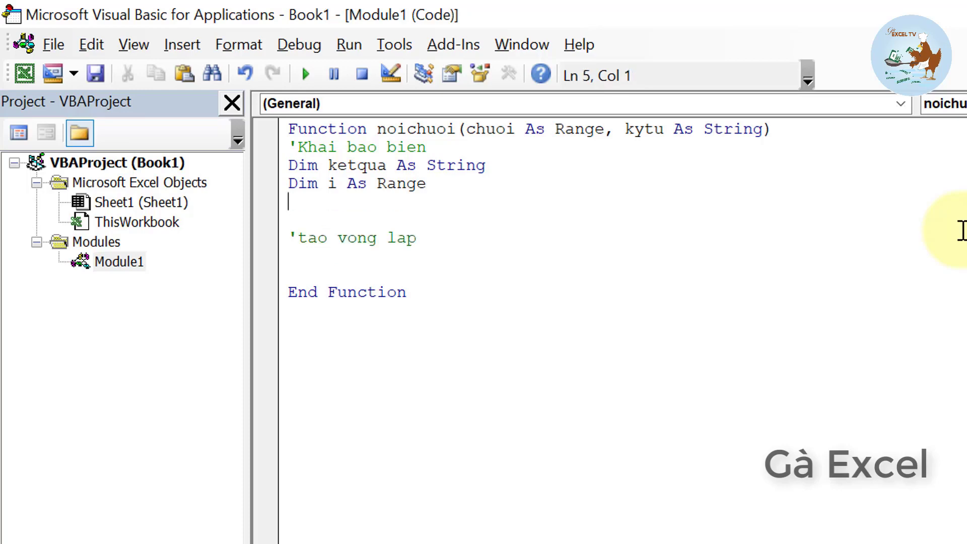
pyautogui.write('ketqua ')
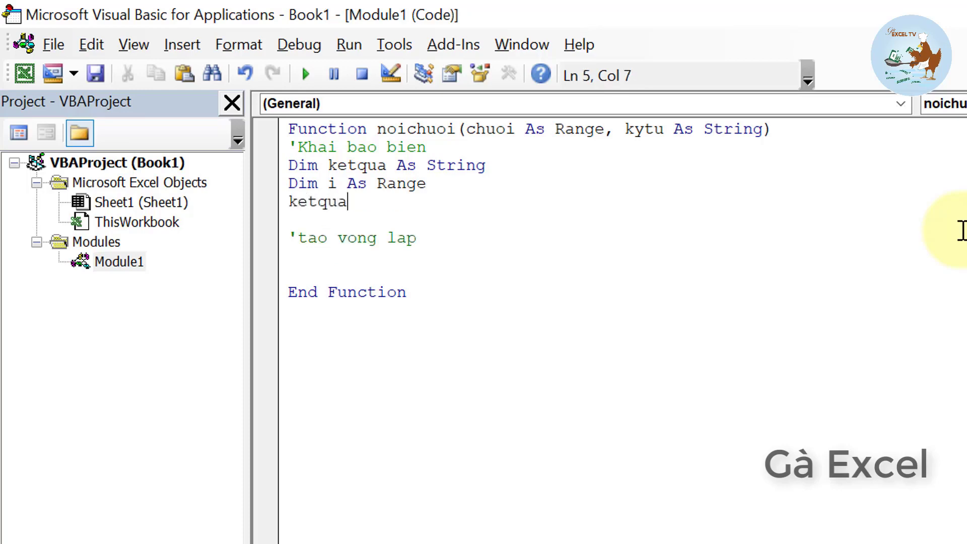
pyautogui.write('= ""  \'tao vong lap ')
pyautogui.write('for ')
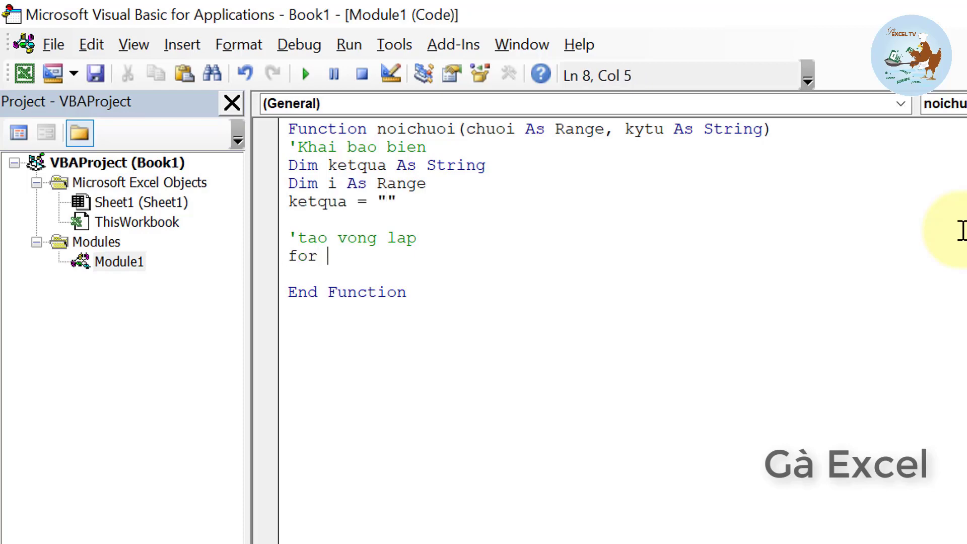
pyautogui.write('each i in ')
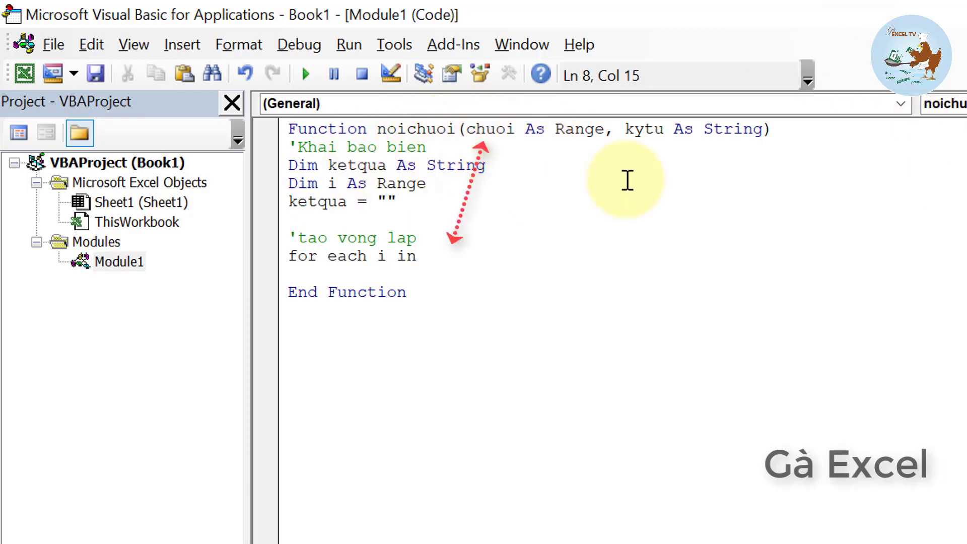
pyautogui.write('chuoi')
# Close the loop with Next and begin ketqua = ketqua inside it
pyautogui.press('Return')
pyautogui.press('Return')
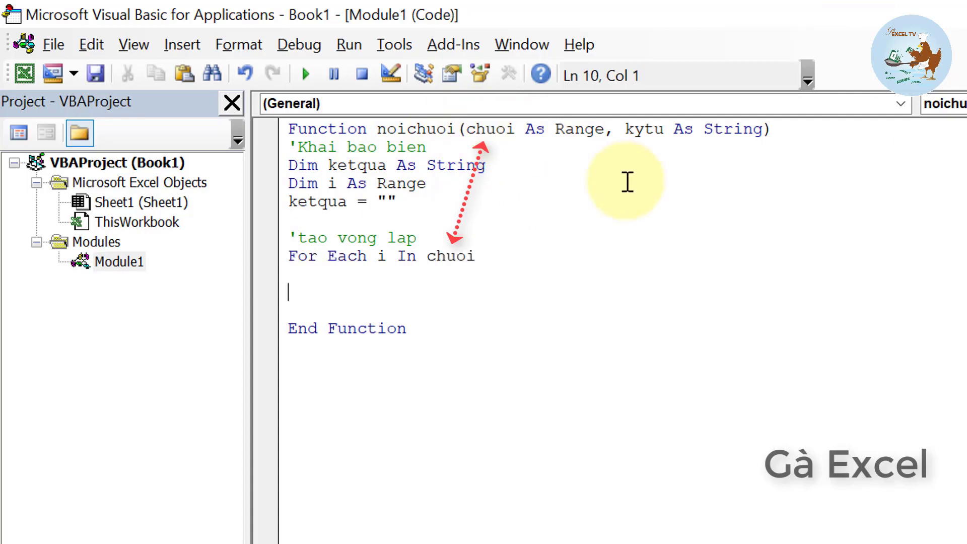
pyautogui.write('e')
pyautogui.press('BackSpace')
pyautogui.write('nex')
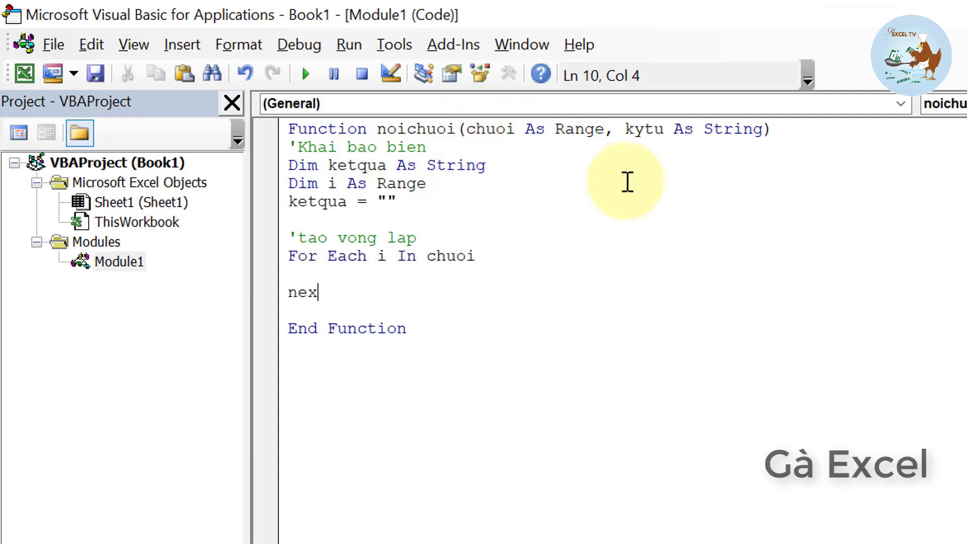
pyautogui.write('t')
pyautogui.press('Up')
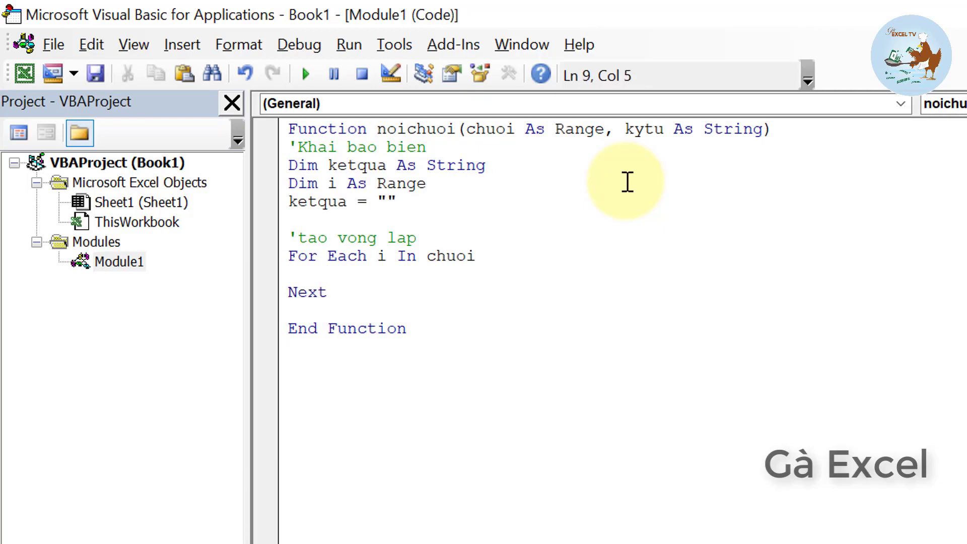
pyautogui.write('ketqua')
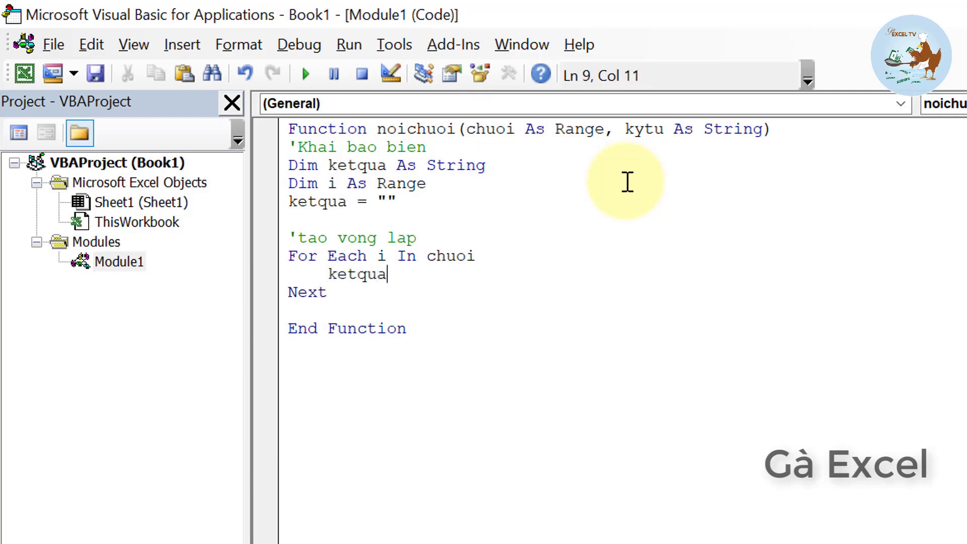
pyautogui.write(' = ketq')
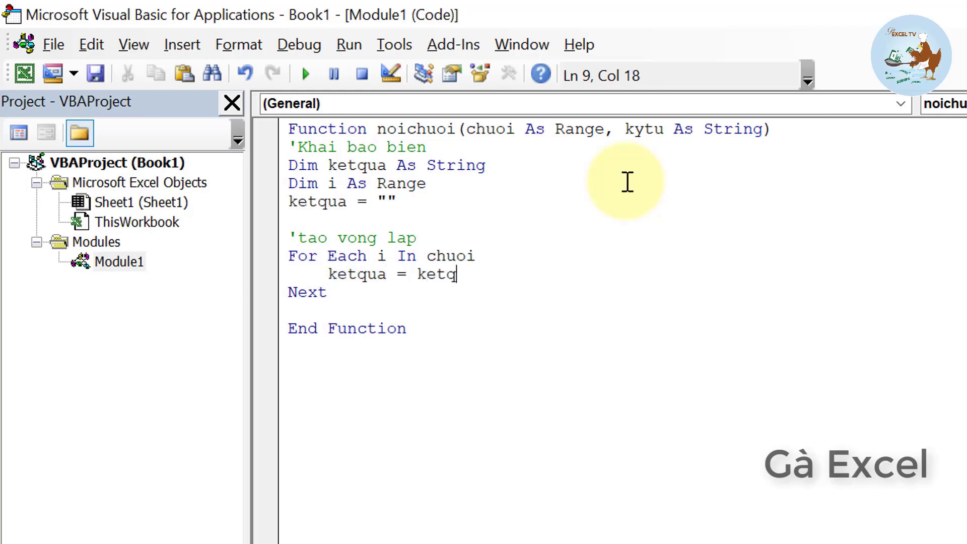
pyautogui.write('ua & i')
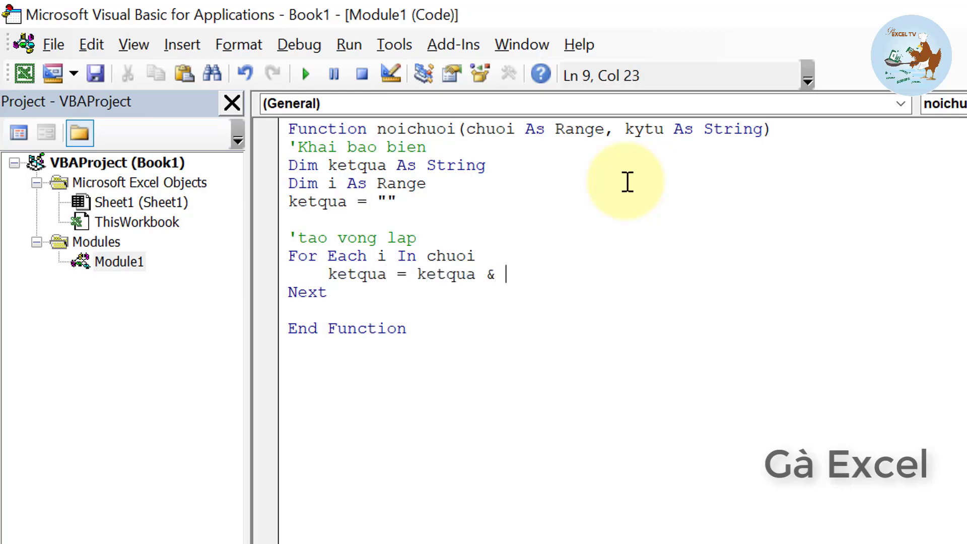
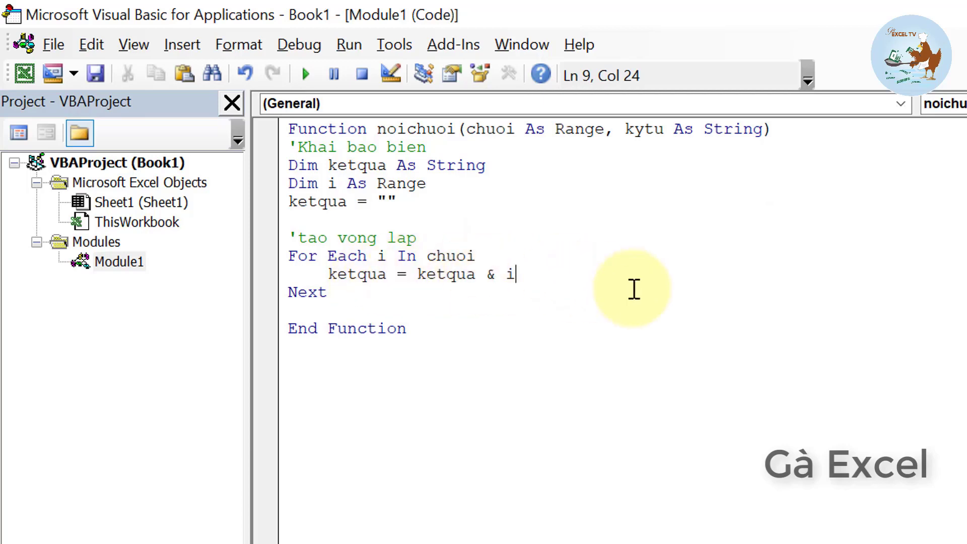
# Append & kytu to the loop's ketqua concatenation line
pyautogui.write('& ')
pyautogui.write('kytu')
pyautogui.press('Down')
pyautogui.press('Down')
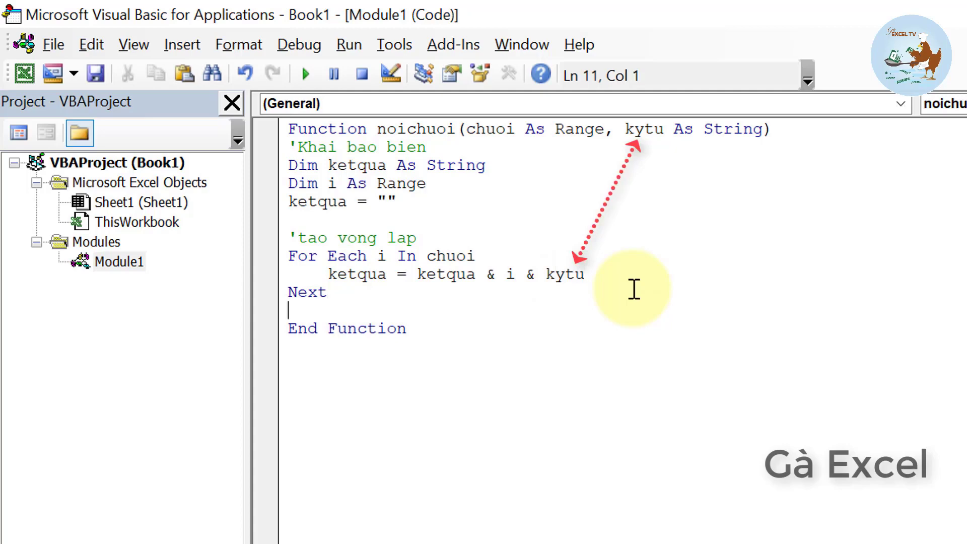
pyautogui.press('Return')
pyautogui.press('Return')
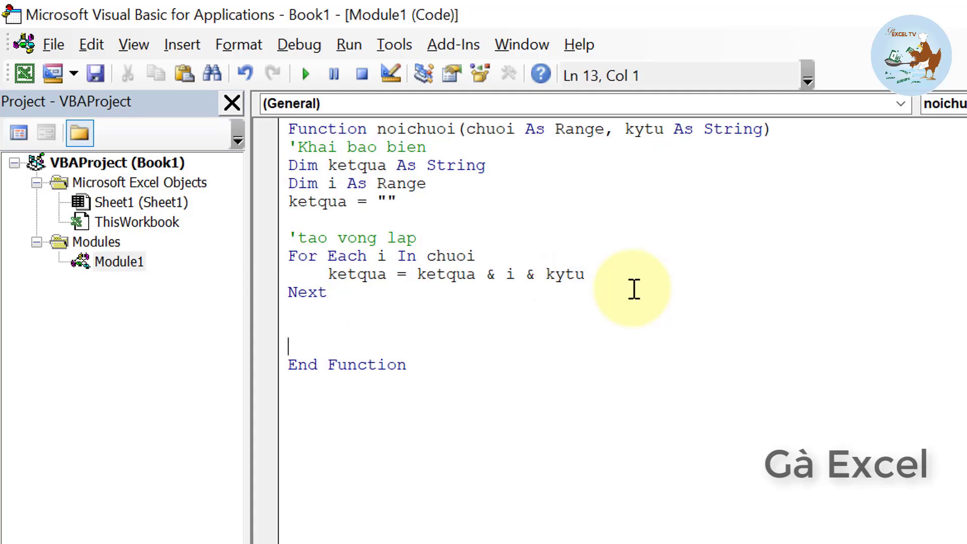
# Add the comment 'gan ham noi chuoi = ket qua' and the line noichuoi = ketqua before End Function
pyautogui.write("'gan ")
pyautogui.write('ham noi chuo')
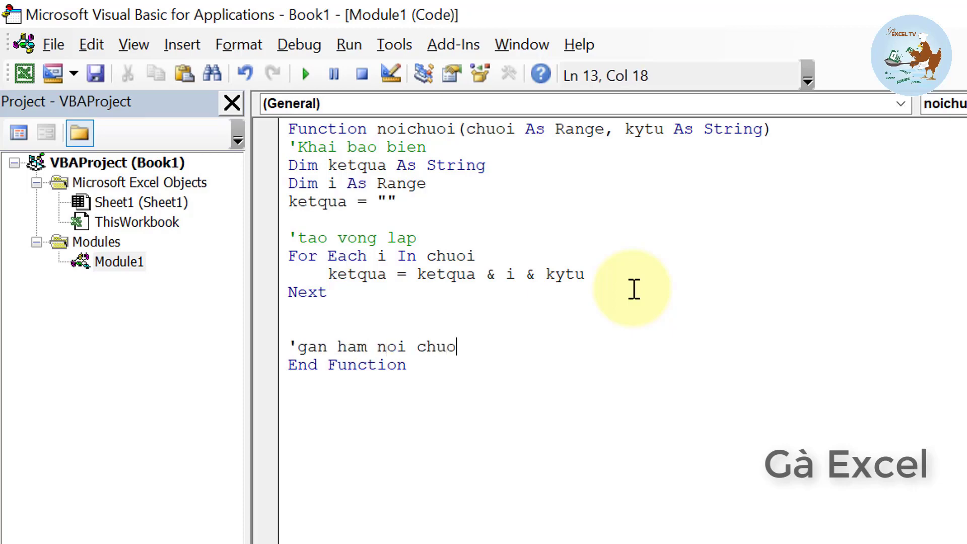
pyautogui.write('i -')
pyautogui.press('BackSpace')
pyautogui.write('=')
pyautogui.write(' ket qua')
pyautogui.press('Return')
pyautogui.press('Return')
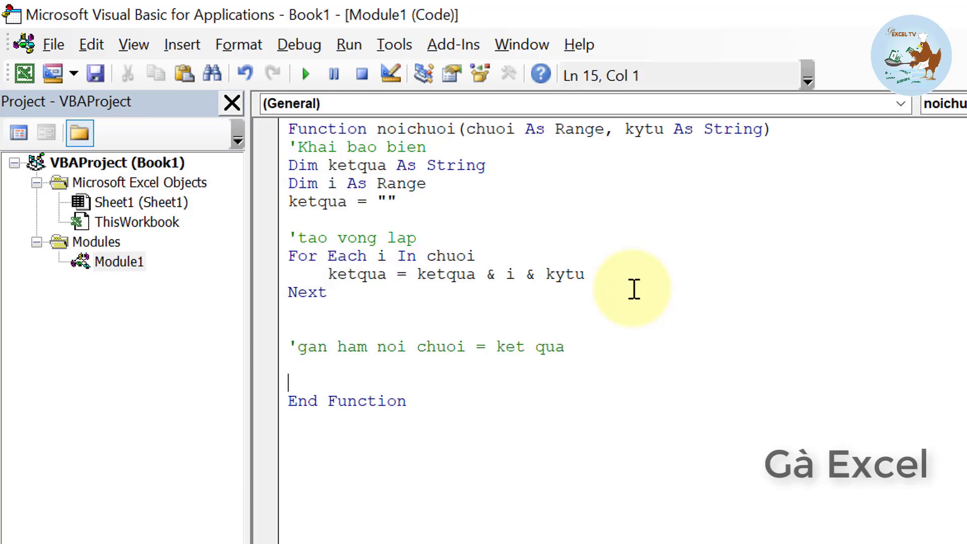
pyautogui.press('Up')
pyautogui.write('noi')
pyautogui.write('chuoi')
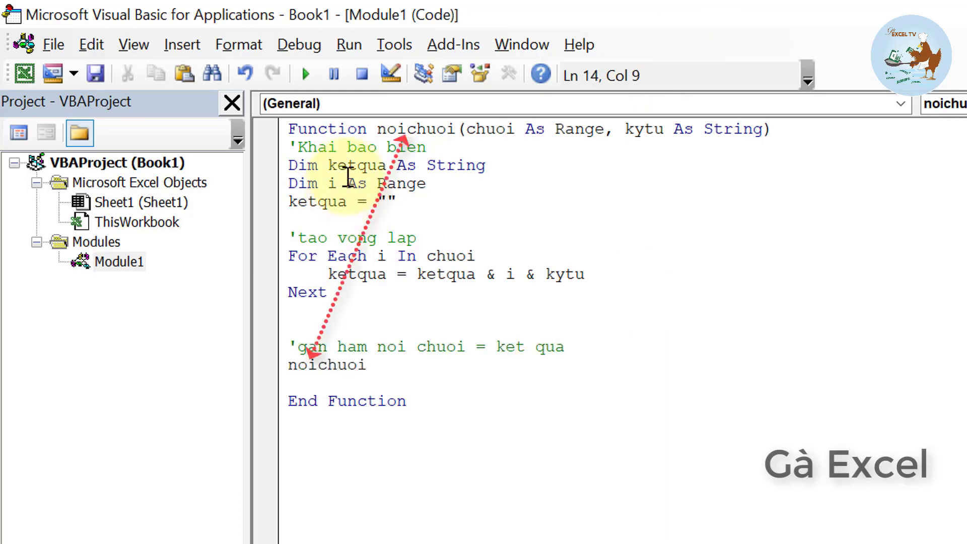
pyautogui.write(' = ')
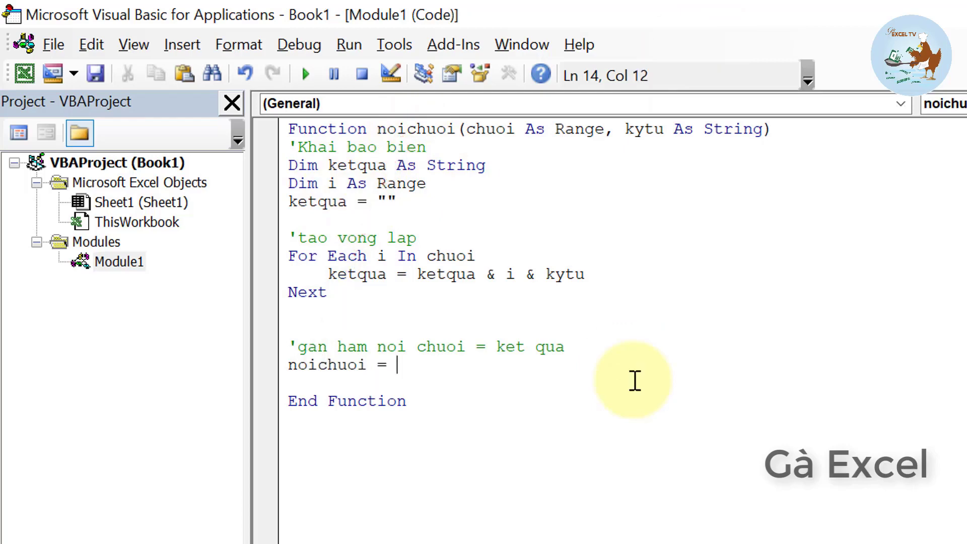
pyautogui.write('ketqua')
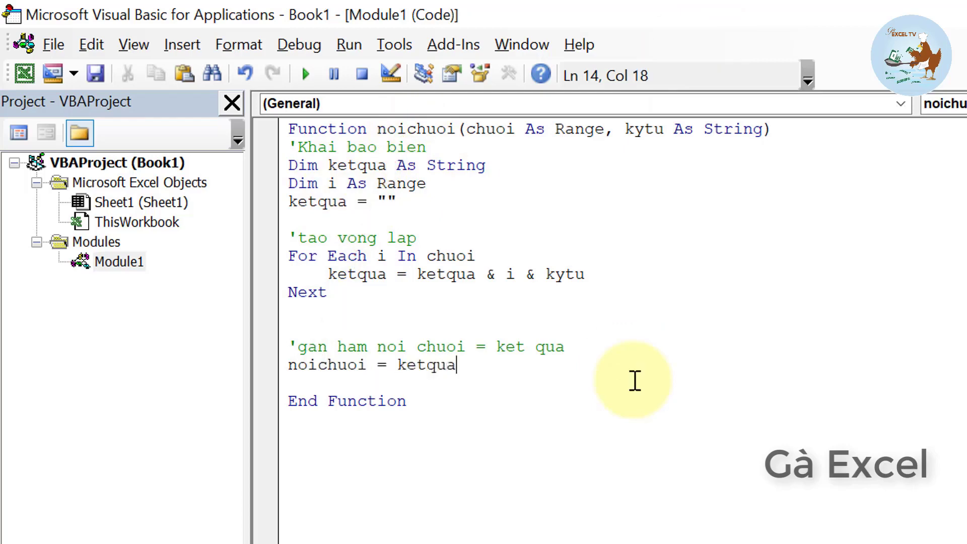
pyautogui.press('Down')
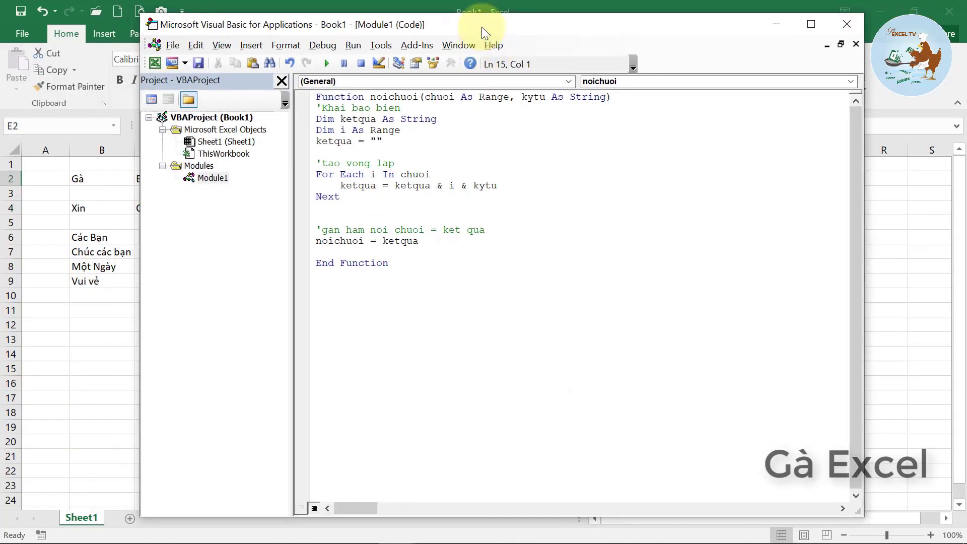
# Tile the Excel workbook beside the VBA editor with cell D3 selected
pyautogui.moveTo(482, 26); pyautogui.dragTo(669, 18)
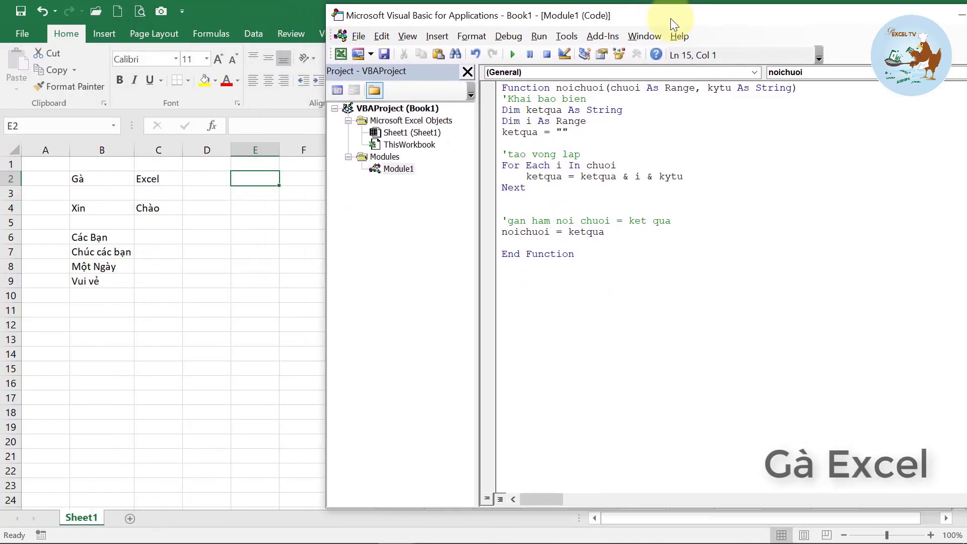
pyautogui.click(210, 196)
pyautogui.click(915, 11)
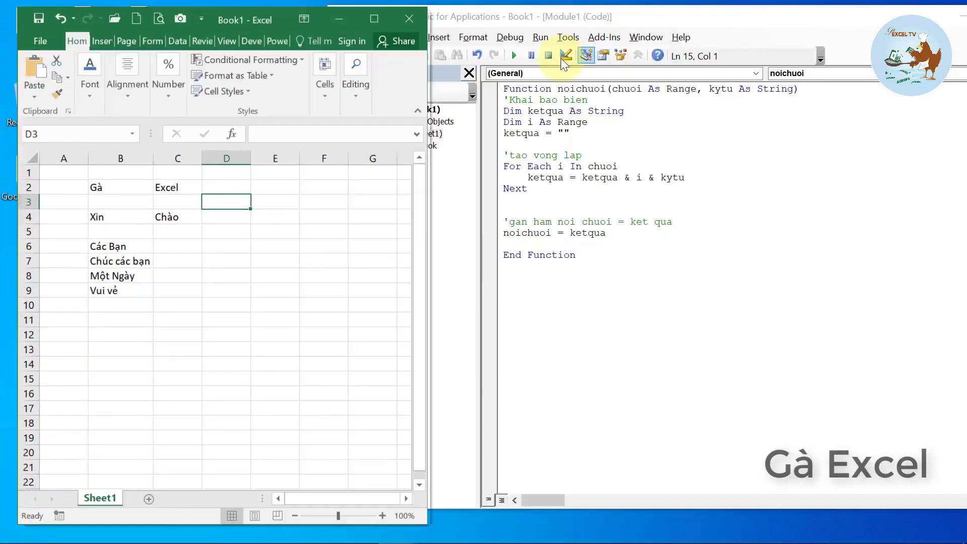
pyautogui.click(533, 16)
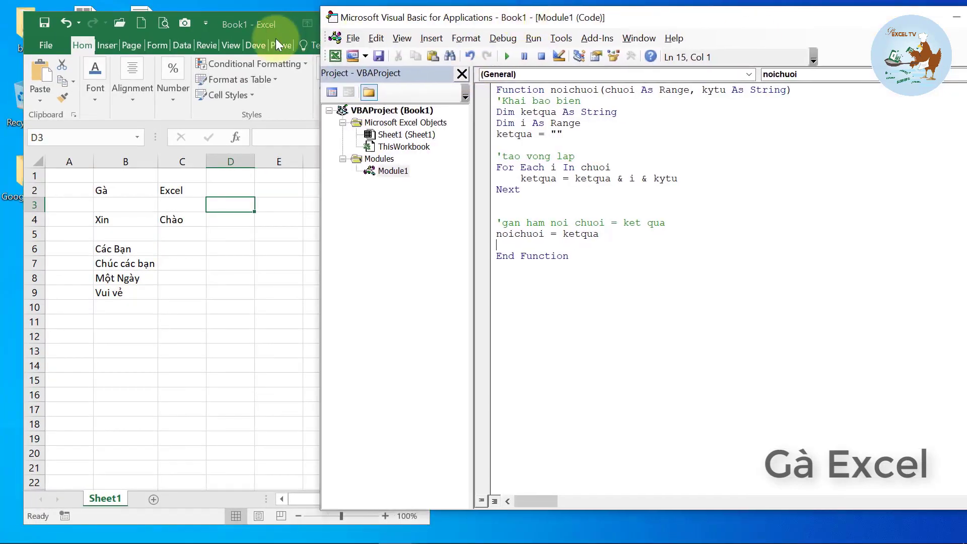
pyautogui.click(265, 23)
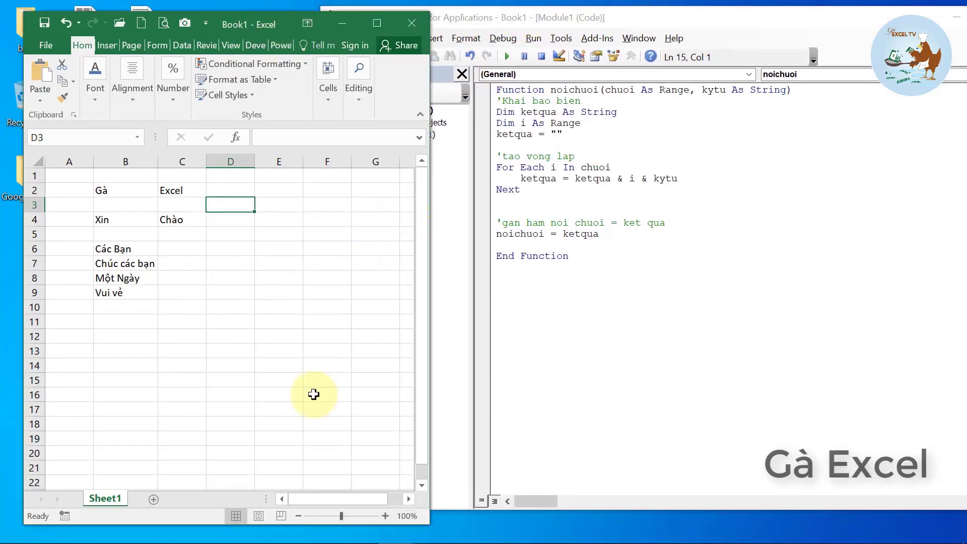
# Enter =noichuoi(B2:C9,"$$") in D3
pyautogui.write('=noi')
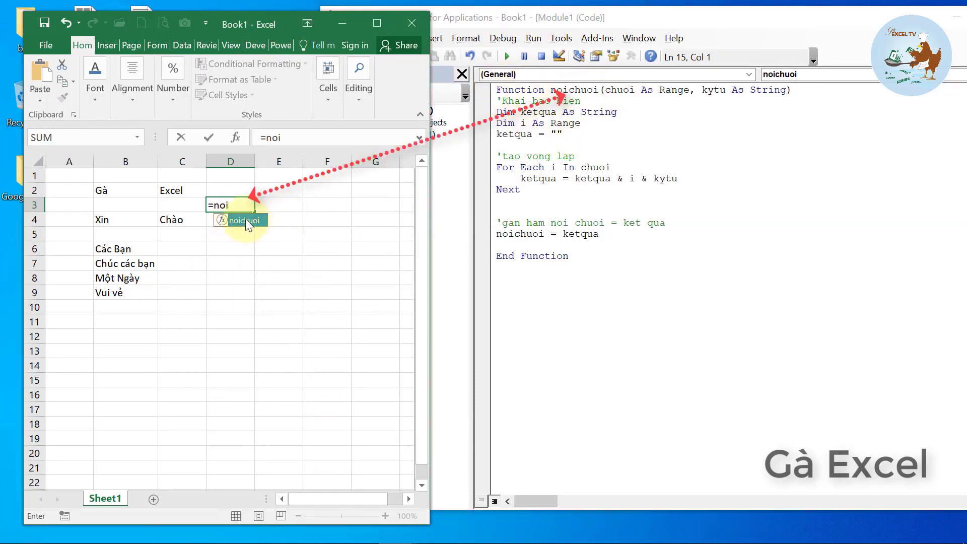
pyautogui.press('Tab')
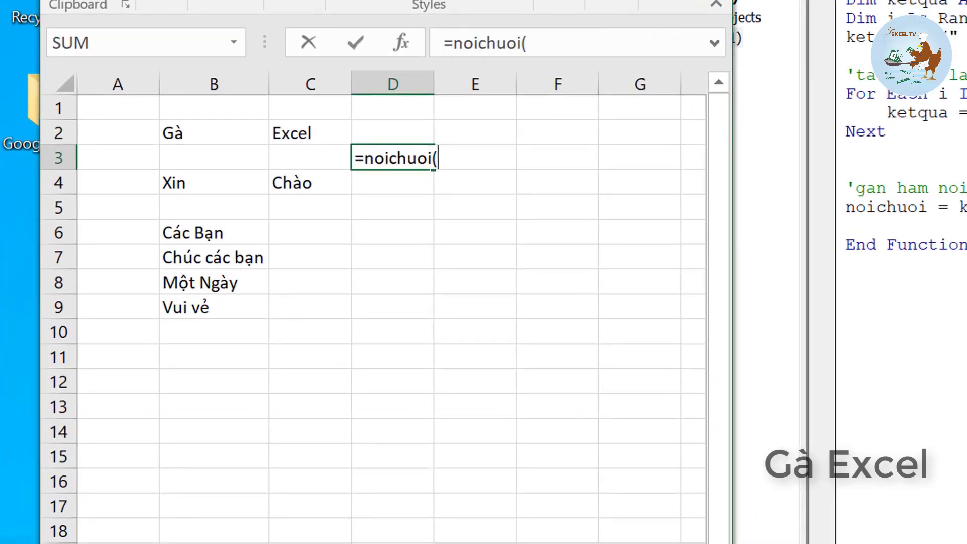
pyautogui.moveTo(216, 129); pyautogui.dragTo(297, 308)
pyautogui.write(',')
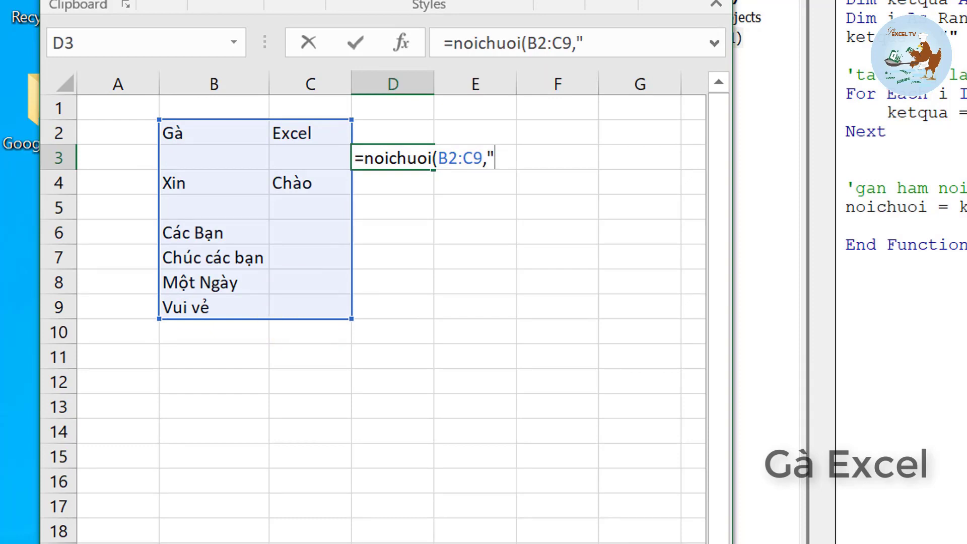
pyautogui.write('$')
pyautogui.write('$"')
pyautogui.write(')')
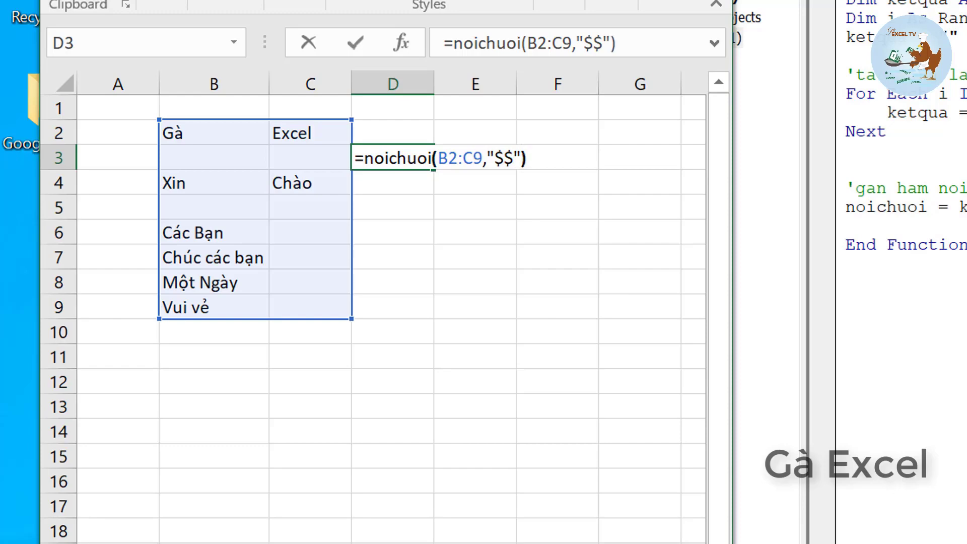
pyautogui.press('Return')
pyautogui.click(393, 157)
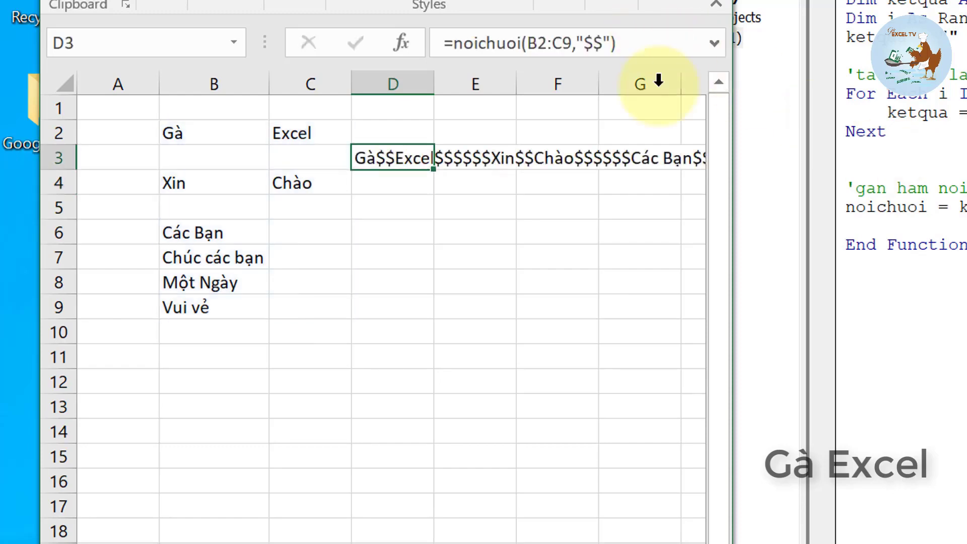
# Change D3's separator from "$$" to a space, giving =noichuoi(B2:C9," ")
pyautogui.moveTo(736, 341); pyautogui.dragTo(838, 350)
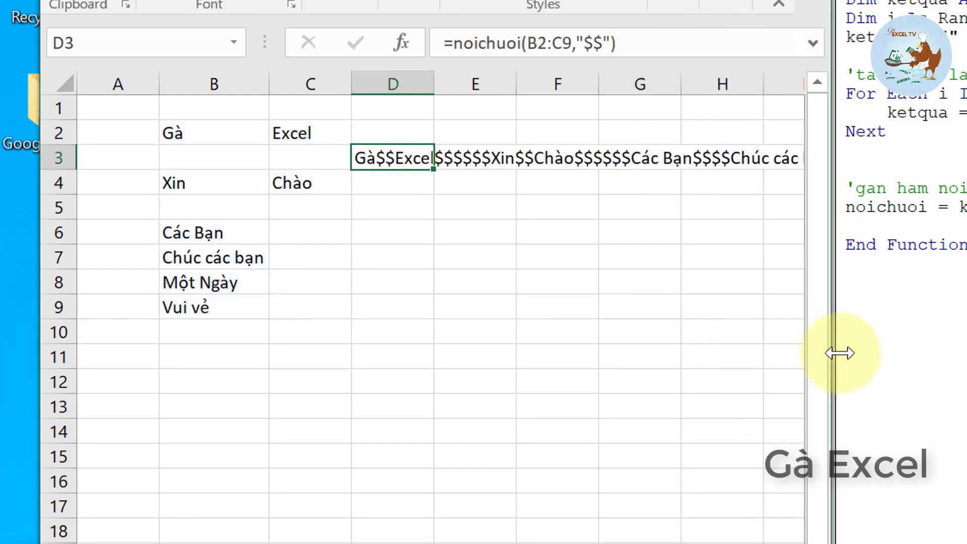
pyautogui.doubleClick(388, 156)
pyautogui.moveTo(495, 158); pyautogui.dragTo(514, 159)
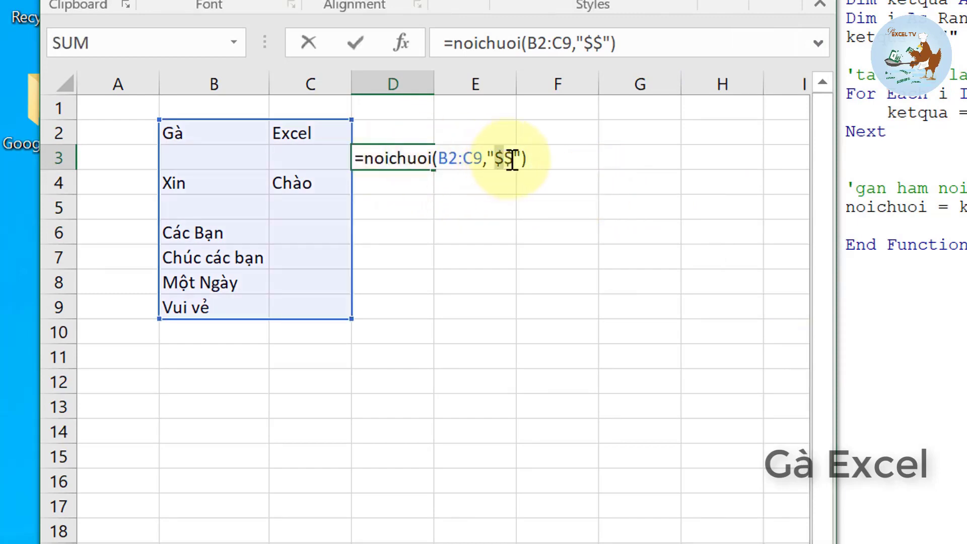
pyautogui.press('BackSpace')
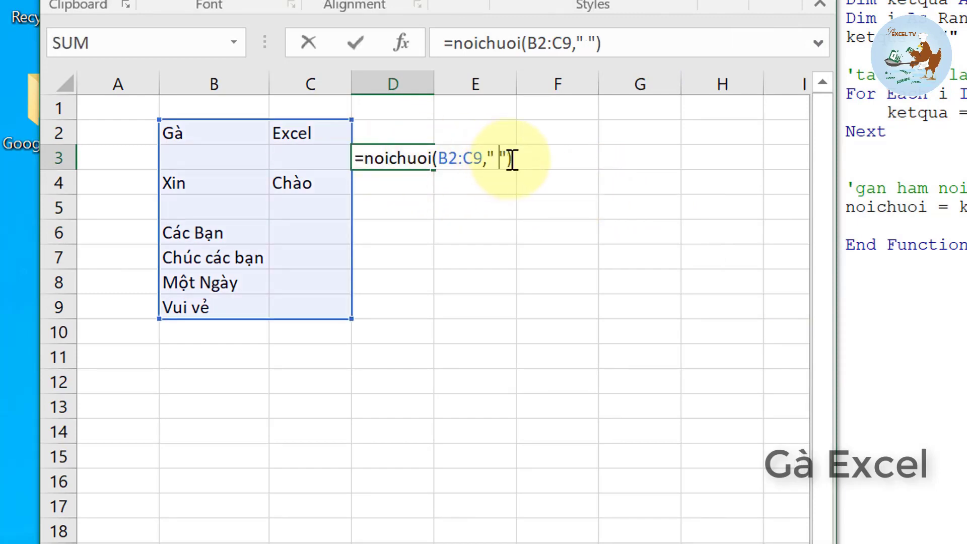
pyautogui.press('Return')
pyautogui.press('Up')
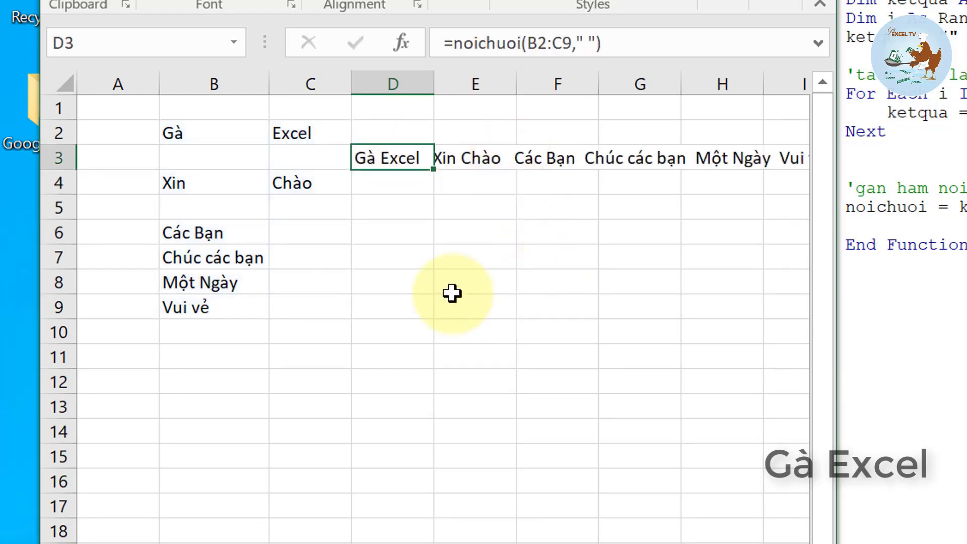
pyautogui.click(373, 187)
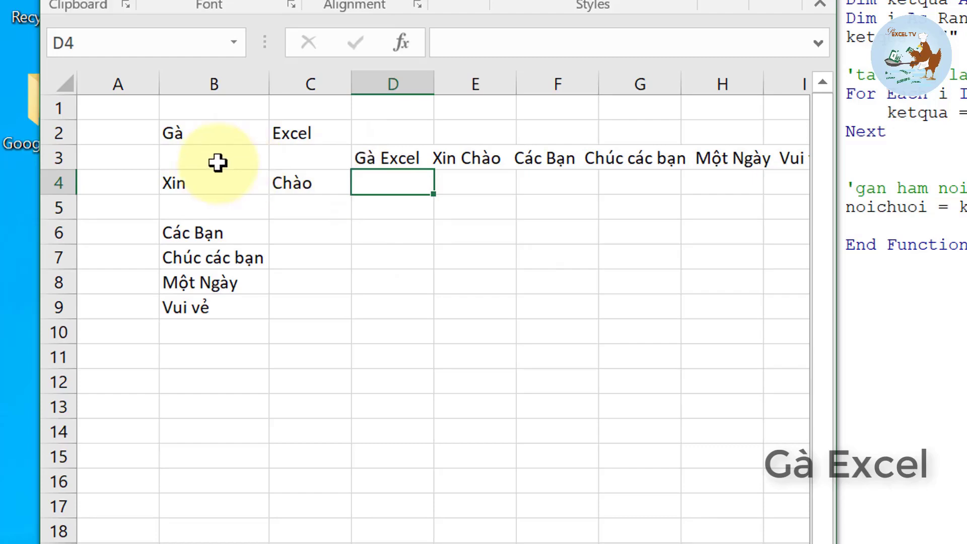
pyautogui.click(378, 157)
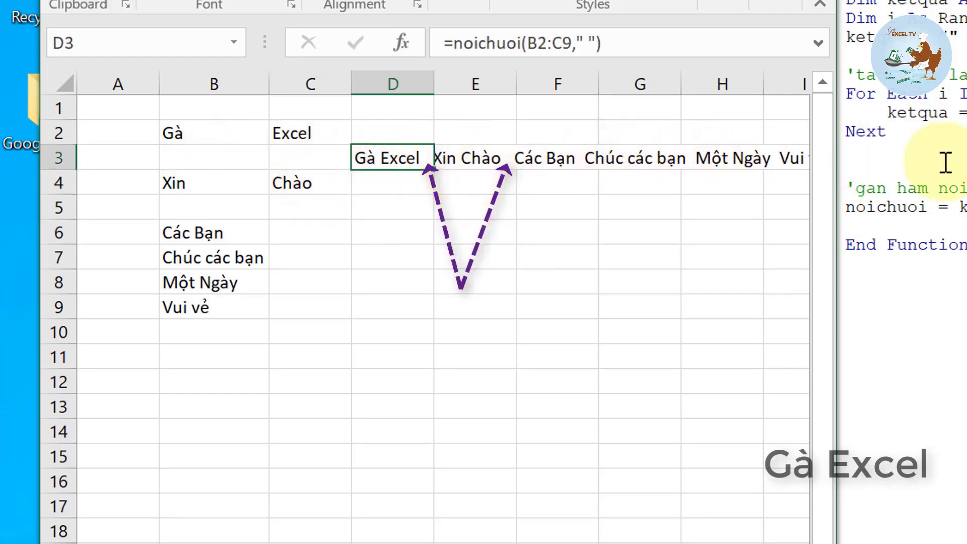
pyautogui.click(957, 93)
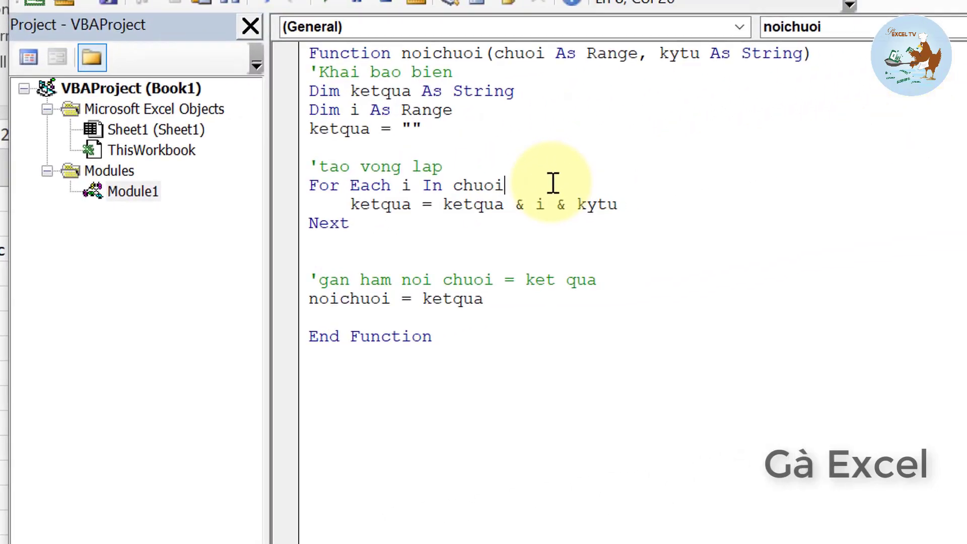
# Wrap the ketqua concatenation line in If i <> "" Then … End If to skip empty cells
pyautogui.press('Return')
pyautogui.write('if')
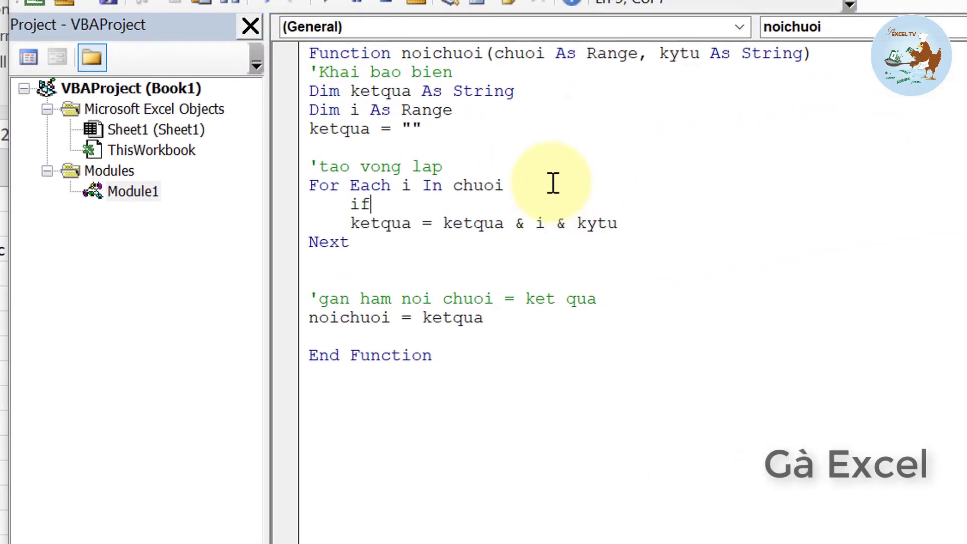
pyautogui.write(' i')
pyautogui.write(' <> ""')
pyautogui.write(' then')
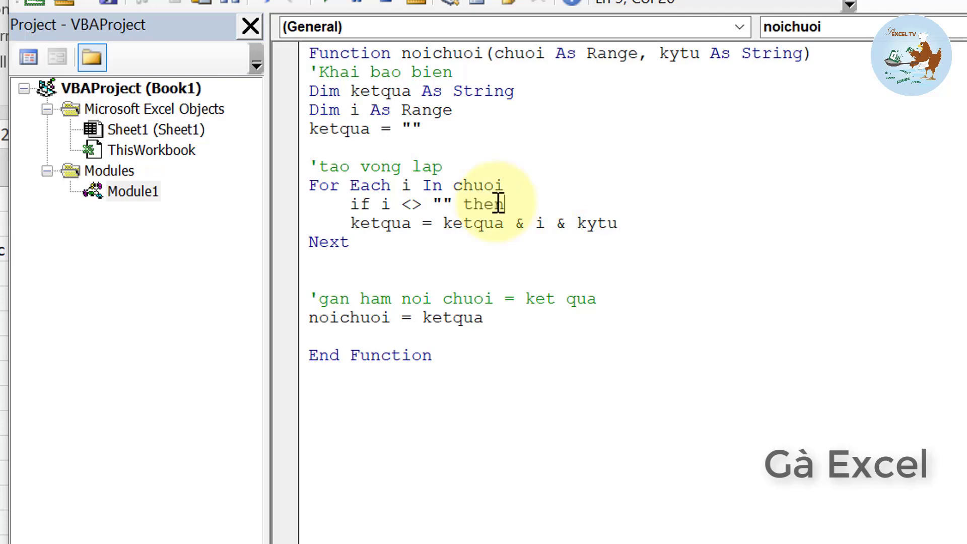
pyautogui.press('Down')
pyautogui.click(621, 223)
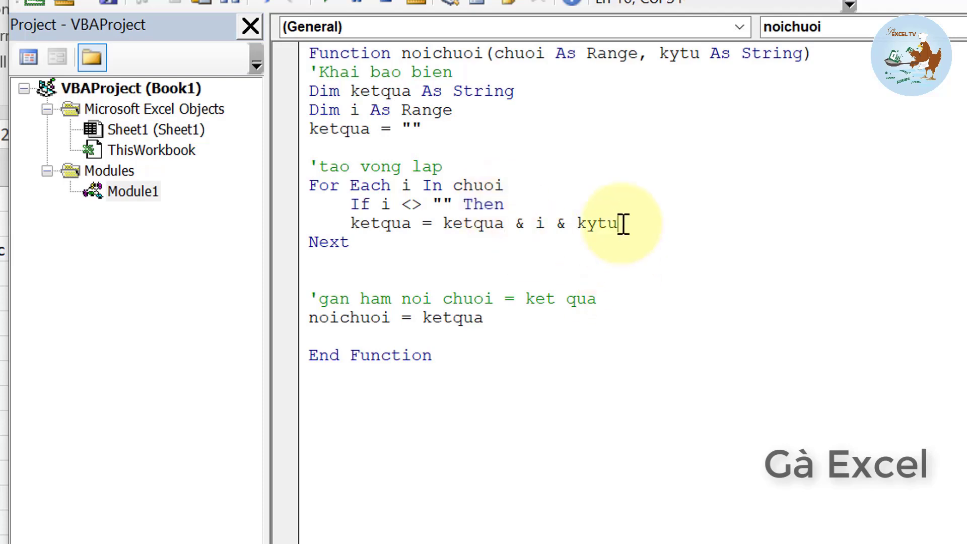
pyautogui.press('Return')
pyautogui.write('end if')
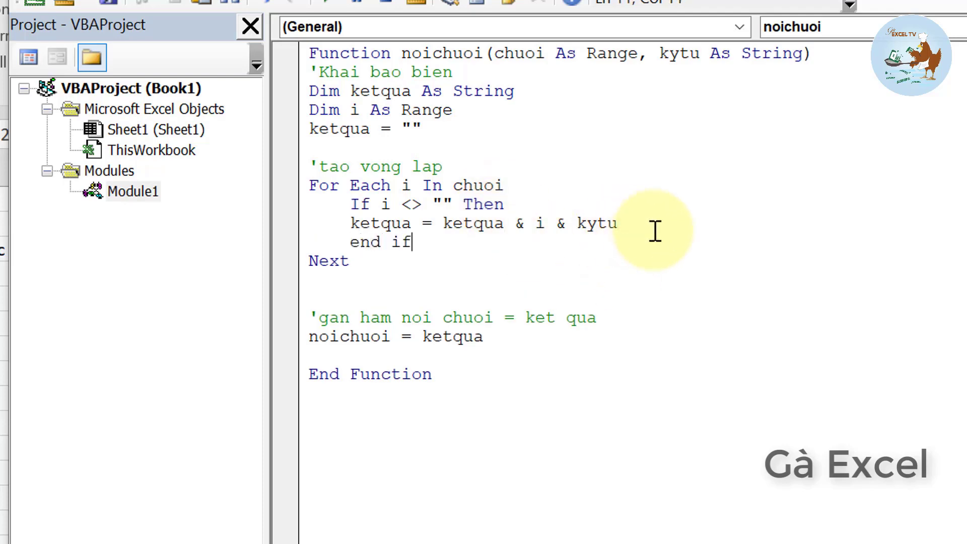
pyautogui.click(464, 223)
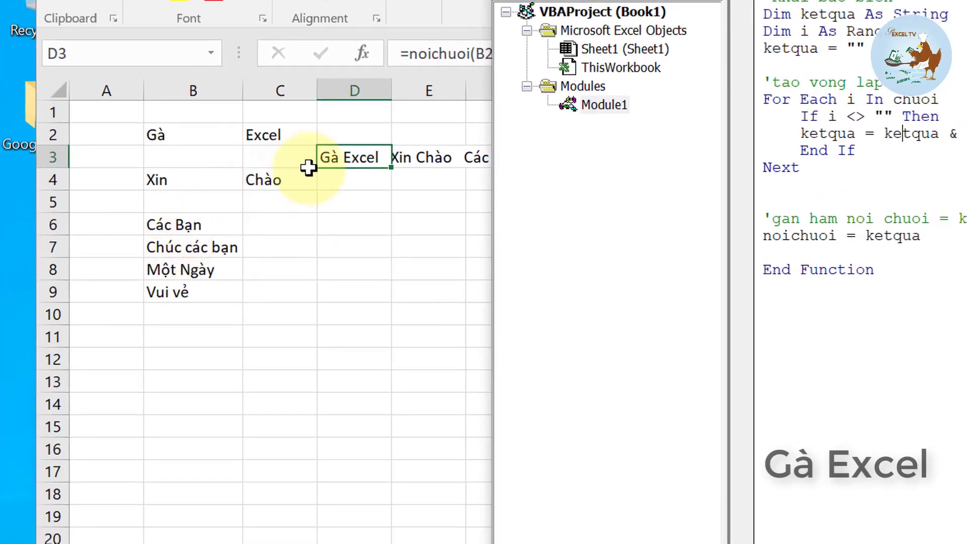
# Re-enter D3 so it recalculates with the updated noichuoi function
pyautogui.click(323, 160)
pyautogui.doubleClick(325, 158)
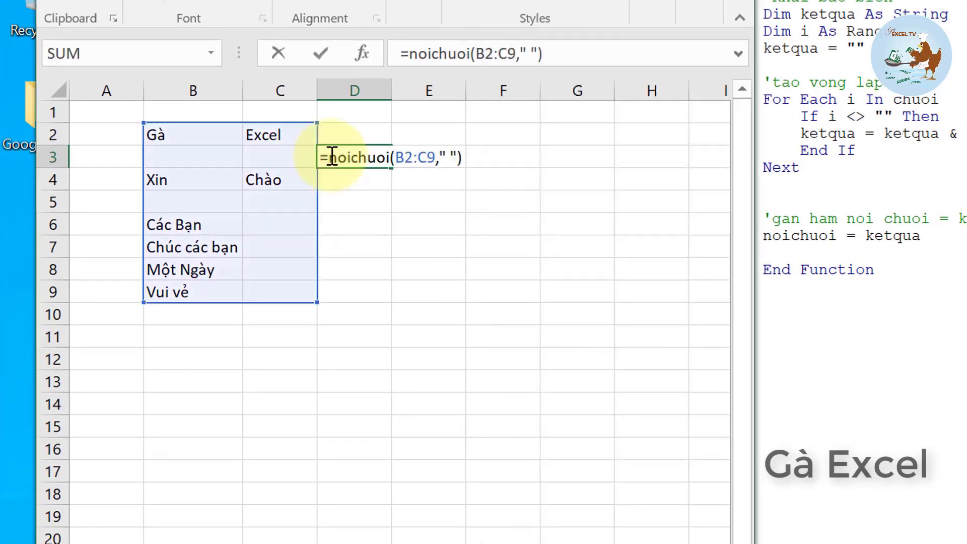
pyautogui.press('Return')
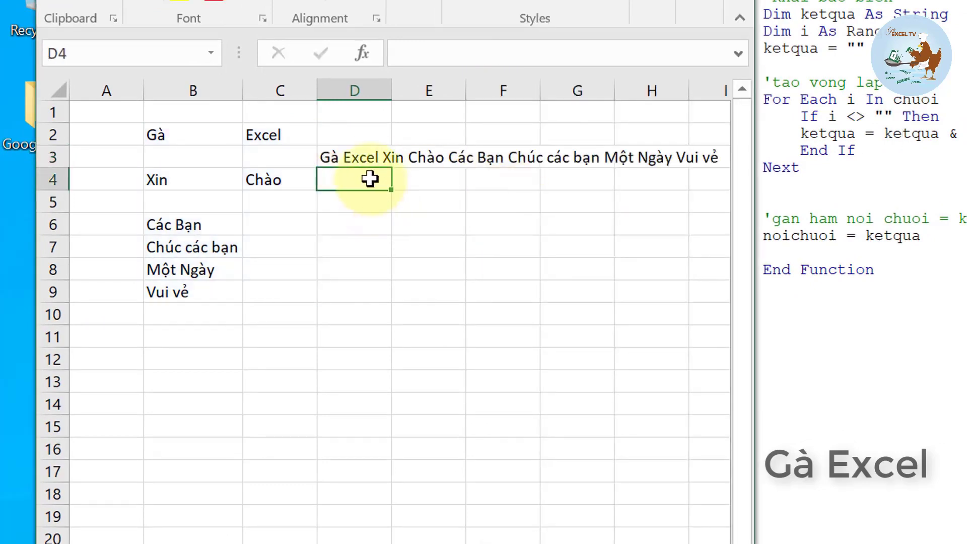
# Replace D3's space separator with "$$$" and view the full joined result
pyautogui.doubleClick(348, 156)
pyautogui.click(450, 157)
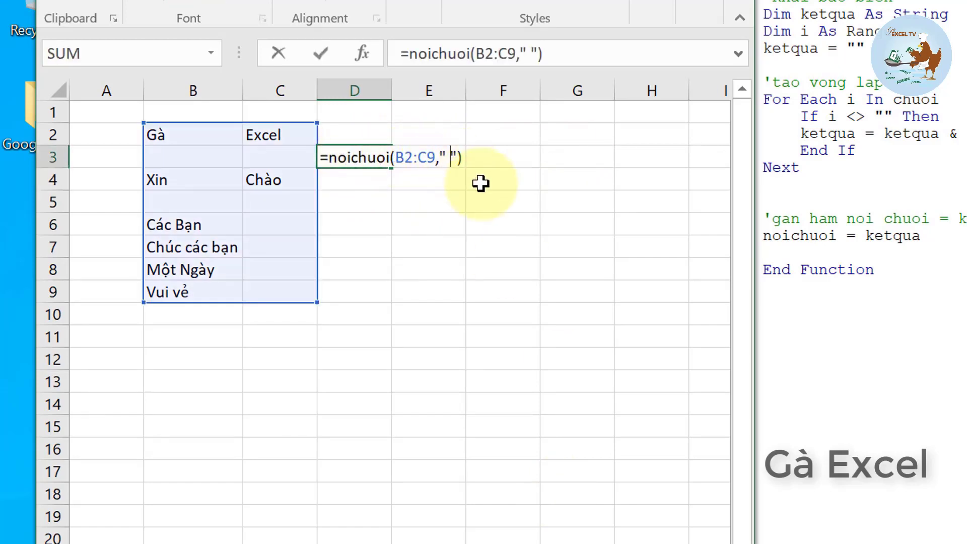
pyautogui.press('BackSpace')
pyautogui.write('$$$')
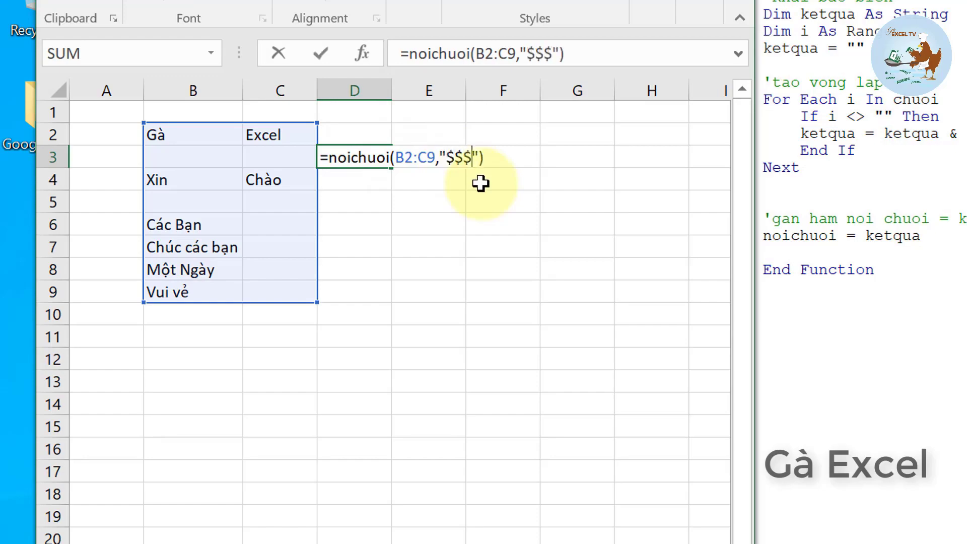
pyautogui.press('Return')
pyautogui.press('Up')
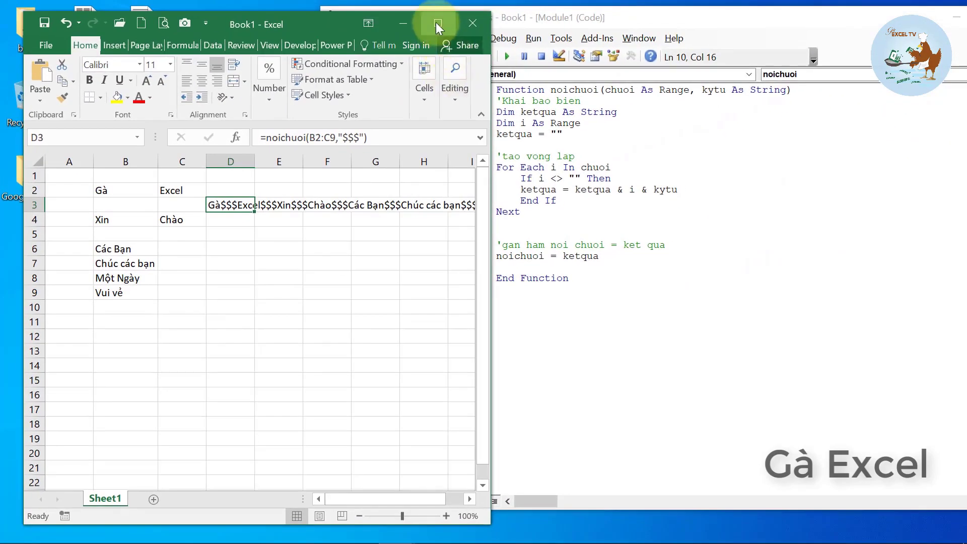
pyautogui.click(437, 23)
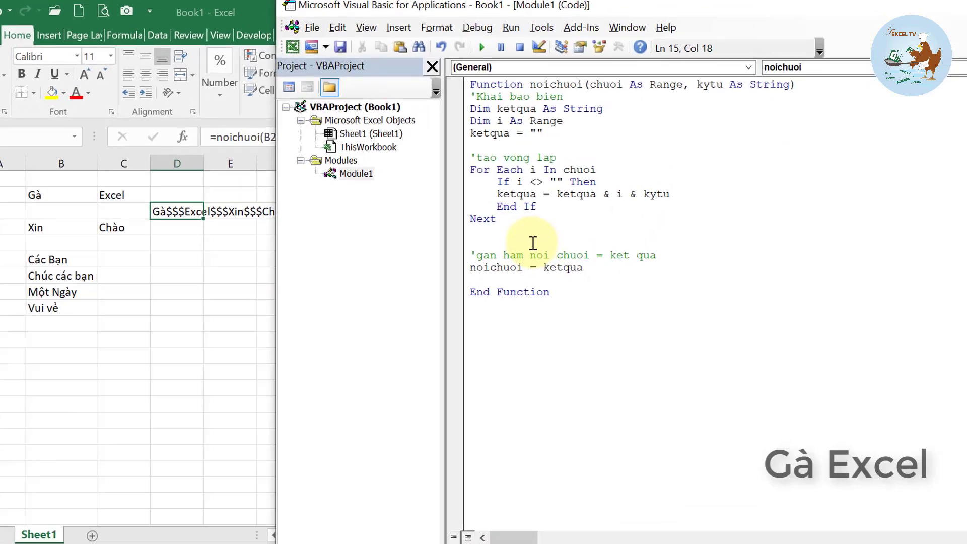
pyautogui.click(600, 234)
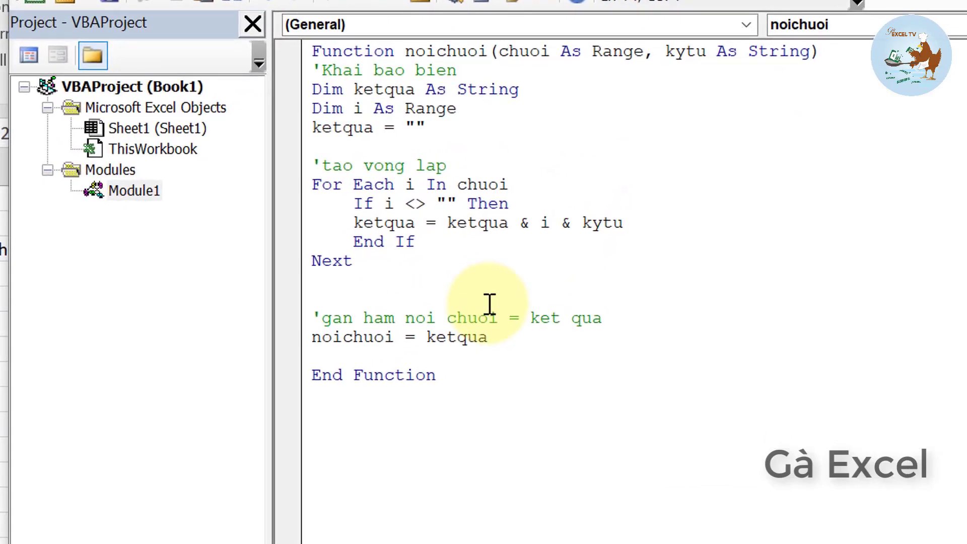
# Add ketqua = Left(ketqua, Len(ketqua) - Len(kytu)) after Next to trim the trailing separator
pyautogui.write('ketqua = l')
pyautogui.write('ef')
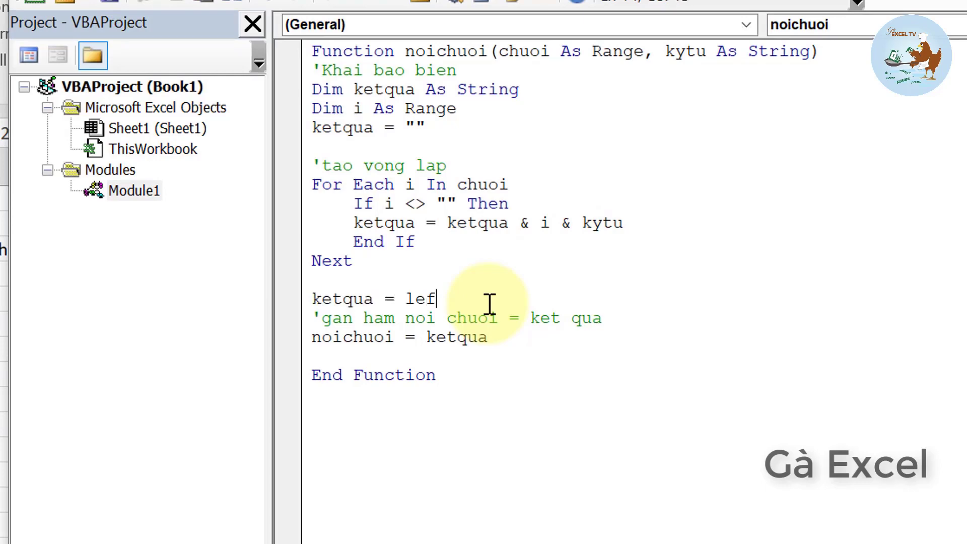
pyautogui.write('t(k')
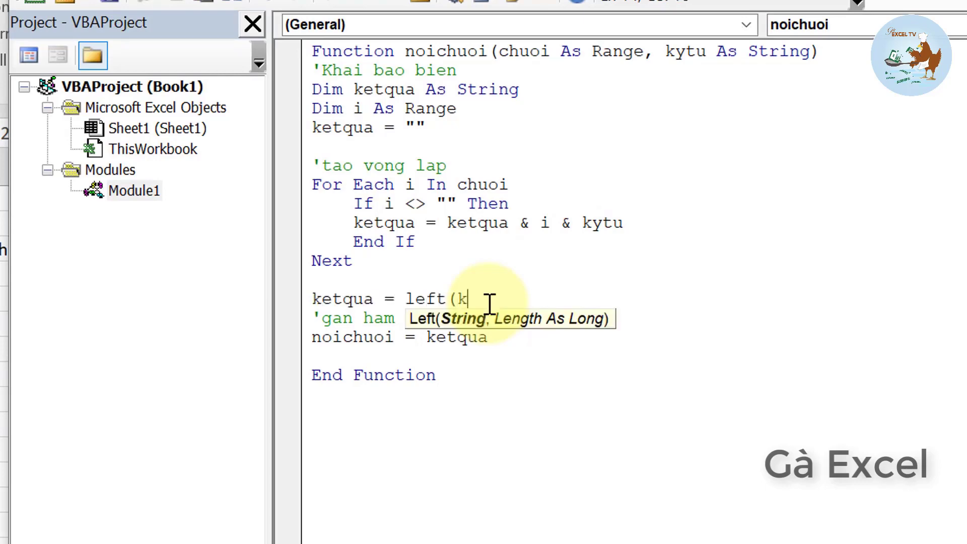
pyautogui.write('etqua')
pyautogui.write(',len')
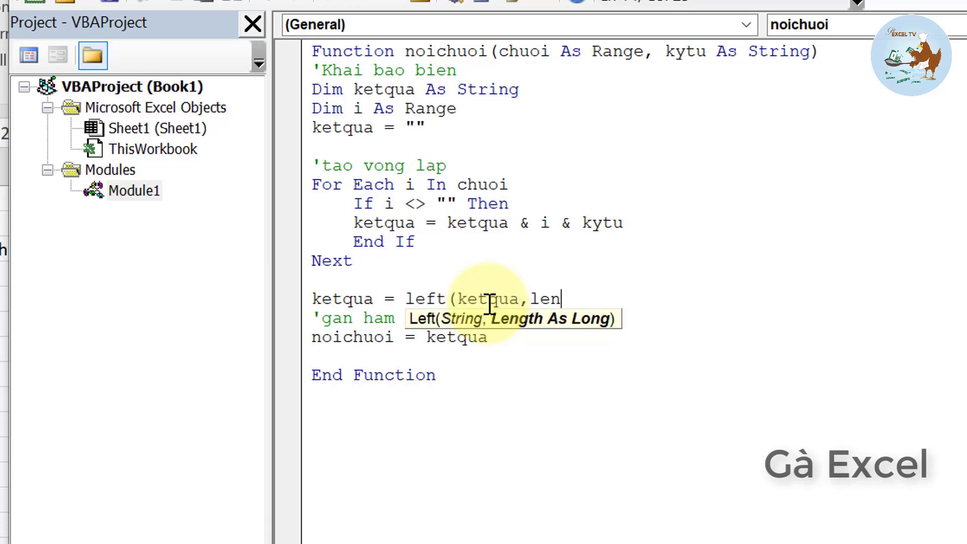
pyautogui.write('(ket')
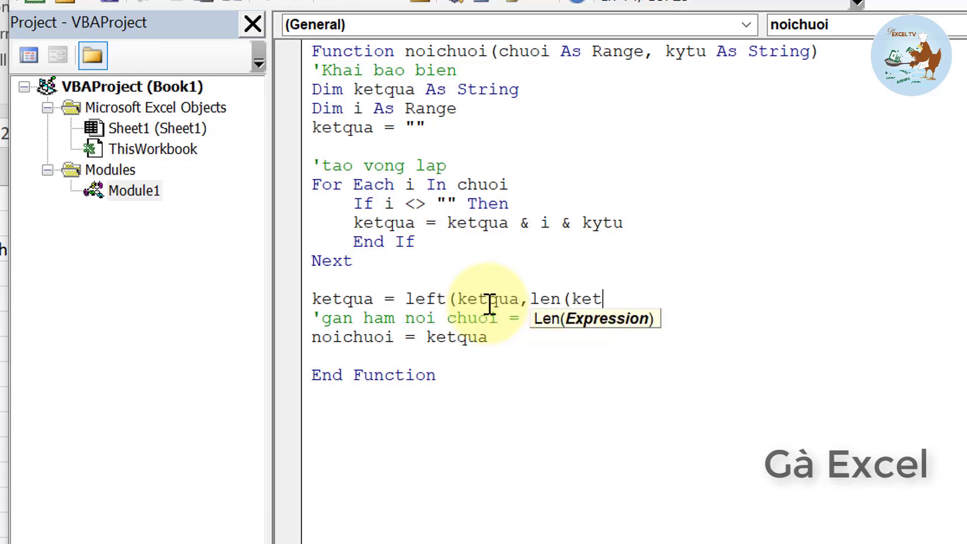
pyautogui.write('qua')
pyautogui.write(')-le')
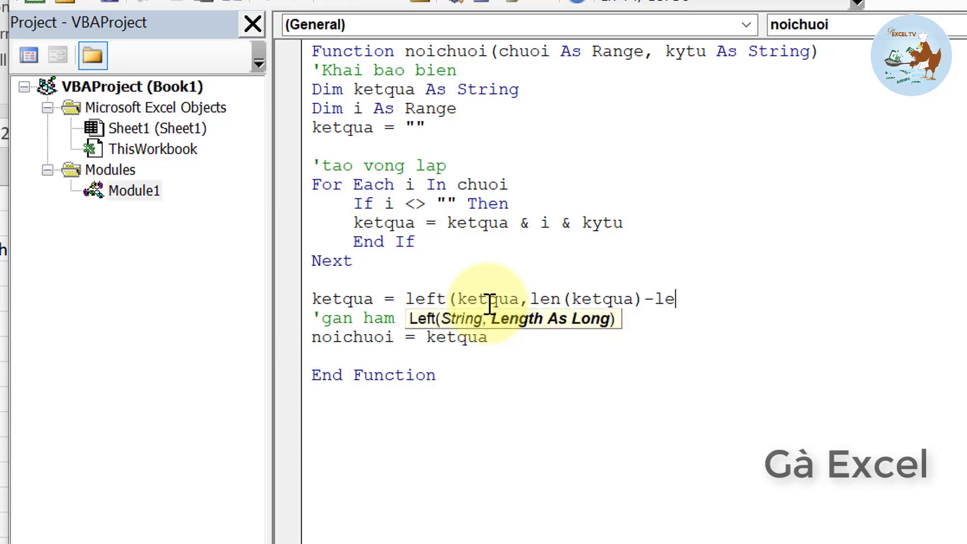
pyautogui.write('n(')
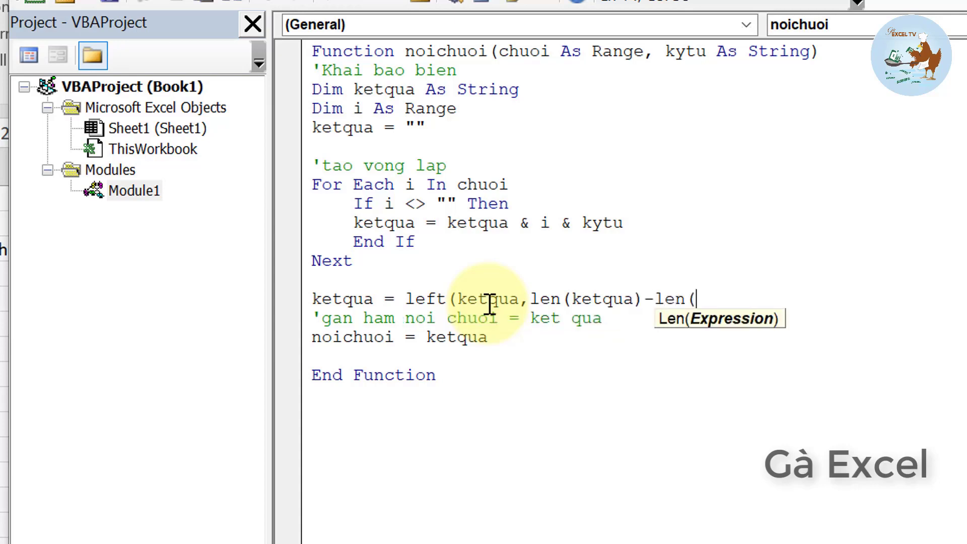
pyautogui.write('kytu')
pyautogui.write('))')
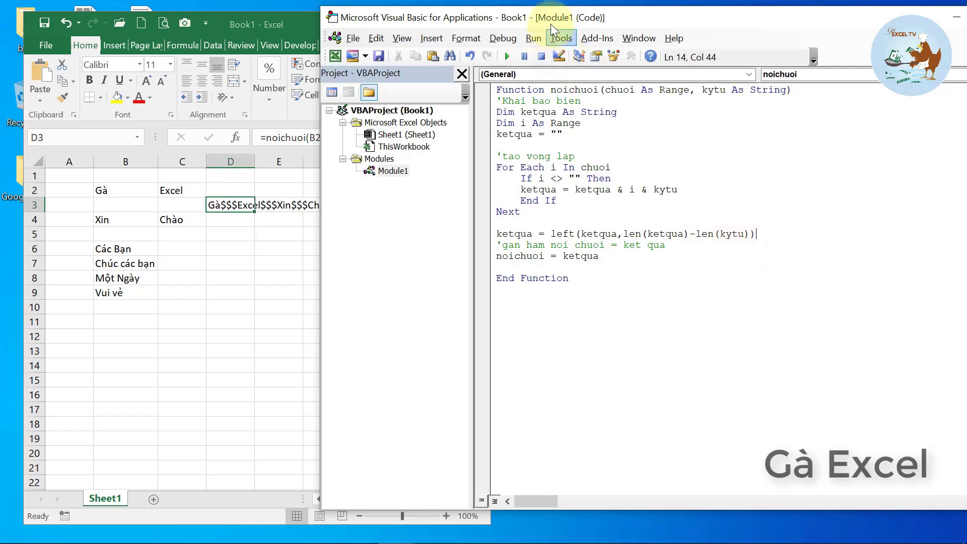
# Recalculate D3 and confirm the $$$-joined text ends at Vui vẻ without a trailing $$$
pyautogui.moveTo(551, 23); pyautogui.dragTo(743, 19)
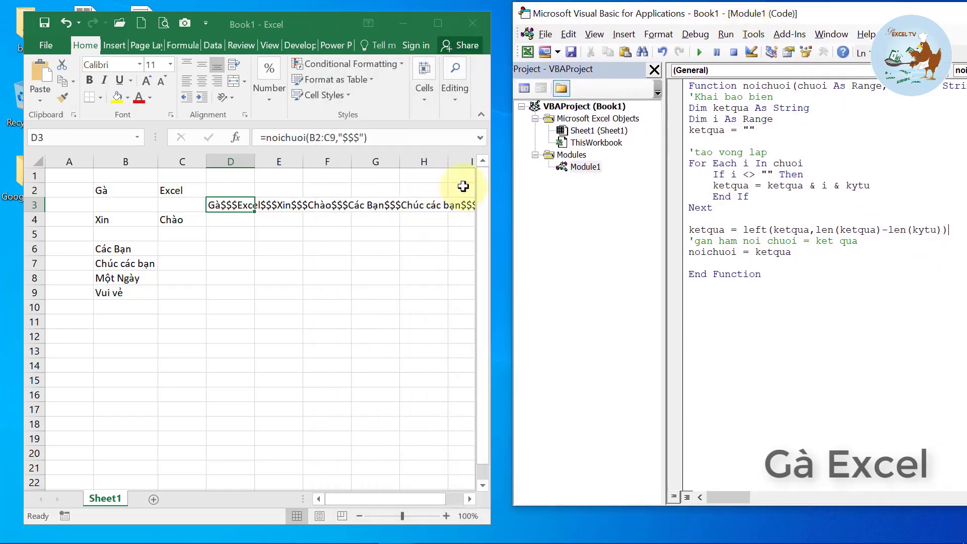
pyautogui.click(443, 29)
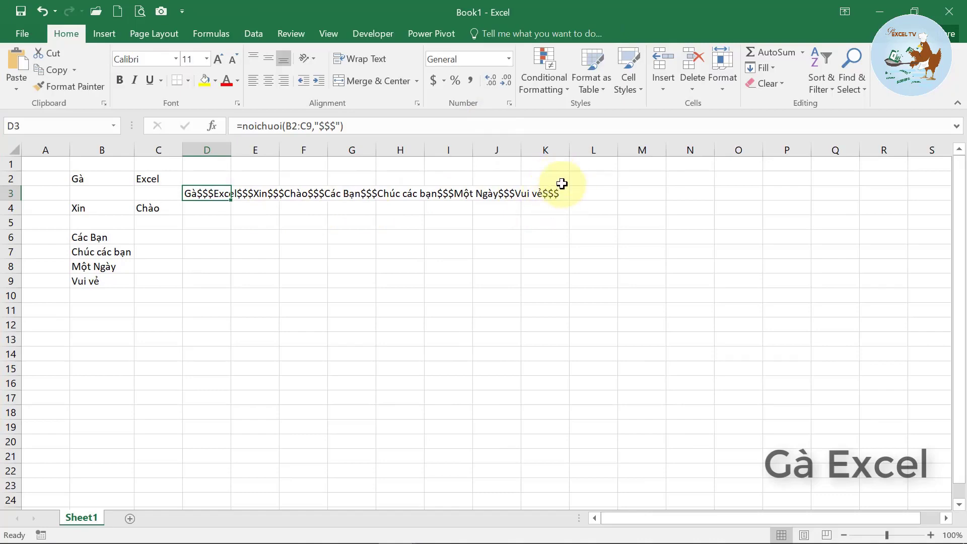
pyautogui.click(914, 11)
pyautogui.doubleClick(254, 211)
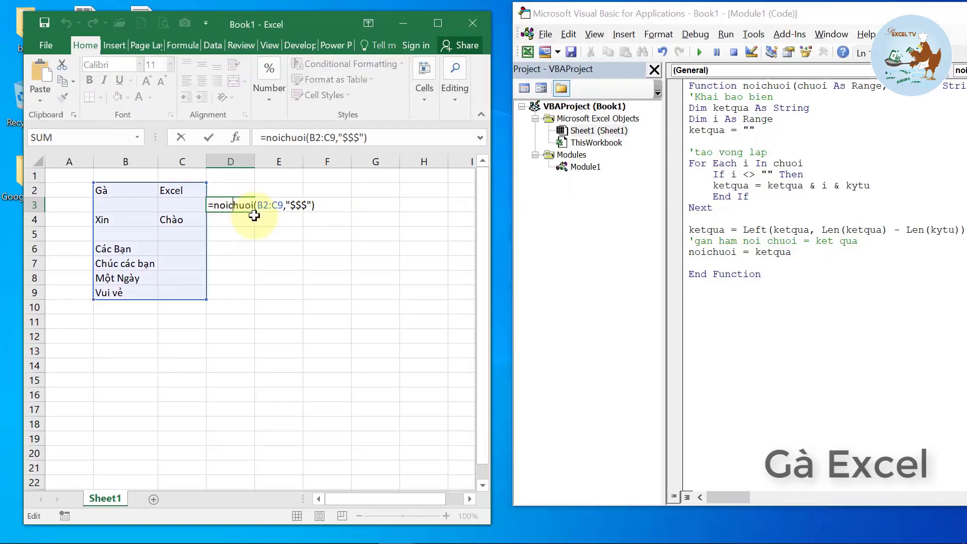
pyautogui.press('Return')
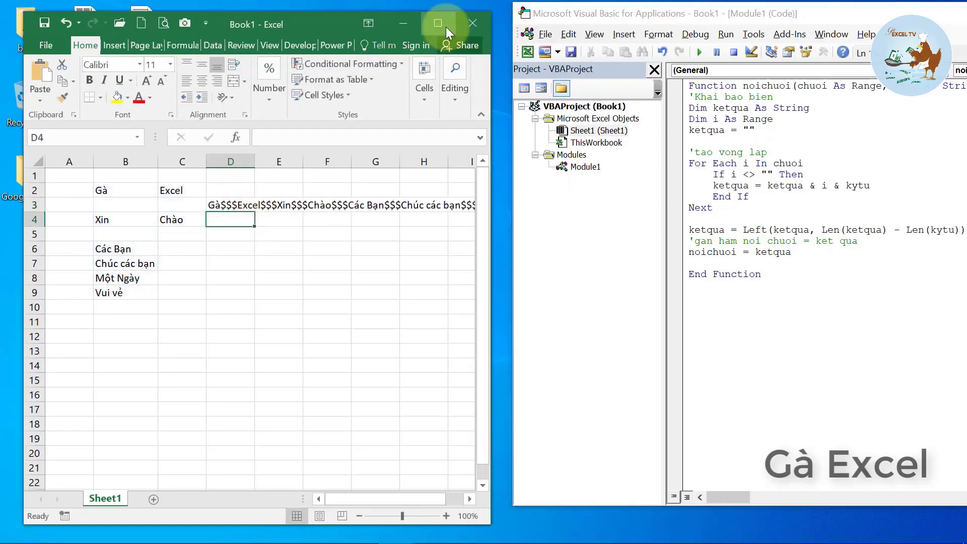
pyautogui.click(438, 23)
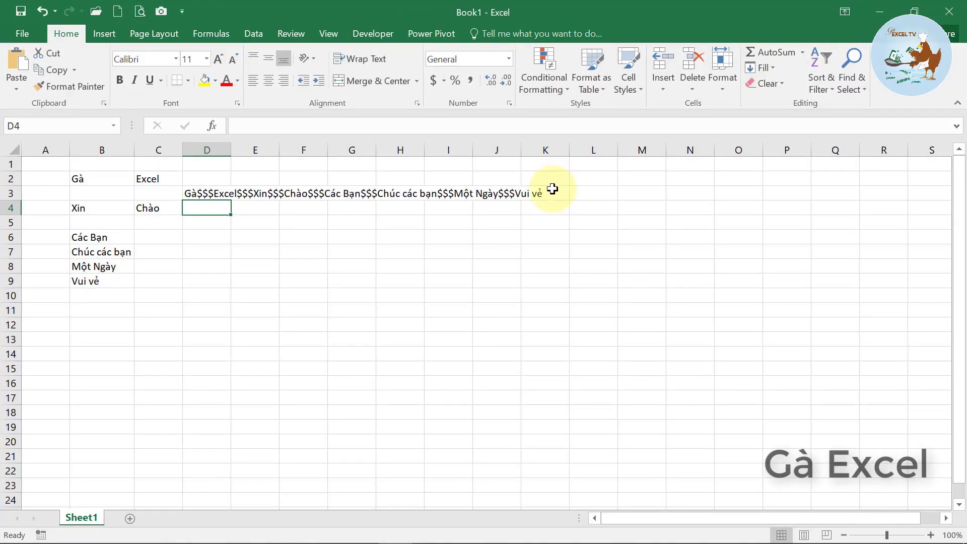
pyautogui.click(209, 193)
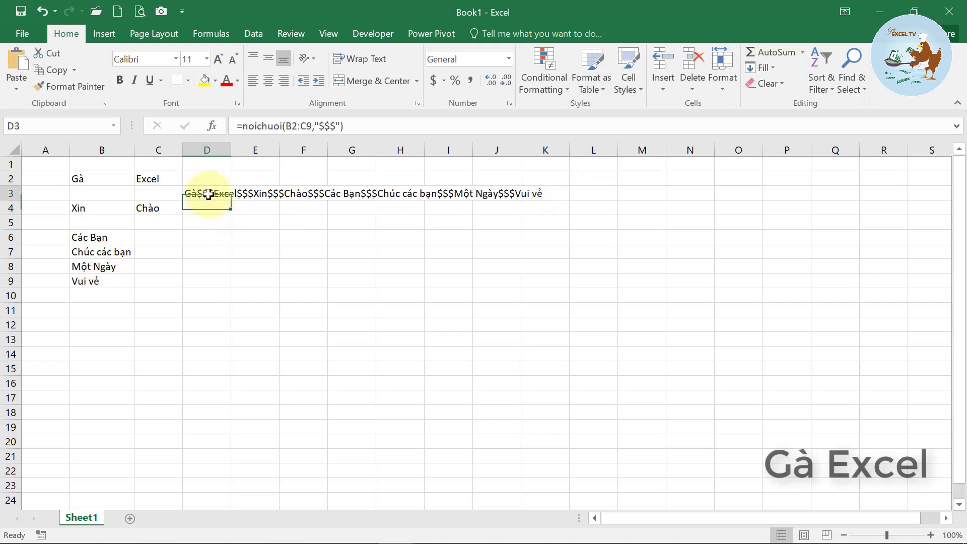
pyautogui.click(108, 193)
pyautogui.click(157, 193)
pyautogui.click(208, 194)
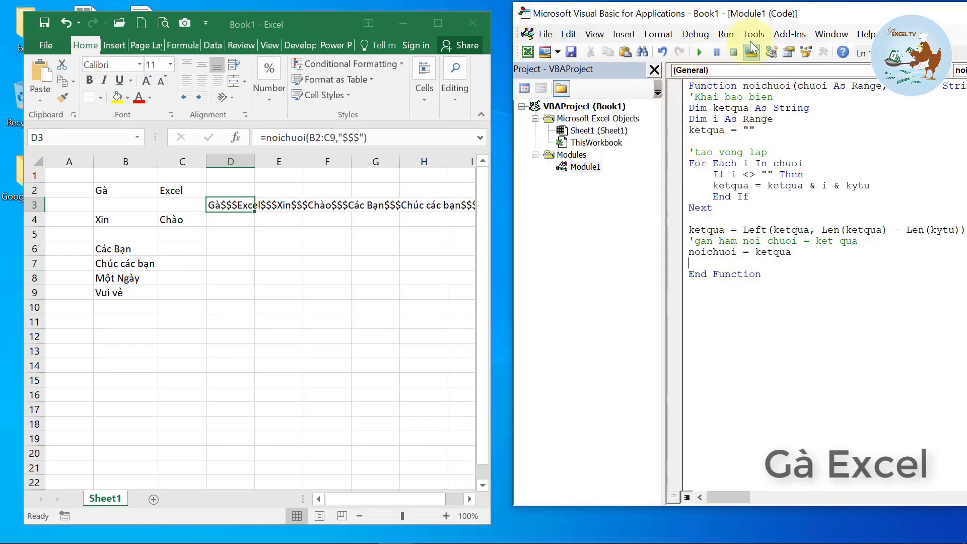
# Start Save As for the workbook with Desktop as the location
pyautogui.moveTo(751, 18); pyautogui.dragTo(652, 21)
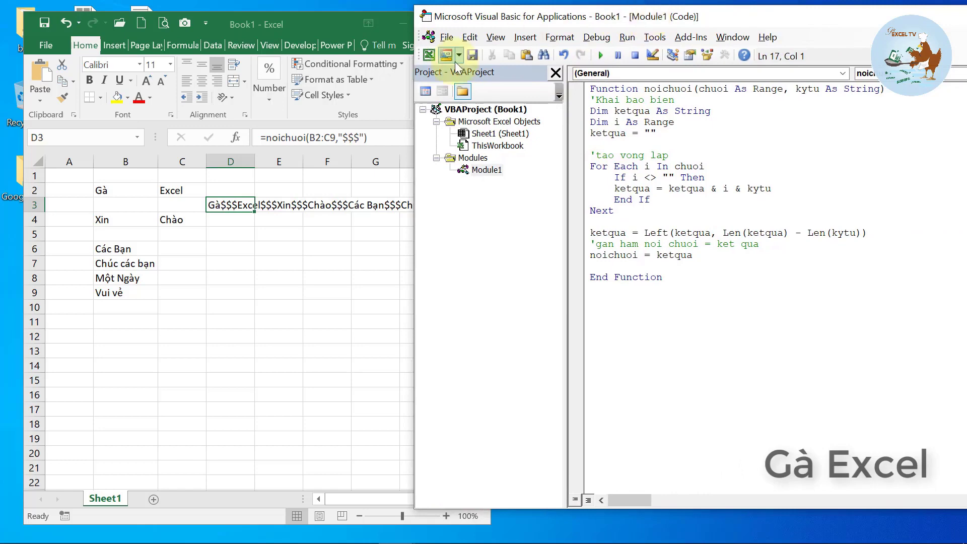
pyautogui.click(280, 26)
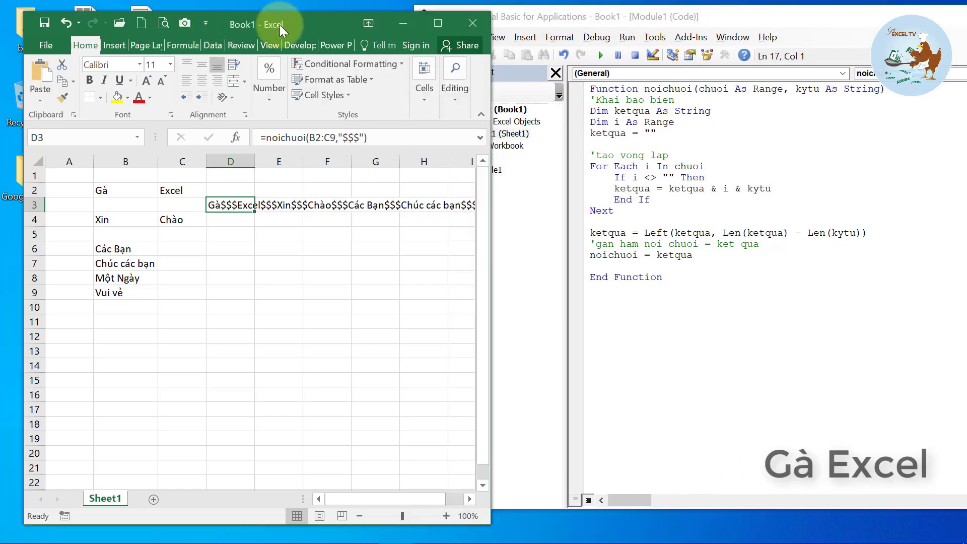
pyautogui.click(46, 45)
pyautogui.click(53, 172)
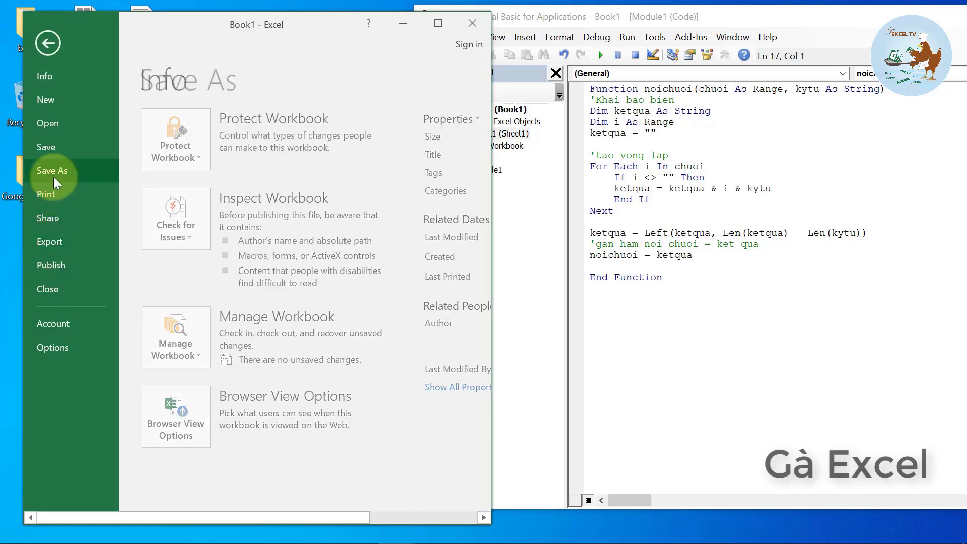
pyautogui.click(438, 23)
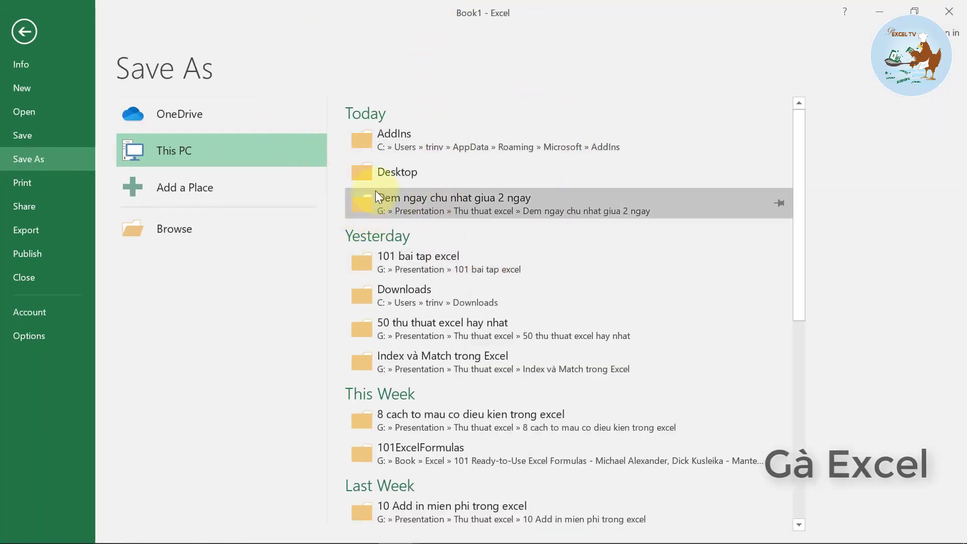
pyautogui.click(398, 174)
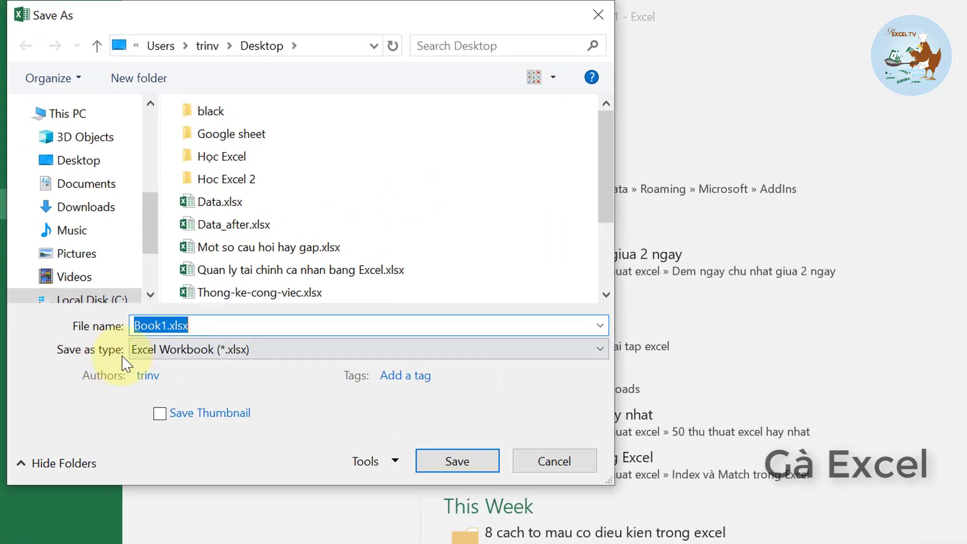
# Save the workbook as Excel Add-in (*.xlam) 'noi chuoi trong excel' in the AddIns folder
pyautogui.click(203, 379)
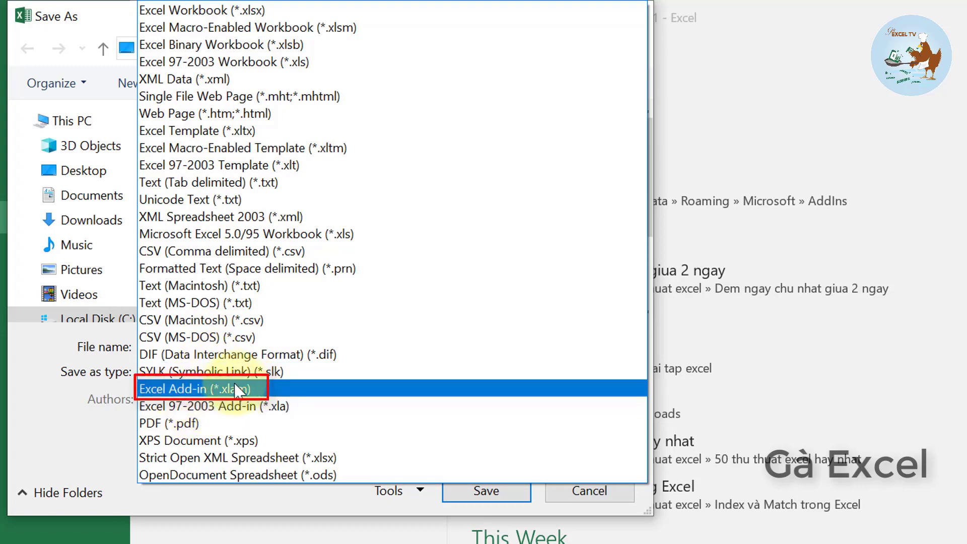
pyautogui.click(216, 390)
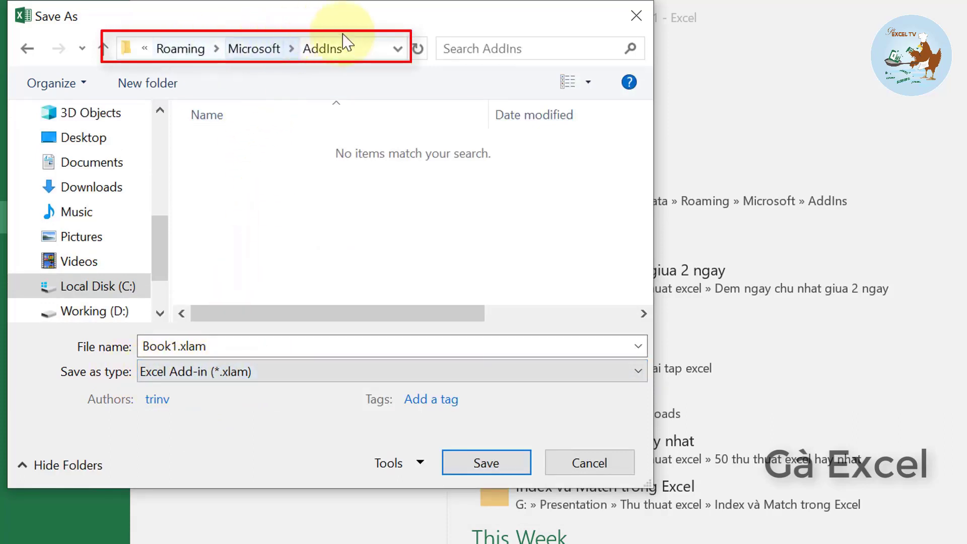
pyautogui.click(398, 48)
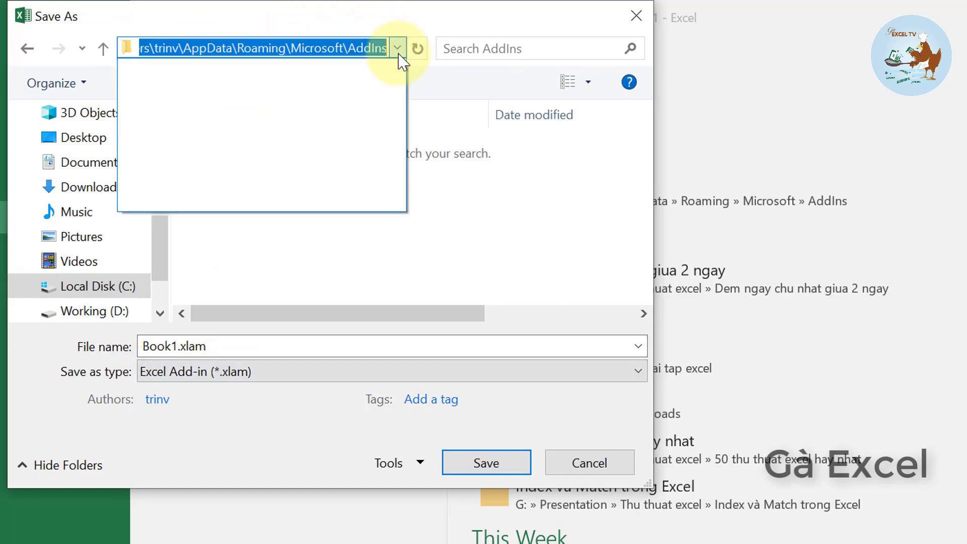
pyautogui.click(230, 164)
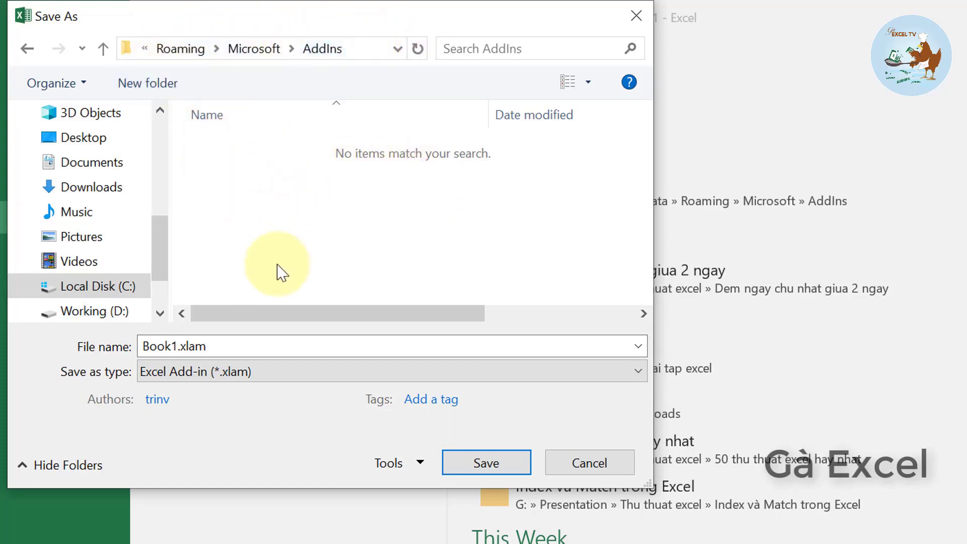
pyautogui.doubleClick(189, 346)
pyautogui.write('noi chuoi trong excel')
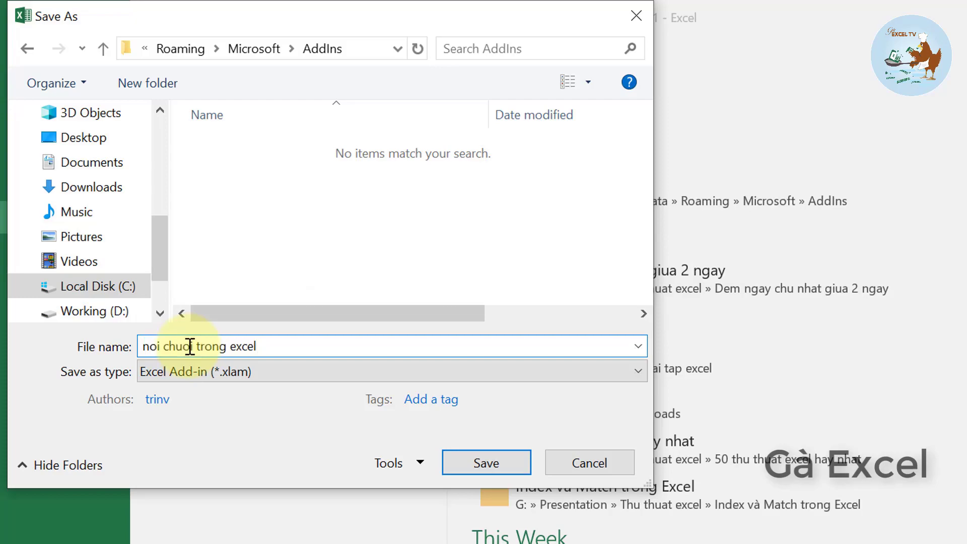
pyautogui.click(504, 463)
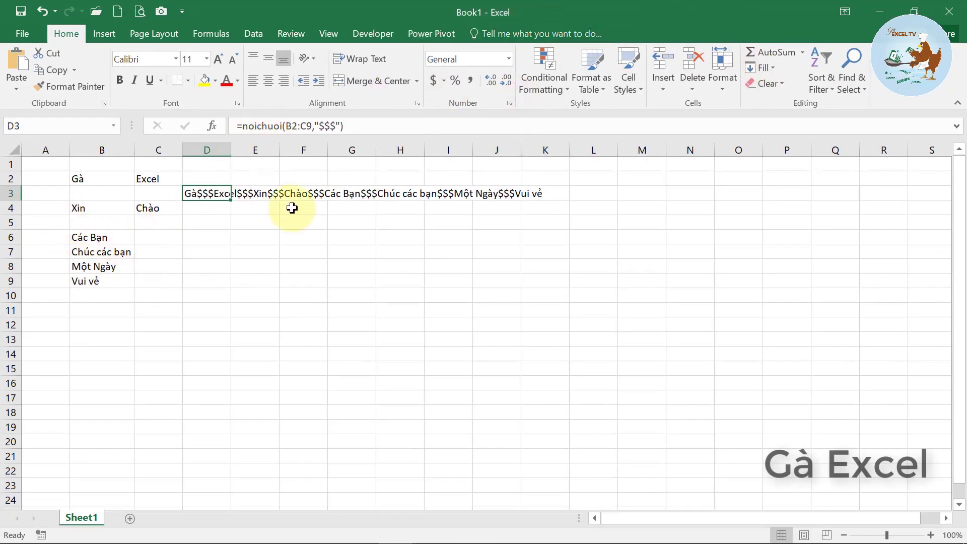
# Close the workbook without saving, relaunch Excel 2016 and create a blank workbook
pyautogui.click(949, 12)
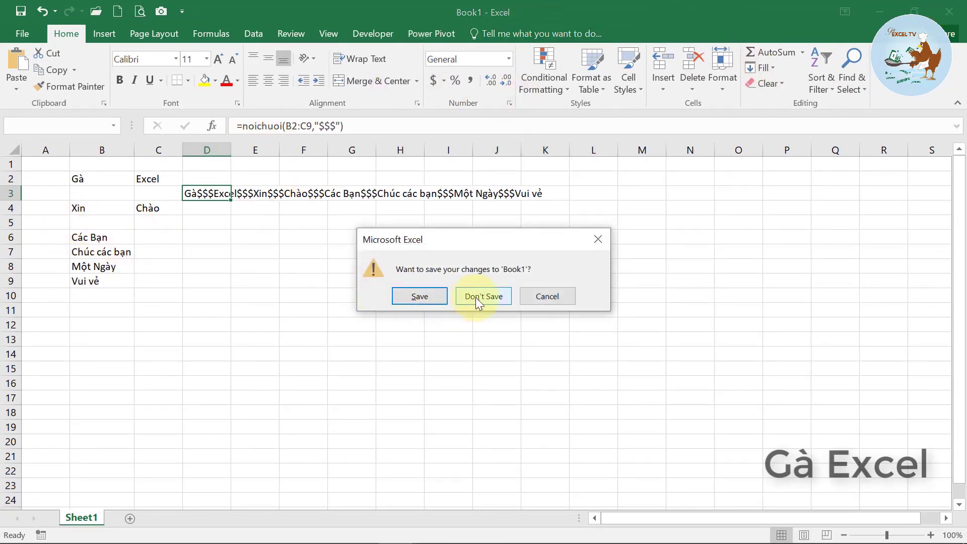
pyautogui.click(475, 298)
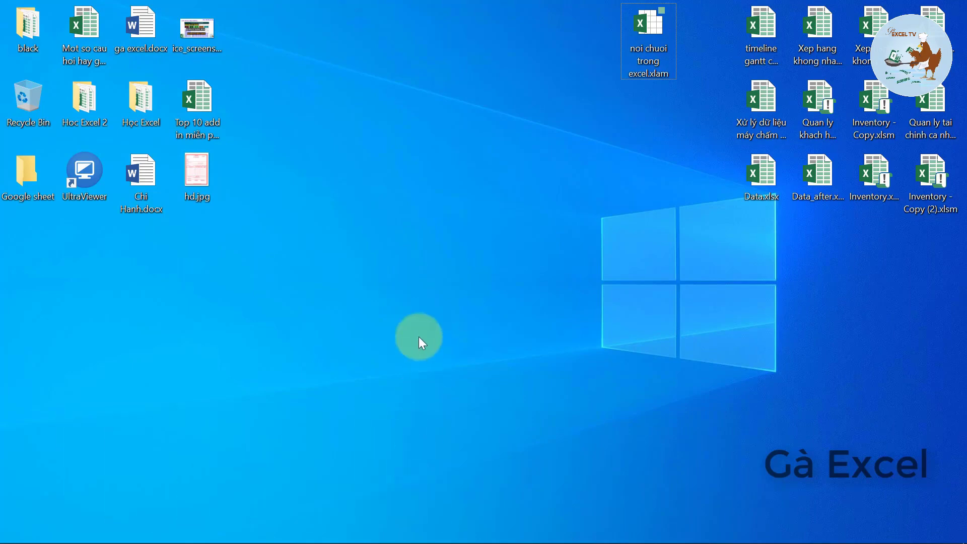
pyautogui.press('super')
pyautogui.write('ex')
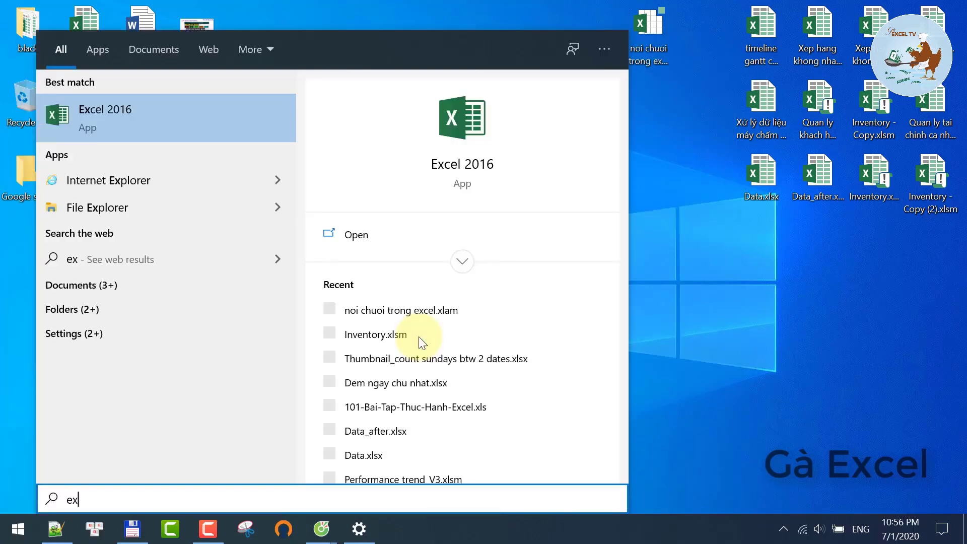
pyautogui.press('Return')
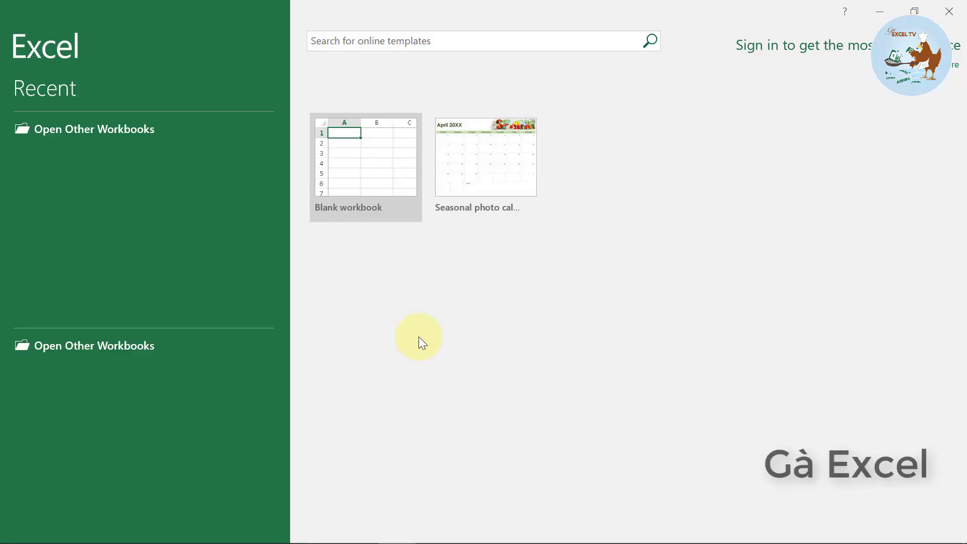
pyautogui.click(373, 184)
# Open Excel Options > Add-ins and manage Excel Add-ins to list Noi Chuoi Trong Excel
pyautogui.click(373, 180)
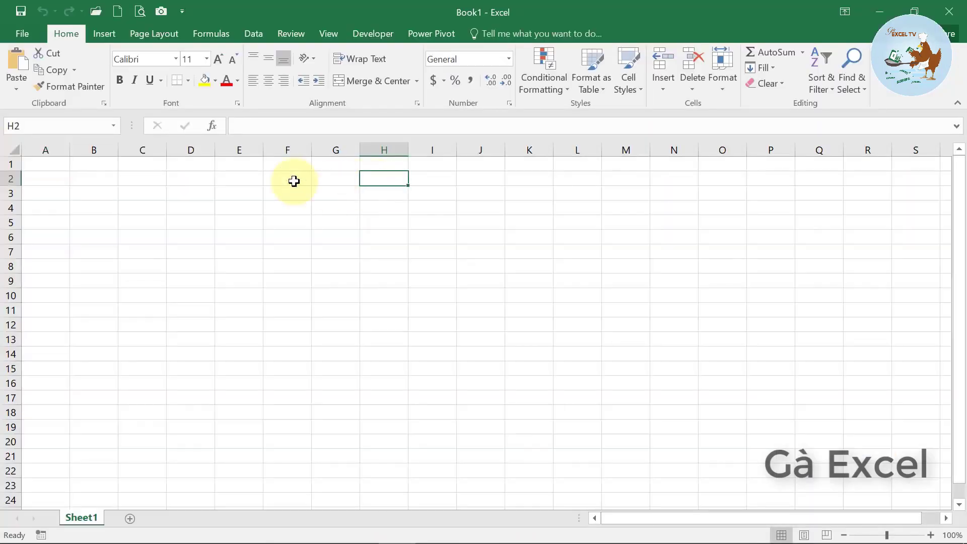
pyautogui.click(26, 30)
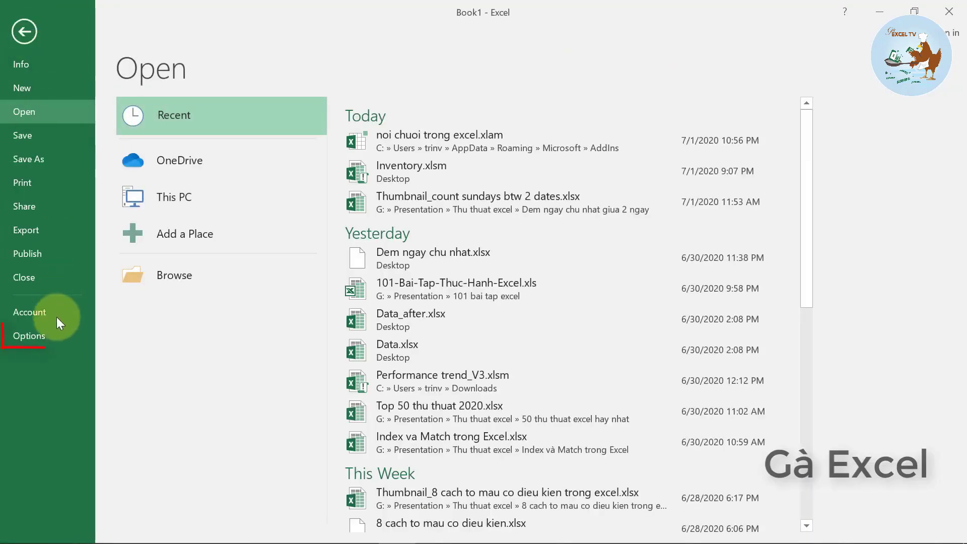
pyautogui.click(42, 348)
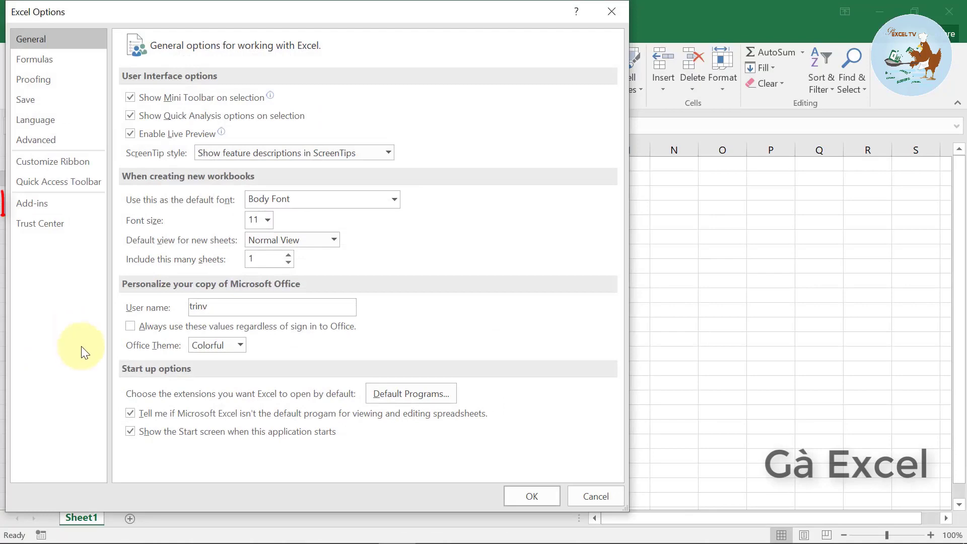
pyautogui.click(39, 207)
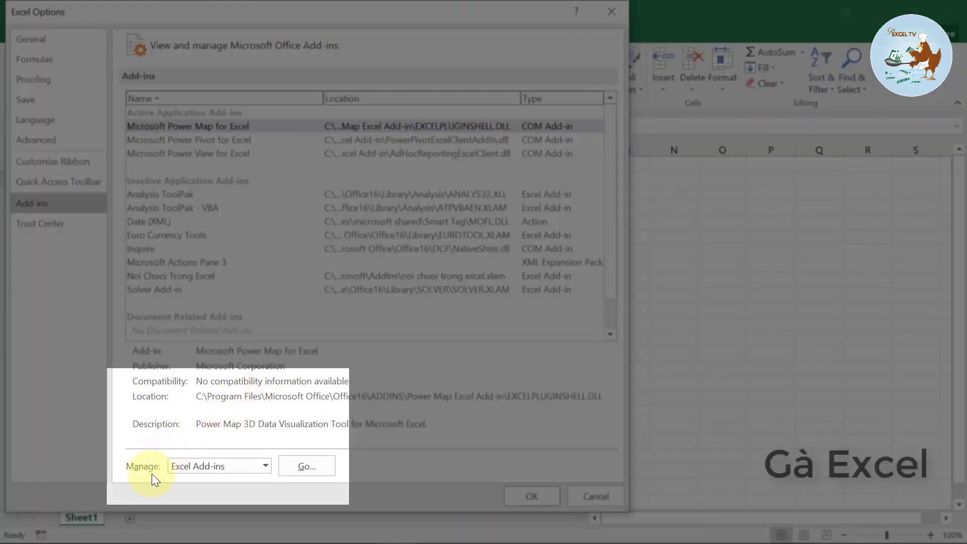
pyautogui.click(265, 466)
pyautogui.click(215, 391)
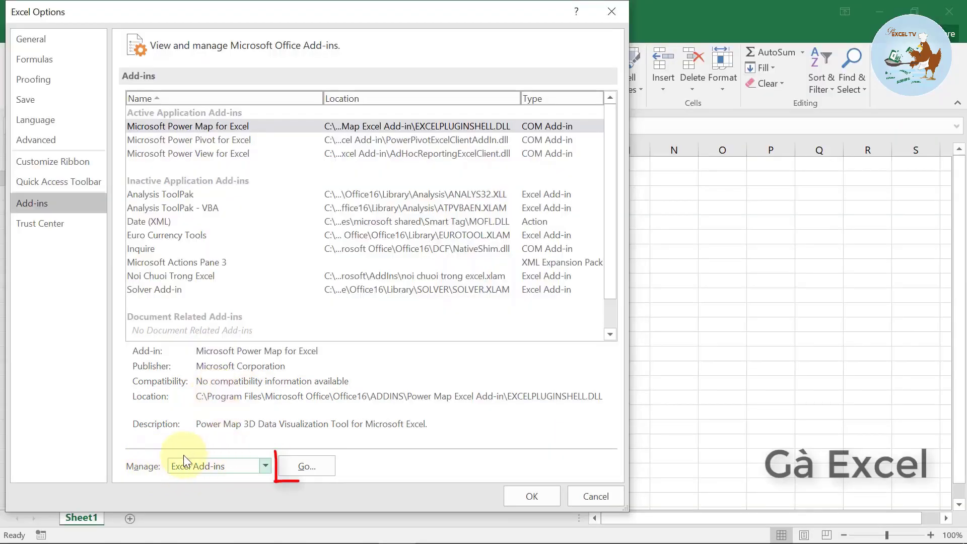
pyautogui.click(307, 467)
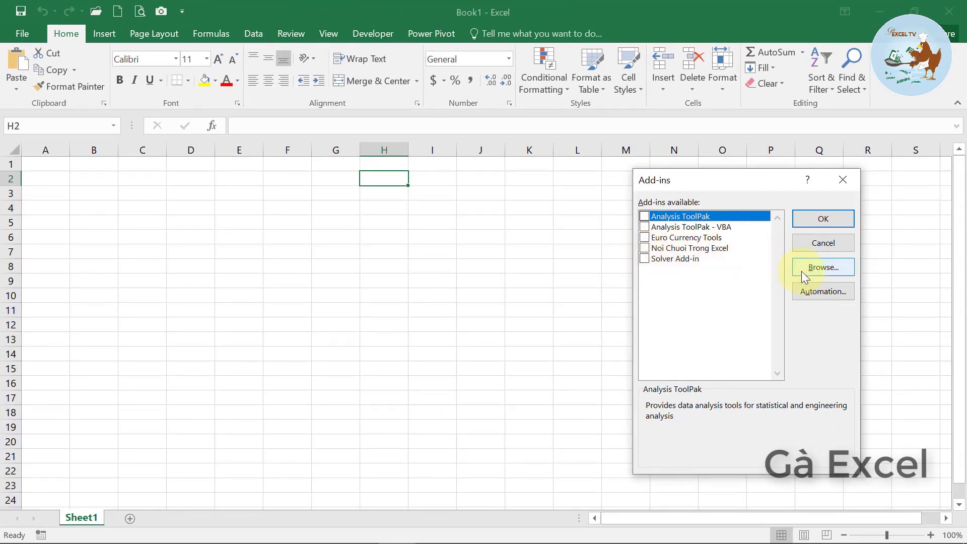
# Browse to noi chuoi trong excel.xlam, replace the existing copy, and tick Noi Chuoi Trong Excel
pyautogui.click(829, 268)
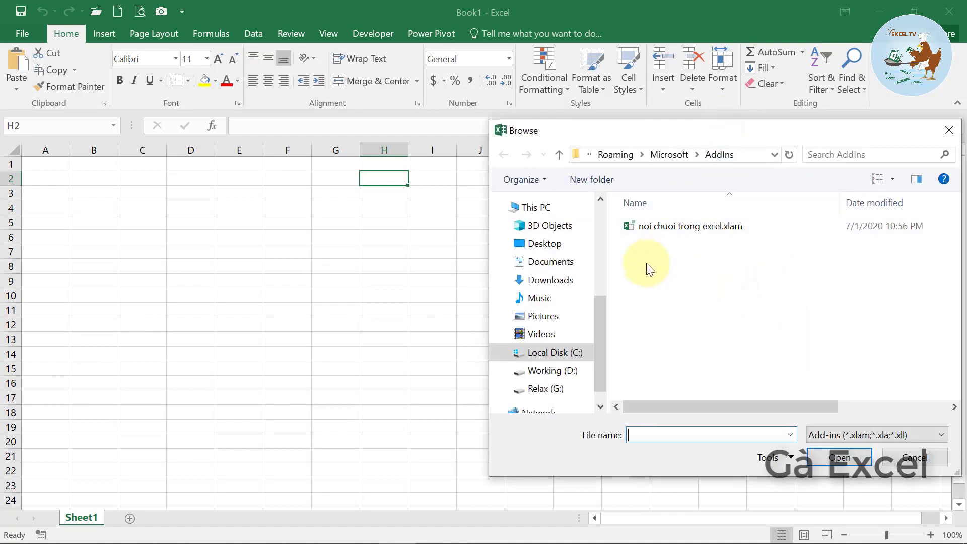
pyautogui.doubleClick(680, 228)
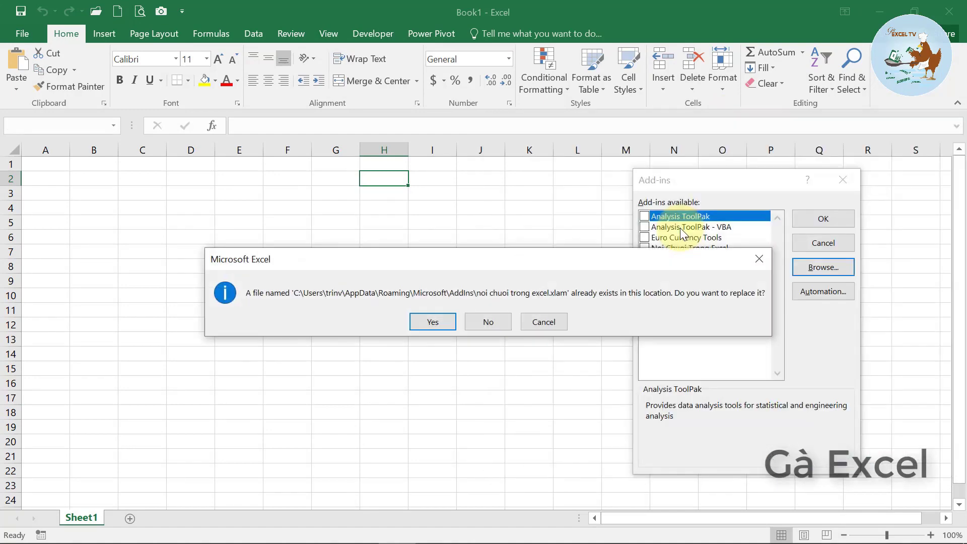
pyautogui.moveTo(661, 258); pyautogui.dragTo(667, 302)
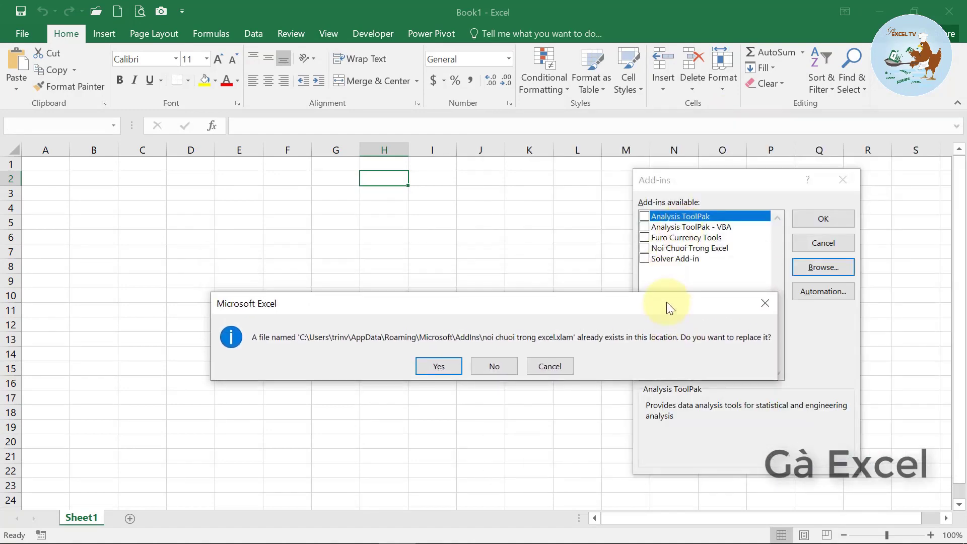
pyautogui.click(445, 368)
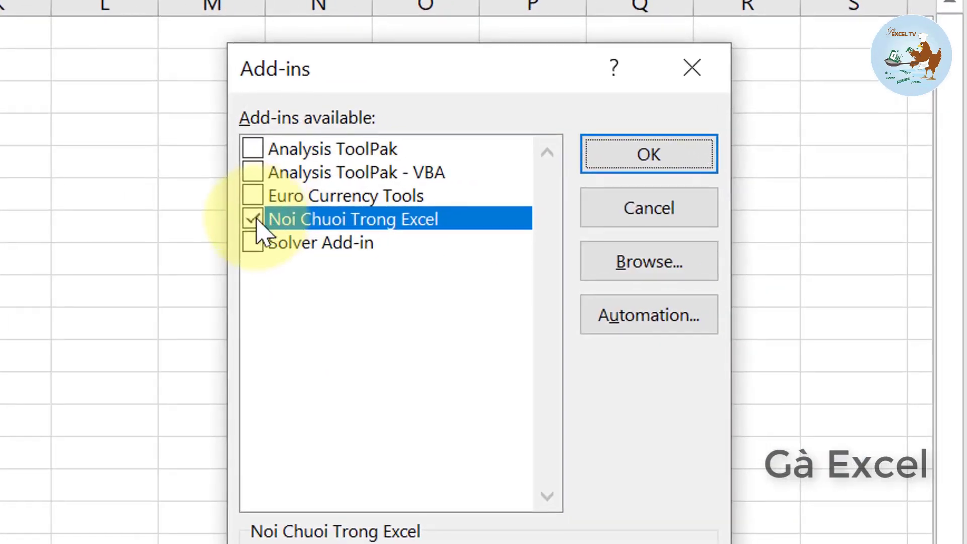
pyautogui.click(256, 219)
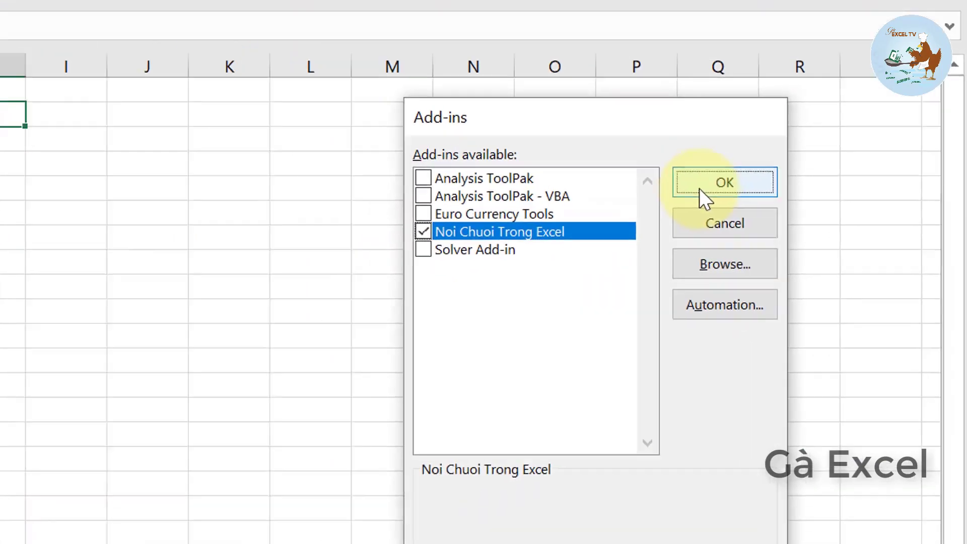
# Confirm the add-in, then enter 'Ga Excel' in D3 and 'Xin chao cac ban' in F3
pyautogui.click(617, 166)
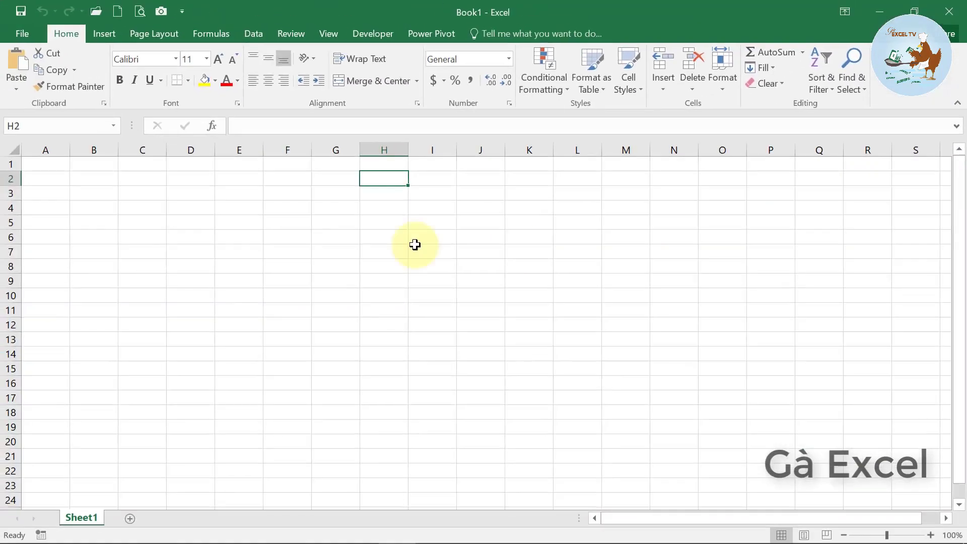
pyautogui.click(189, 198)
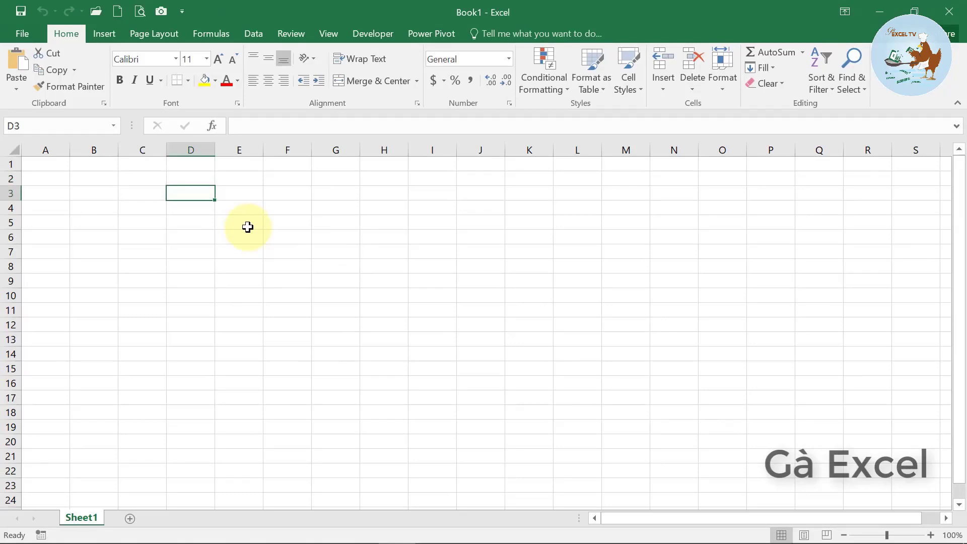
pyautogui.write('Ga Excel')
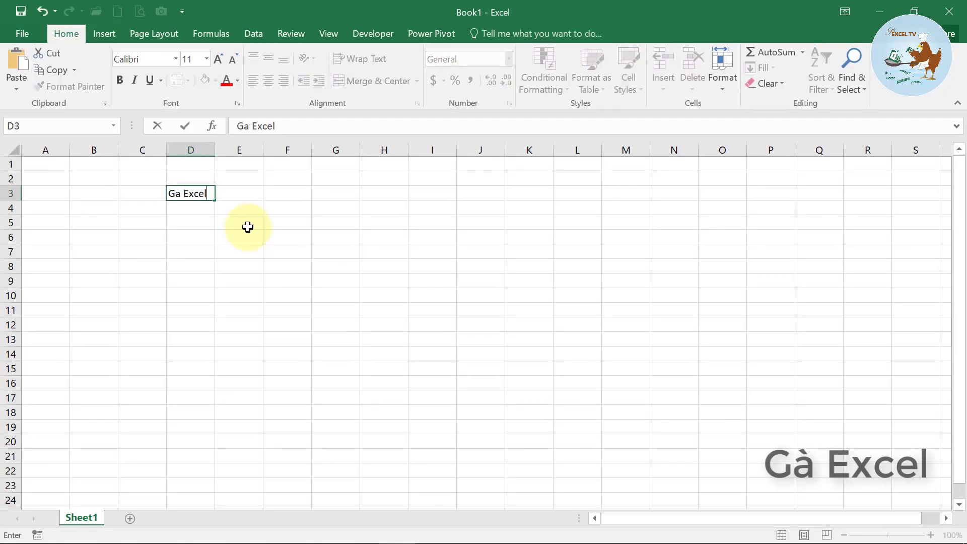
pyautogui.press('Tab')
pyautogui.press('Tab')
pyautogui.write('X')
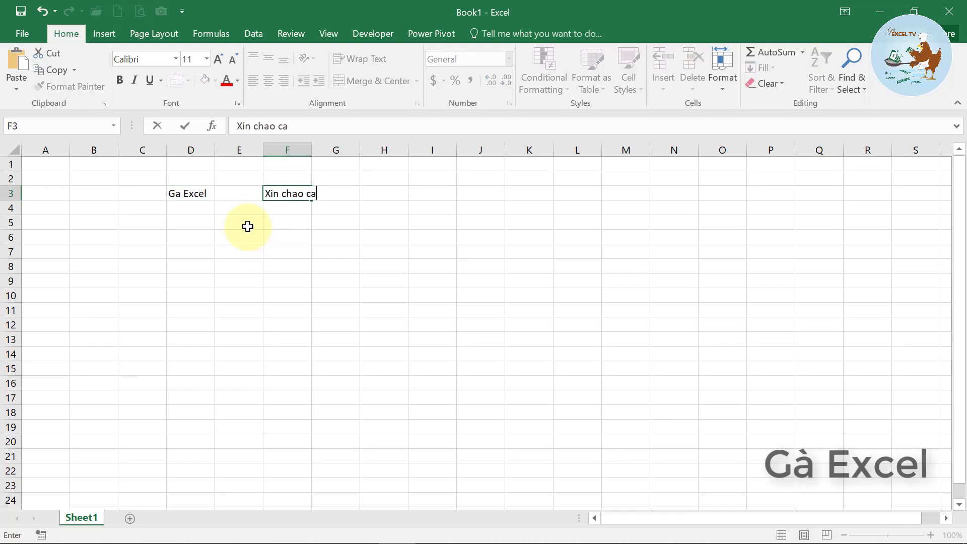
pyautogui.write('an')
pyautogui.press('Return')
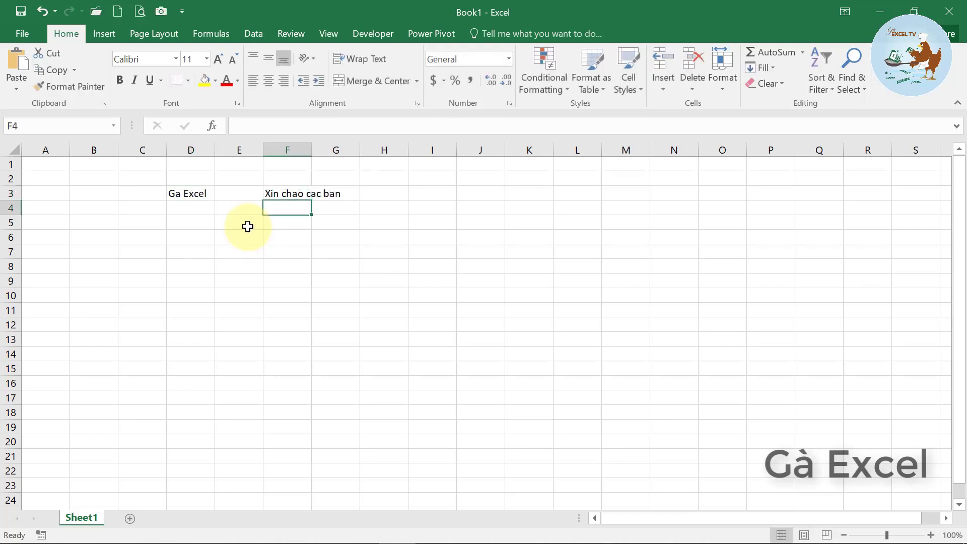
# In D6, enter a noichuoi formula joining D3:M4 with spaces
pyautogui.click(204, 234)
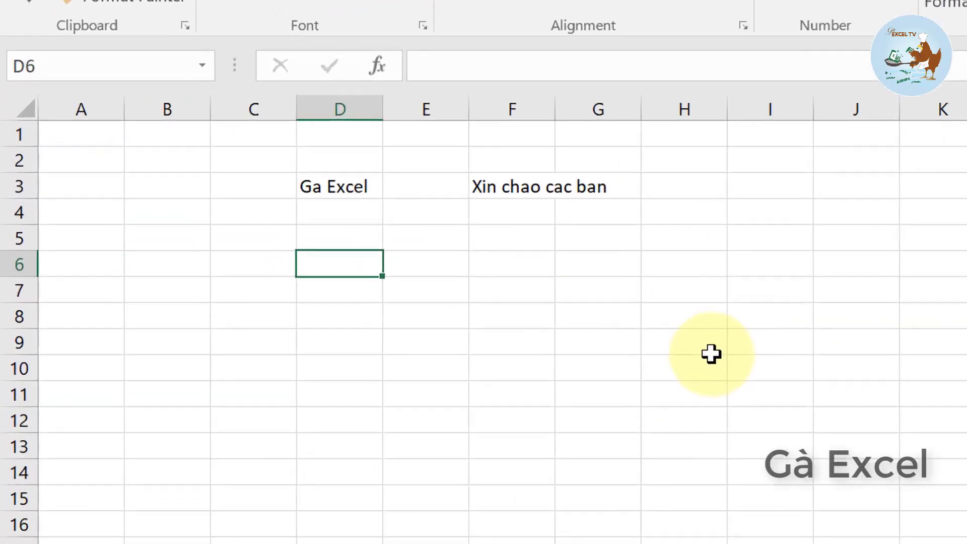
pyautogui.write('=noi')
pyautogui.press('Tab')
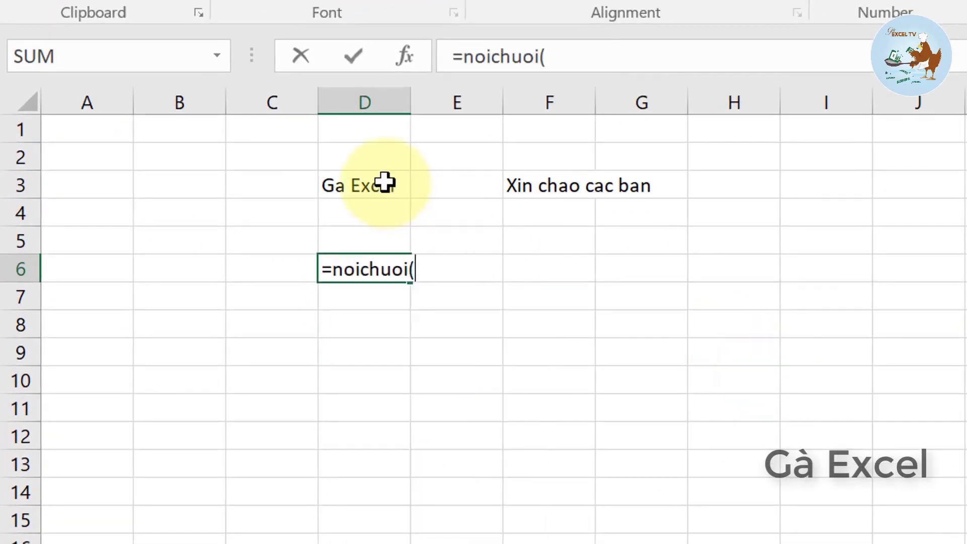
pyautogui.moveTo(384, 183); pyautogui.dragTo(589, 176)
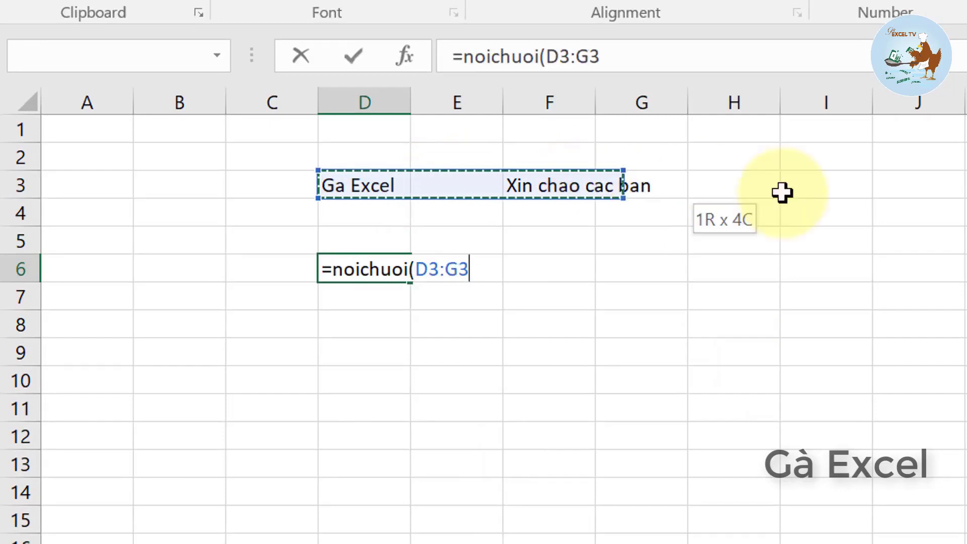
pyautogui.moveTo(589, 176); pyautogui.dragTo(965, 207)
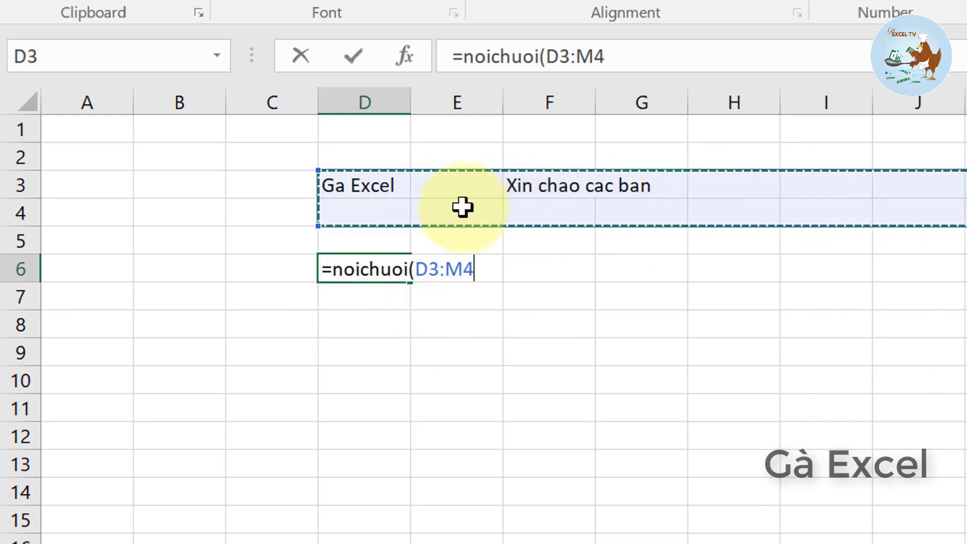
pyautogui.write(',')
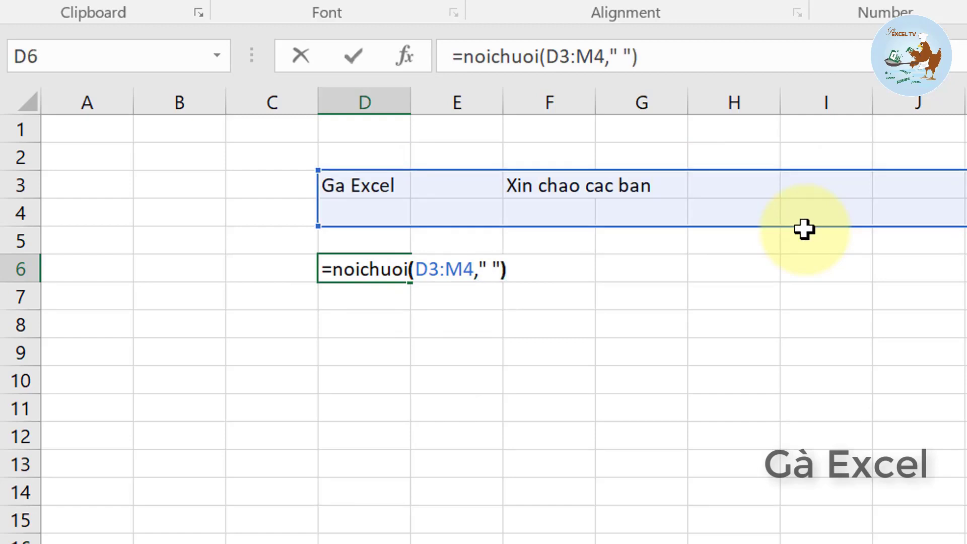
pyautogui.press('Return')
pyautogui.press('Up')
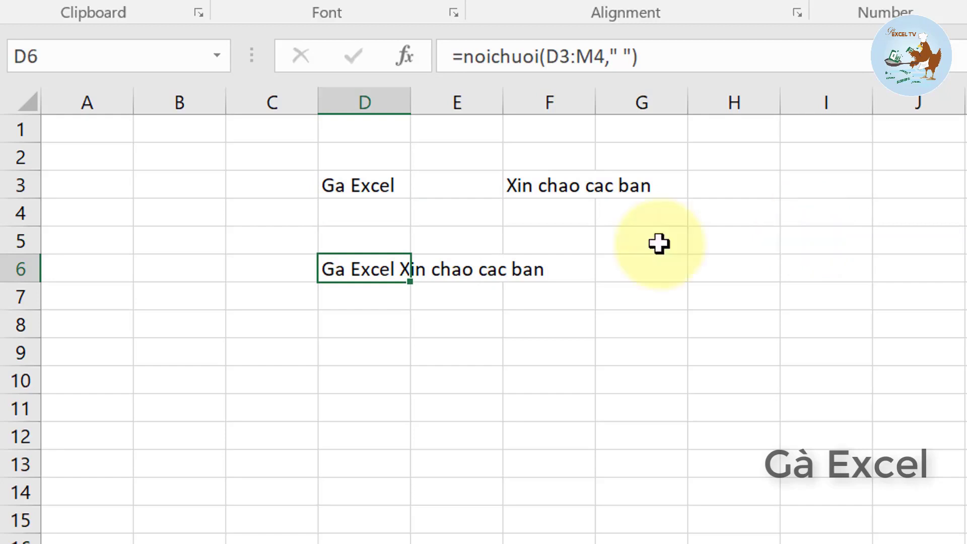
# Change the separator in D6's formula to '!!!'
pyautogui.doubleClick(374, 271)
pyautogui.click(487, 270)
pyautogui.write('!!!')
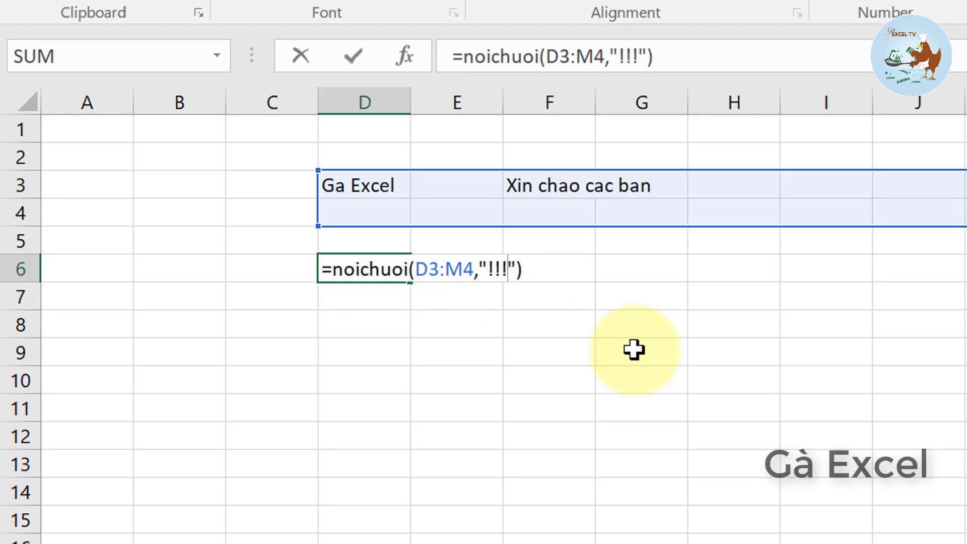
pyautogui.press('Return')
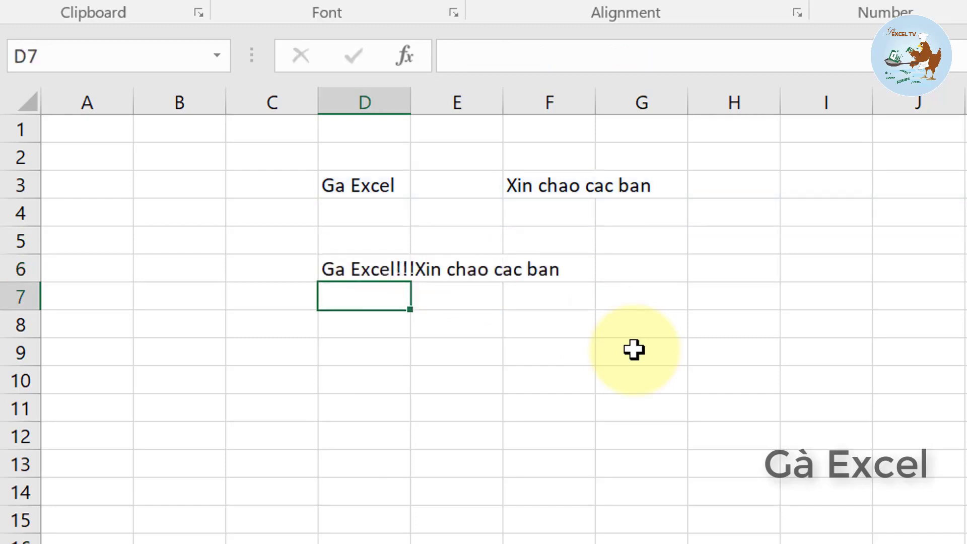
# Replace the separator with CHAR(10), wrap D6's text, and widen column D
pyautogui.click(339, 270)
pyautogui.doubleClick(342, 269)
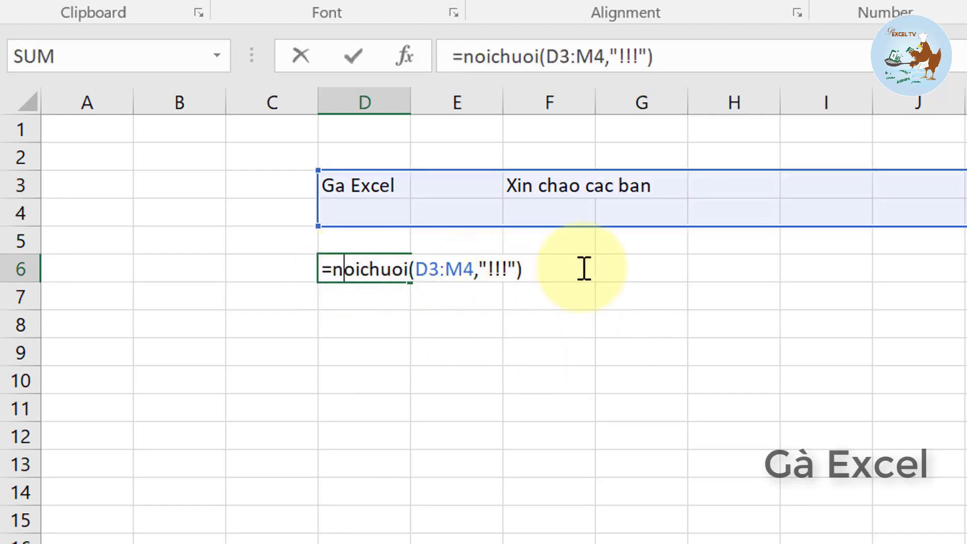
pyautogui.moveTo(477, 270); pyautogui.dragTo(518, 274)
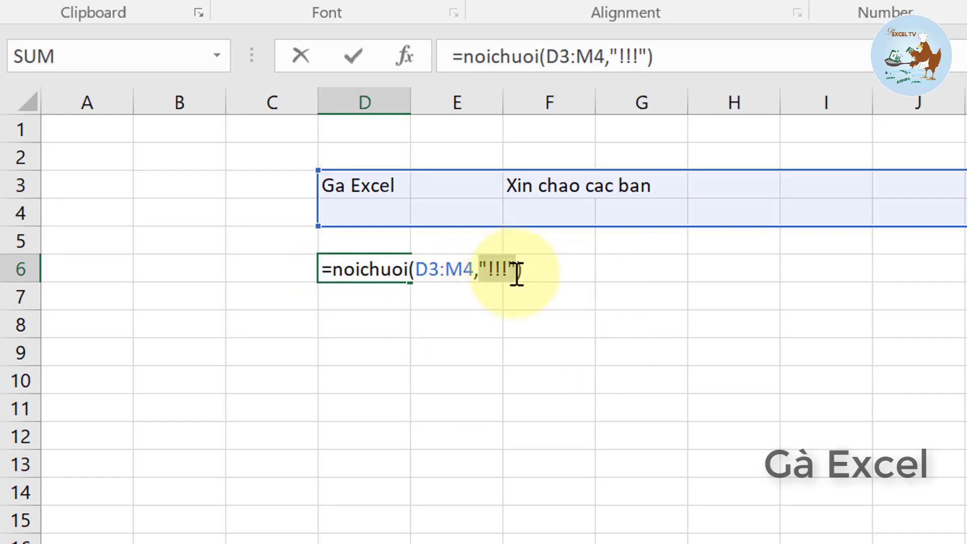
pyautogui.write('char')
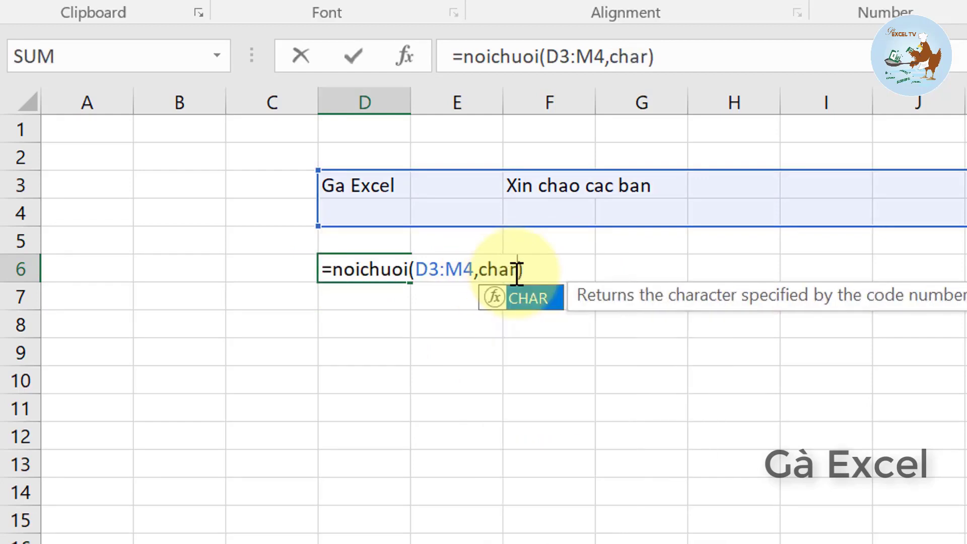
pyautogui.write('(10)')
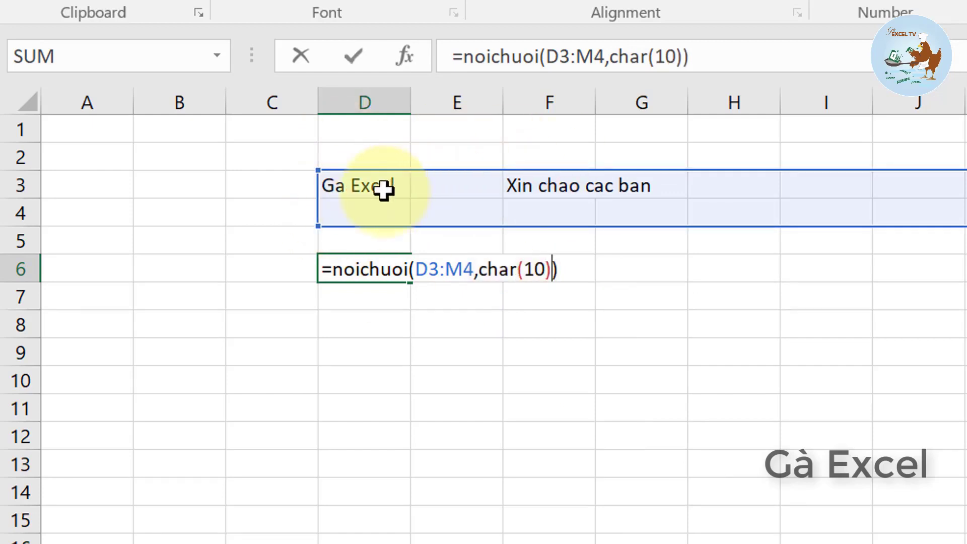
pyautogui.press('Return')
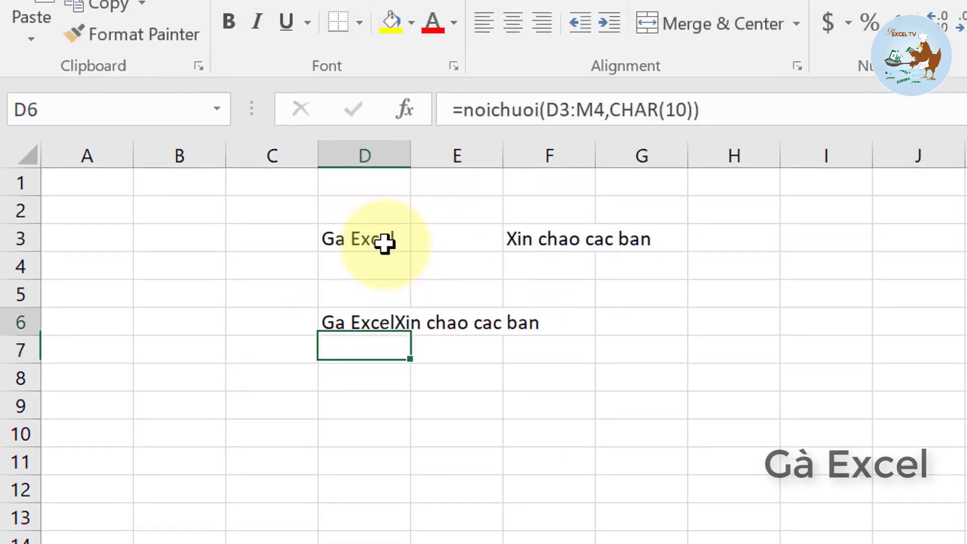
pyautogui.press('Up')
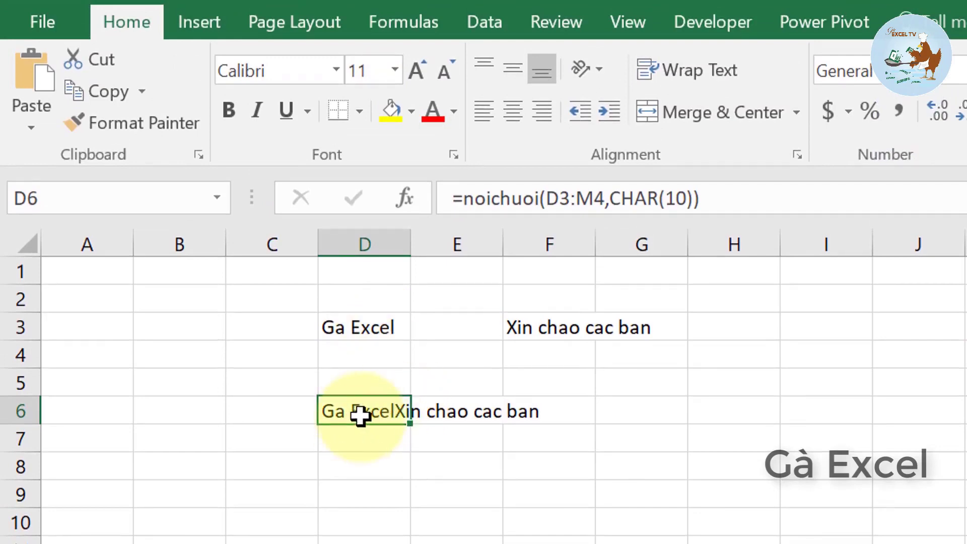
pyautogui.click(705, 72)
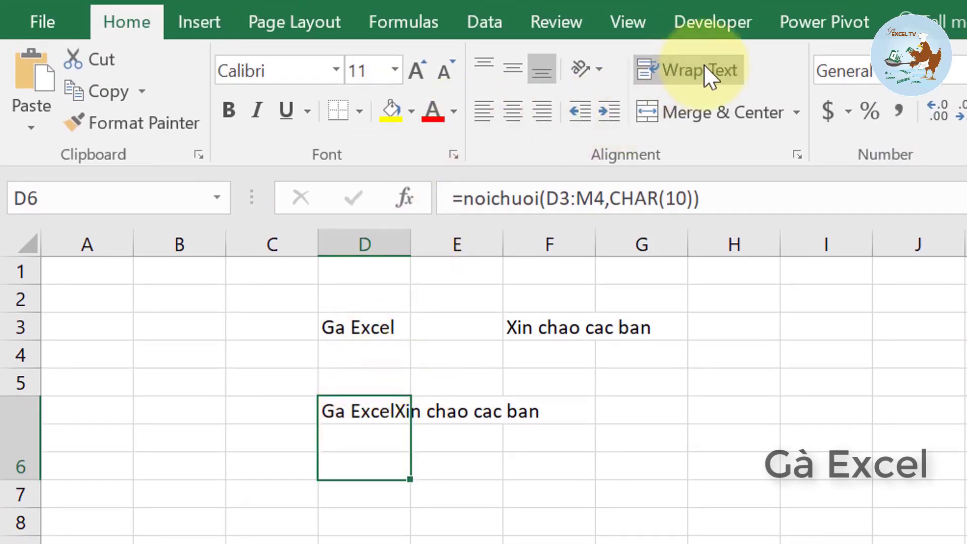
pyautogui.moveTo(410, 245); pyautogui.dragTo(482, 253)
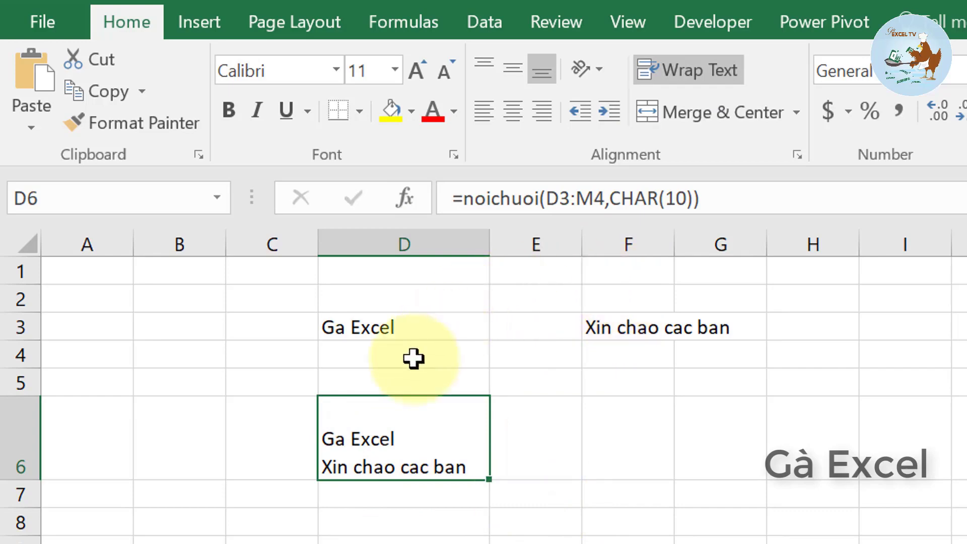
# Create a new blank workbook
pyautogui.click(44, 23)
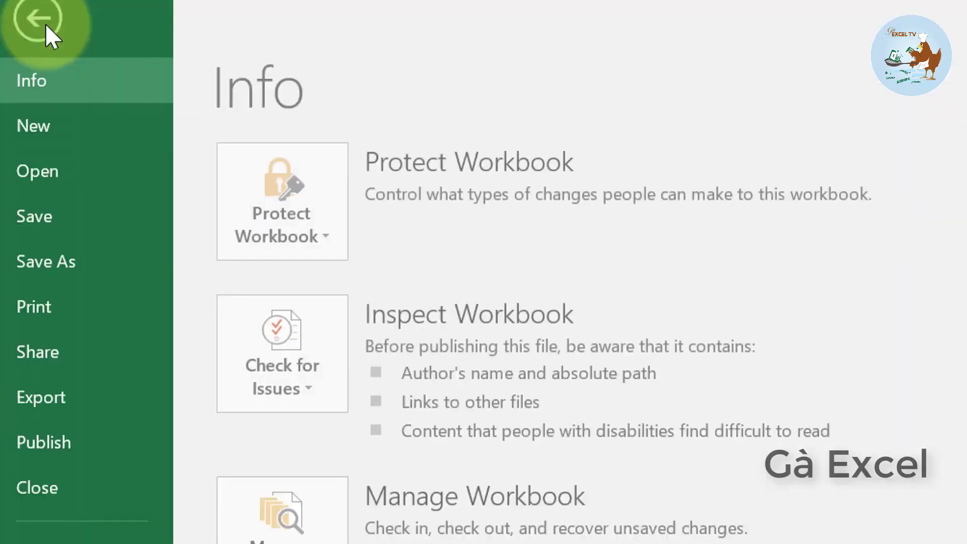
pyautogui.click(60, 126)
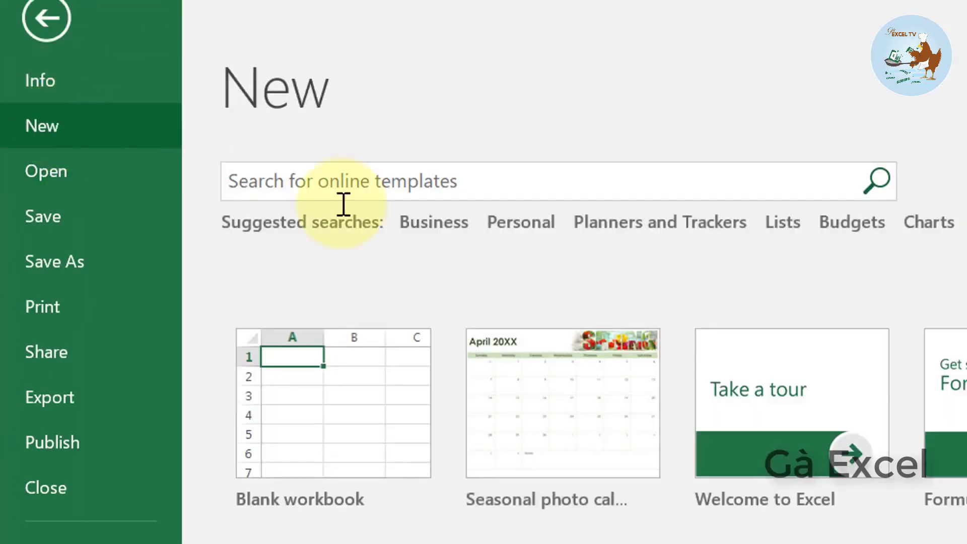
pyautogui.click(373, 443)
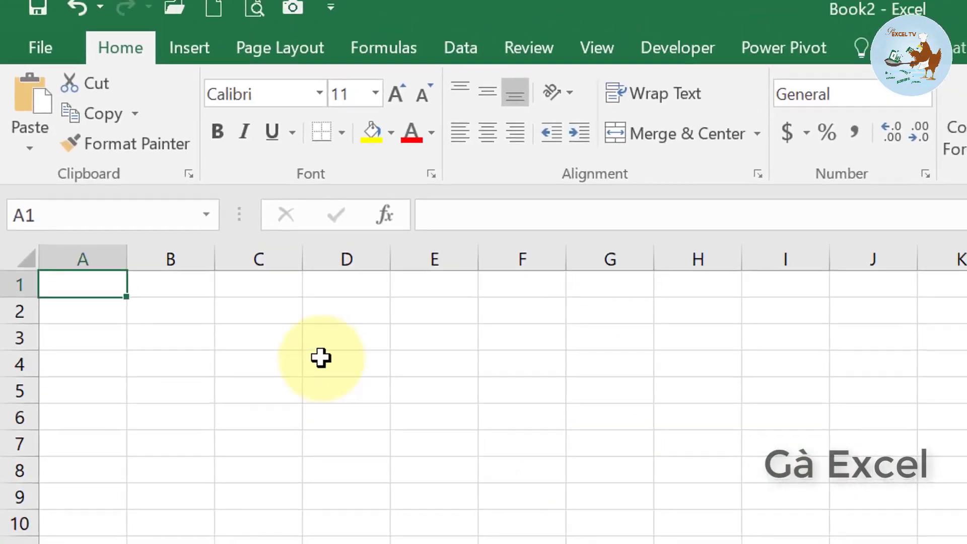
# Enter =noichuoi(E1:G2," ") in D4
pyautogui.click(339, 365)
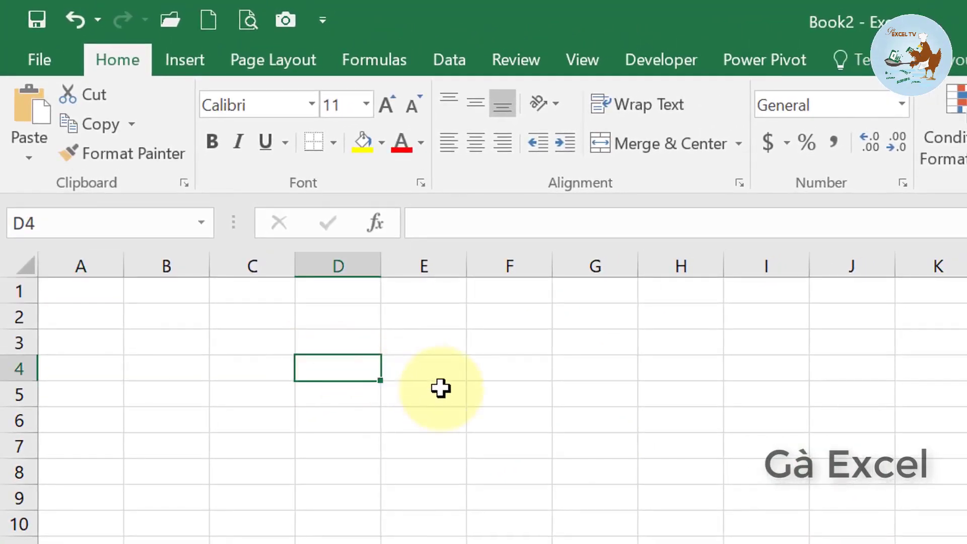
pyautogui.write('=noi')
pyautogui.press('Tab')
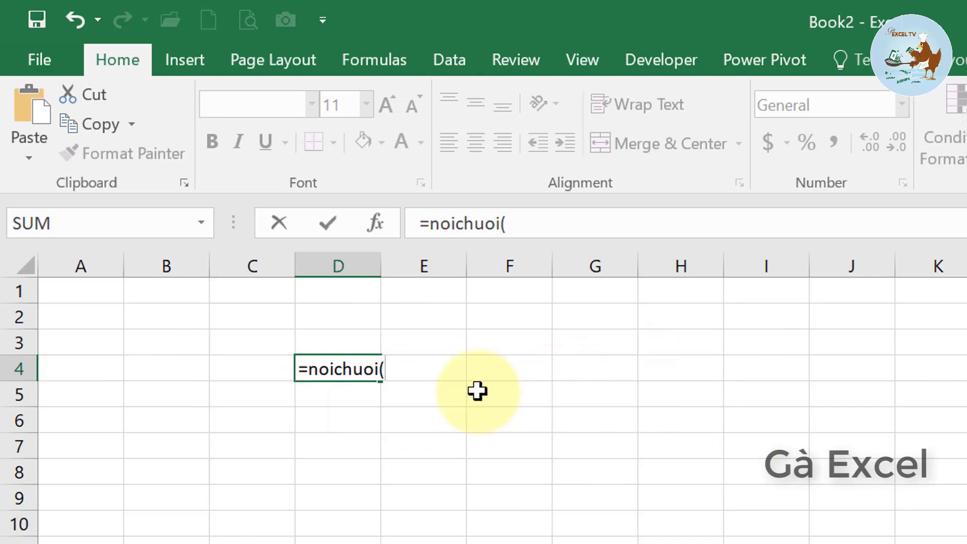
pyautogui.moveTo(443, 294)
pyautogui.mouseDown()
pyautogui.moveTo(655, 339)
pyautogui.moveTo(578, 314)
pyautogui.mouseUp()
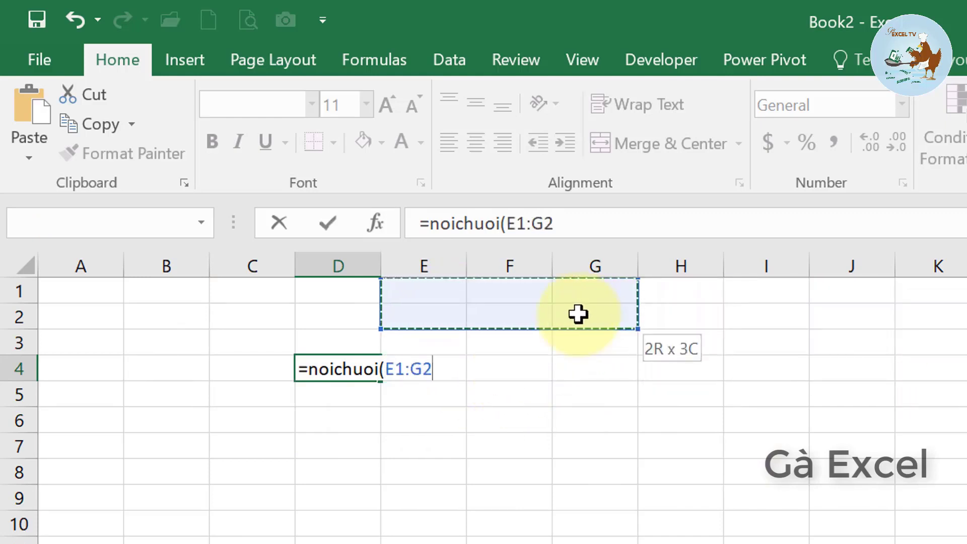
pyautogui.moveTo(578, 313); pyautogui.dragTo(578, 314)
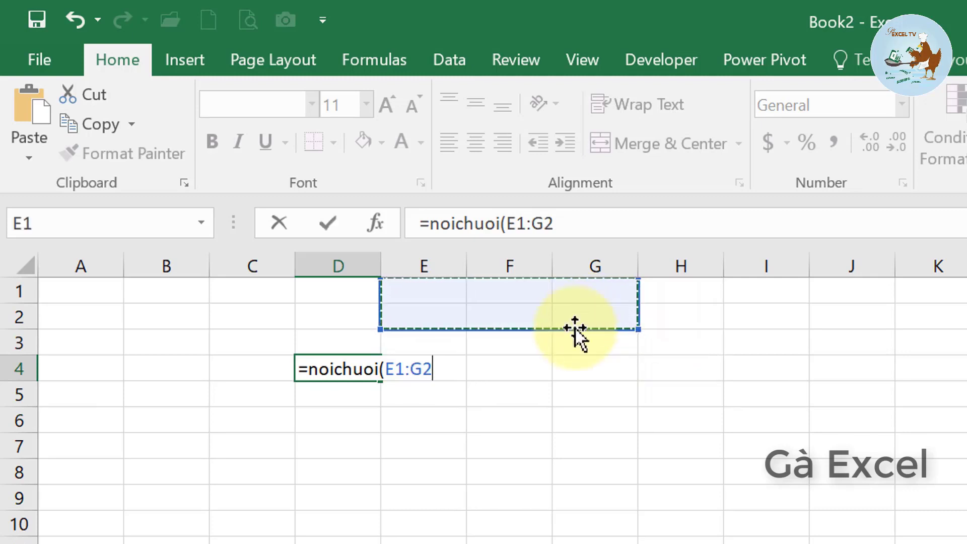
pyautogui.write(',"')
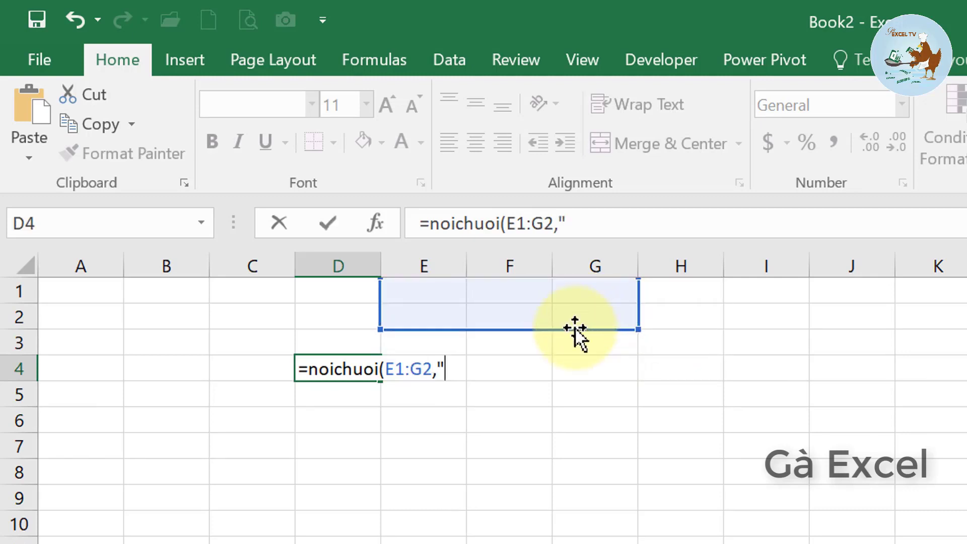
pyautogui.write(' "')
pyautogui.write(')')
pyautogui.press('Return')
# Enter 'Ga Excel', 'Xin chao' and 'Cac ban' in E1, F1 and G1
pyautogui.press('Up')
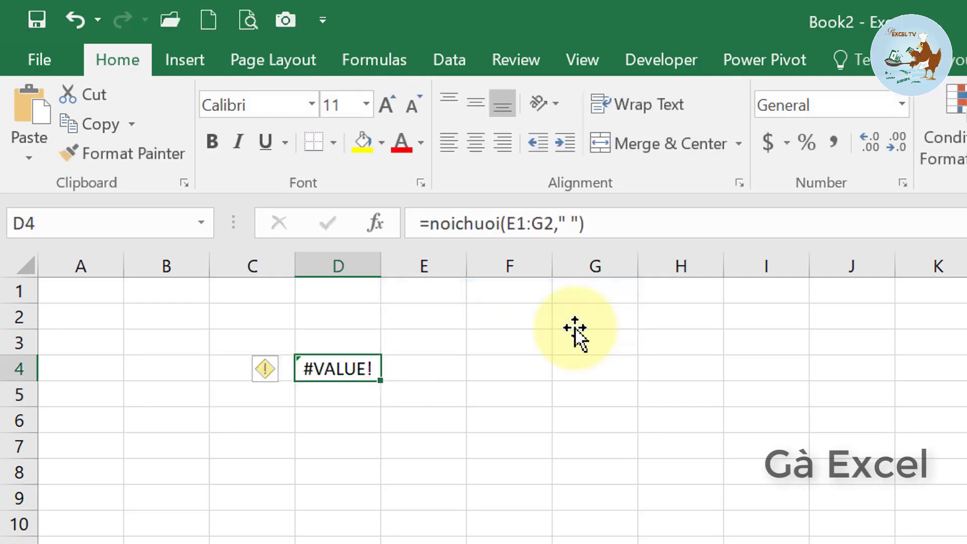
pyautogui.click(442, 292)
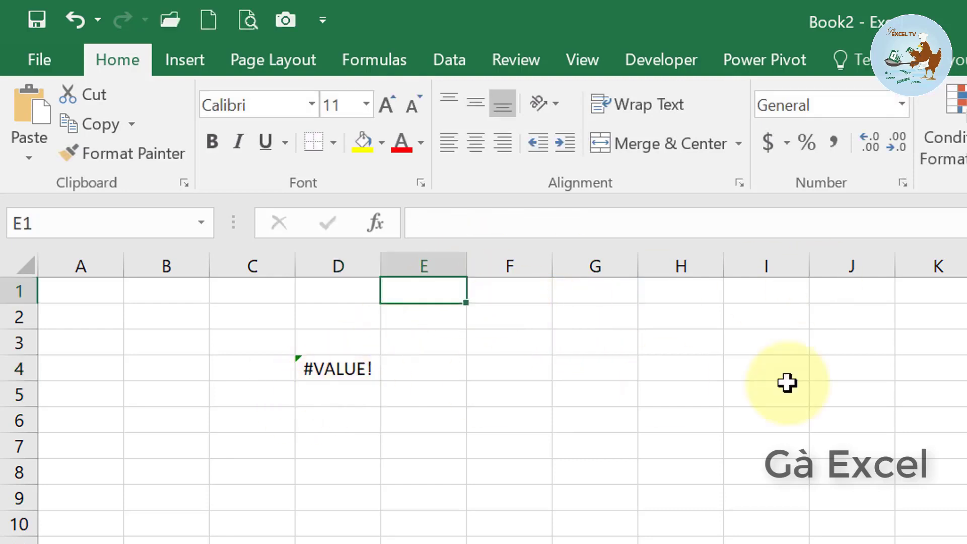
pyautogui.write('Ga Ex')
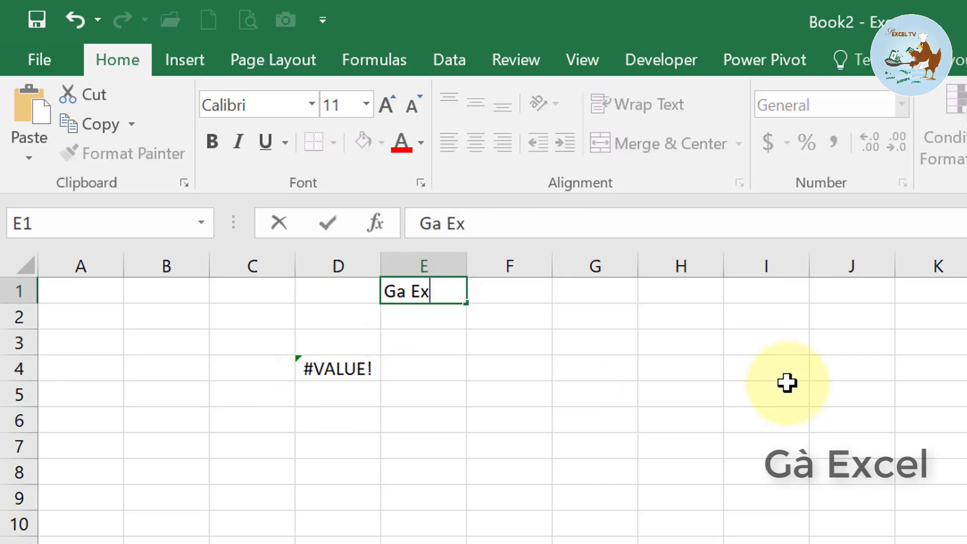
pyautogui.write('cel')
pyautogui.press('Tab')
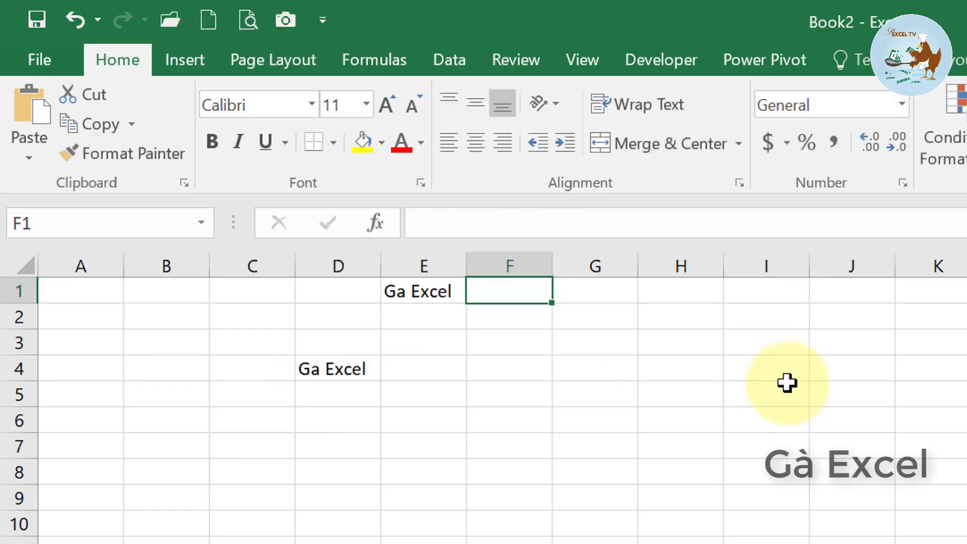
pyautogui.write('Xin chao')
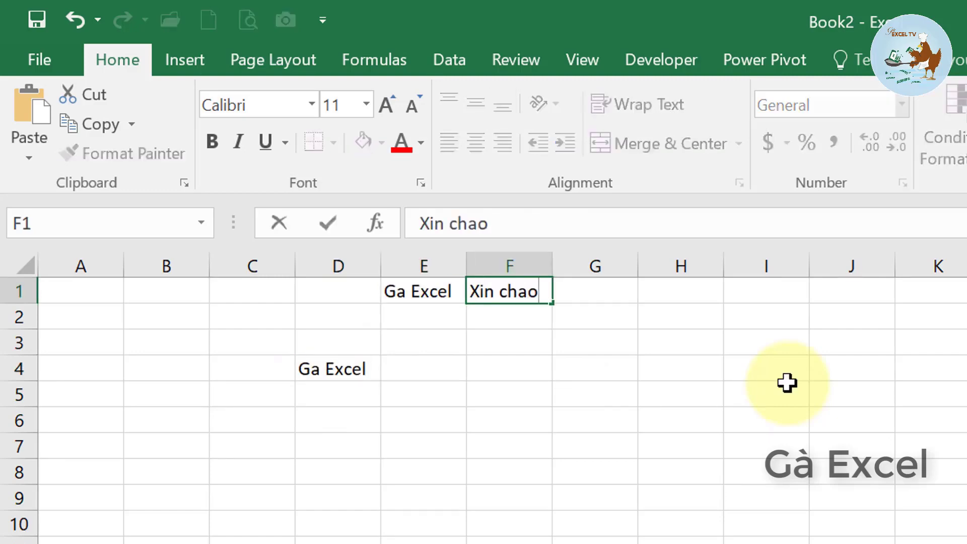
pyautogui.press('Tab')
pyautogui.write('Cac ban')
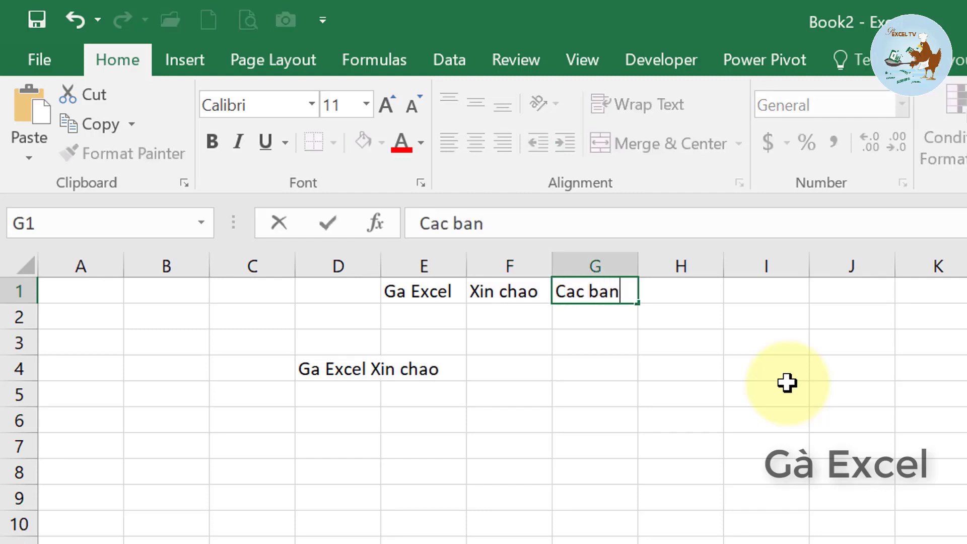
pyautogui.press('Down')
# Enter 'Chuc cac ban vui ve' in F2 and check the joined result in D4
pyautogui.press('Left')
pyautogui.write('Chuc')
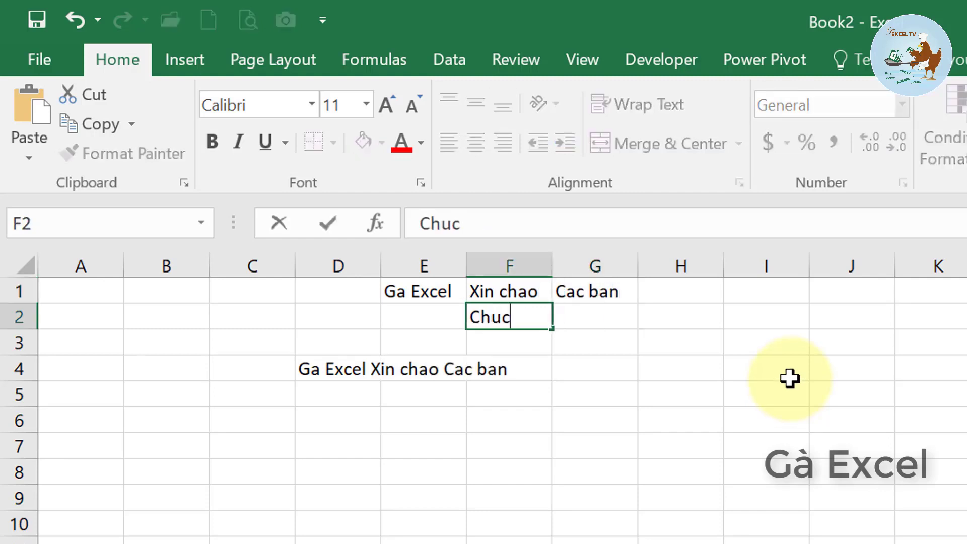
pyautogui.write('s')
pyautogui.press('BackSpace')
pyautogui.write('ca')
pyautogui.write('c ban vui vu')
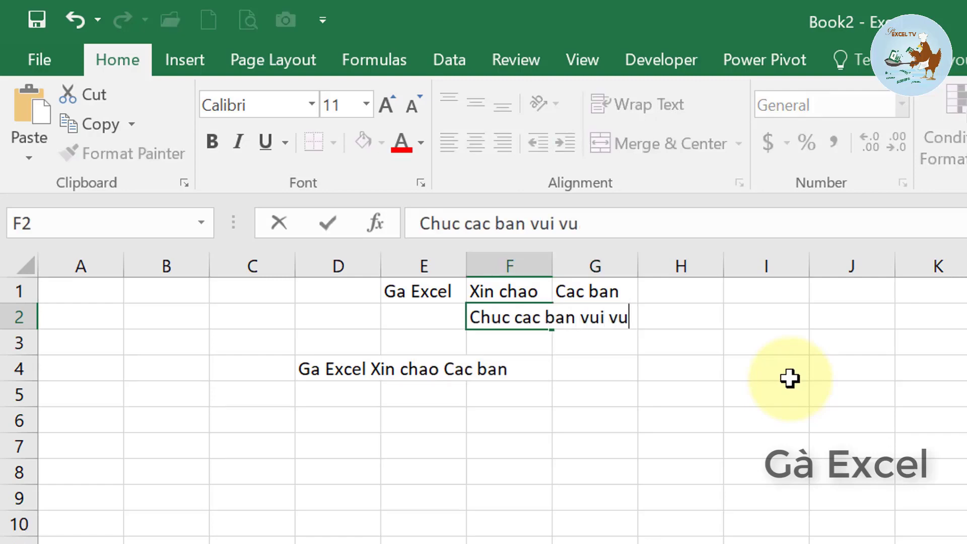
pyautogui.press('BackSpace')
pyautogui.write('e')
pyautogui.press('Return')
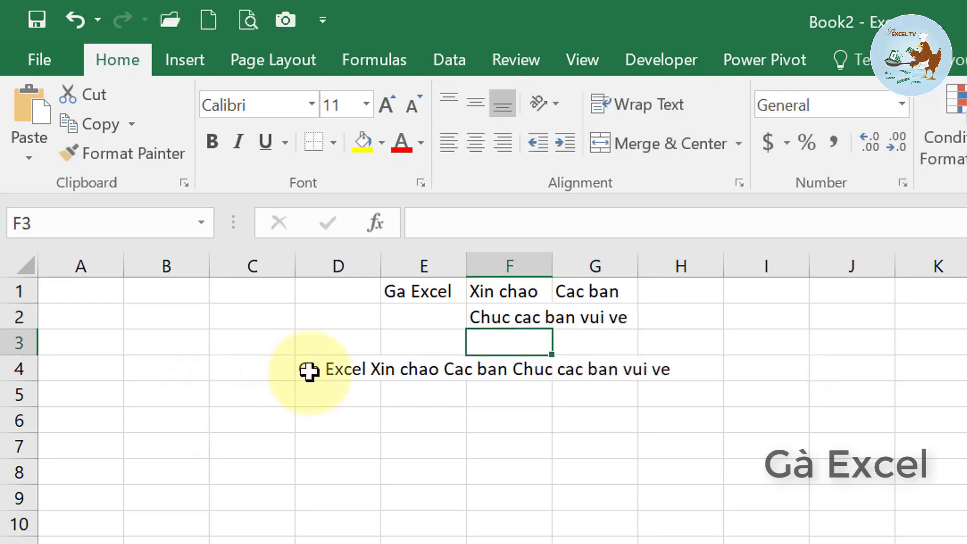
pyautogui.click(309, 371)
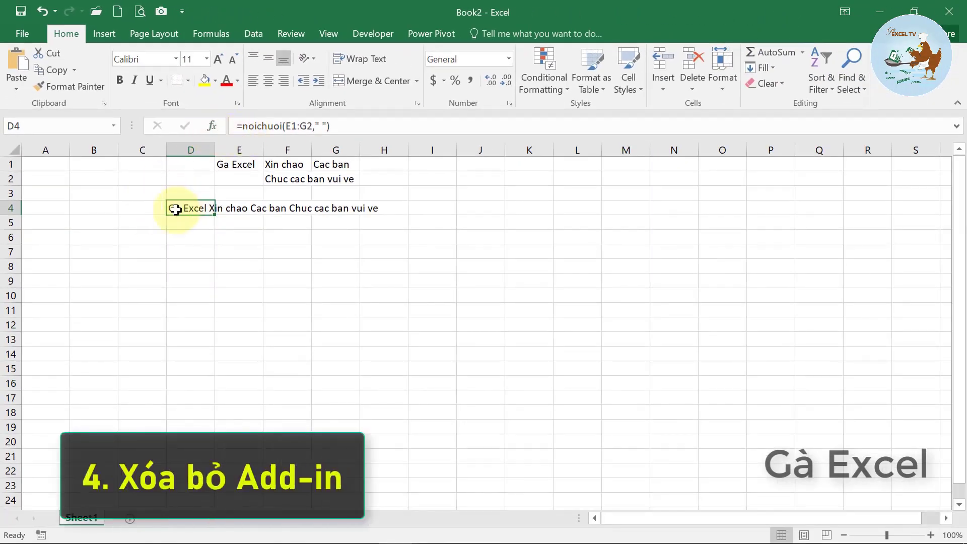
# Untick Noi Chuoi Trong Excel in the Excel Add-ins manager to disable it
pyautogui.click(28, 34)
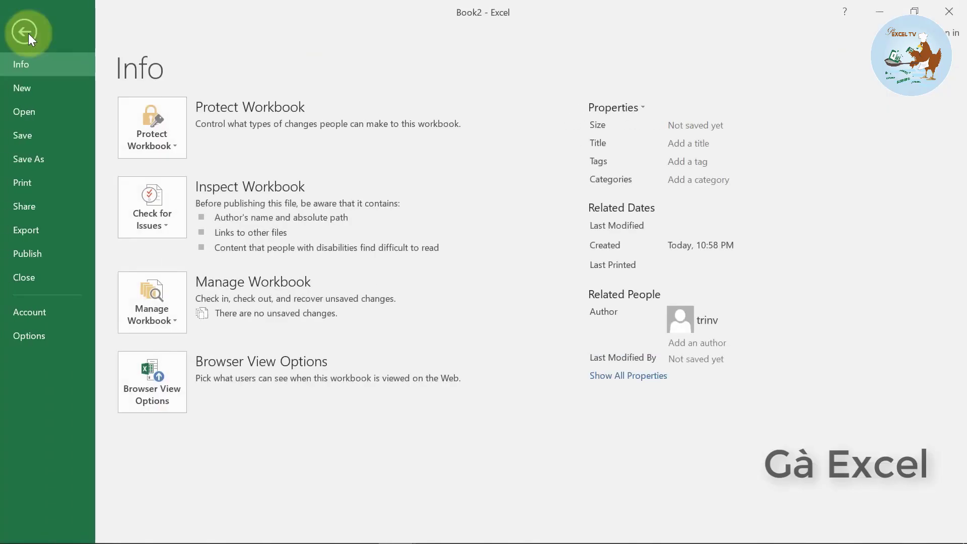
pyautogui.click(38, 340)
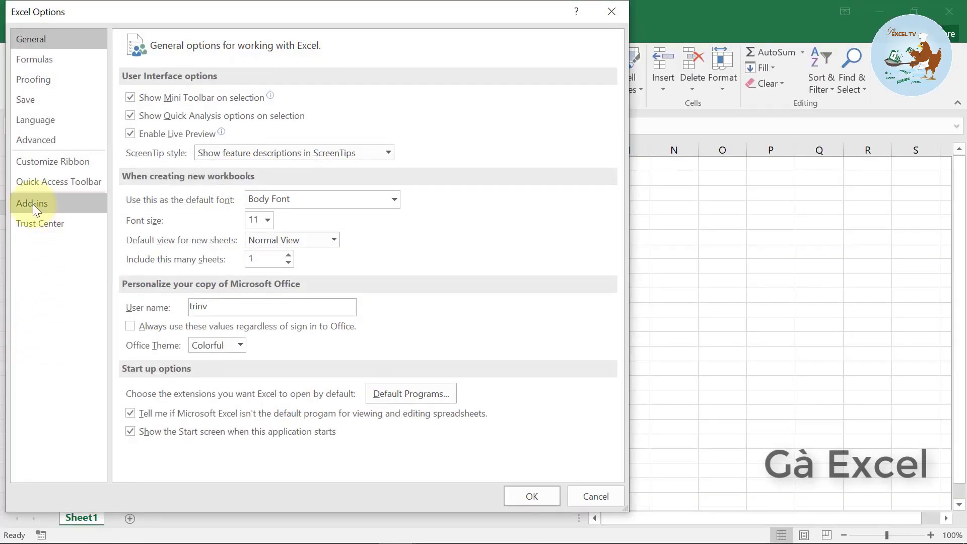
pyautogui.click(33, 204)
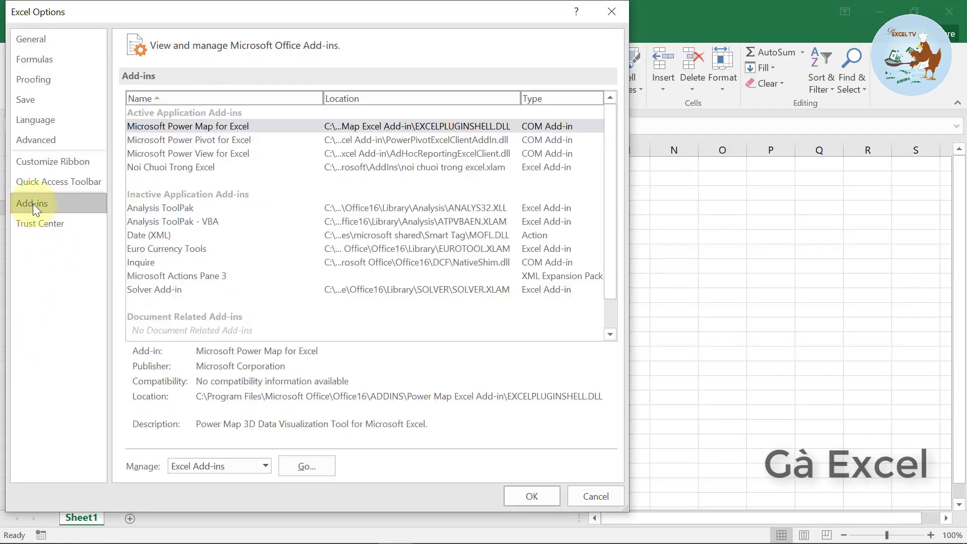
pyautogui.click(308, 470)
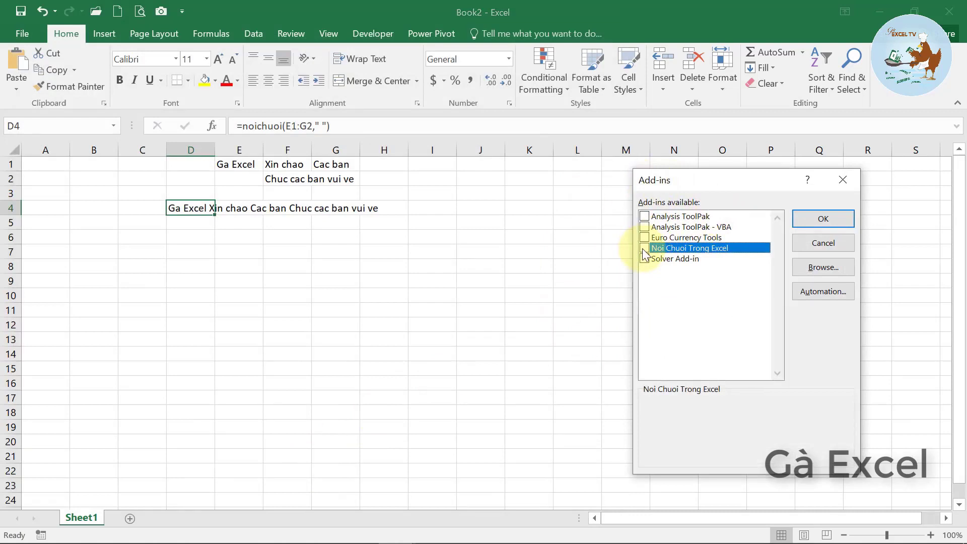
pyautogui.click(815, 242)
pyautogui.click(835, 225)
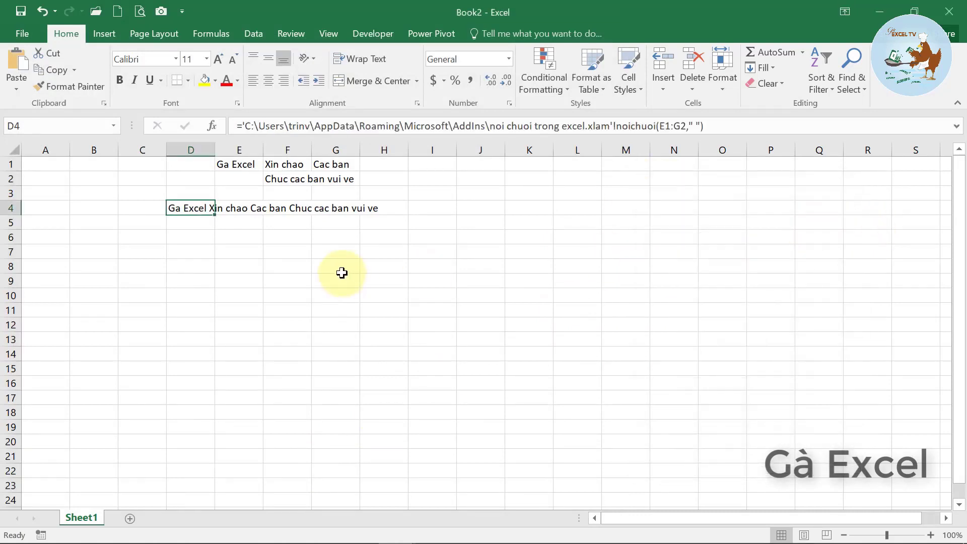
# Clear D4's formula and confirm =noi is no longer suggested in E6
pyautogui.press('Delete')
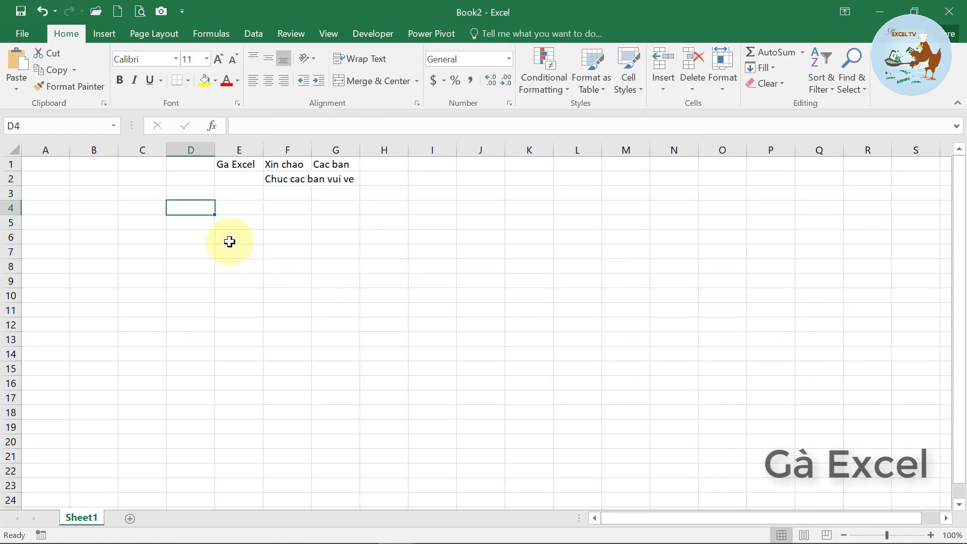
pyautogui.click(230, 242)
pyautogui.write('=noi')
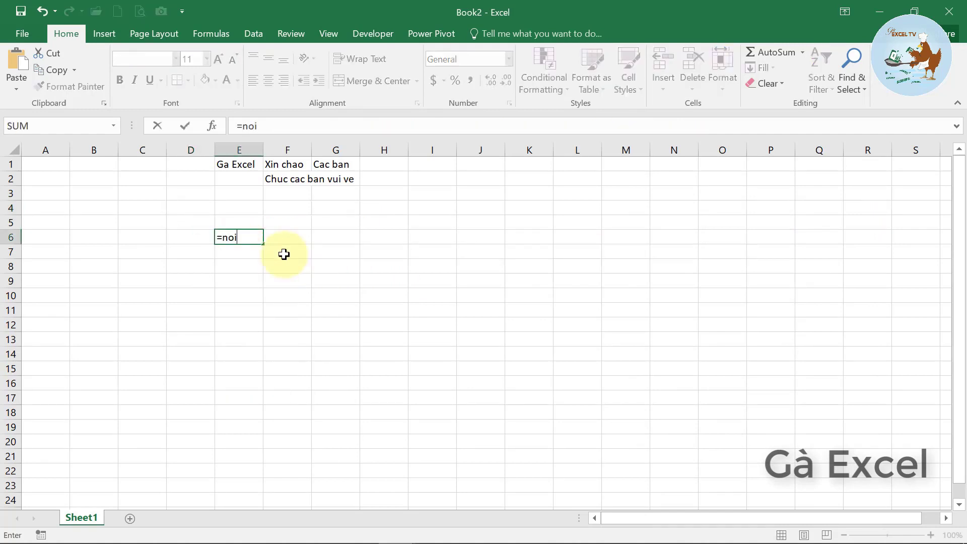
pyautogui.press('Escape')
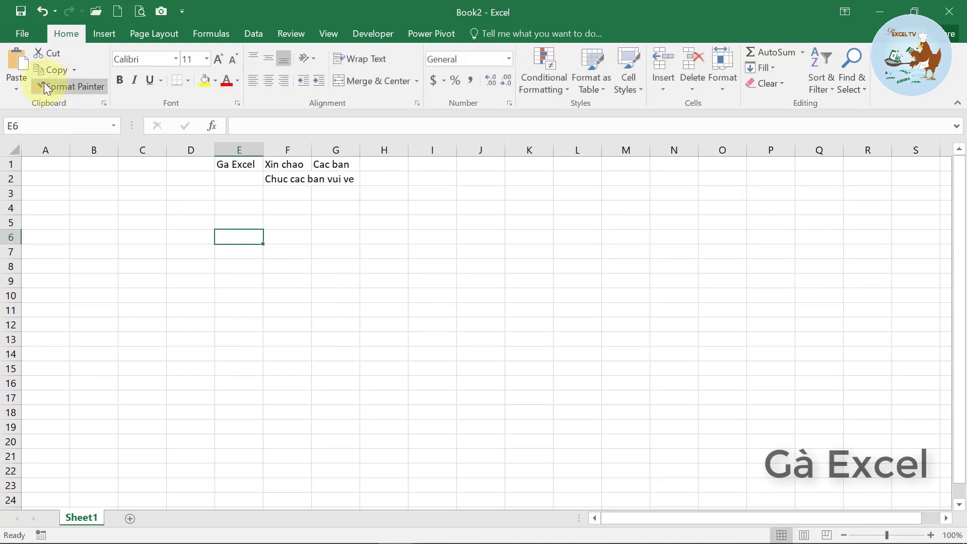
# Open the Excel Add-ins manager and select Noi Chuoi Trong Excel
pyautogui.click(13, 35)
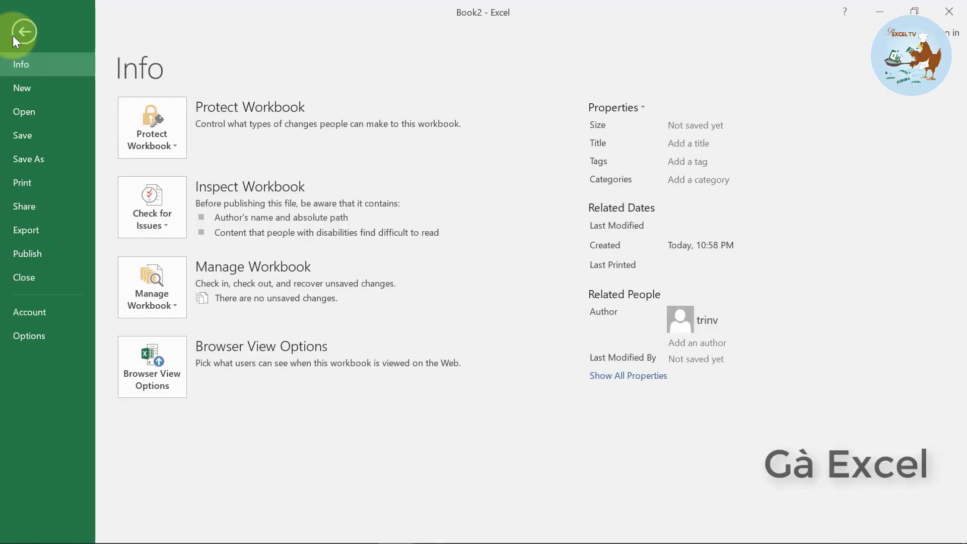
pyautogui.click(43, 341)
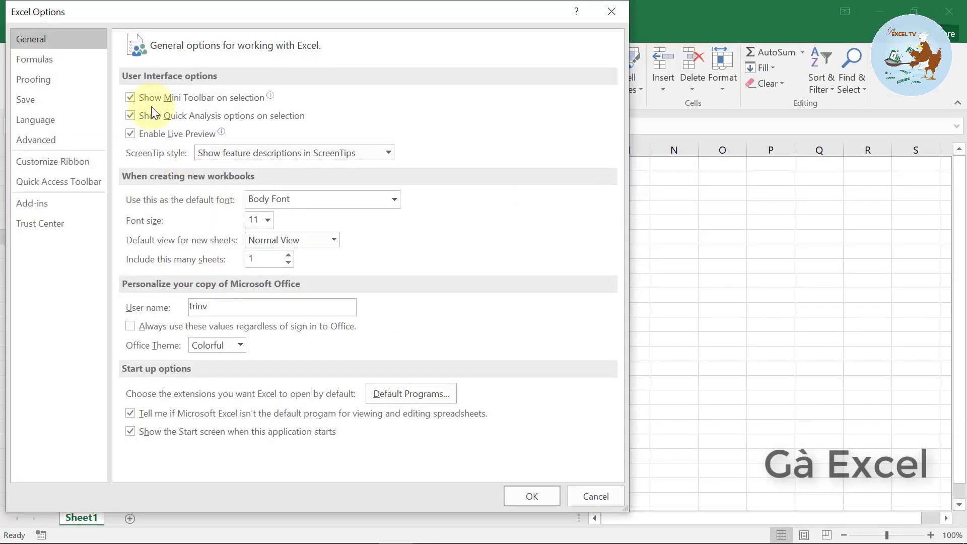
pyautogui.click(44, 204)
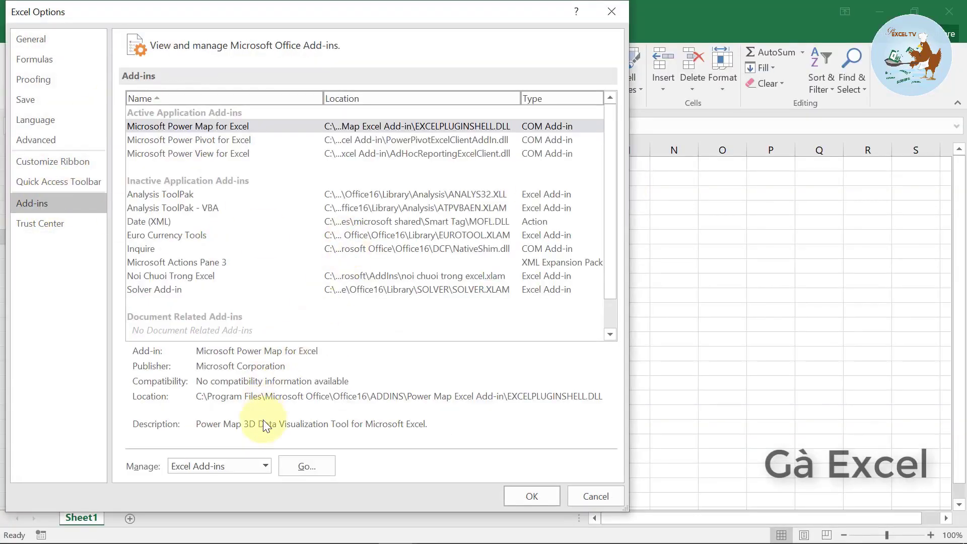
pyautogui.click(300, 469)
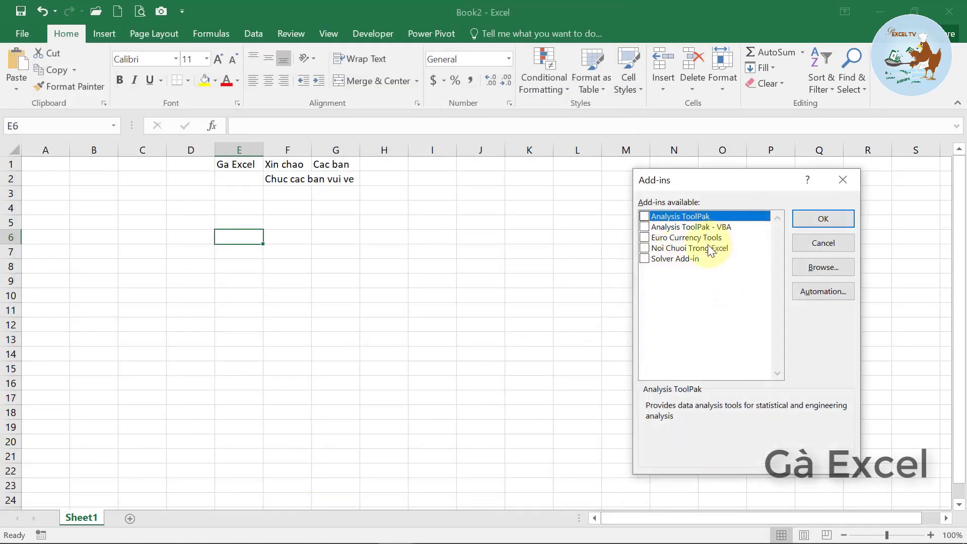
pyautogui.click(710, 249)
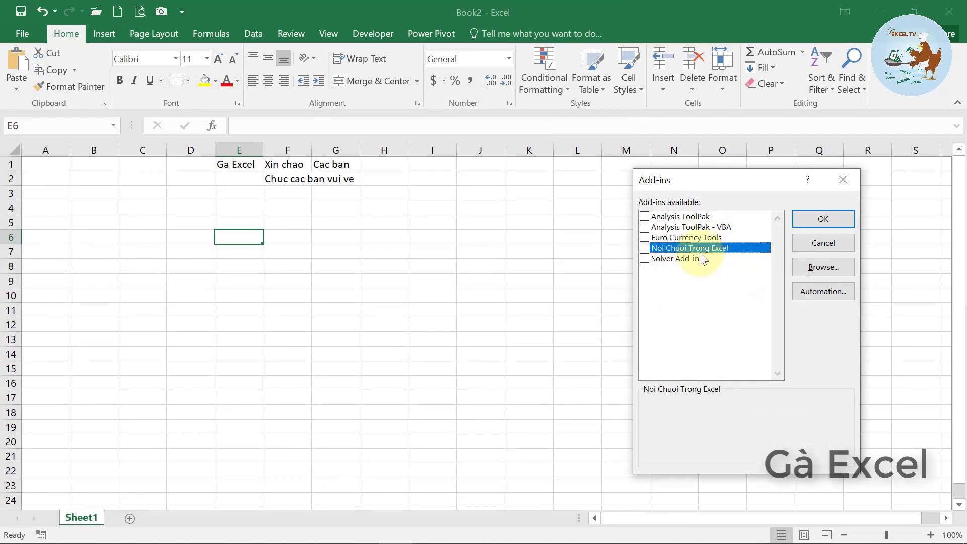
# Delete noi chuoi trong excel.xlam from the AddIns folder in the Browse window
pyautogui.click(832, 266)
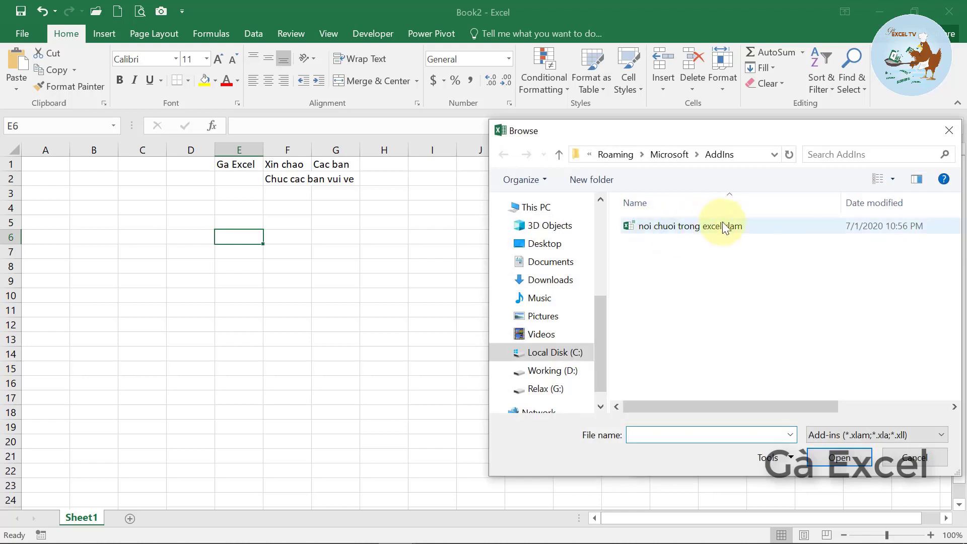
pyautogui.click(718, 227)
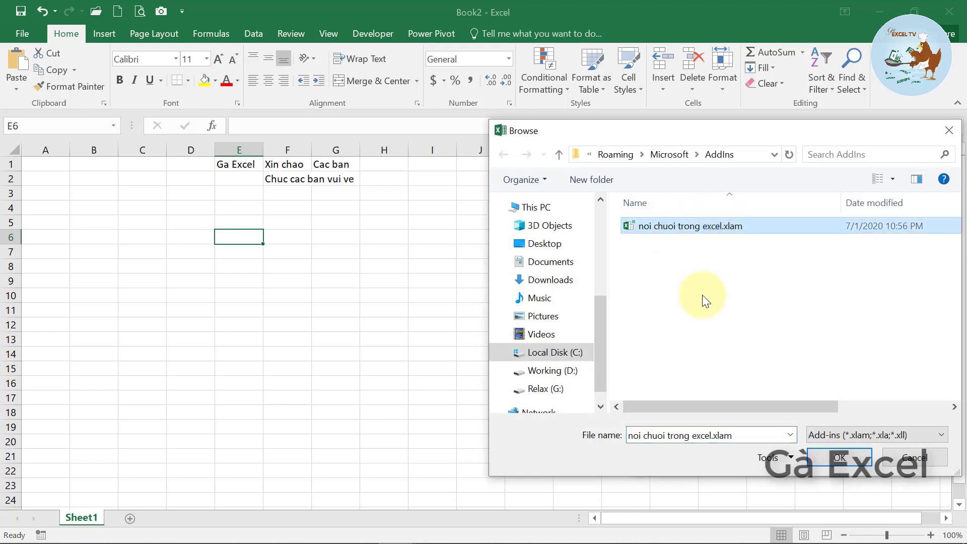
pyautogui.press('Delete')
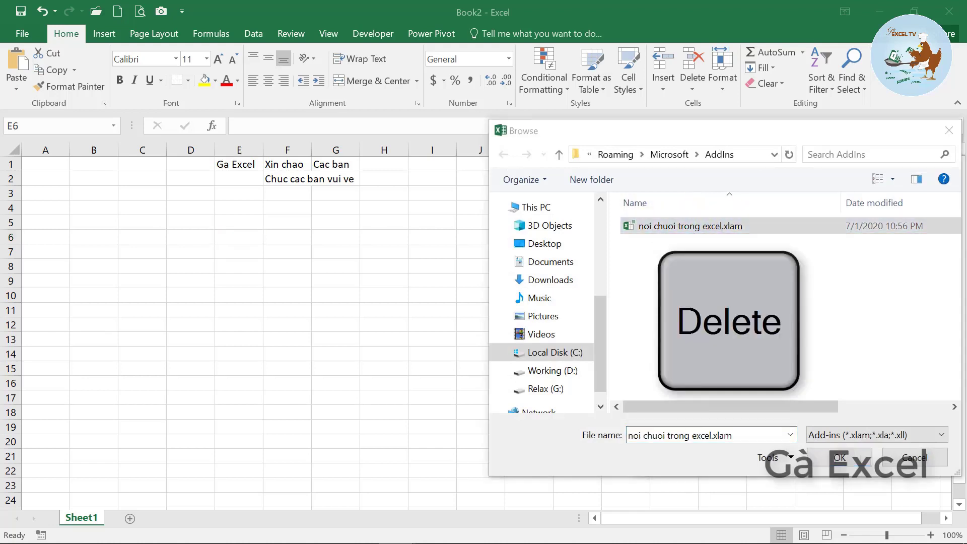
pyautogui.click(840, 457)
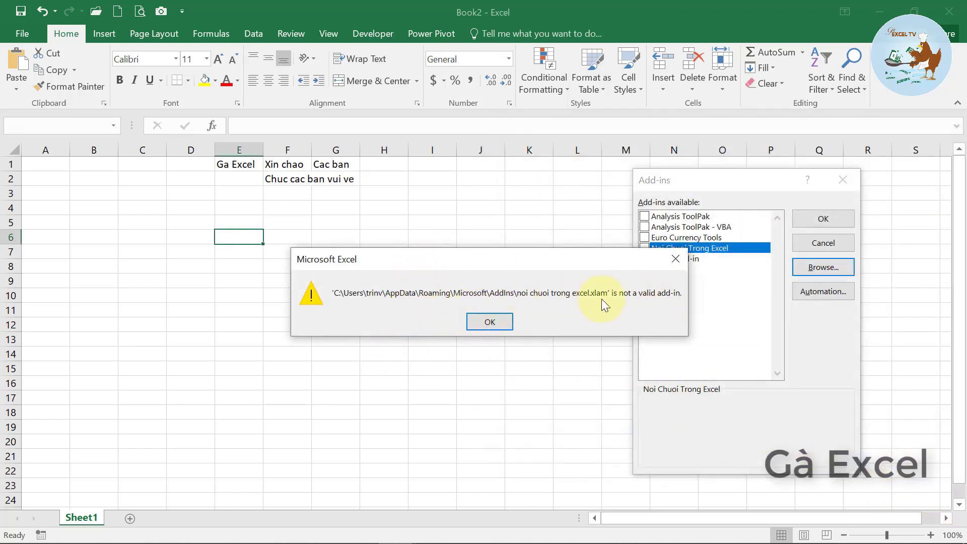
# Dismiss the invalid add-in error, remove it from the list, and close the Add-ins dialog
pyautogui.click(489, 321)
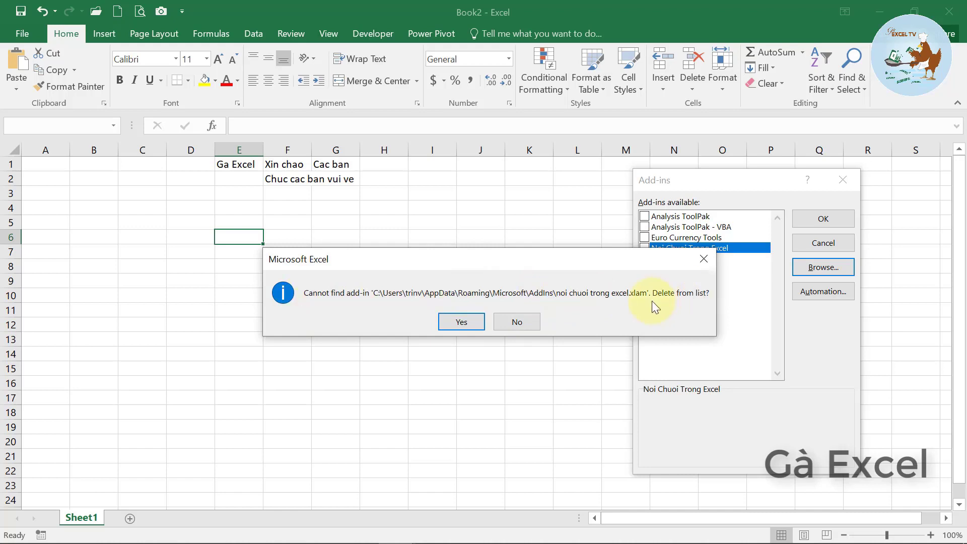
pyautogui.moveTo(625, 264); pyautogui.dragTo(622, 281)
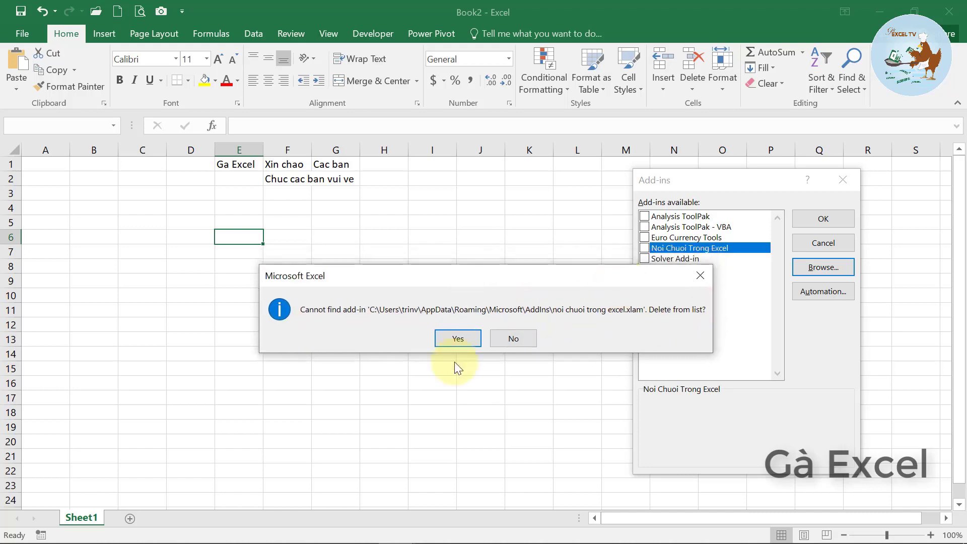
pyautogui.click(458, 338)
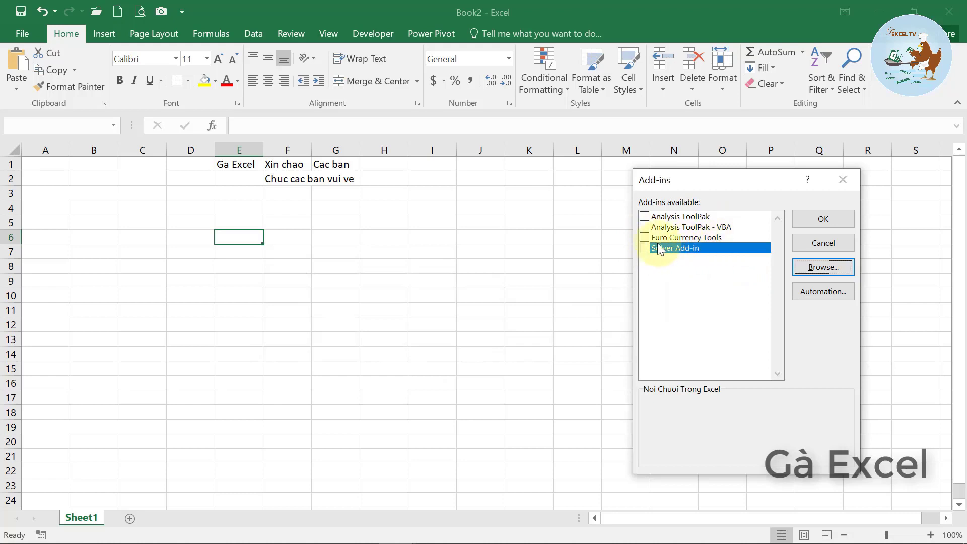
pyautogui.click(831, 221)
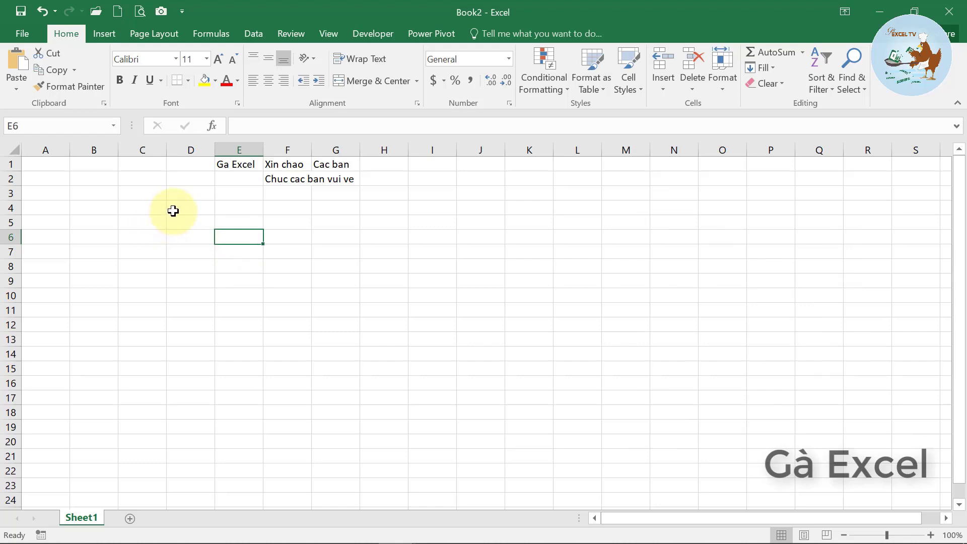
pyautogui.click(155, 205)
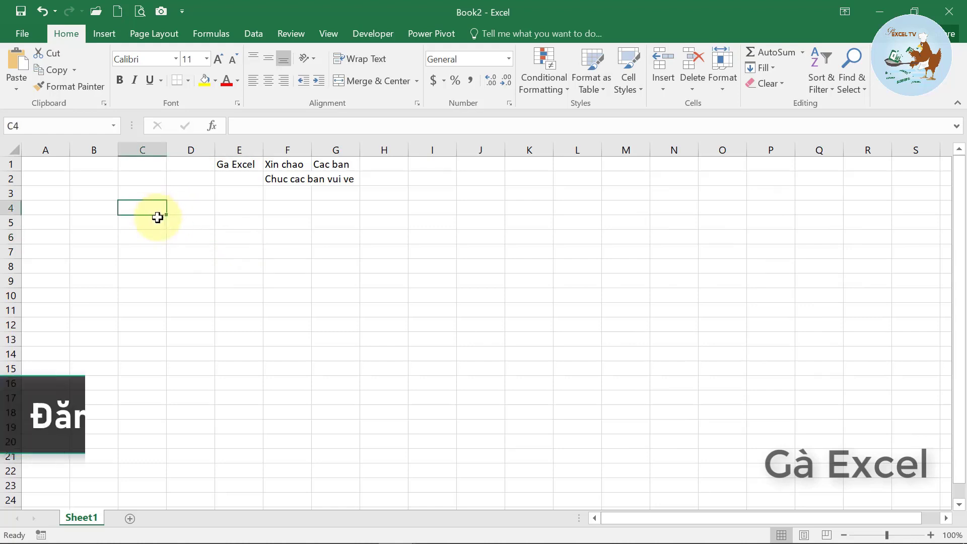